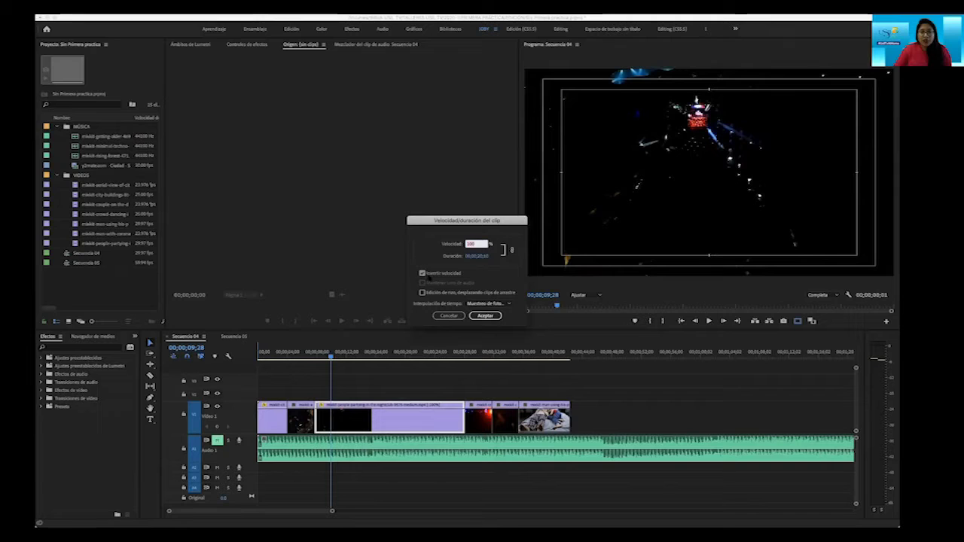
Apply the reversed speed to the nightclub clip and open its source footage to compare the original motion with the sequence.
{"action": "left_click", "coordinate": [485, 316]}
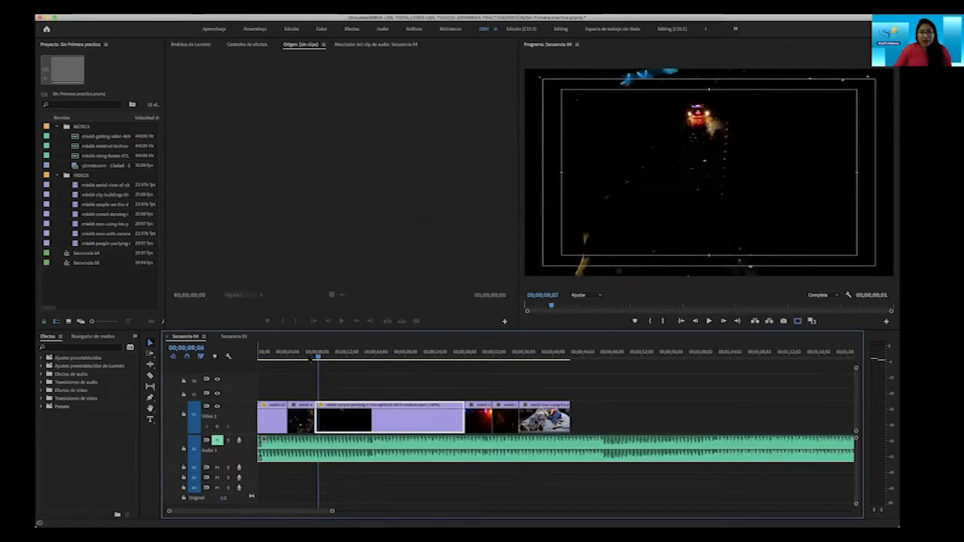
{"action": "right_click", "coordinate": [399, 411]}
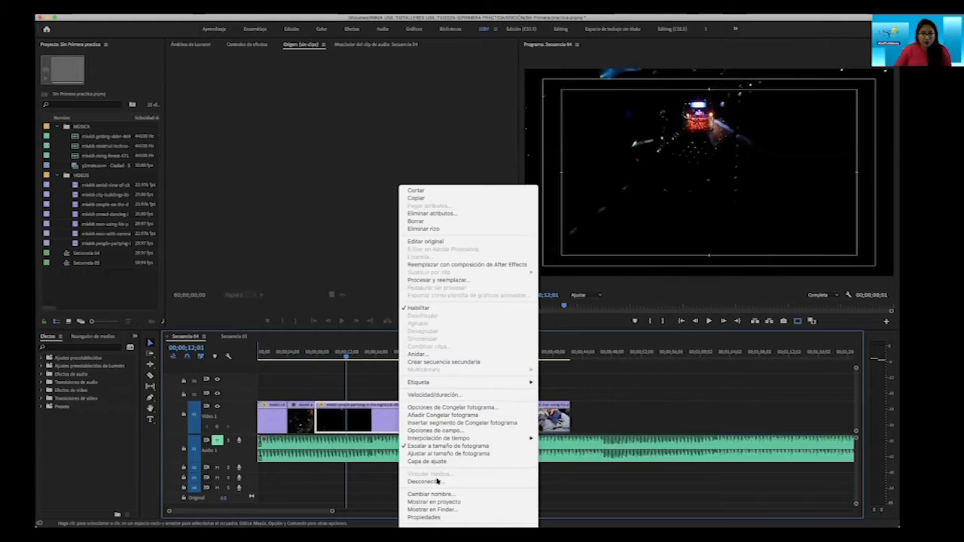
{"action": "left_click", "coordinate": [433, 501]}
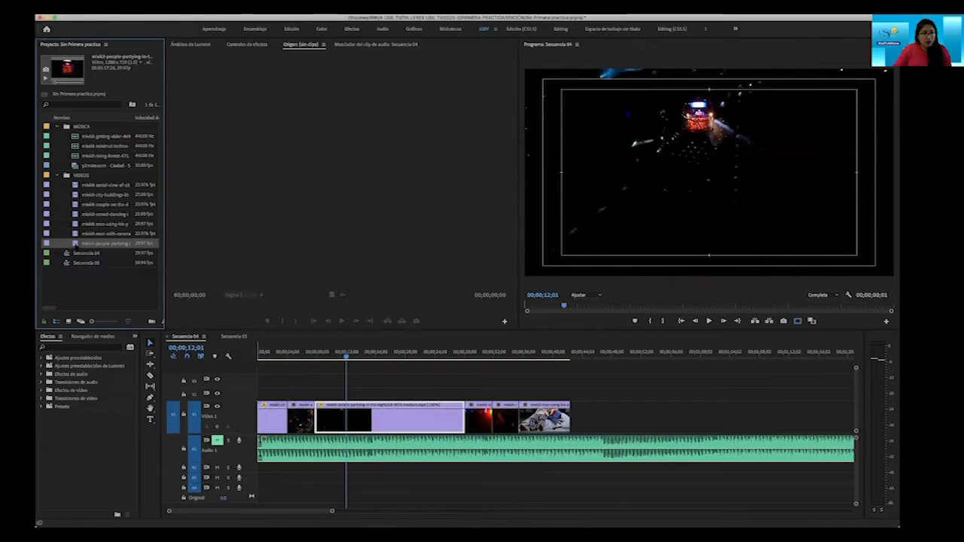
{"action": "double_click", "coordinate": [105, 243]}
{"action": "mouse_move", "coordinate": [291, 305]}
{"action": "left_mouse_down"}
{"action": "mouse_move", "coordinate": [190, 307]}
{"action": "mouse_move", "coordinate": [302, 305]}
{"action": "left_mouse_up"}
{"action": "left_click_drag", "start_coordinate": [338, 360], "coordinate": [416, 365]}
Review the Reverse Speed option in the nightclub clip's Speed/Duration settings and accept them.
{"action": "right_click", "coordinate": [405, 417]}
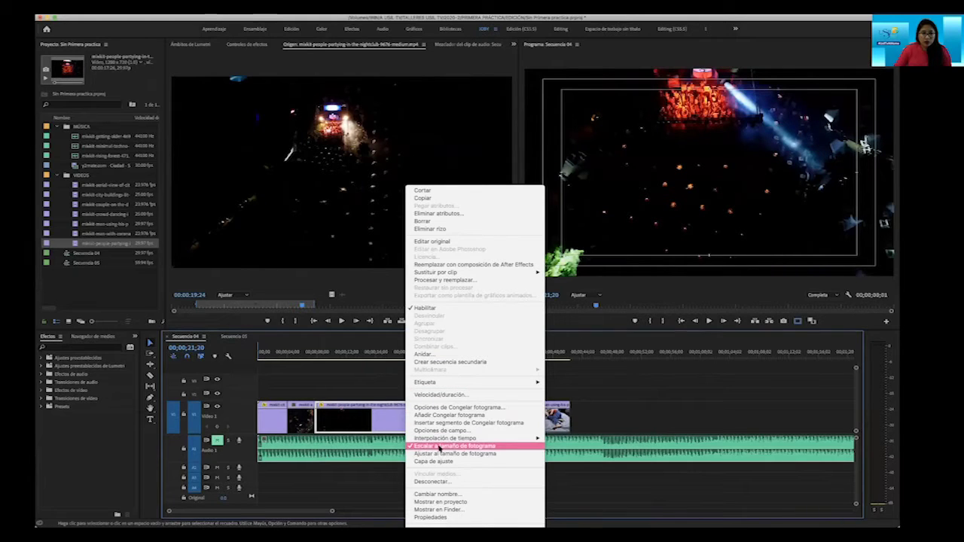
{"action": "left_click", "coordinate": [437, 395]}
{"action": "left_click", "coordinate": [421, 273]}
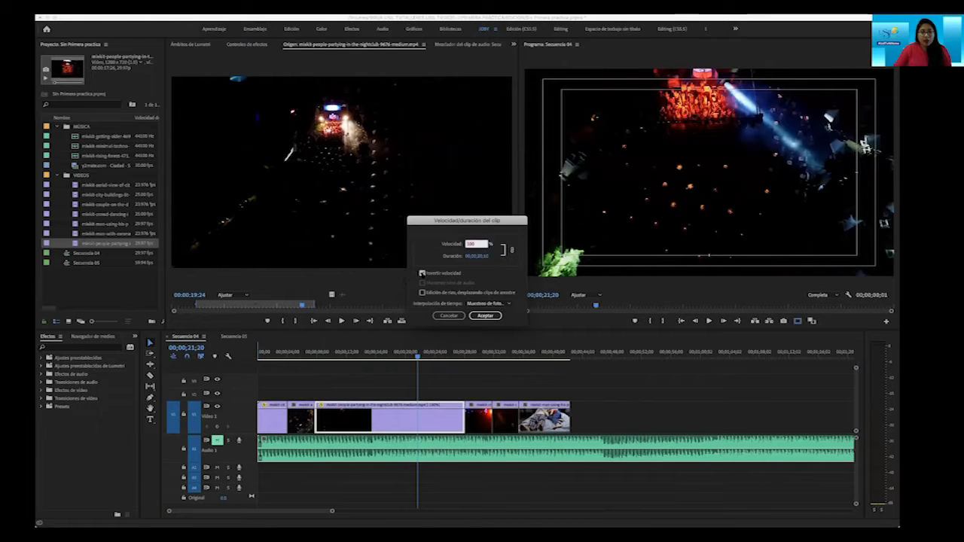
{"action": "left_click", "coordinate": [487, 316]}
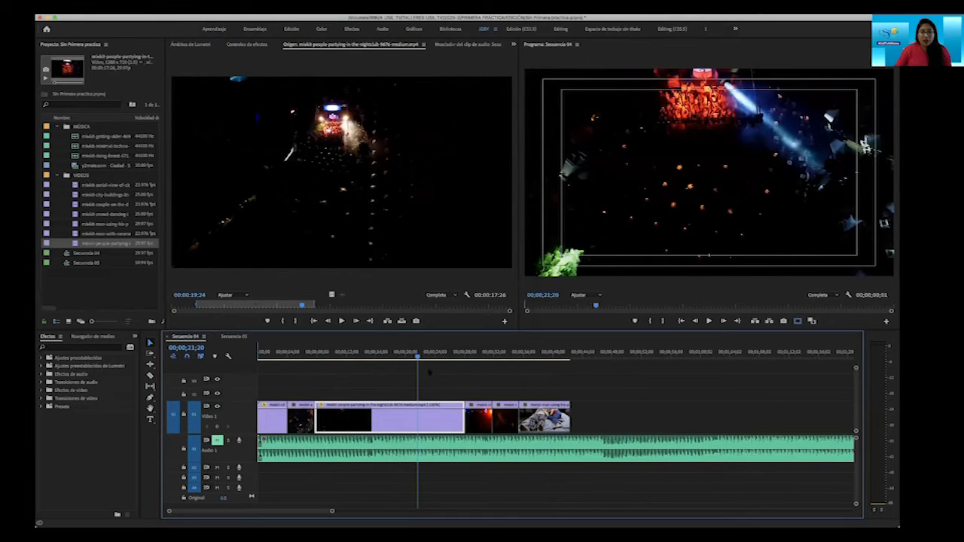
Compare the edits in Secuencia 04 and Secuencia 05, scrubbing through the nightclub footage in Secuencia 05.
{"action": "key", "text": "Home"}
{"action": "left_click", "coordinate": [349, 386]}
{"action": "left_click", "coordinate": [347, 452]}
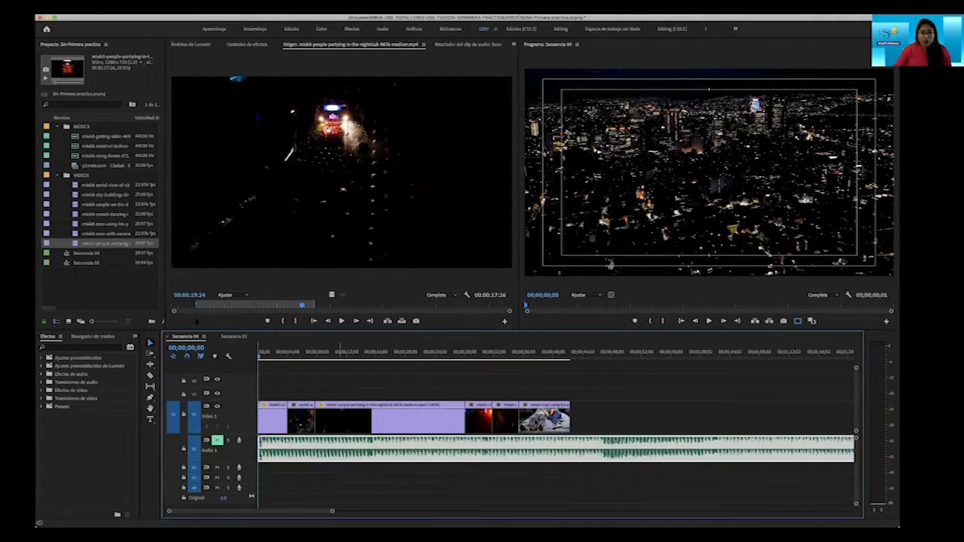
{"action": "left_click", "coordinate": [226, 337]}
{"action": "left_click", "coordinate": [186, 337]}
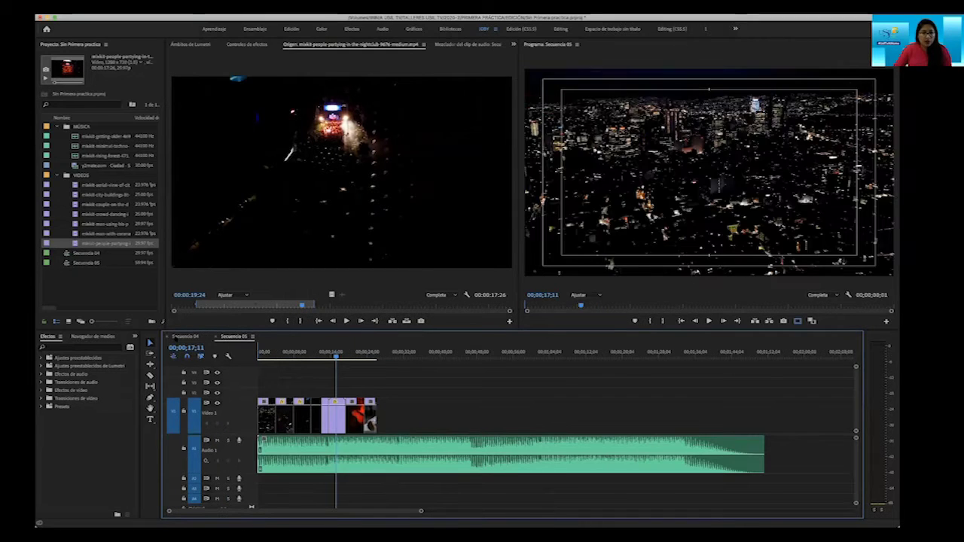
{"action": "left_click", "coordinate": [287, 378]}
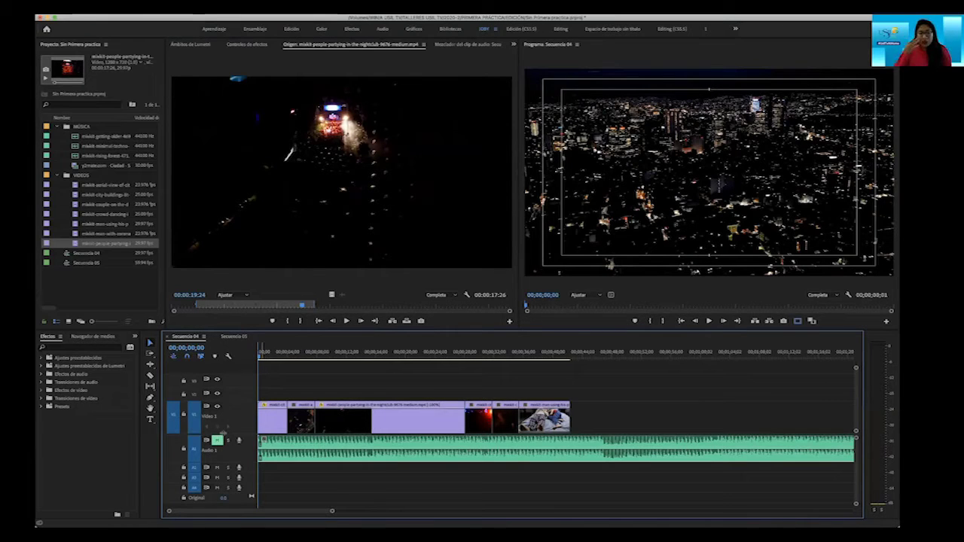
{"action": "left_click", "coordinate": [233, 337]}
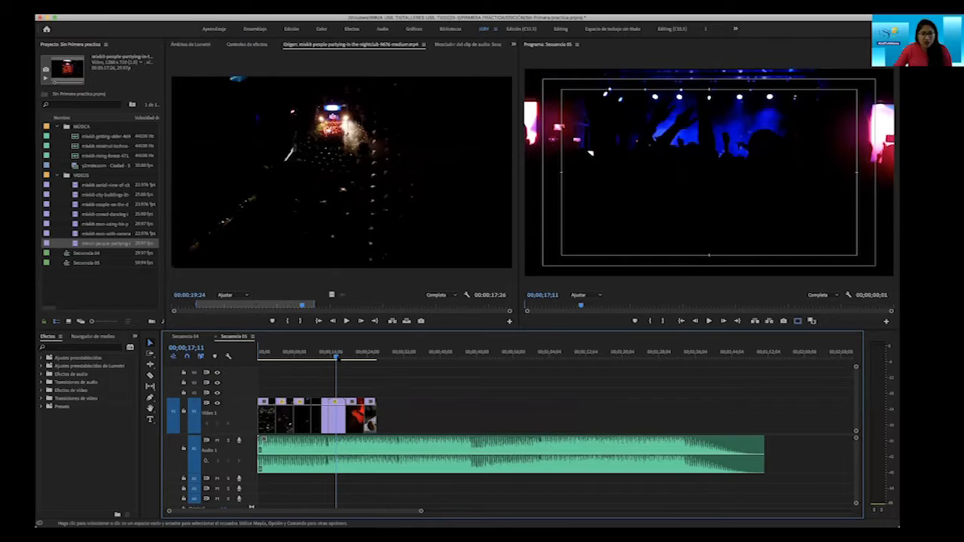
{"action": "key", "text": "space"}
{"action": "left_click_drag", "start_coordinate": [279, 360], "coordinate": [318, 370]}
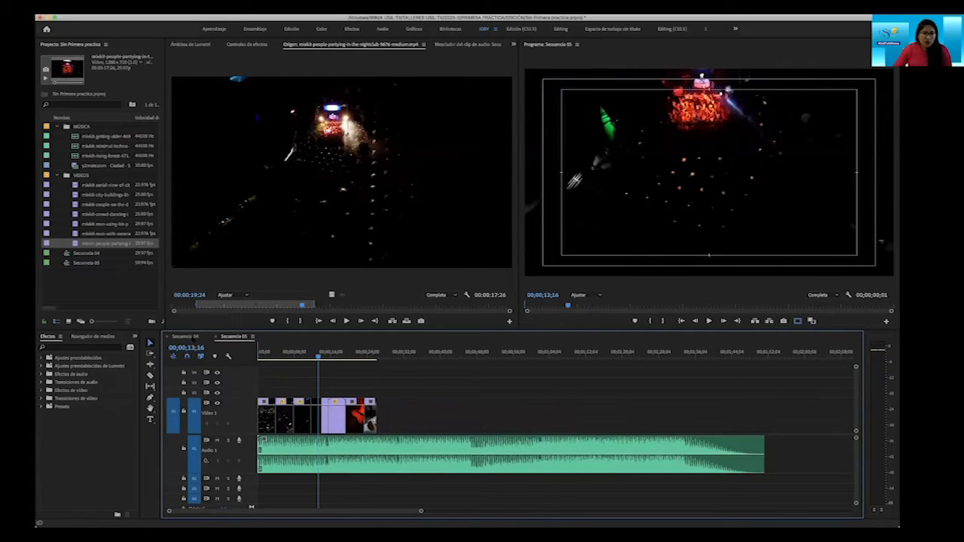
{"action": "left_click", "coordinate": [185, 336]}
Preview the first seconds of Secuencia 04 from the opening city clip.
{"action": "left_click_drag", "start_coordinate": [329, 512], "coordinate": [303, 512]}
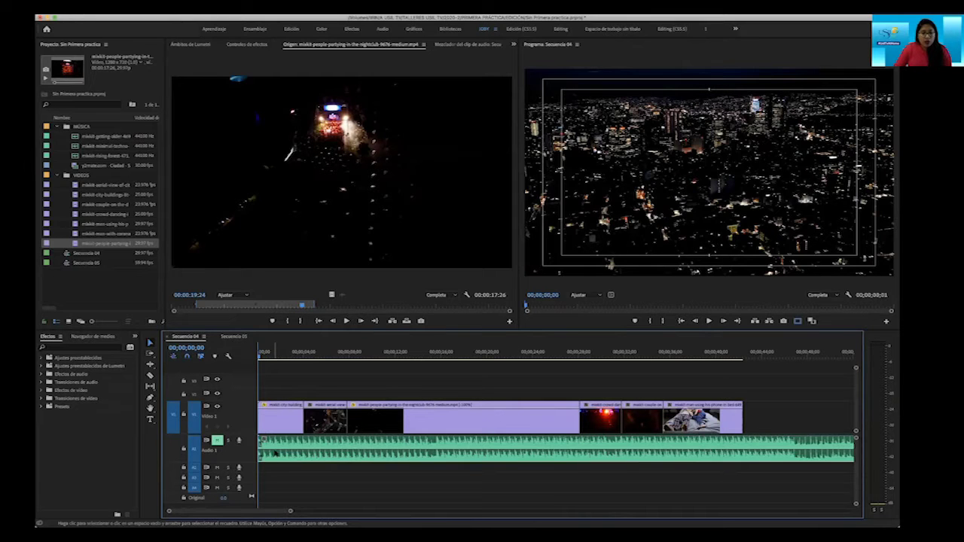
{"action": "key", "text": "space"}
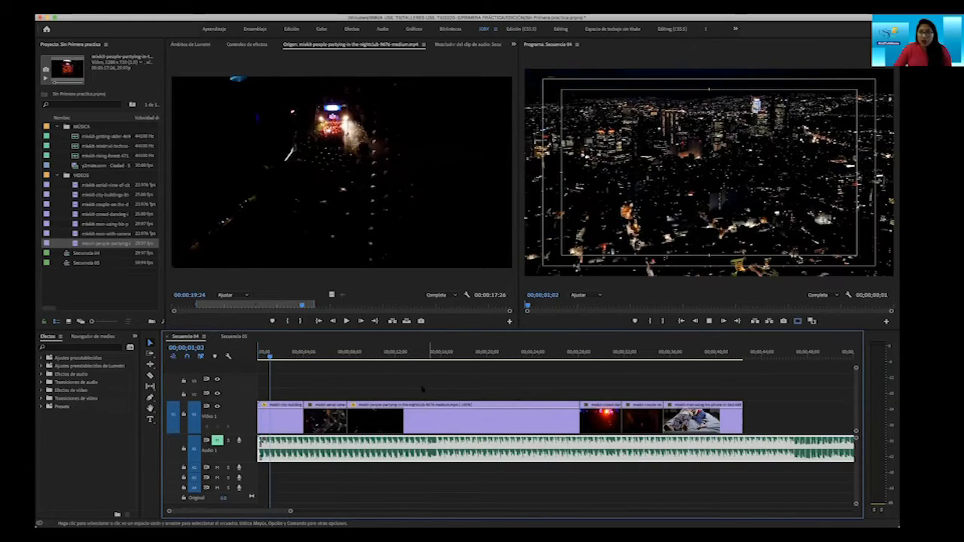
{"action": "key", "text": "space"}
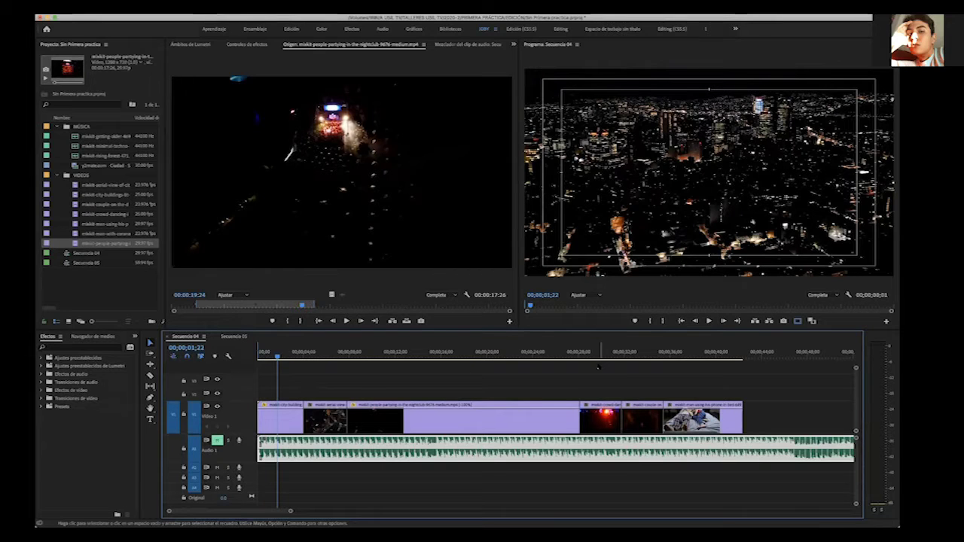
{"action": "left_click", "coordinate": [349, 381]}
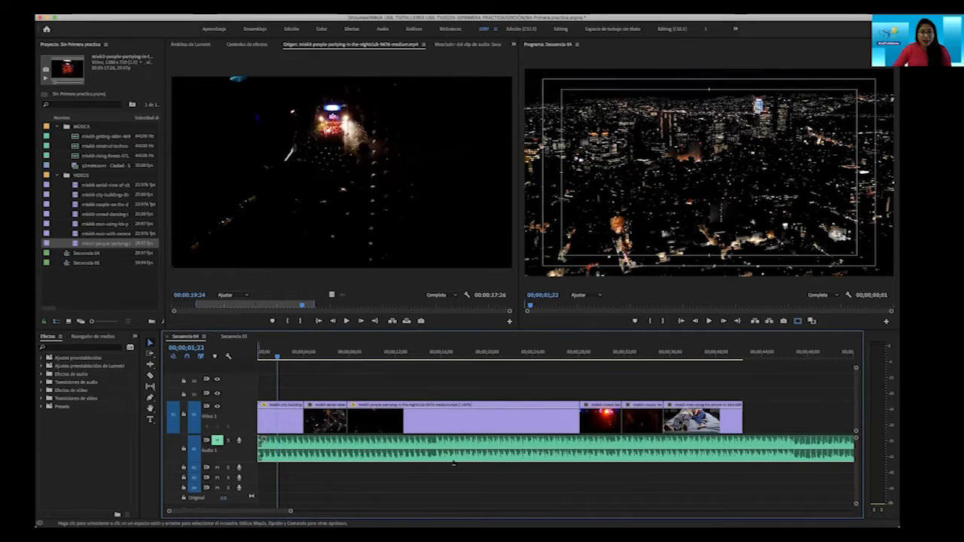
Mute the Audio 1 track in Secuencia 05 and return to Secuencia 04.
{"action": "left_click_drag", "start_coordinate": [277, 354], "coordinate": [447, 354]}
{"action": "left_click", "coordinate": [234, 336]}
{"action": "left_click_drag", "start_coordinate": [307, 357], "coordinate": [331, 354]}
{"action": "left_click", "coordinate": [217, 441]}
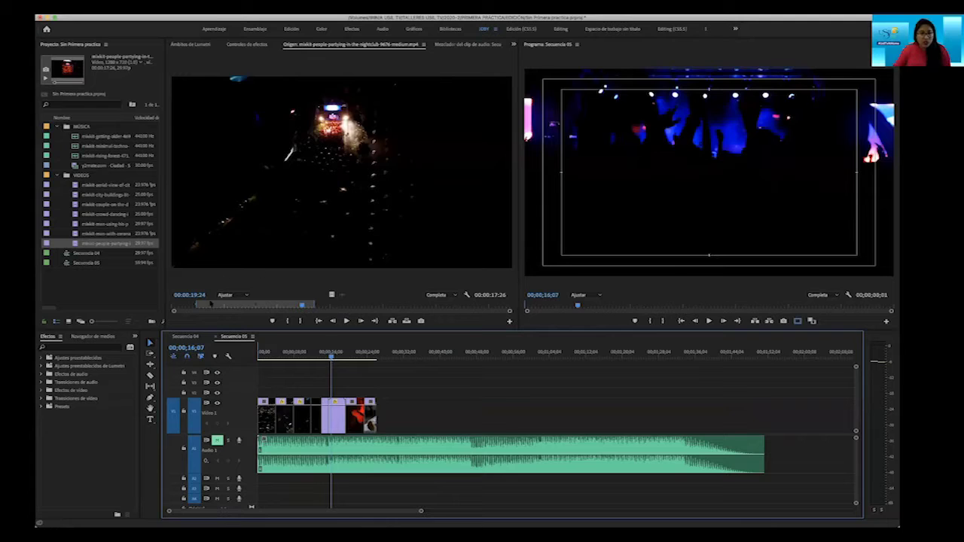
{"action": "left_click", "coordinate": [191, 339]}
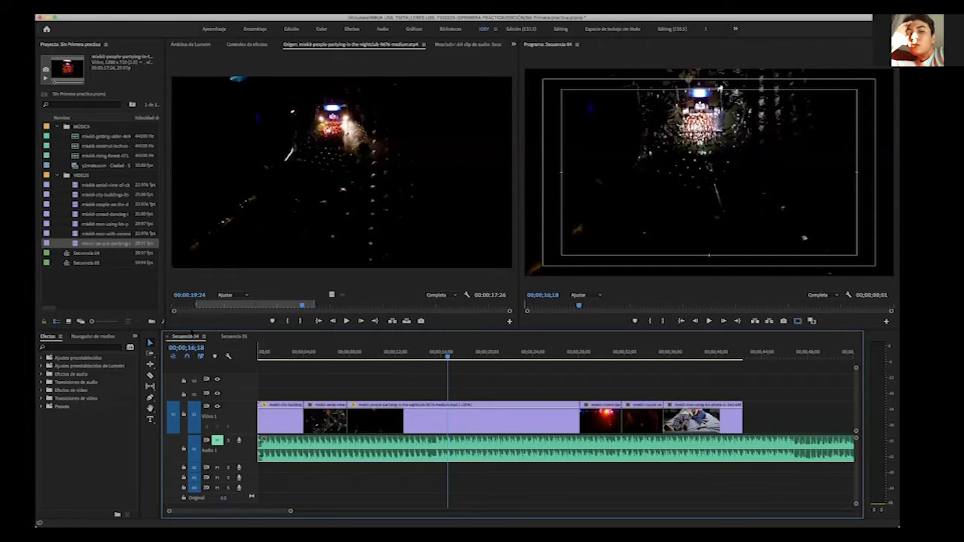
Scrub the opening city clip in Secuencia 04 and make the Audio 1 track slightly taller.
{"action": "left_click", "coordinate": [283, 355]}
{"action": "mouse_move", "coordinate": [283, 355]}
{"action": "left_mouse_down"}
{"action": "mouse_move", "coordinate": [406, 370]}
{"action": "mouse_move", "coordinate": [716, 376]}
{"action": "mouse_move", "coordinate": [258, 368]}
{"action": "mouse_move", "coordinate": [296, 366]}
{"action": "left_mouse_up"}
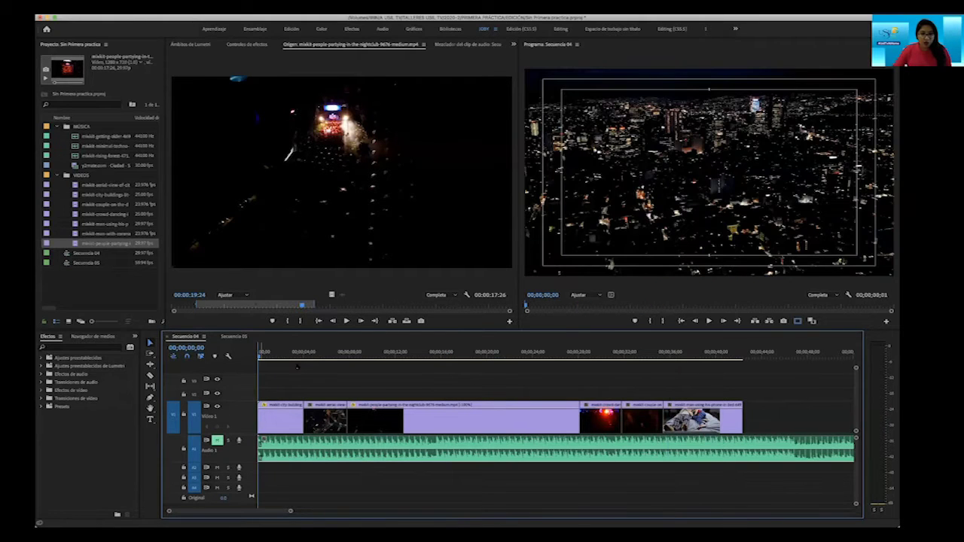
{"action": "left_click", "coordinate": [260, 348]}
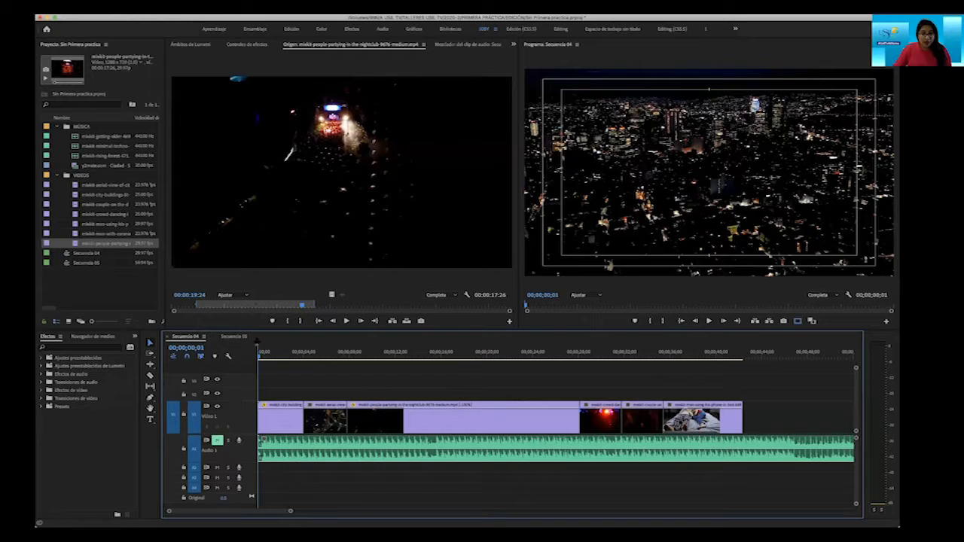
{"action": "left_click_drag", "start_coordinate": [260, 349], "coordinate": [293, 362]}
{"action": "left_click_drag", "start_coordinate": [302, 441], "coordinate": [299, 441]}
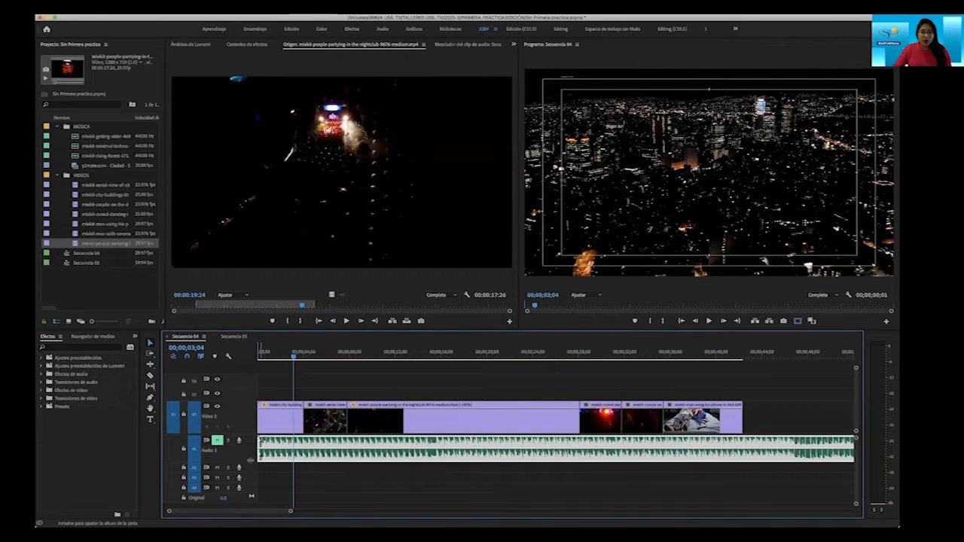
{"action": "left_click_drag", "start_coordinate": [253, 468], "coordinate": [253, 470]}
Play Secuencia 04 from the city clips into the nightclub clip to review the cuts.
{"action": "key", "text": "space"}
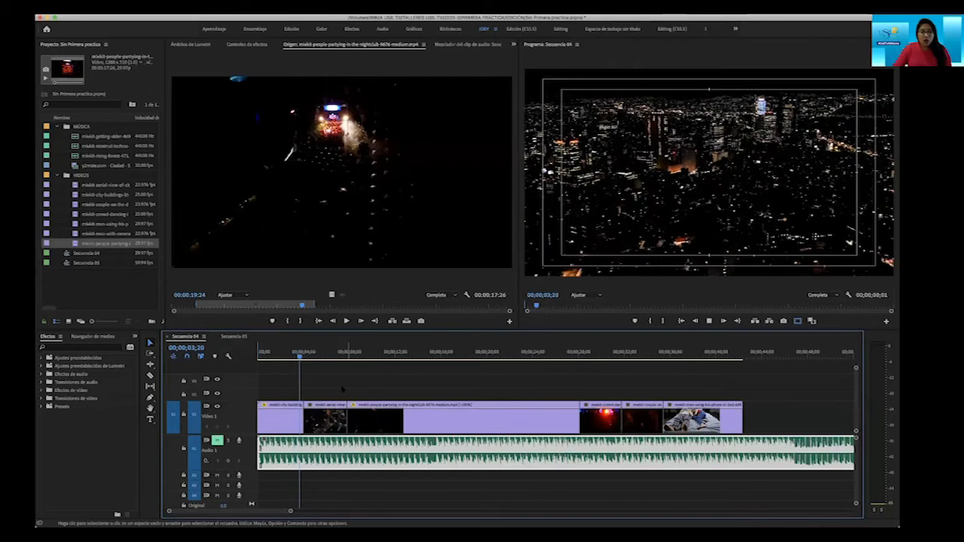
{"action": "left_click", "coordinate": [342, 389]}
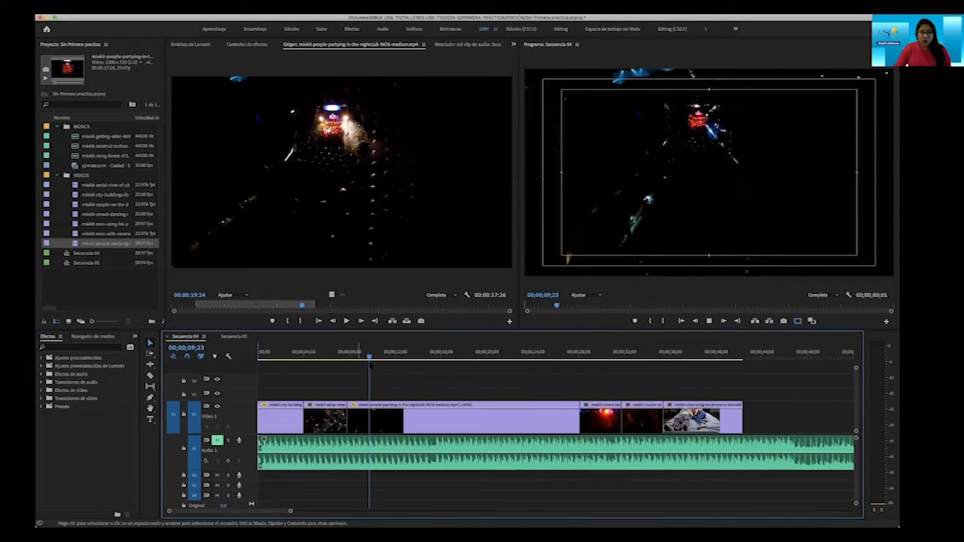
{"action": "key", "text": "space"}
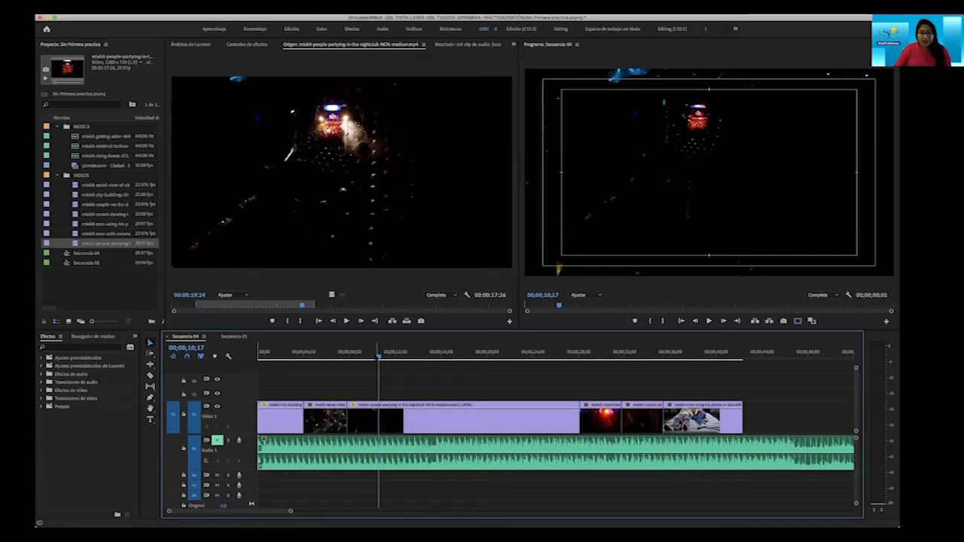
{"action": "key", "text": "Home"}
{"action": "key", "text": "space"}
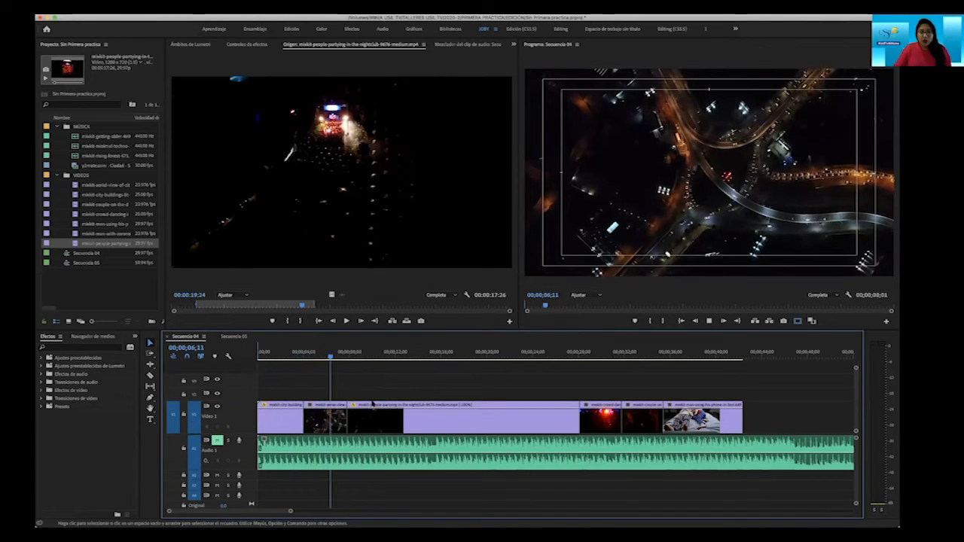
{"action": "key", "text": "space"}
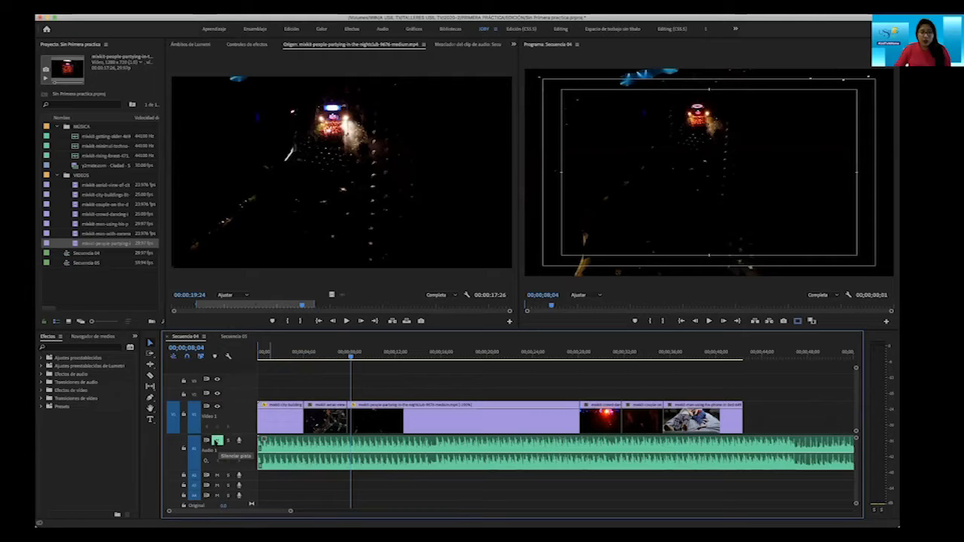
Compare playback of Secuencia 04 with the Audio 1 track unmuted and muted.
{"action": "left_click", "coordinate": [217, 440]}
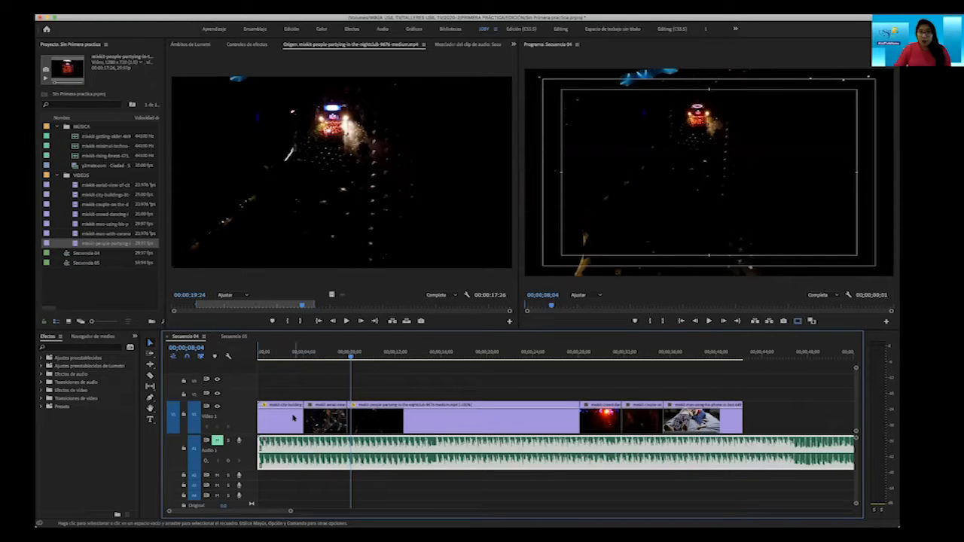
{"action": "left_click", "coordinate": [265, 352]}
{"action": "left_click", "coordinate": [365, 352]}
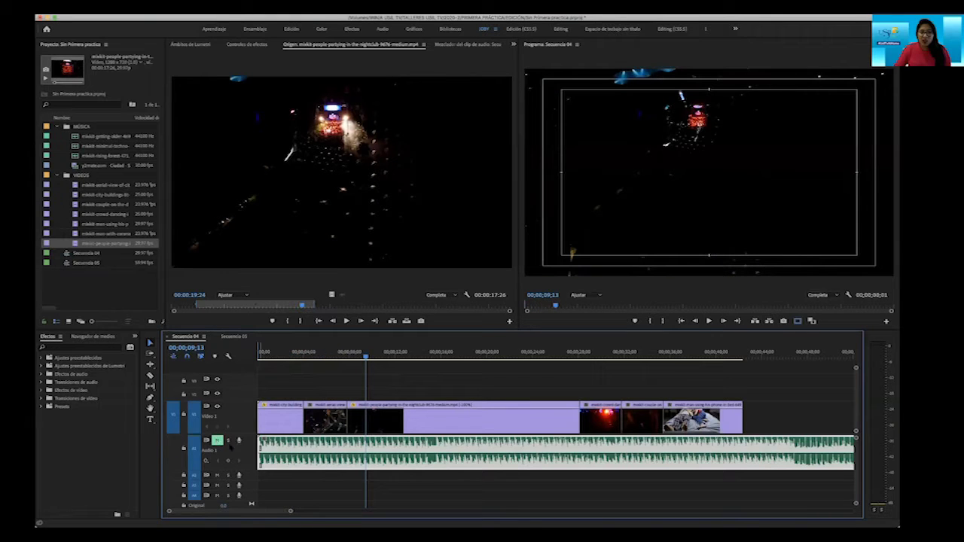
{"action": "left_click", "coordinate": [216, 440]}
{"action": "key", "text": "space"}
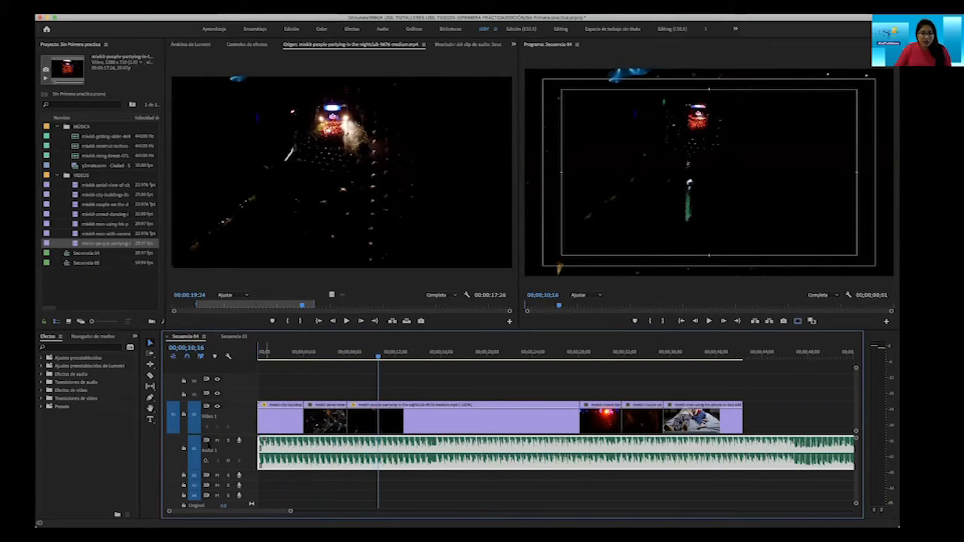
{"action": "left_click", "coordinate": [217, 440]}
{"action": "left_click", "coordinate": [277, 352]}
{"action": "left_click_drag", "start_coordinate": [273, 362], "coordinate": [258, 363]}
{"action": "key", "text": "space"}
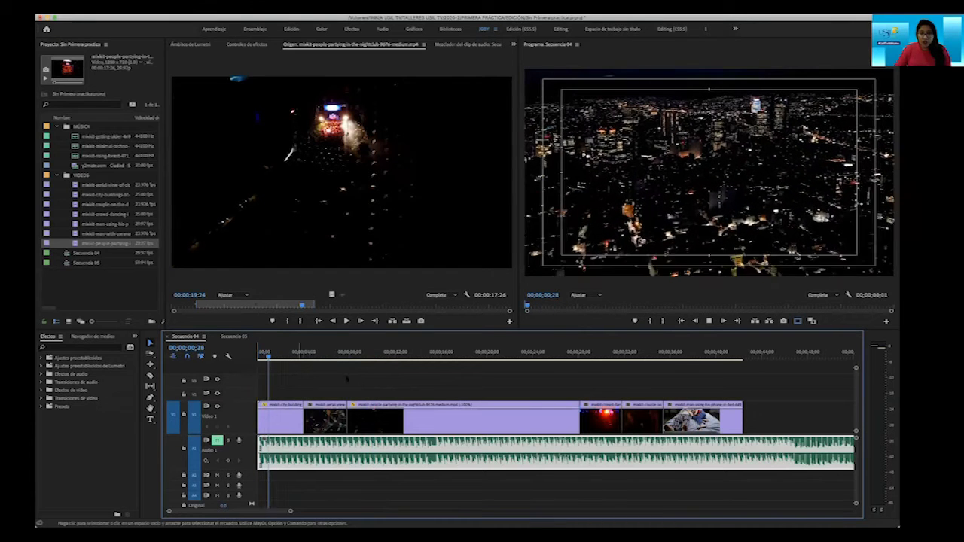
Unmute the Audio 1 track and play Secuencia 04 from the start with its music.
{"action": "left_click", "coordinate": [217, 440]}
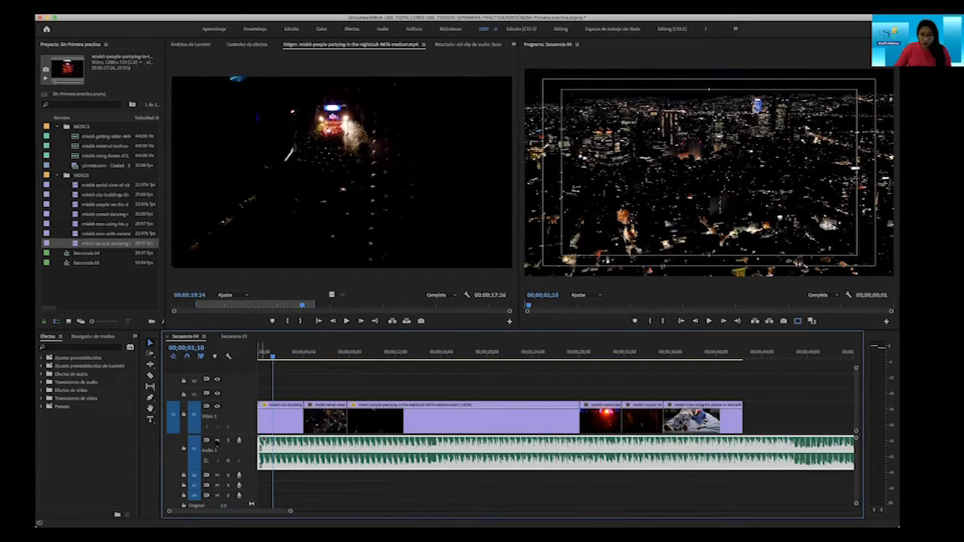
{"action": "left_click", "coordinate": [290, 387]}
{"action": "left_click_drag", "start_coordinate": [272, 356], "coordinate": [257, 356]}
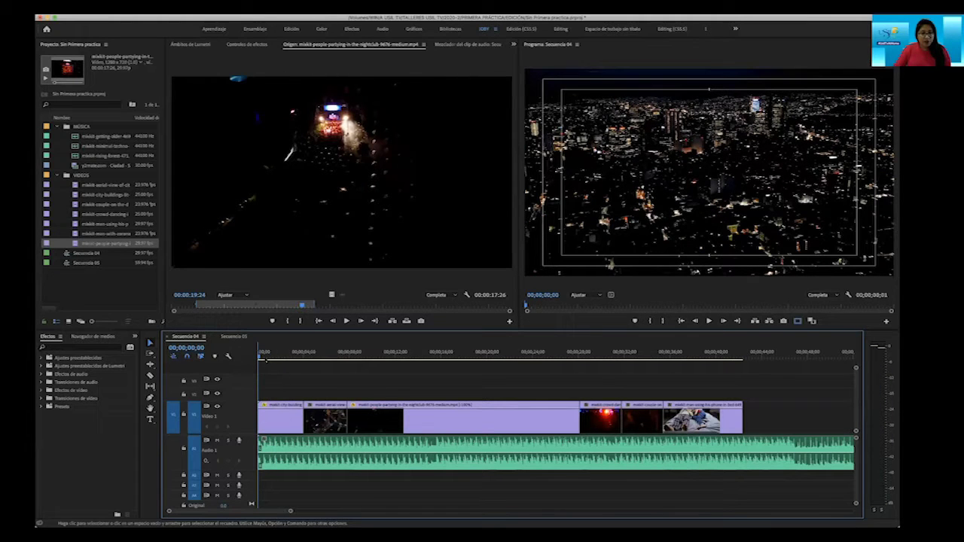
{"action": "key", "text": "space"}
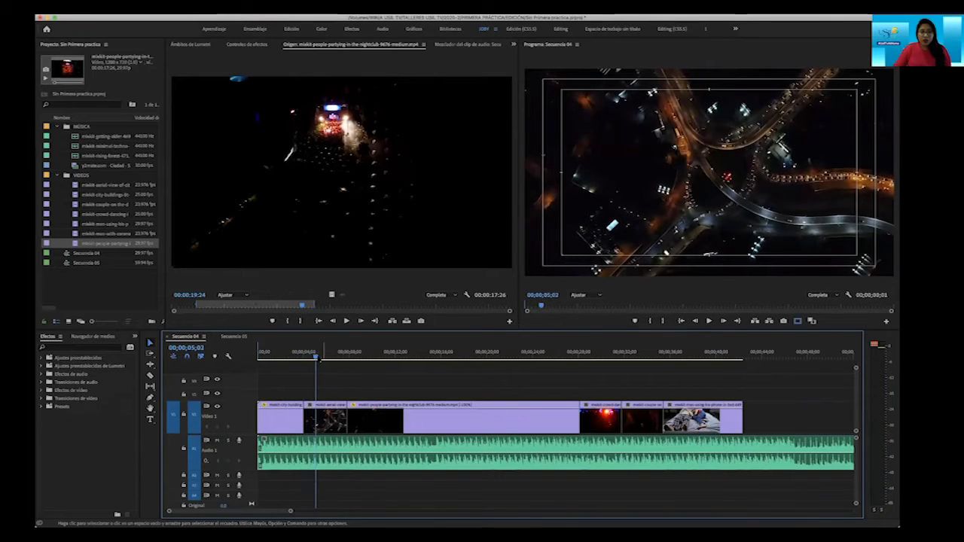
{"action": "key", "text": "space"}
Enlarge the Audio 1 waveform and place the playhead at 00;00;00;15 near the start of the music.
{"action": "key", "text": "Home"}
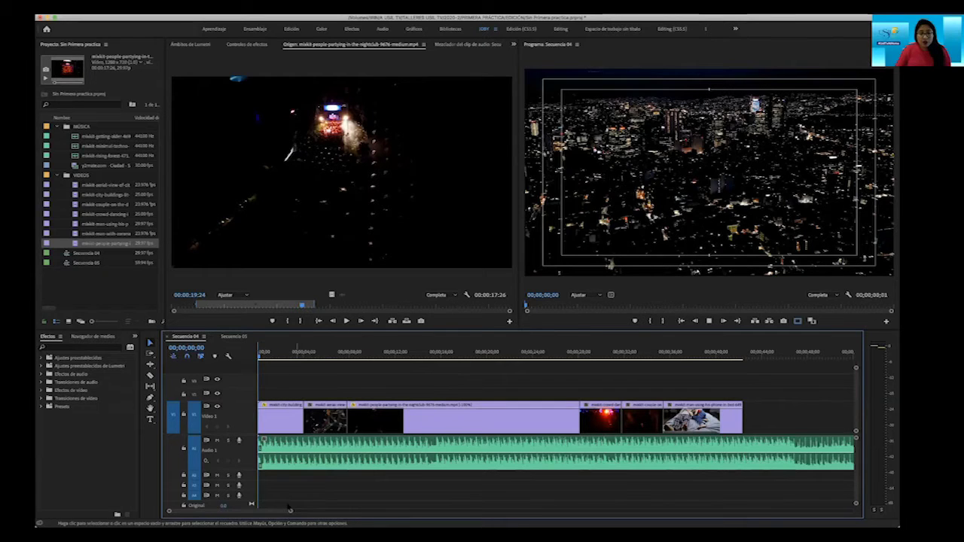
{"action": "key", "text": "space"}
{"action": "key", "text": "space"}
{"action": "left_click_drag", "start_coordinate": [249, 482], "coordinate": [256, 512]}
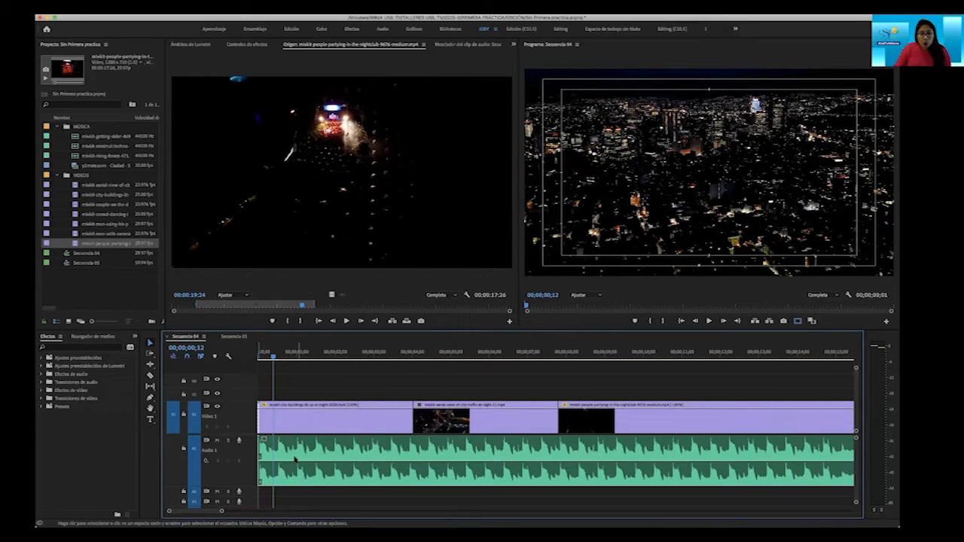
{"action": "left_click_drag", "start_coordinate": [279, 352], "coordinate": [277, 356]}
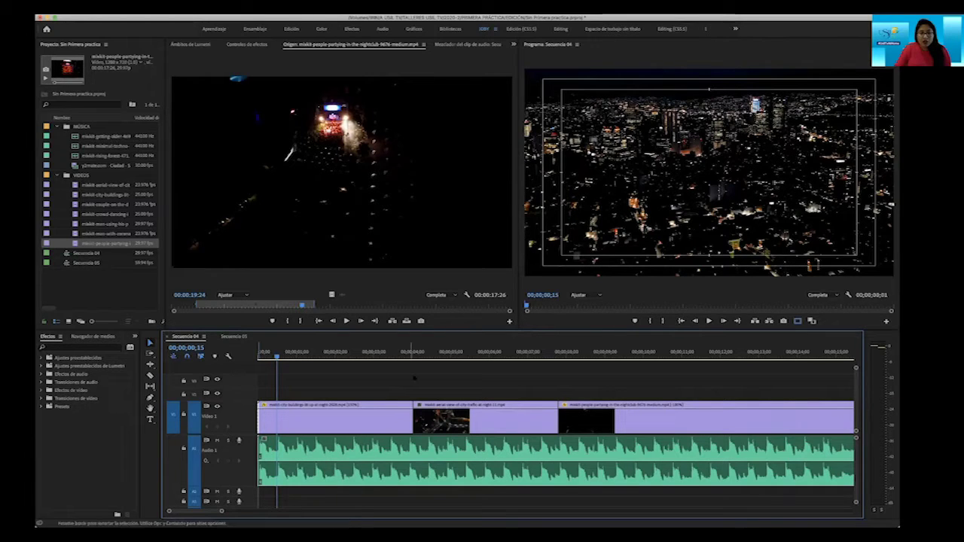
Play Secuencia 04 from the start through the first cut to compare its timing with the music.
{"action": "left_click", "coordinate": [404, 351]}
{"action": "key", "text": "space"}
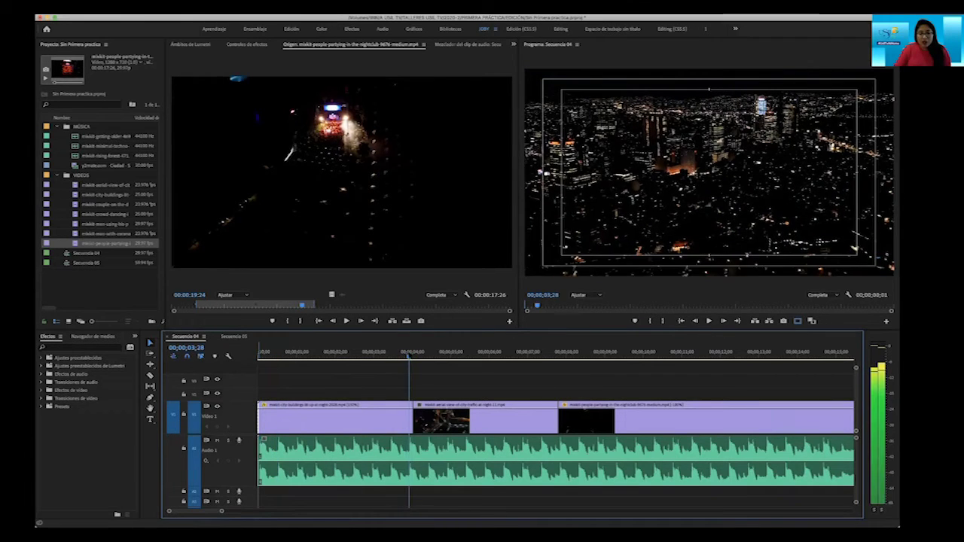
{"action": "left_click_drag", "start_coordinate": [412, 355], "coordinate": [249, 360]}
{"action": "key", "text": "space"}
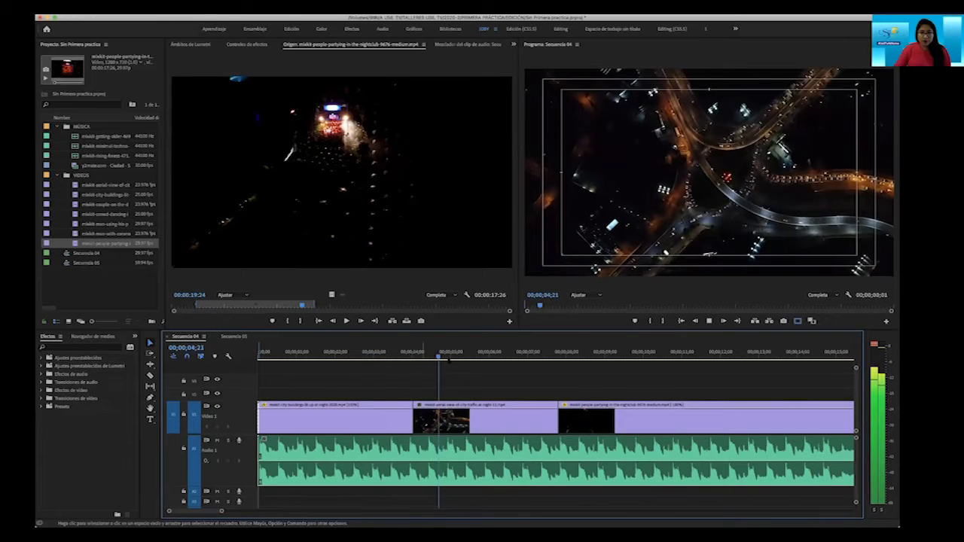
Move the cut between the city-buildings clip and the aerial traffic clip to 00;00;03;29, in line with the music's beat.
{"action": "left_click_drag", "start_coordinate": [449, 360], "coordinate": [410, 357]}
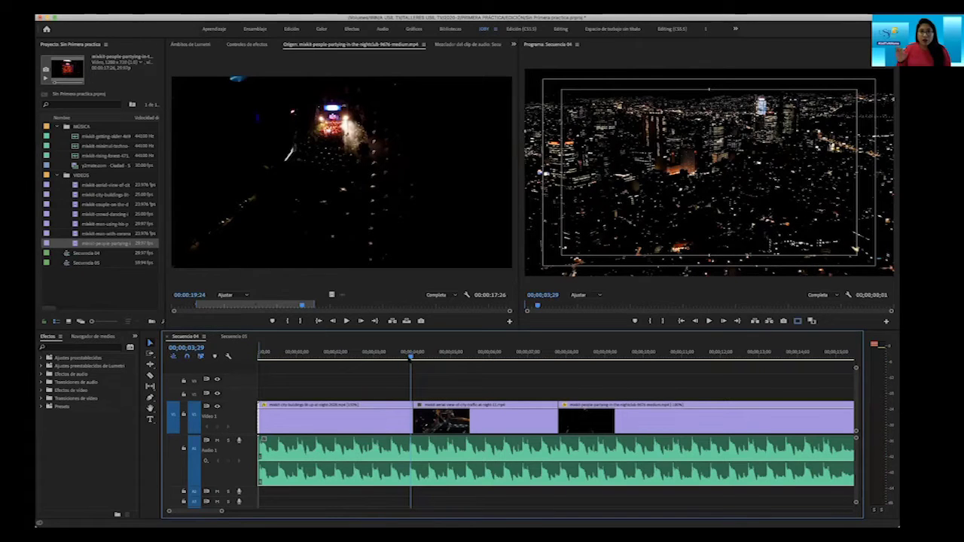
{"action": "left_click_drag", "start_coordinate": [410, 358], "coordinate": [411, 358]}
{"action": "key", "text": "Left"}
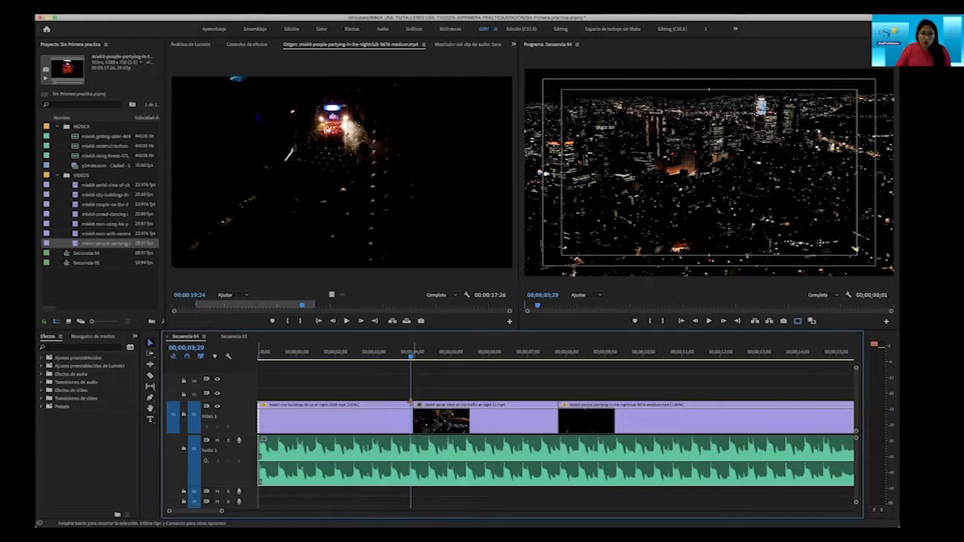
{"action": "left_click_drag", "start_coordinate": [412, 411], "coordinate": [409, 401]}
Play Secuencia 04 from the start to check the adjusted first cut against the music.
{"action": "left_click_drag", "start_coordinate": [411, 354], "coordinate": [219, 359]}
{"action": "key", "text": "space"}
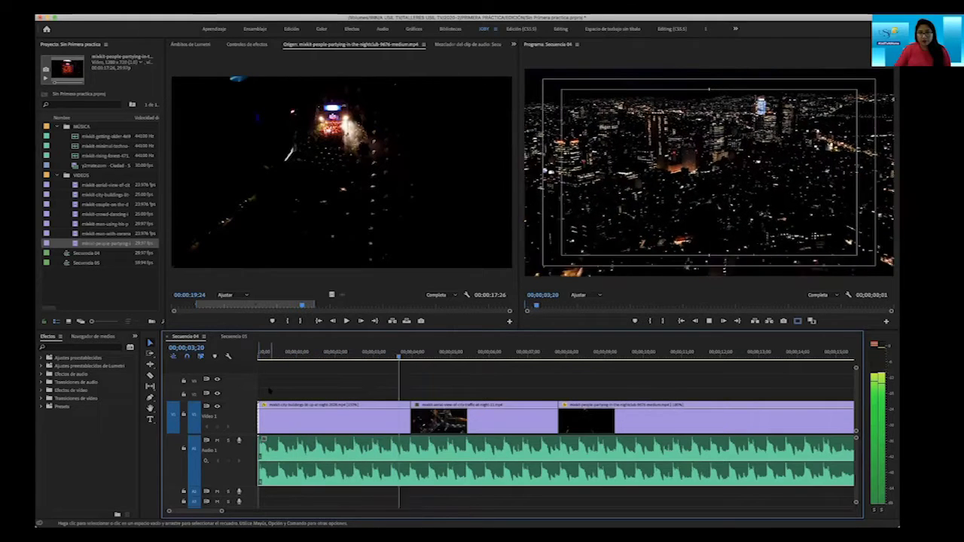
{"action": "left_click", "coordinate": [387, 352]}
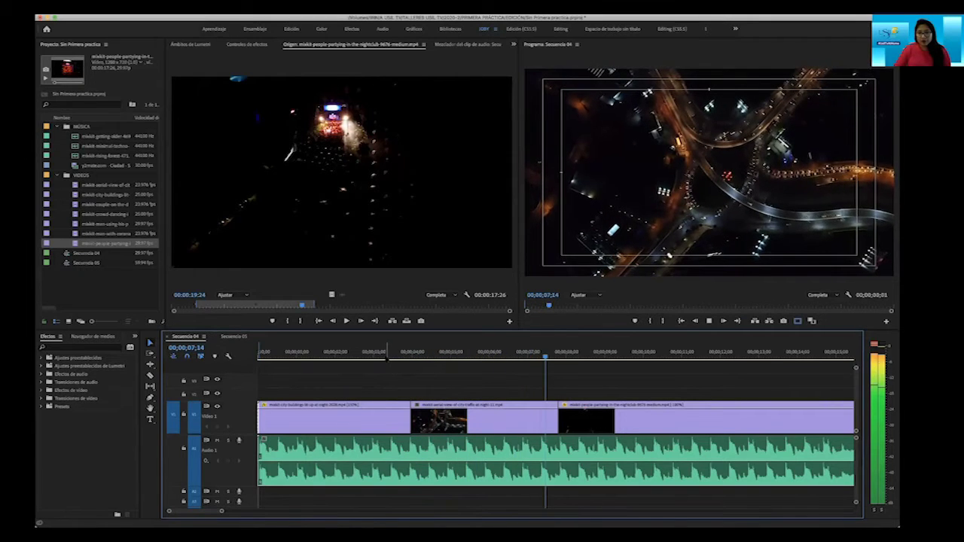
Move the cut between the aerial traffic clip and the nightclub clip to 00;00;07;26, and play across it.
{"action": "left_click_drag", "start_coordinate": [587, 359], "coordinate": [560, 358]}
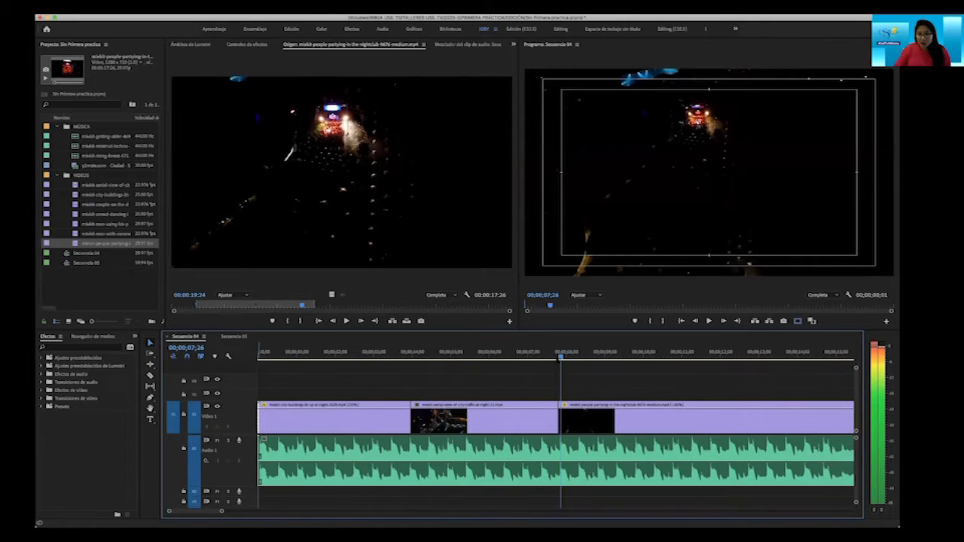
{"action": "mouse_move", "coordinate": [559, 403]}
{"action": "left_mouse_down"}
{"action": "mouse_move", "coordinate": [558, 388]}
{"action": "mouse_move", "coordinate": [561, 422]}
{"action": "left_mouse_up"}
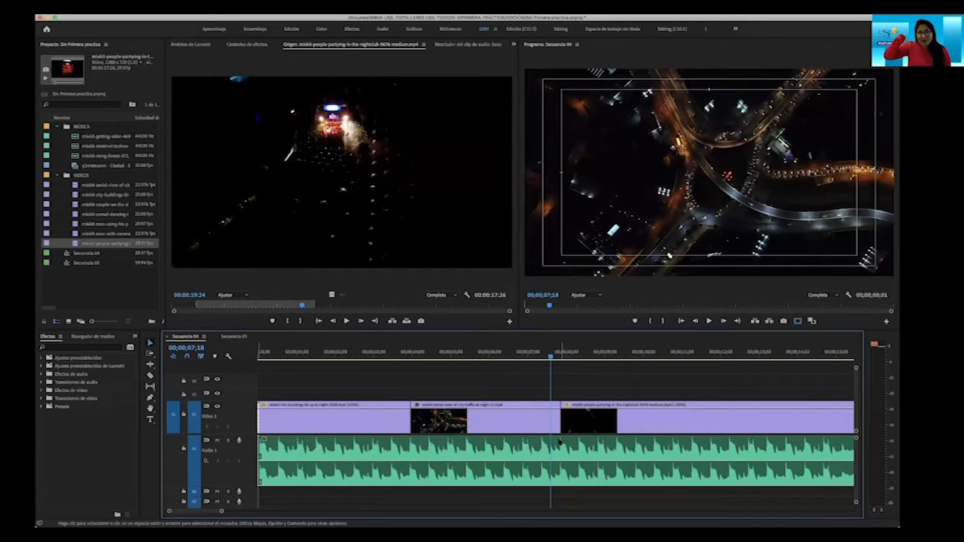
{"action": "left_click_drag", "start_coordinate": [551, 356], "coordinate": [543, 359]}
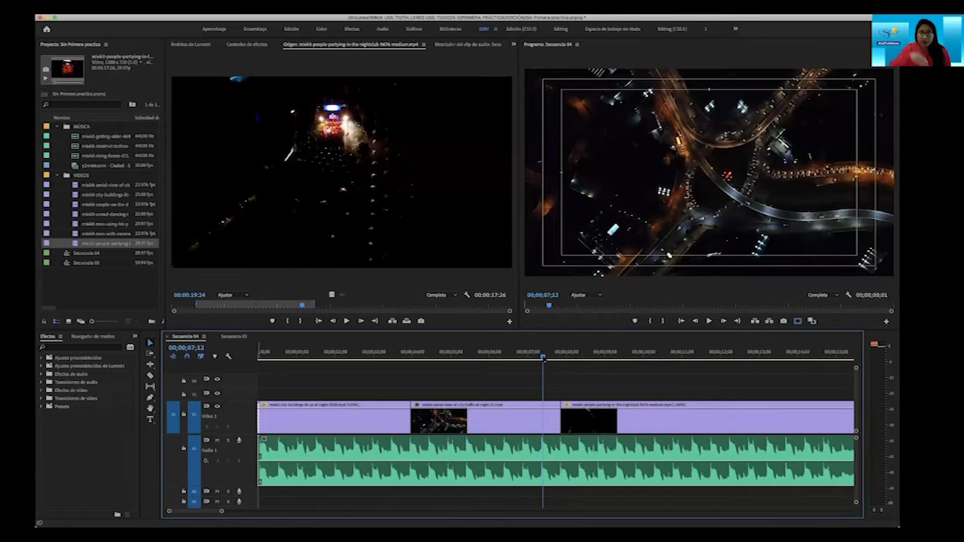
{"action": "key", "text": "space"}
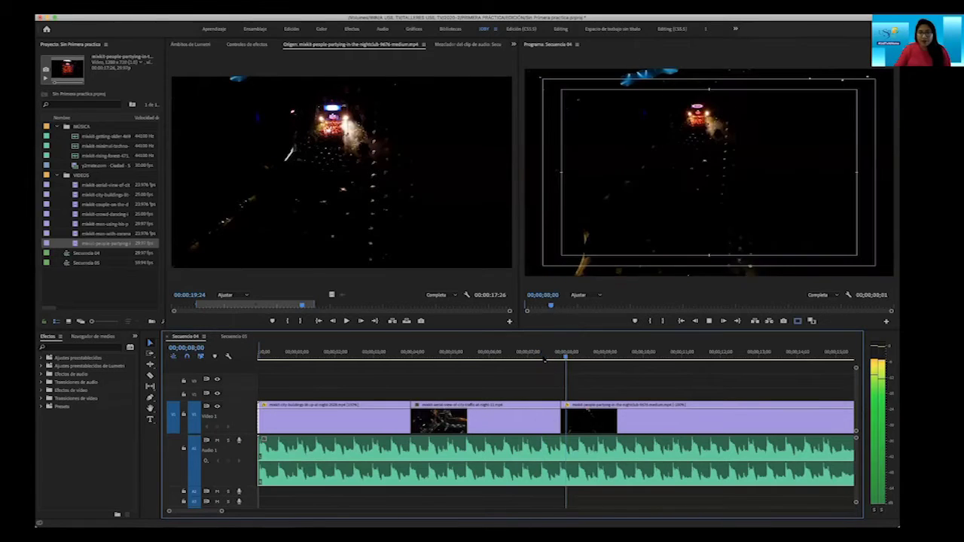
Find the change in the music's waveform under the nightclub clip and place the playhead there, at 00;00;15;20.
{"action": "left_click_drag", "start_coordinate": [221, 511], "coordinate": [272, 512]}
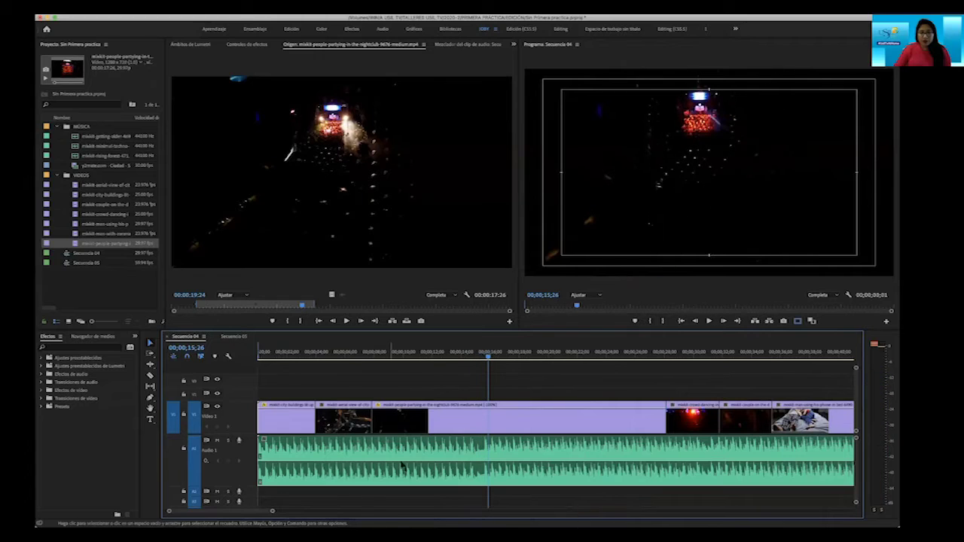
{"action": "left_click", "coordinate": [443, 422]}
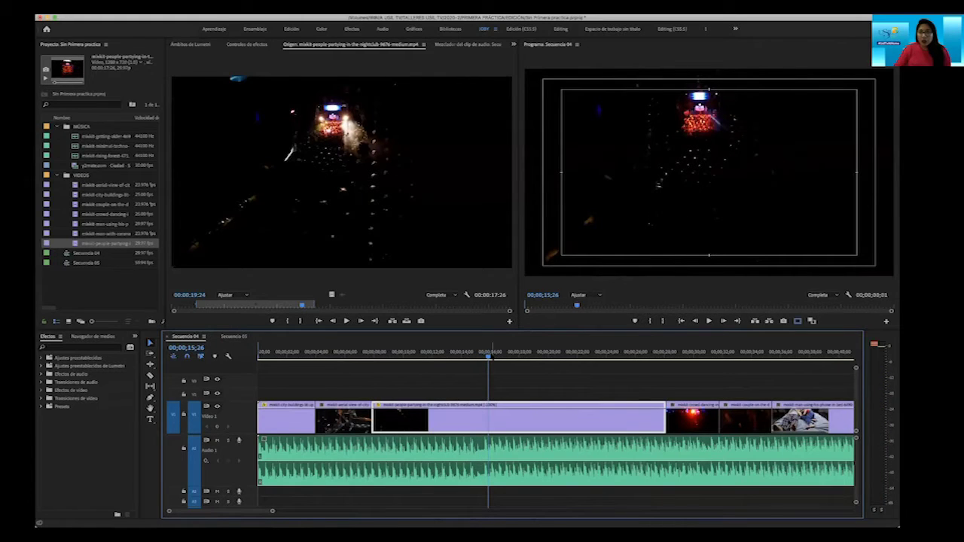
{"action": "left_click_drag", "start_coordinate": [490, 355], "coordinate": [648, 355]}
{"action": "left_click_drag", "start_coordinate": [527, 394], "coordinate": [469, 390]}
{"action": "key", "text": "space"}
{"action": "key", "text": "space"}
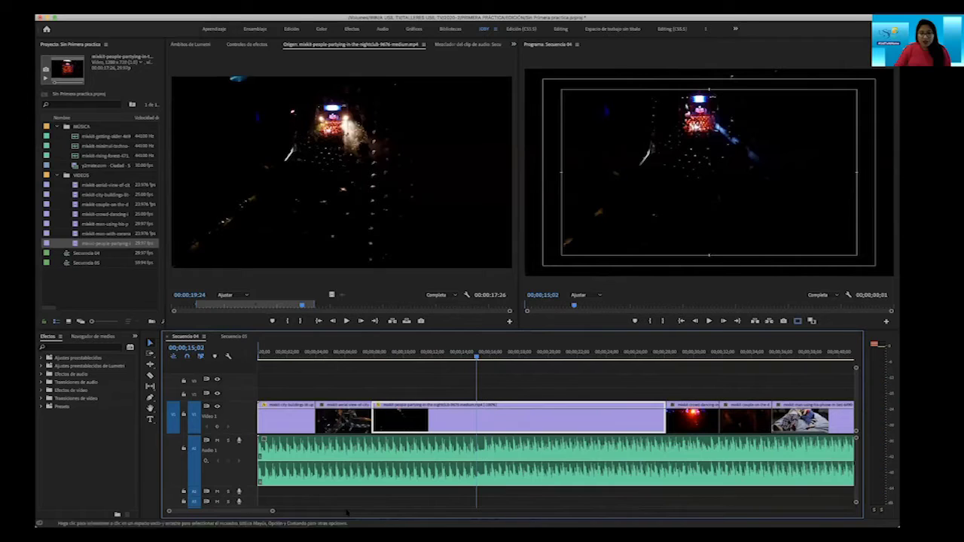
{"action": "left_click_drag", "start_coordinate": [271, 510], "coordinate": [226, 511]}
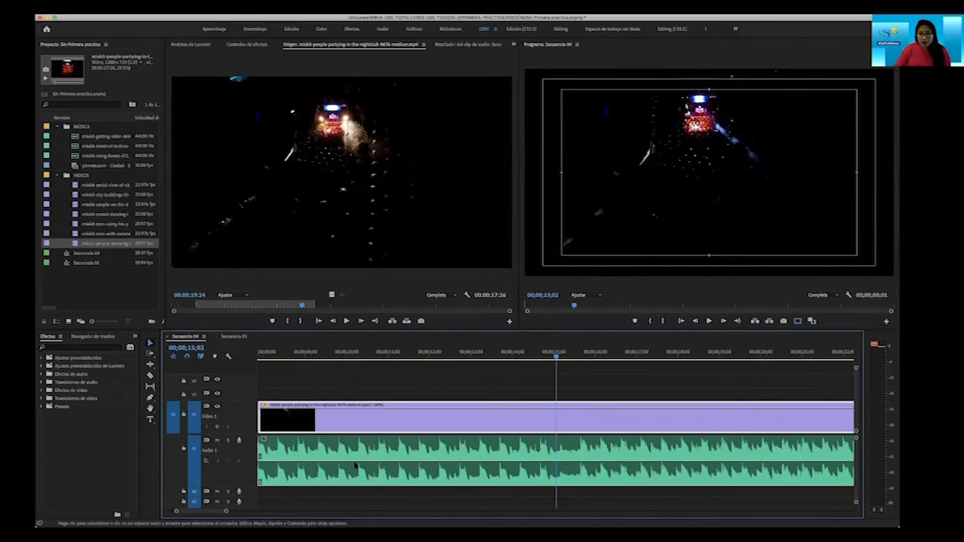
{"action": "key", "text": "space"}
{"action": "left_click_drag", "start_coordinate": [590, 349], "coordinate": [579, 355]}
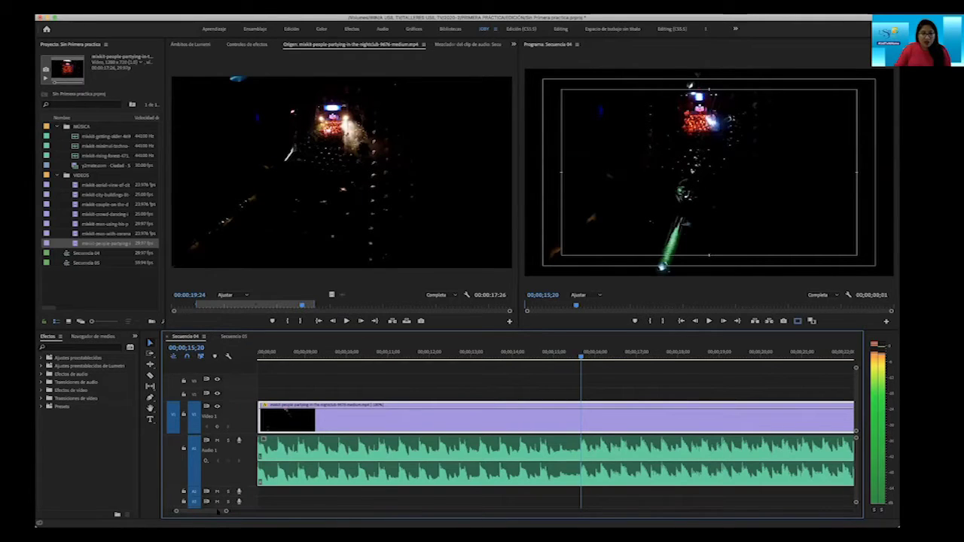
Examine the Audio 1 waveform around 00;00;15;20, both across the whole edit and frame by frame.
{"action": "mouse_move", "coordinate": [226, 511]}
{"action": "left_mouse_down"}
{"action": "mouse_move", "coordinate": [393, 512]}
{"action": "mouse_move", "coordinate": [286, 511]}
{"action": "left_mouse_up"}
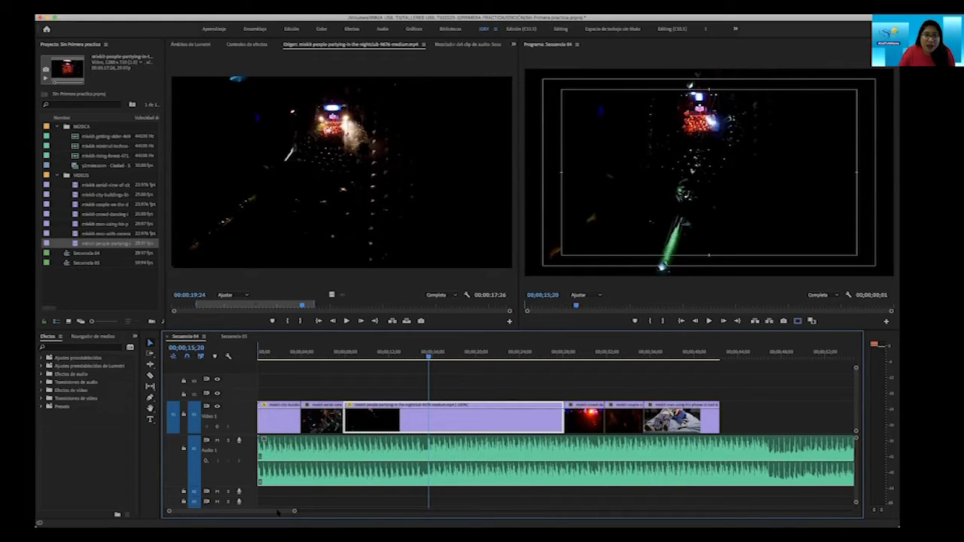
{"action": "scroll", "coordinate": [277, 512], "scroll_direction": "up", "scroll_amount": 1}
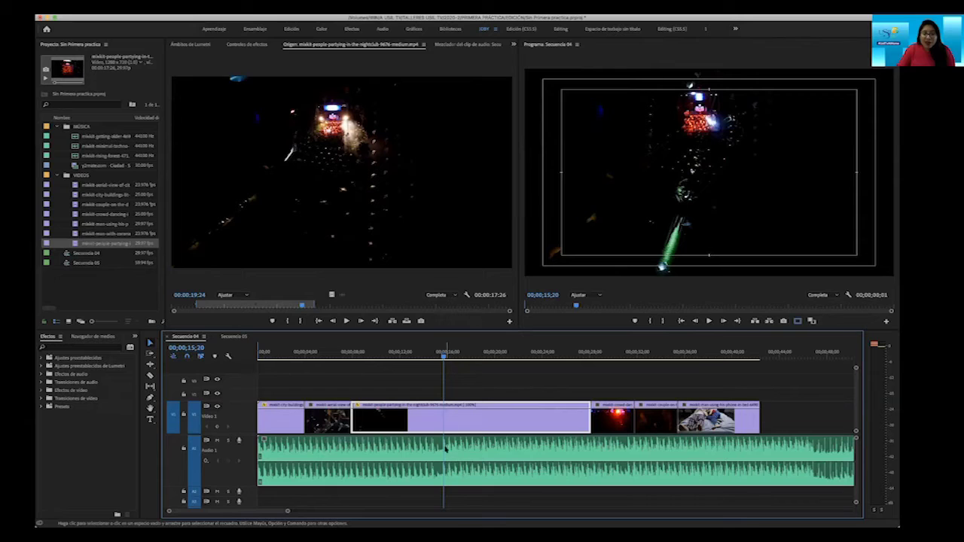
{"action": "left_click_drag", "start_coordinate": [286, 512], "coordinate": [226, 512]}
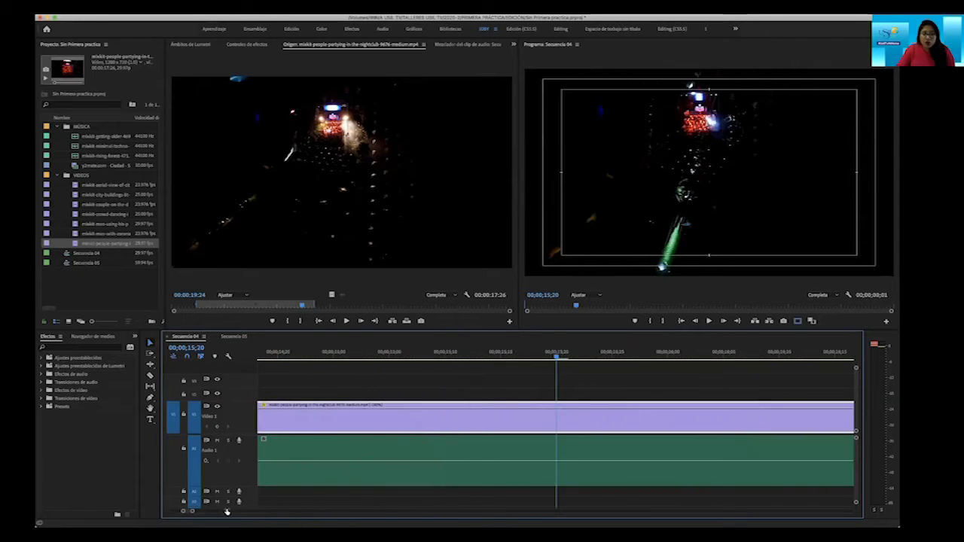
{"action": "key", "text": "Left"}
{"action": "key", "text": "Right"}
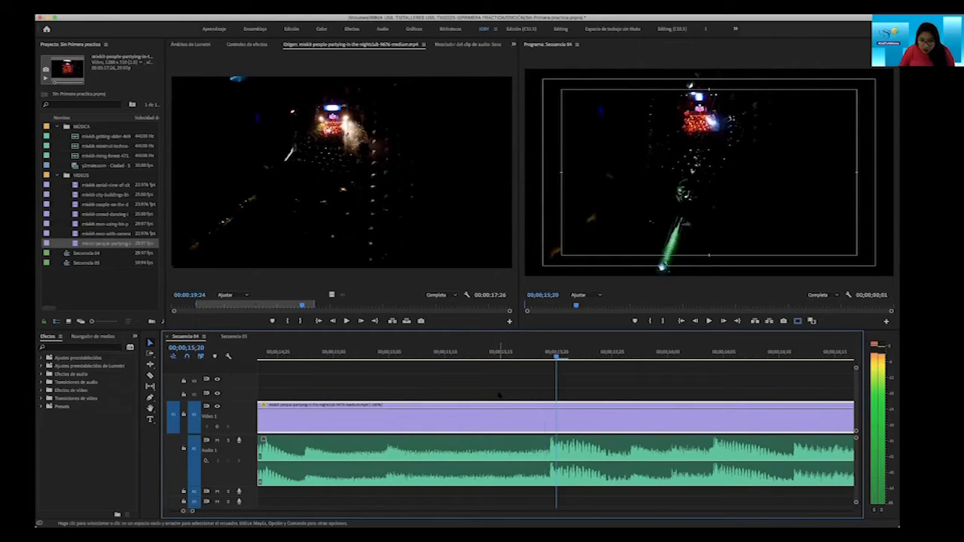
{"action": "key", "text": "Left"}
{"action": "key", "text": "Right"}
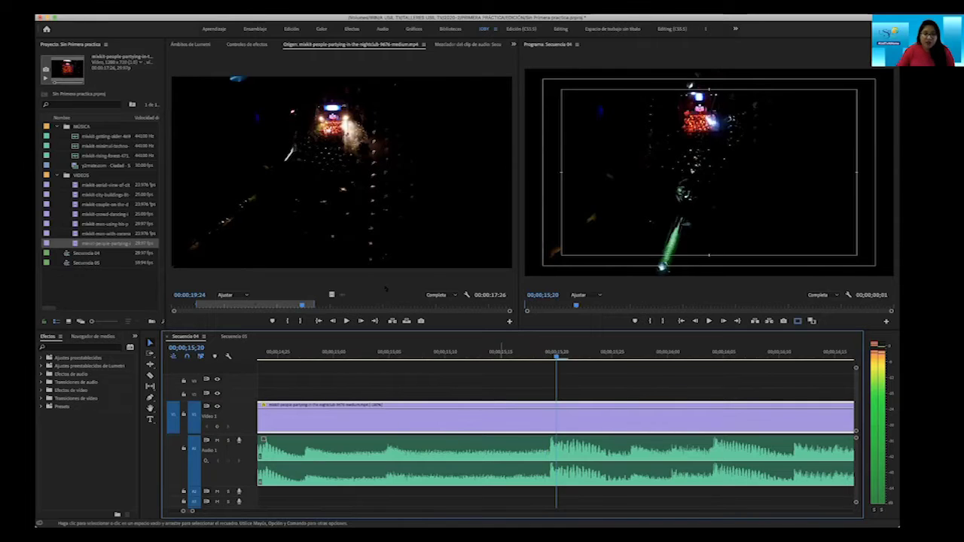
Add a sequence marker at 00;00;15;20, scrub back towards the first cut, and return the playhead to the marker.
{"action": "left_click_drag", "start_coordinate": [192, 511], "coordinate": [280, 517]}
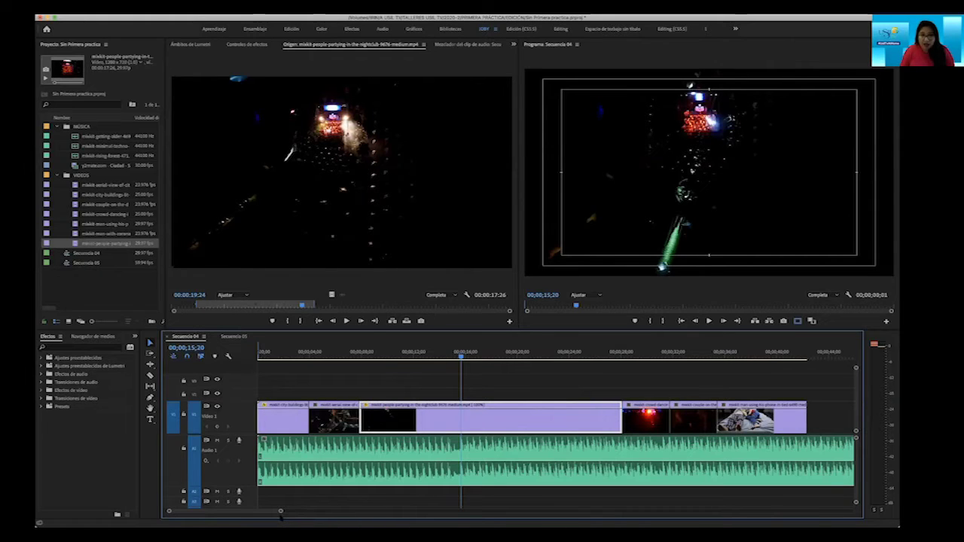
{"action": "key", "text": "m"}
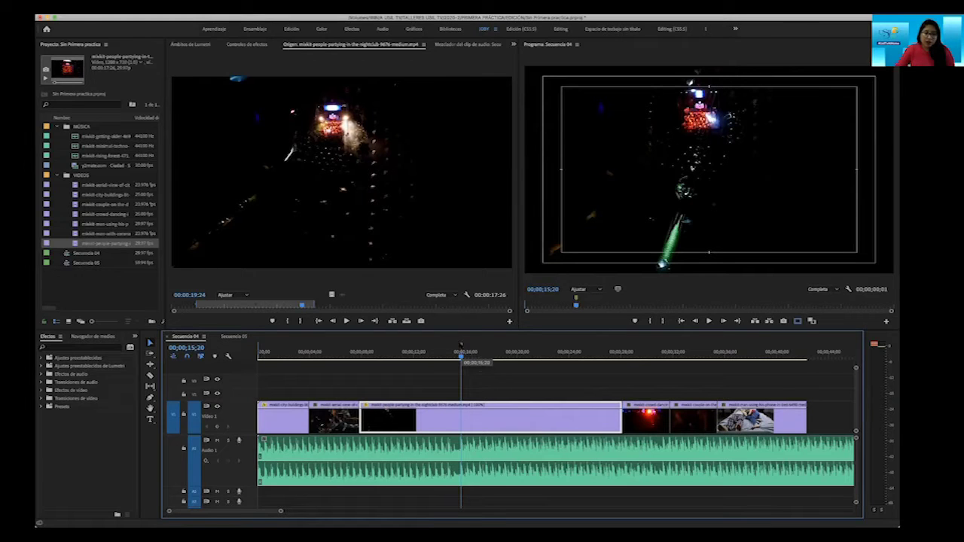
{"action": "left_click_drag", "start_coordinate": [460, 356], "coordinate": [432, 359]}
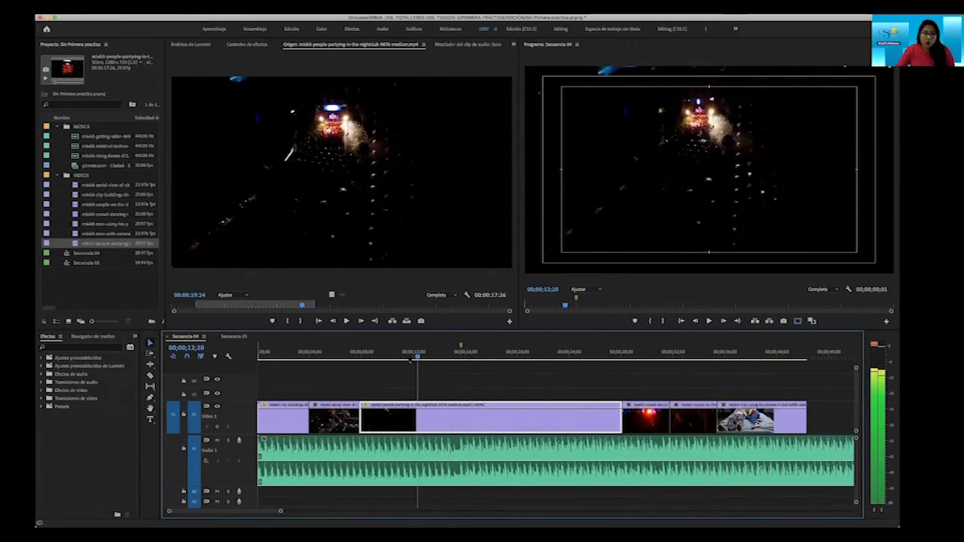
{"action": "left_click_drag", "start_coordinate": [364, 370], "coordinate": [292, 358]}
{"action": "left_click", "coordinate": [461, 351]}
{"action": "key", "text": "space"}
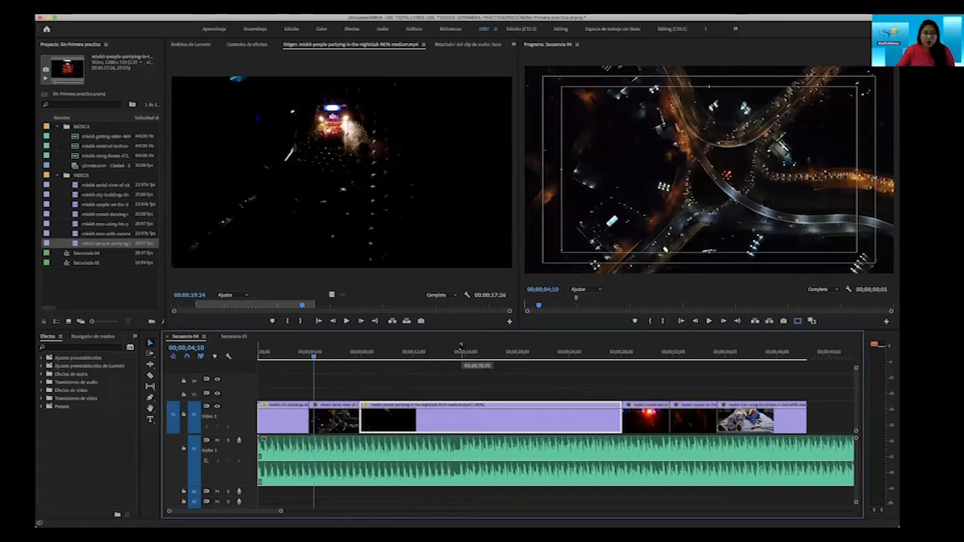
{"action": "left_click", "coordinate": [461, 347]}
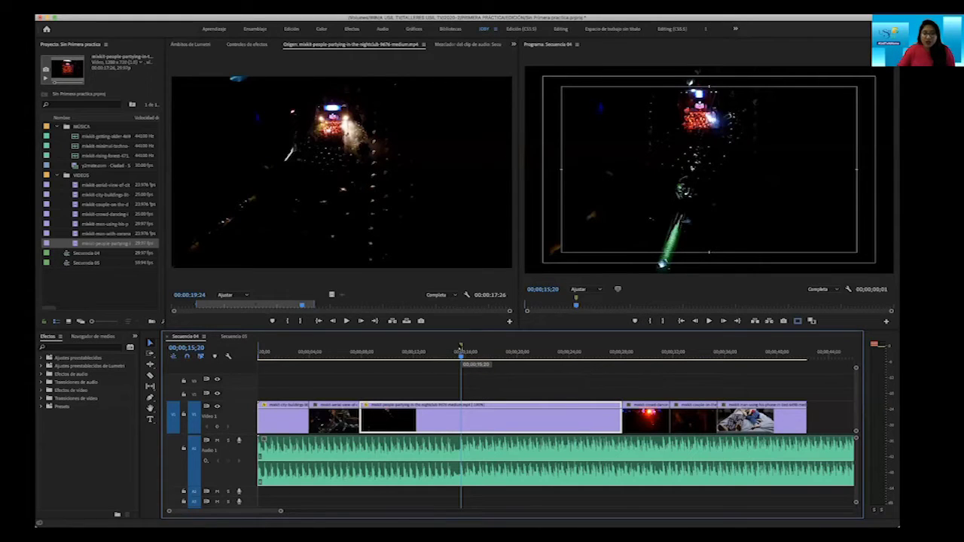
Edit the sequence marker at 00;00;15;20, naming it "falta imagen" and setting its colour to red.
{"action": "right_click", "coordinate": [460, 346]}
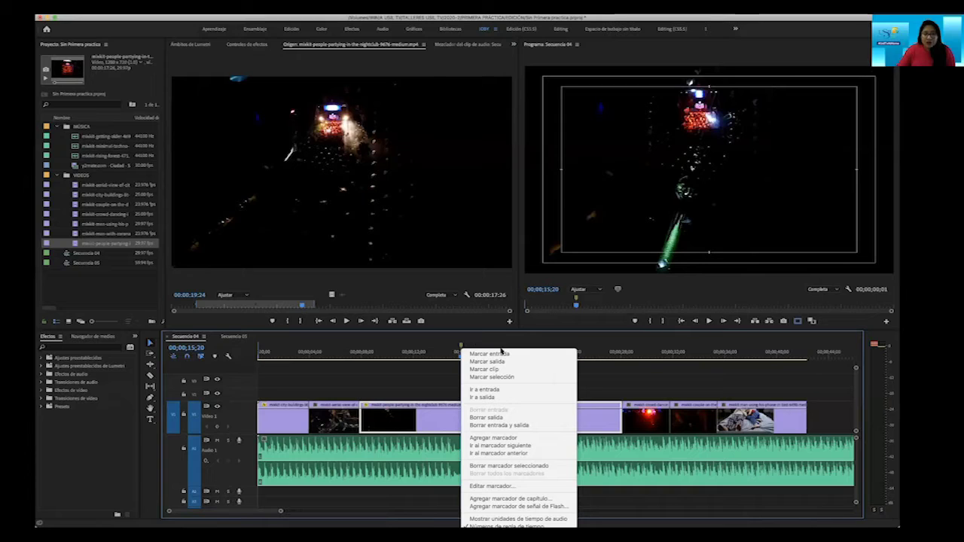
{"action": "left_click", "coordinate": [434, 343]}
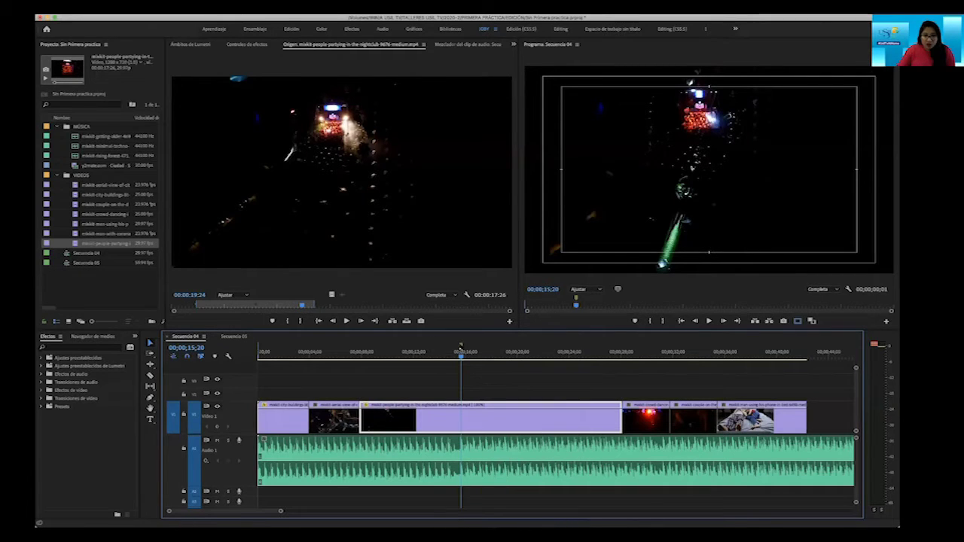
{"action": "right_click", "coordinate": [460, 346]}
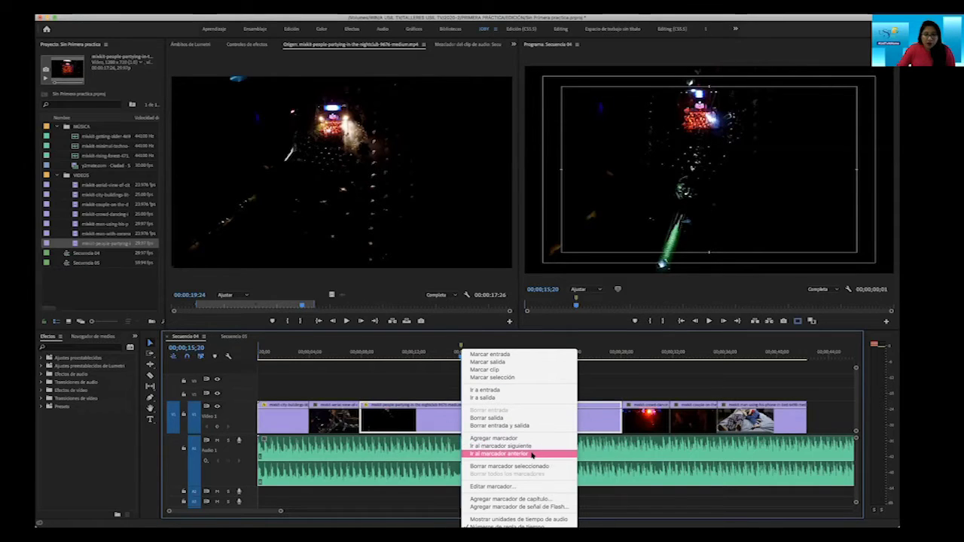
{"action": "left_click", "coordinate": [505, 486]}
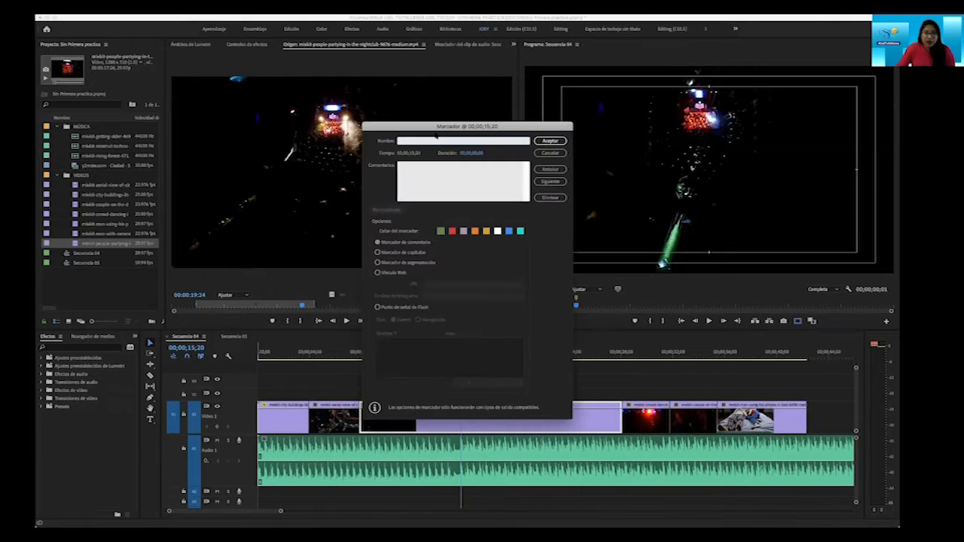
{"action": "left_click_drag", "start_coordinate": [391, 126], "coordinate": [421, 119]}
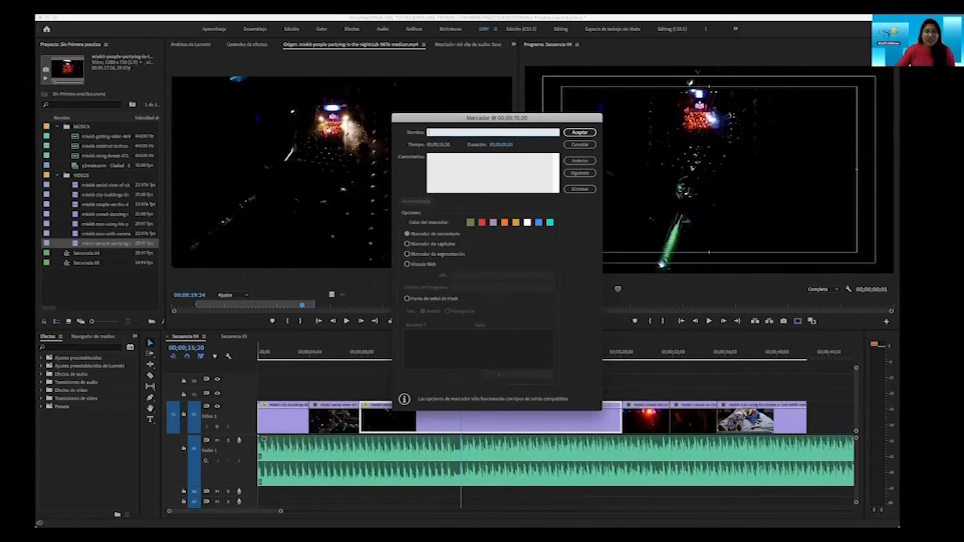
{"action": "mouse_move", "coordinate": [451, 117]}
{"action": "left_mouse_down"}
{"action": "mouse_move", "coordinate": [475, 118]}
{"action": "mouse_move", "coordinate": [442, 125]}
{"action": "left_mouse_up"}
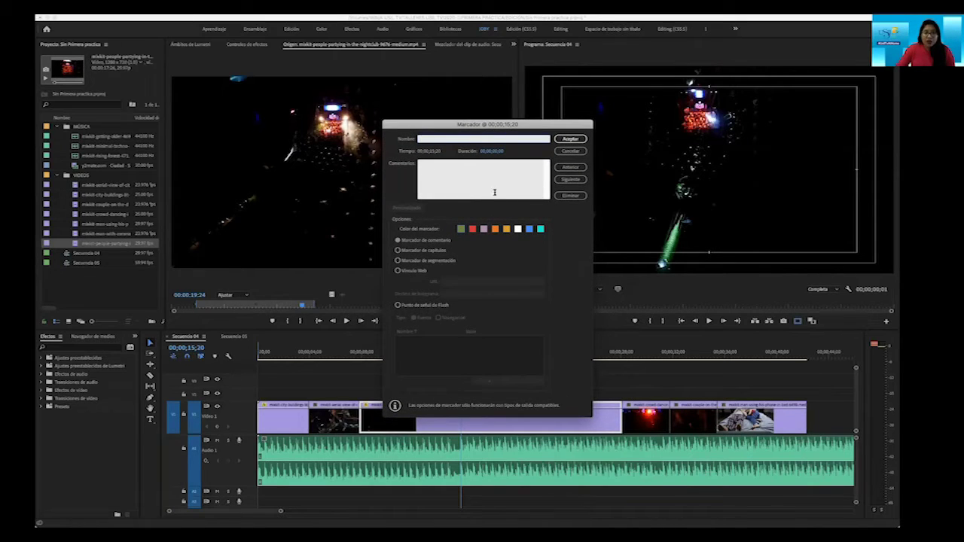
{"action": "left_click_drag", "start_coordinate": [479, 120], "coordinate": [459, 147]}
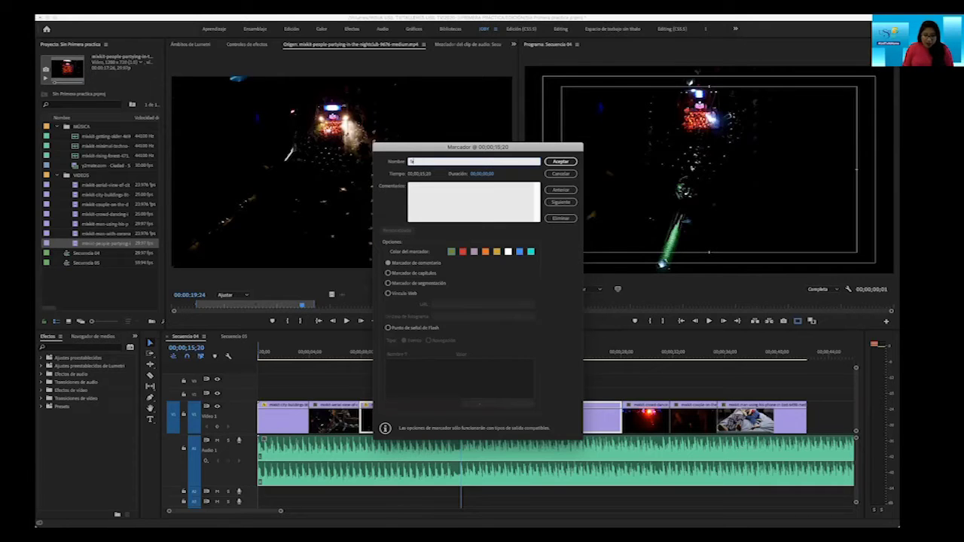
{"action": "type", "text": "imagen"}
{"action": "left_click", "coordinate": [443, 202]}
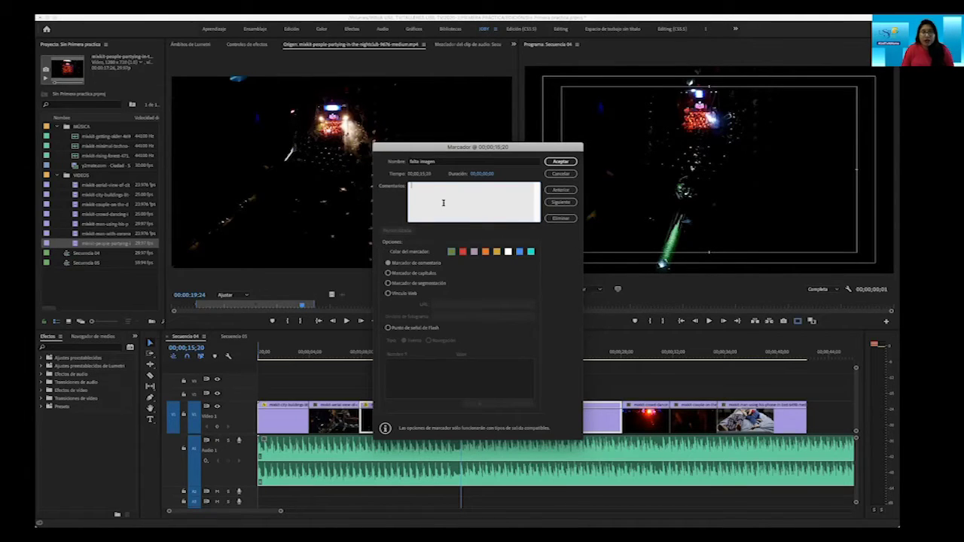
{"action": "left_click", "coordinate": [462, 252]}
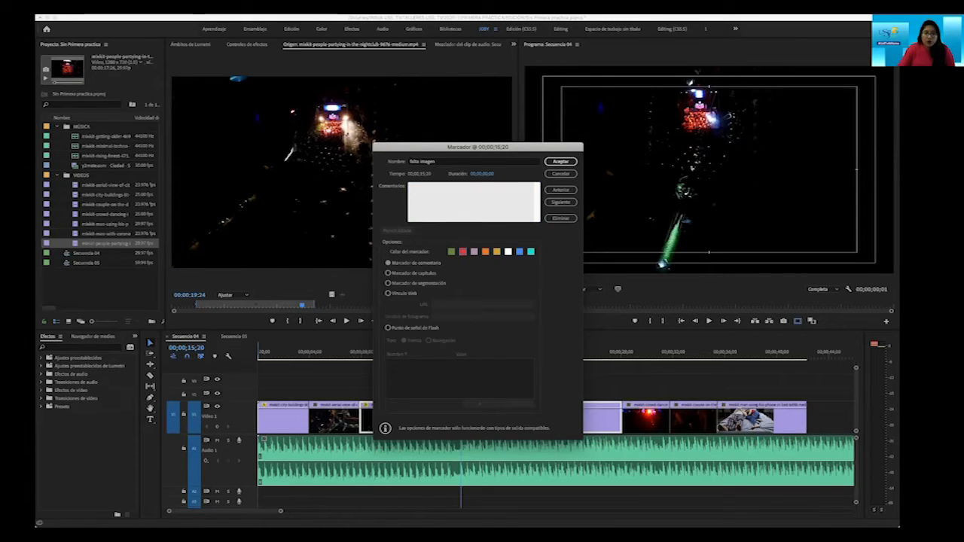
{"action": "left_click", "coordinate": [559, 162]}
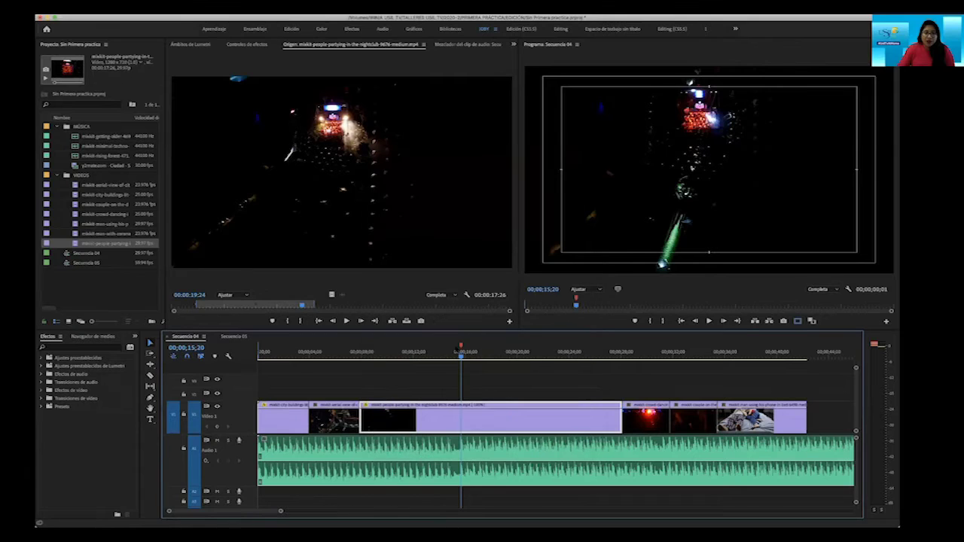
Add the comment "las grabaciones viene mas tarde" to the "falta imagen" marker, and leave no clip selected.
{"action": "right_click", "coordinate": [461, 348]}
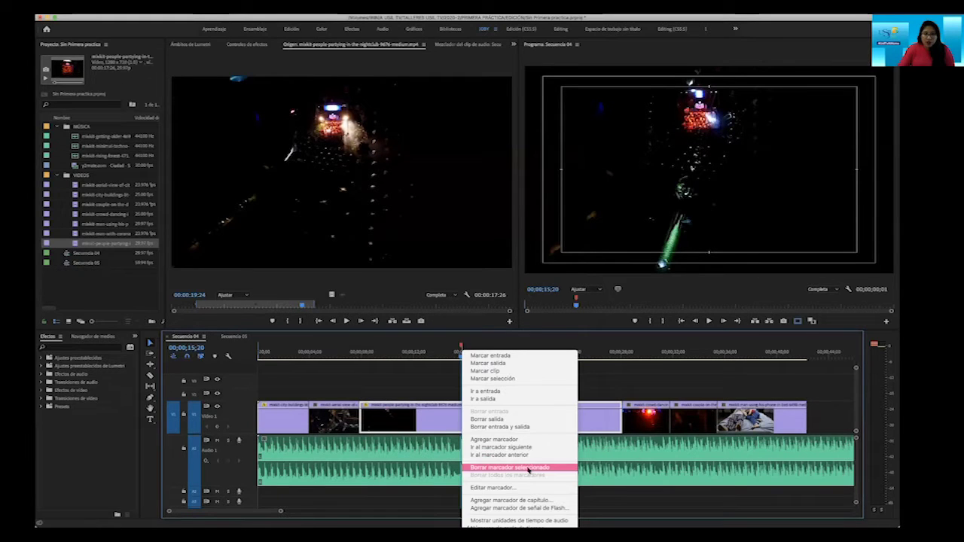
{"action": "left_click", "coordinate": [519, 488]}
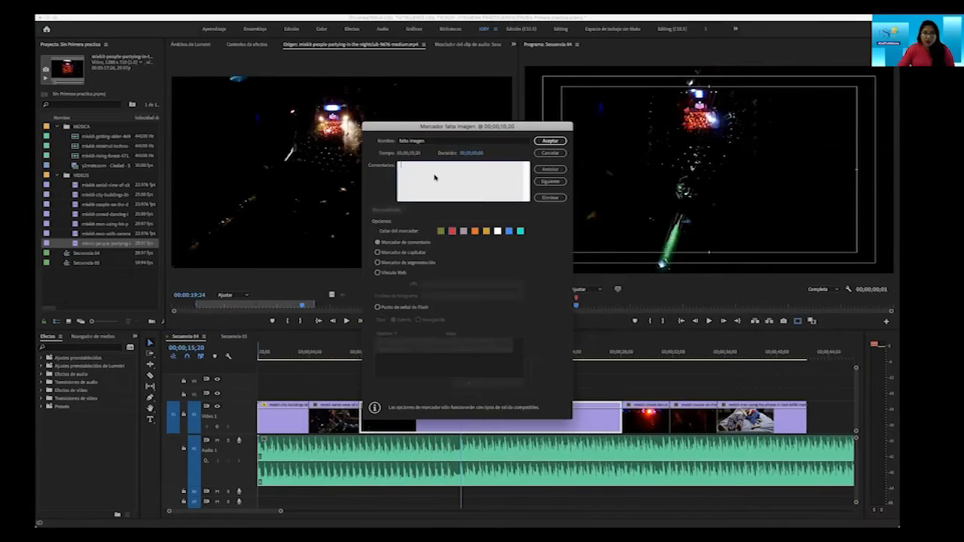
{"action": "type", "text": "las grabe"}
{"action": "key", "text": "BackSpace"}
{"action": "key", "text": "BackSpace"}
{"action": "type", "text": "iones viene mas tarde"}
{"action": "left_click", "coordinate": [555, 142]}
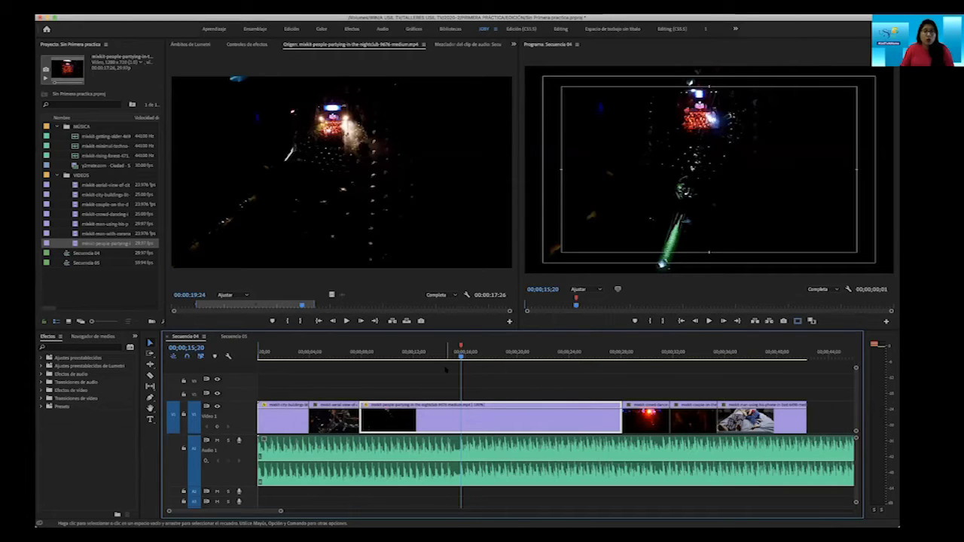
{"action": "left_click", "coordinate": [405, 382]}
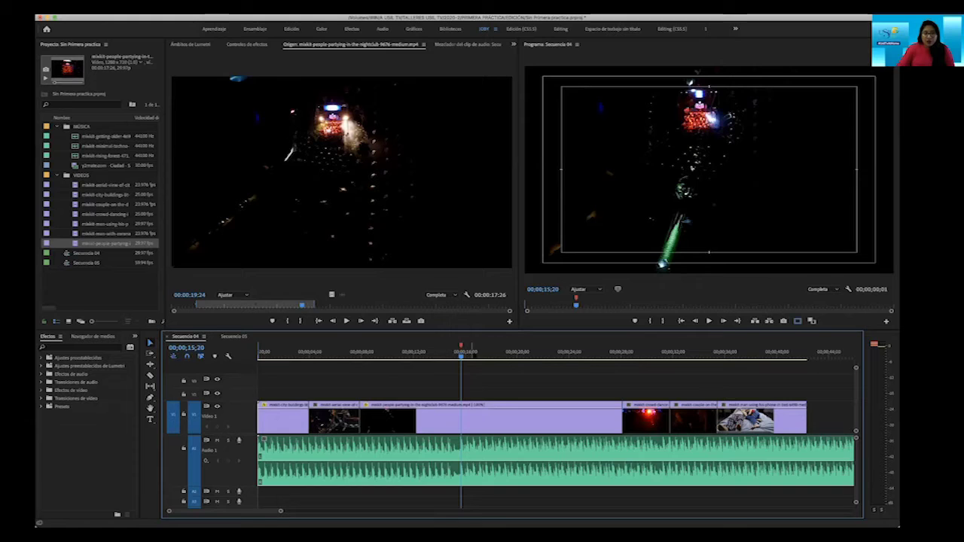
Play and scrub the nightclub clip around the red marker at 00;00;15;20 to compare the image with the music.
{"action": "key", "text": "space"}
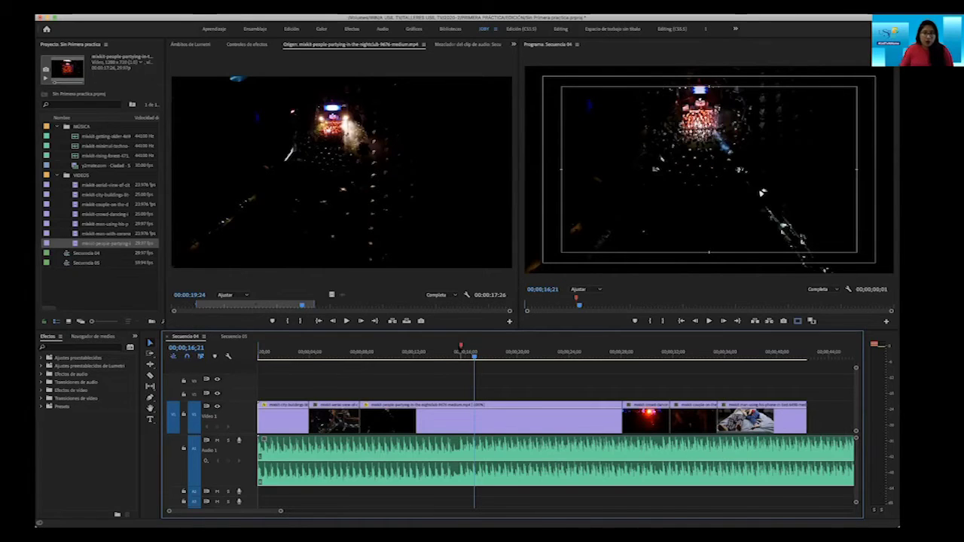
{"action": "left_click", "coordinate": [451, 354]}
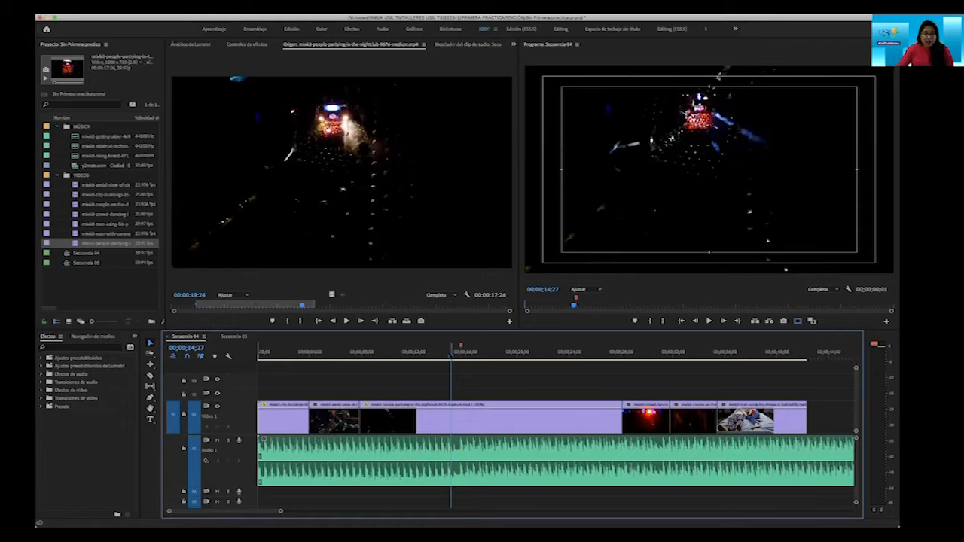
{"action": "left_click", "coordinate": [460, 351]}
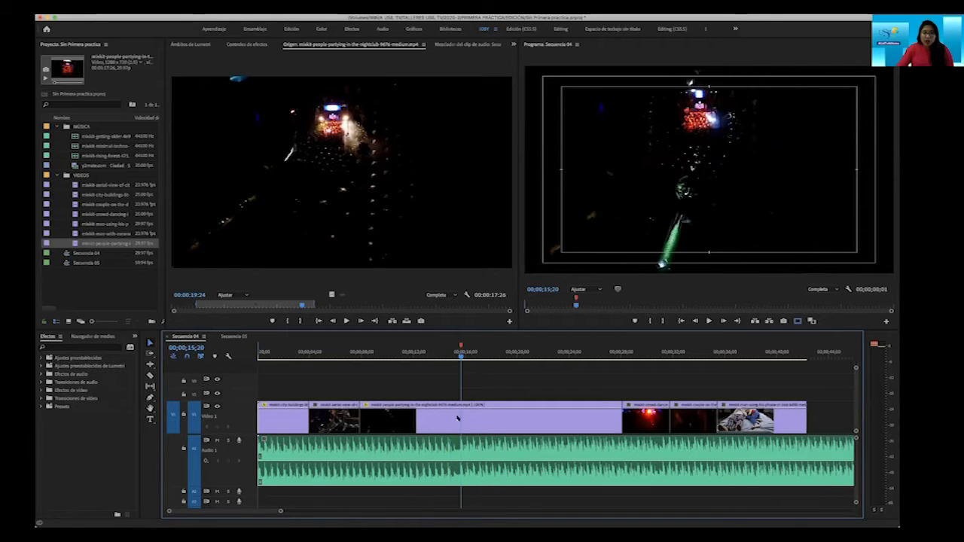
{"action": "left_click", "coordinate": [447, 351]}
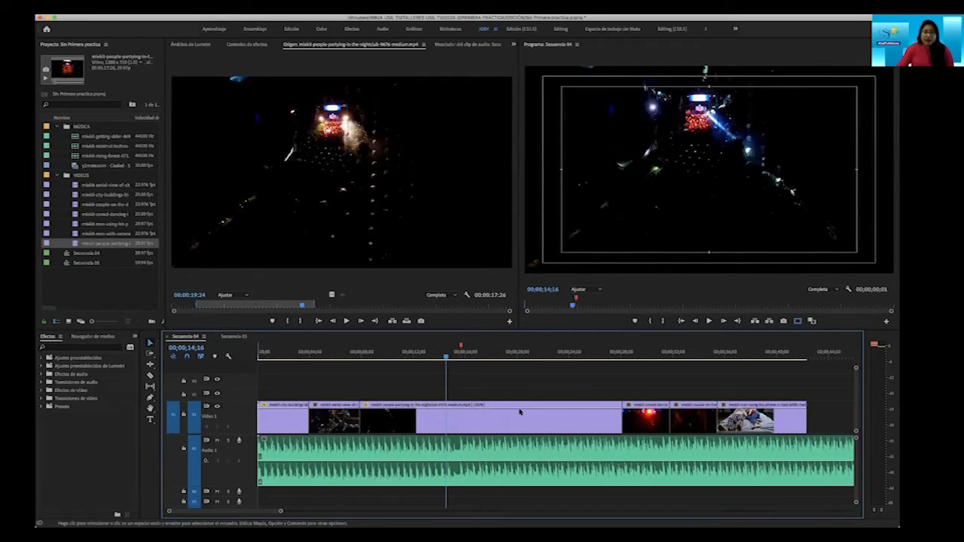
{"action": "left_click", "coordinate": [475, 421]}
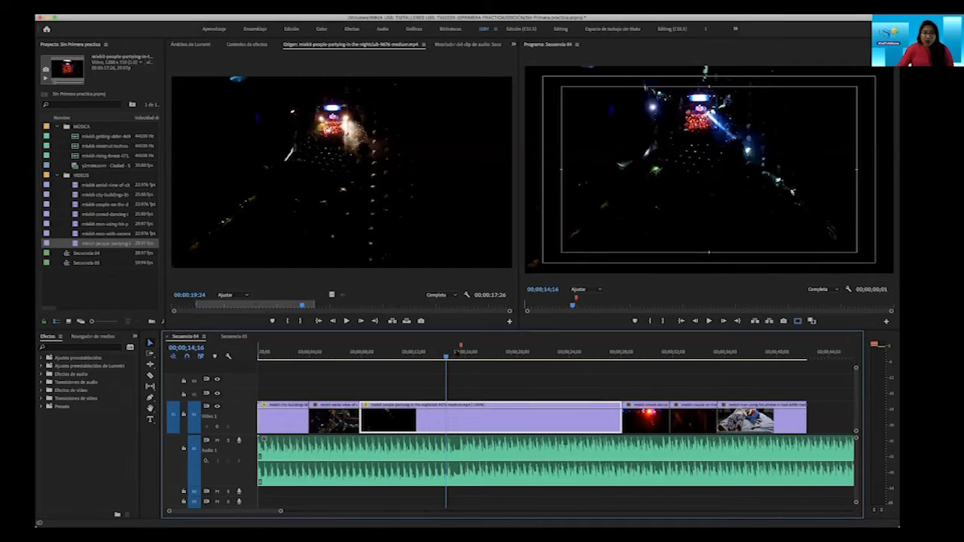
{"action": "left_click", "coordinate": [459, 344]}
{"action": "left_click_drag", "start_coordinate": [460, 357], "coordinate": [385, 370]}
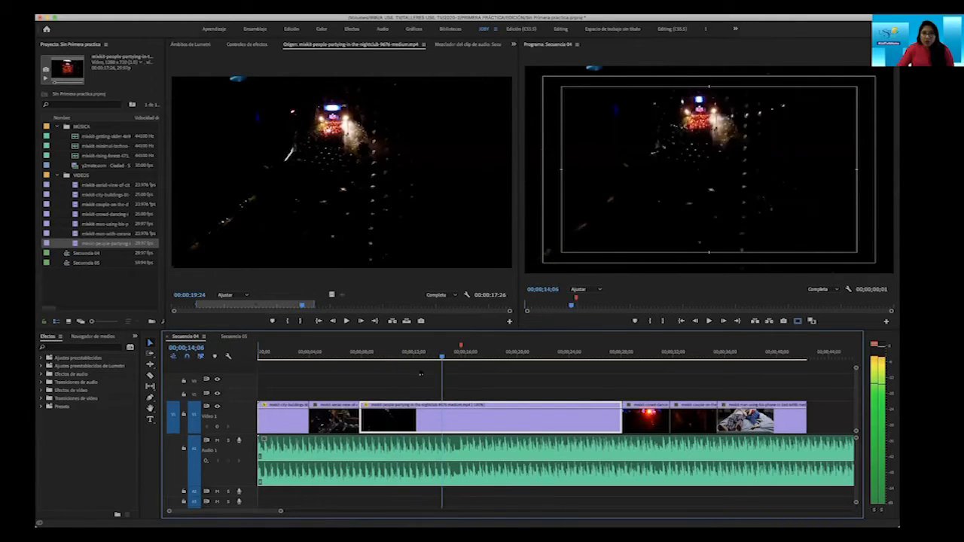
Return the playhead to the nightclub clip's start at 00;00;07;27 and make the Video 1 track taller.
{"action": "left_click", "coordinate": [348, 351]}
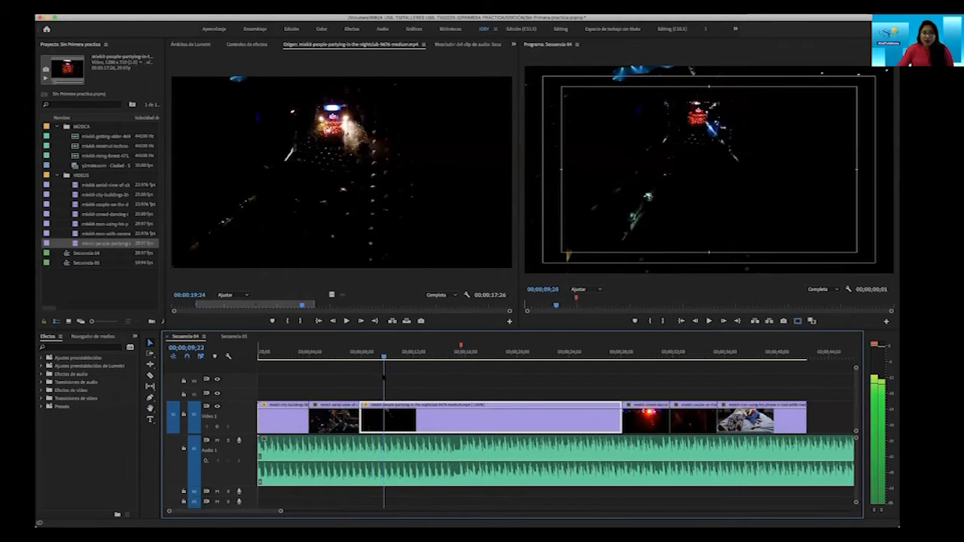
{"action": "left_click", "coordinate": [360, 351]}
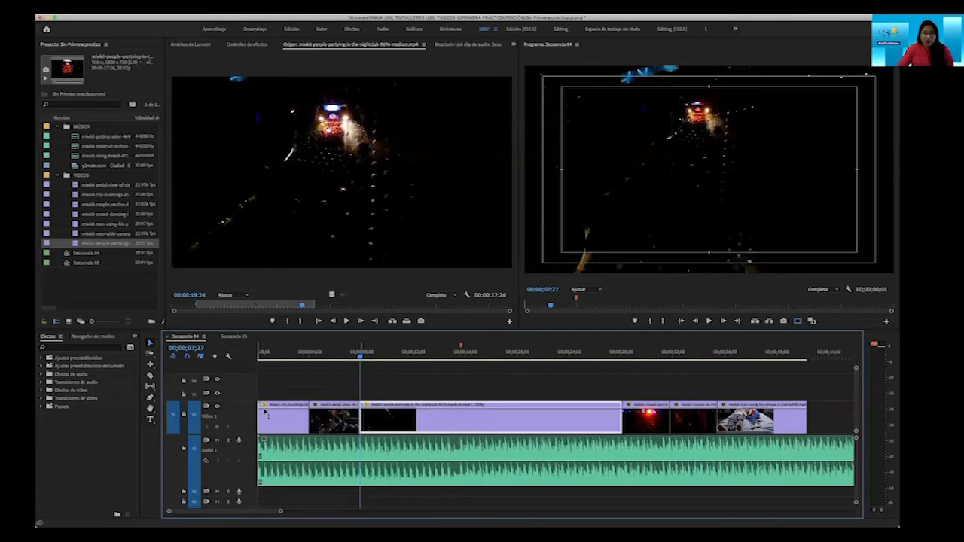
{"action": "left_click_drag", "start_coordinate": [247, 401], "coordinate": [247, 391]}
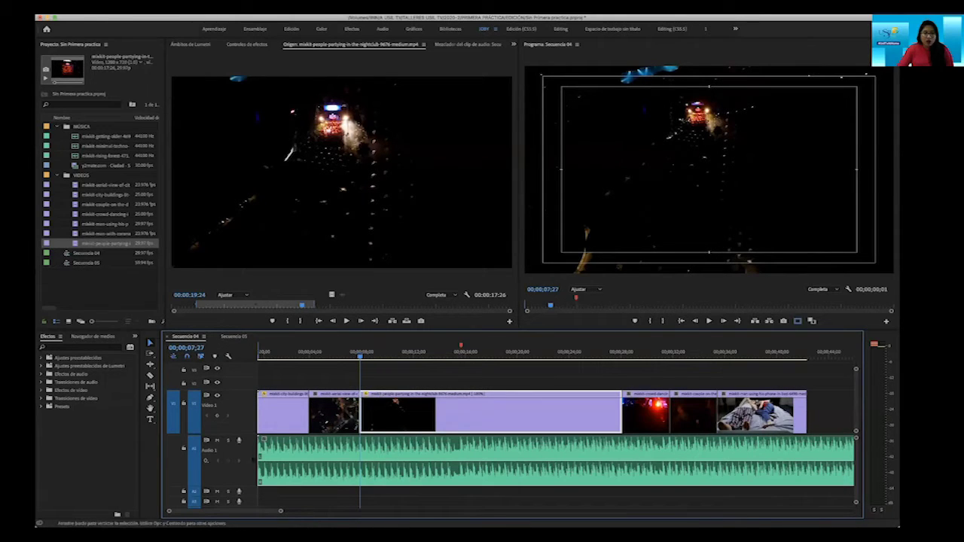
{"action": "left_click_drag", "start_coordinate": [247, 437], "coordinate": [247, 444]}
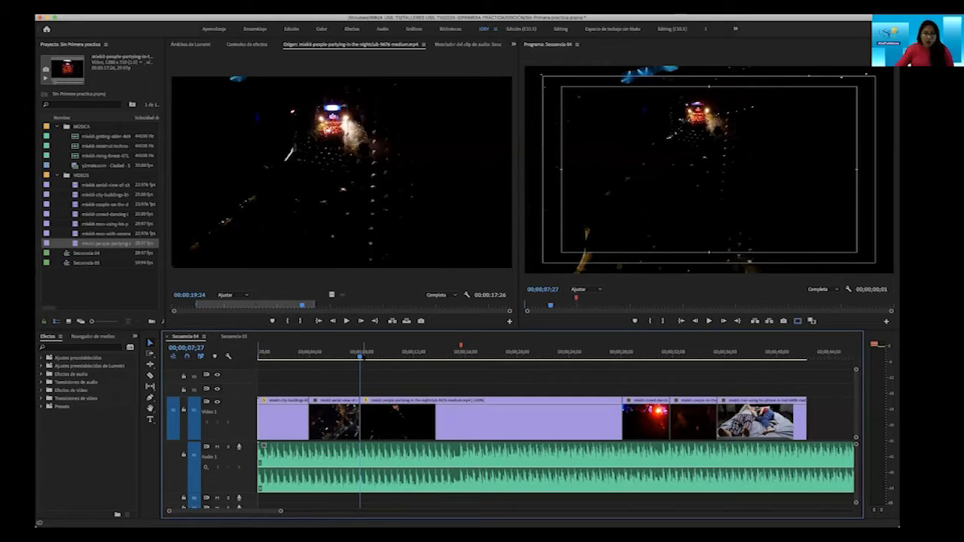
Play the opening seconds of the nightclub clip repeatedly to judge where its action should begin.
{"action": "mouse_move", "coordinate": [364, 355]}
{"action": "left_mouse_down"}
{"action": "mouse_move", "coordinate": [377, 356]}
{"action": "mouse_move", "coordinate": [365, 358]}
{"action": "left_mouse_up"}
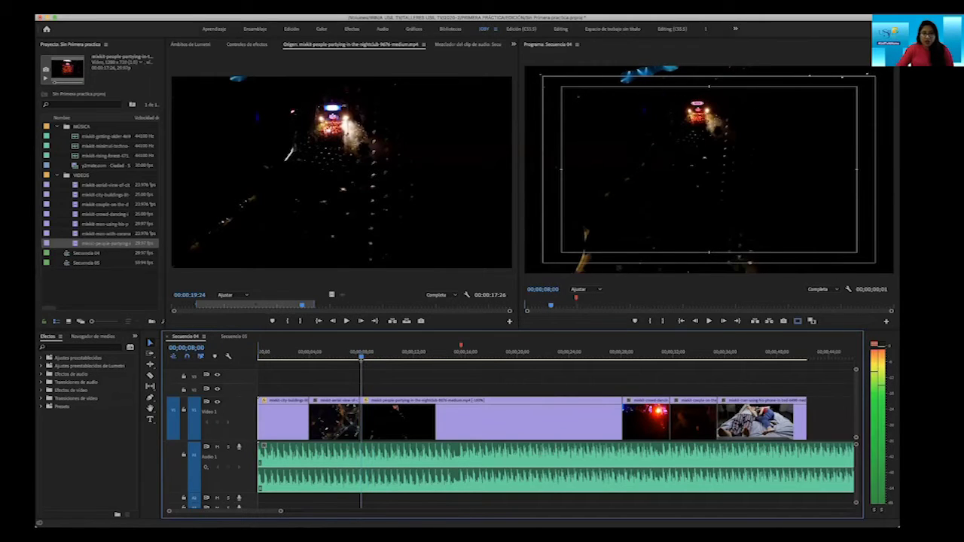
{"action": "key", "text": "c"}
{"action": "key", "text": "space"}
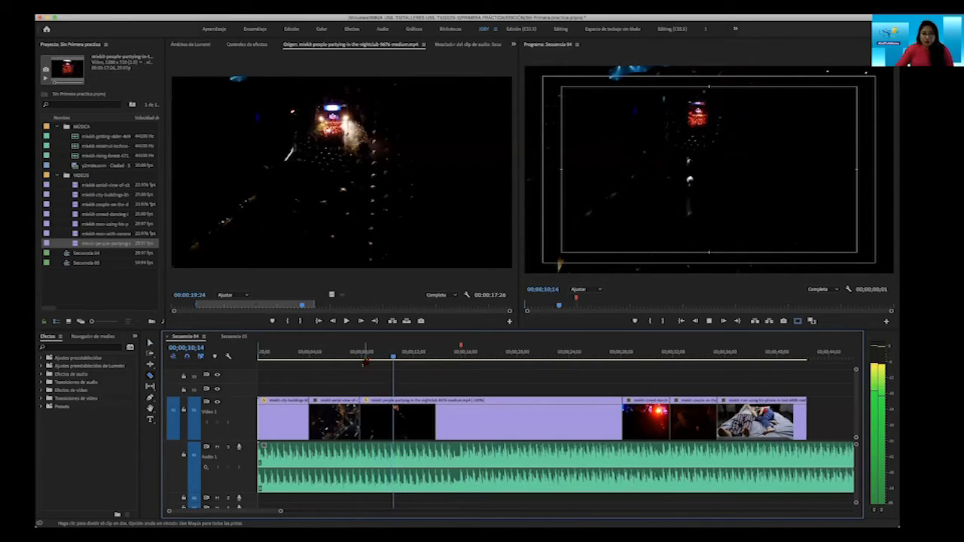
{"action": "left_click_drag", "start_coordinate": [412, 356], "coordinate": [359, 356]}
{"action": "key", "text": "v"}
{"action": "key", "text": "space"}
{"action": "key", "text": "space"}
{"action": "key", "text": "space"}
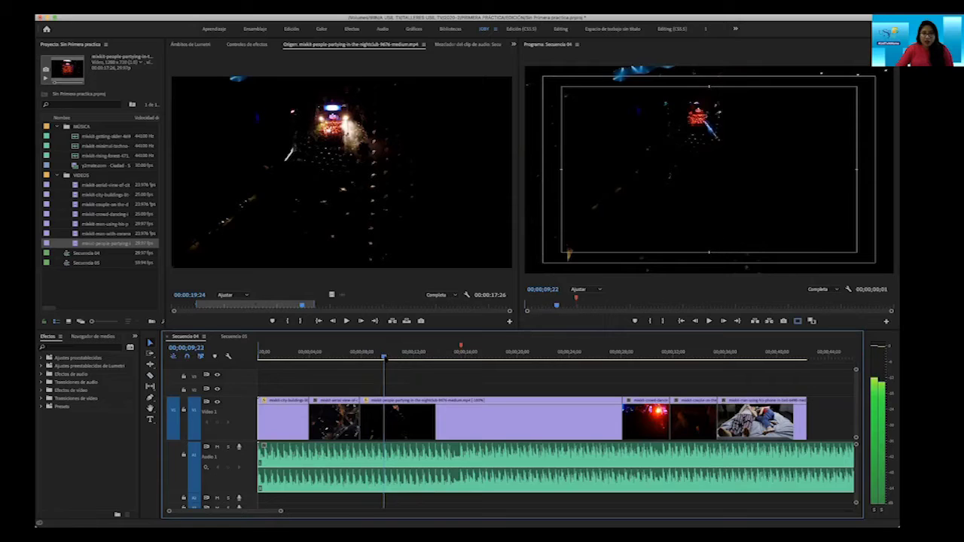
Trim the nightclub clip's opening up to 00;00;11;07 and move the clip back against the preceding aerial clip.
{"action": "left_click_drag", "start_coordinate": [438, 364], "coordinate": [558, 394]}
{"action": "left_click", "coordinate": [359, 352]}
{"action": "left_click_drag", "start_coordinate": [365, 390], "coordinate": [404, 392]}
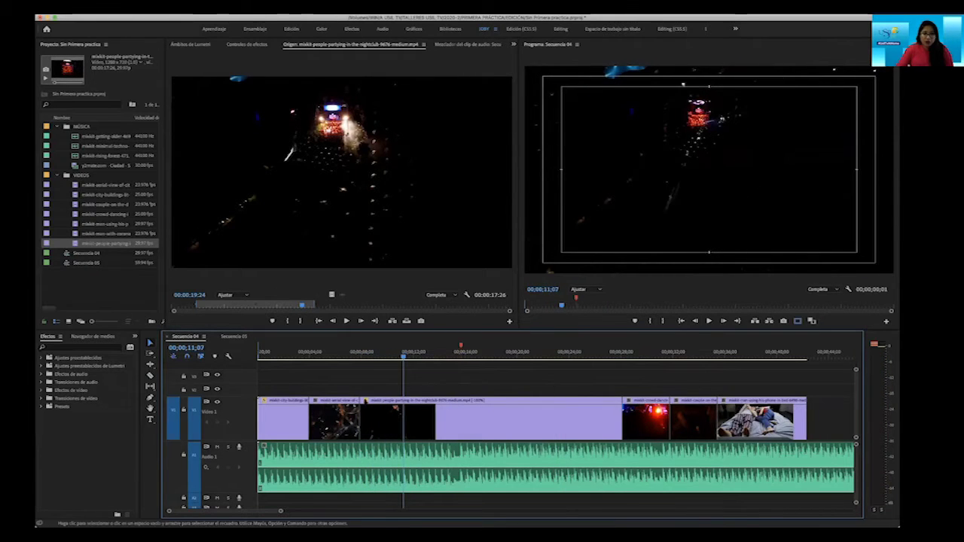
{"action": "left_click", "coordinate": [364, 407]}
{"action": "left_click_drag", "start_coordinate": [361, 406], "coordinate": [385, 403]}
Play the end of the aerial city clip into the trimmed nightclub clip to check the cut.
{"action": "left_click_drag", "start_coordinate": [294, 354], "coordinate": [321, 365]}
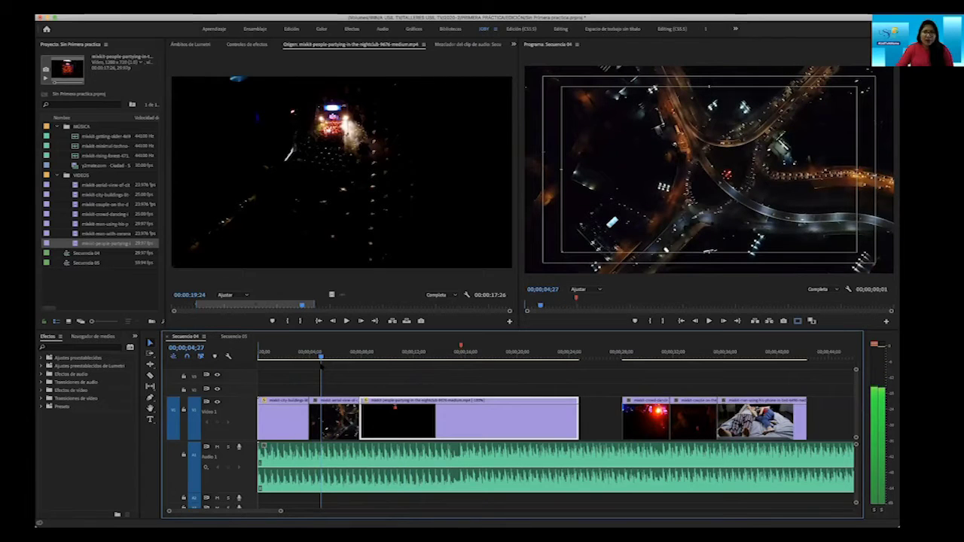
{"action": "key", "text": "space"}
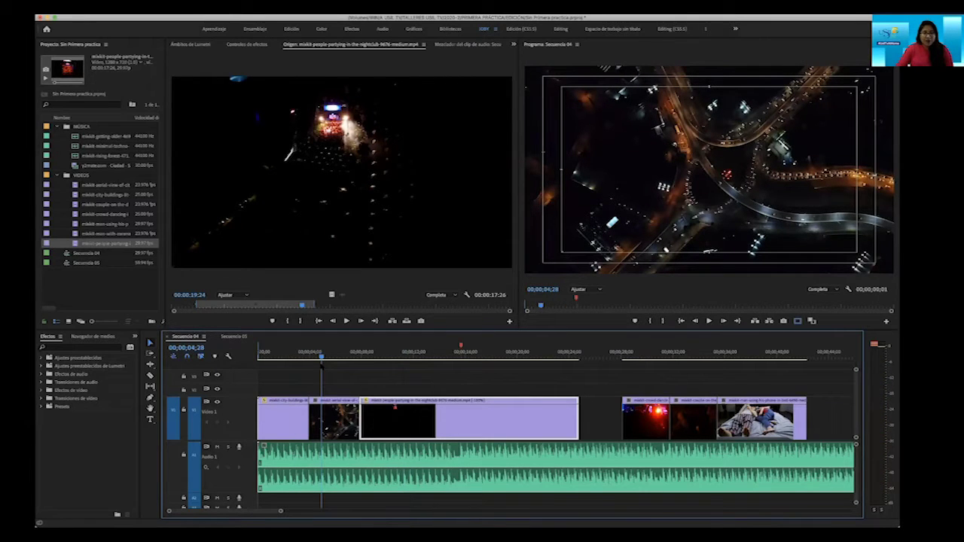
{"action": "left_click", "coordinate": [350, 356]}
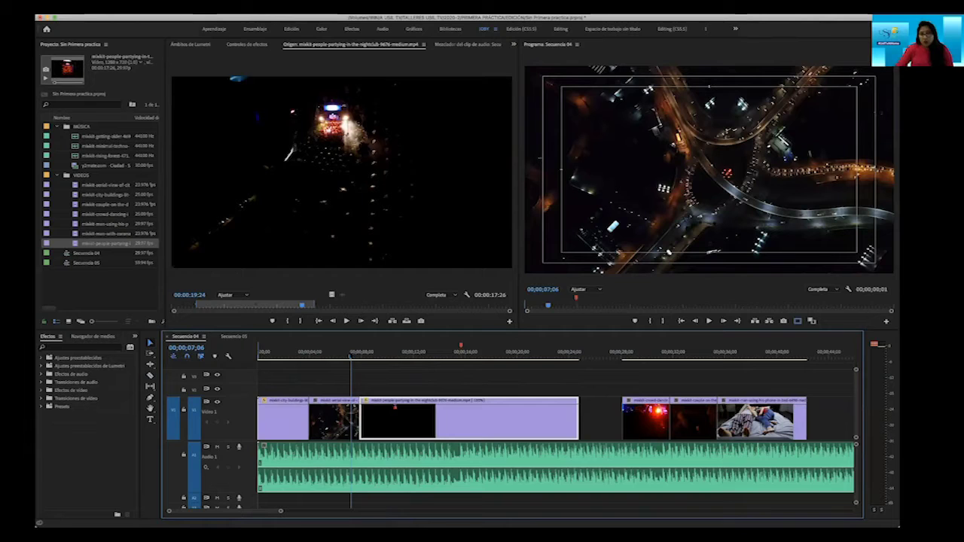
{"action": "key", "text": "space"}
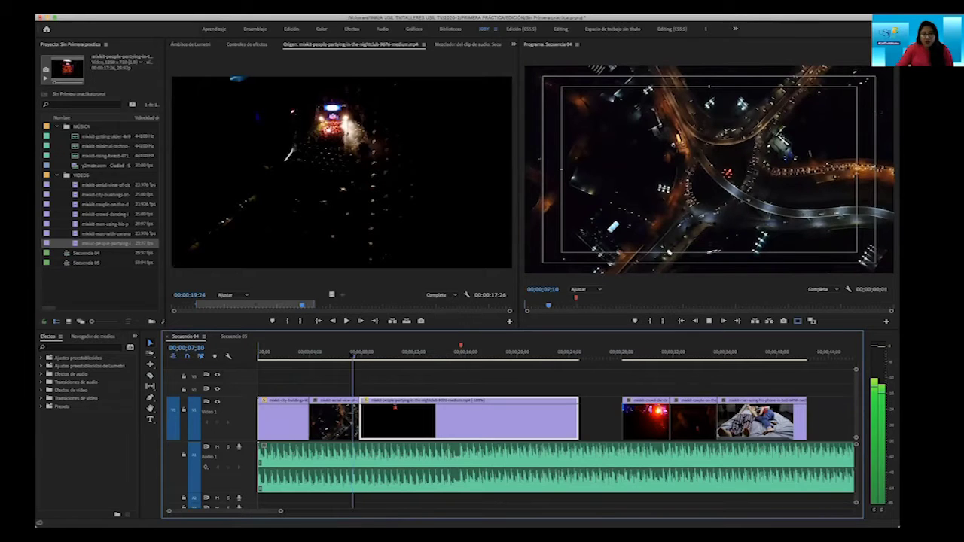
{"action": "left_click", "coordinate": [348, 354]}
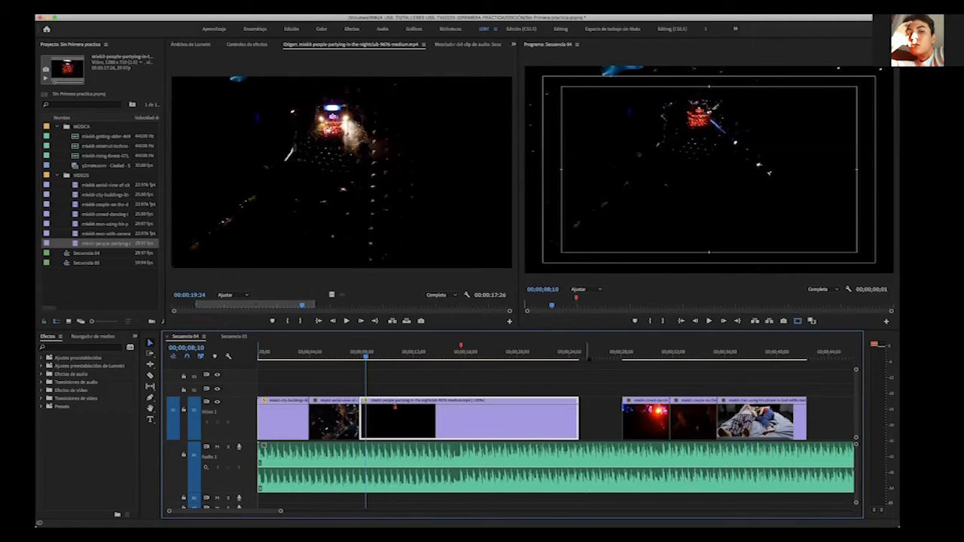
Close the gap after the nightclub clip by moving the three following clips together against its end.
{"action": "left_click", "coordinate": [586, 352]}
{"action": "left_click_drag", "start_coordinate": [580, 358], "coordinate": [608, 358]}
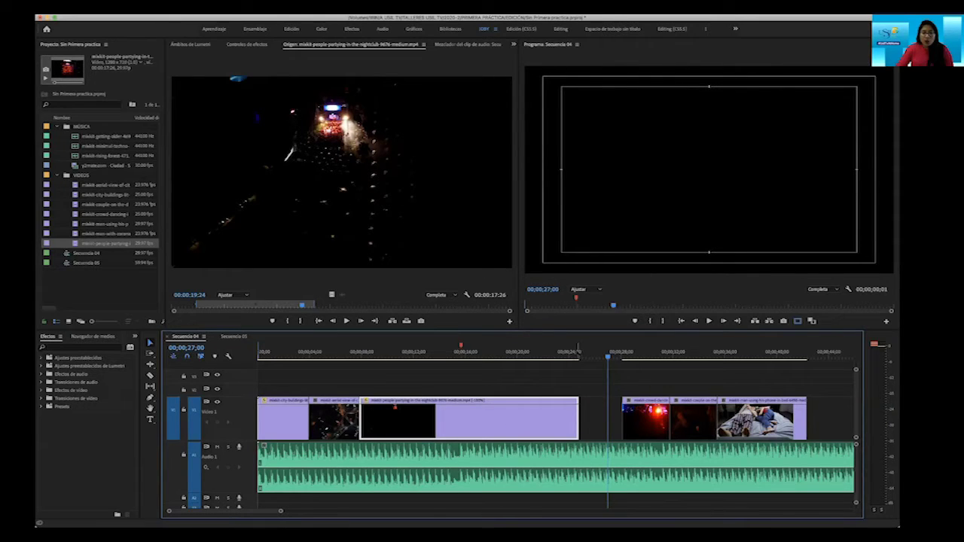
{"action": "left_click_drag", "start_coordinate": [607, 353], "coordinate": [580, 354]}
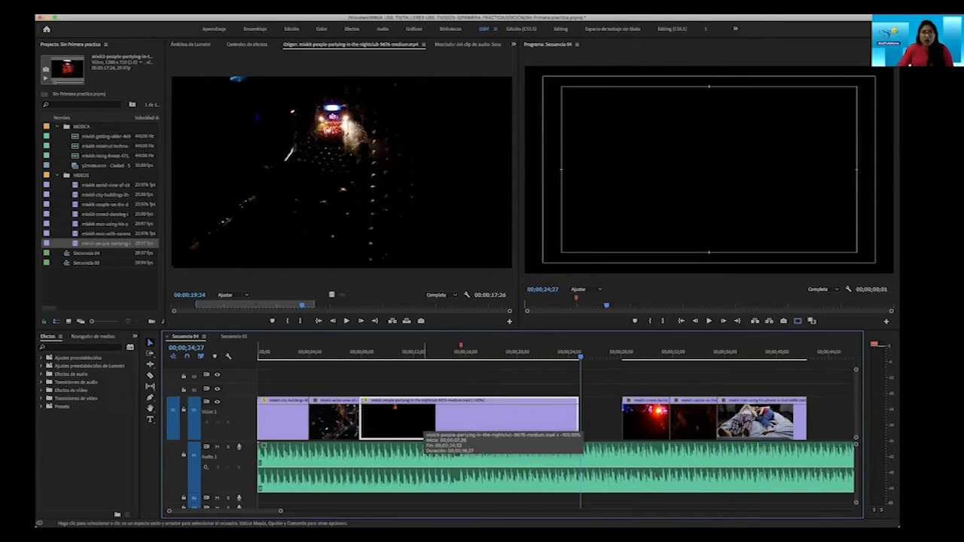
{"action": "left_click", "coordinate": [582, 400]}
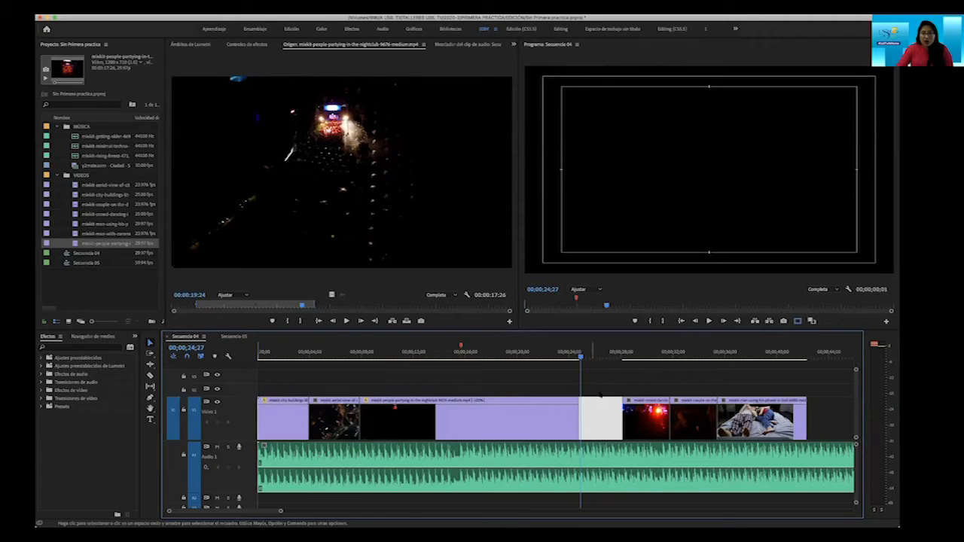
{"action": "left_click", "coordinate": [564, 358]}
{"action": "left_click", "coordinate": [591, 392]}
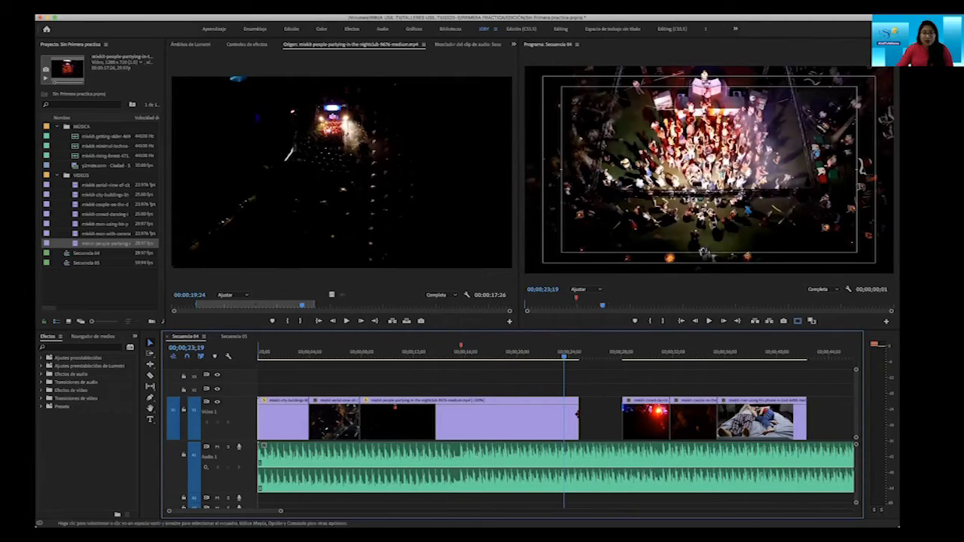
{"action": "left_click", "coordinate": [609, 409]}
{"action": "left_click", "coordinate": [596, 388]}
{"action": "left_click_drag", "start_coordinate": [614, 382], "coordinate": [826, 421]}
{"action": "left_click_drag", "start_coordinate": [652, 405], "coordinate": [649, 425]}
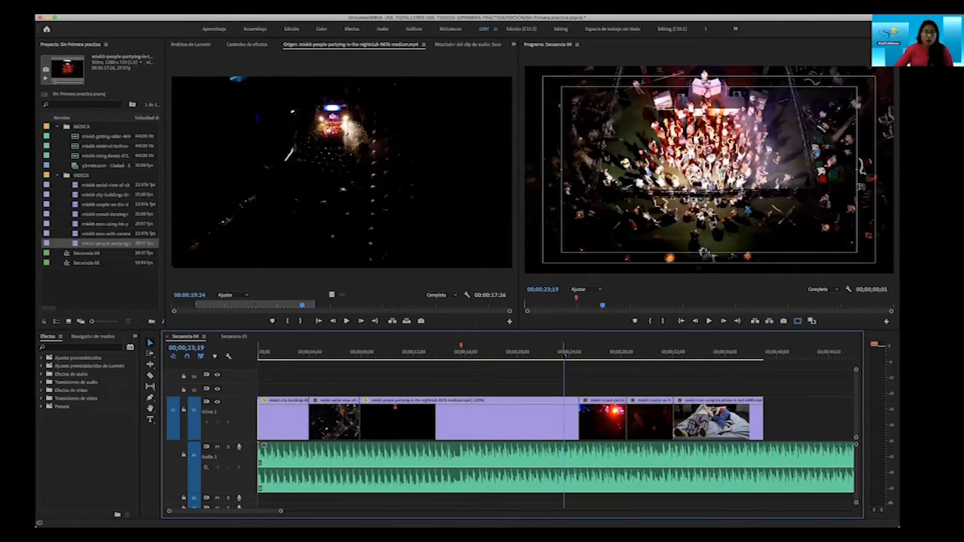
Play the edit from the beginning and replay the cut into the nightclub clip to check its timing with the music.
{"action": "key", "text": "space"}
{"action": "left_click_drag", "start_coordinate": [575, 357], "coordinate": [354, 352]}
{"action": "key", "text": "space"}
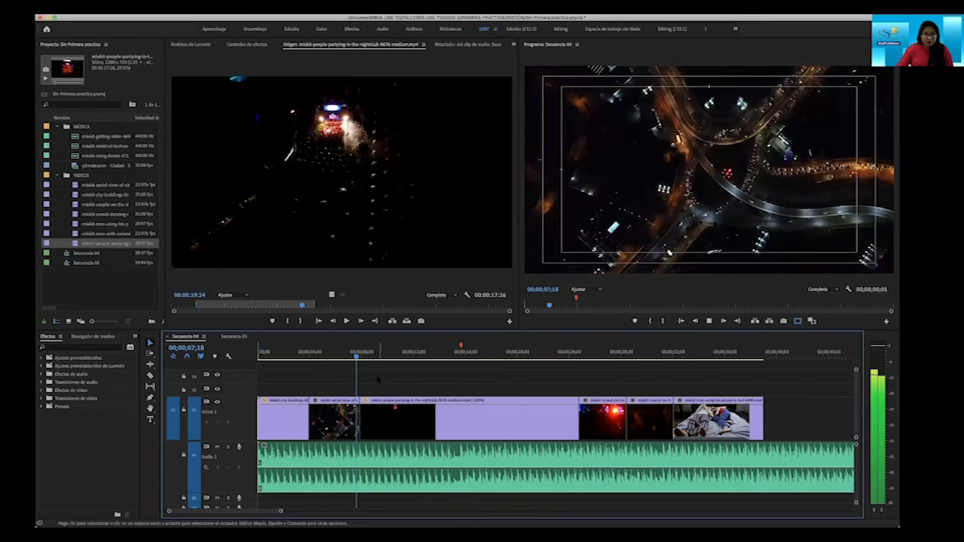
{"action": "key", "text": "space"}
{"action": "left_click_drag", "start_coordinate": [280, 511], "coordinate": [299, 512]}
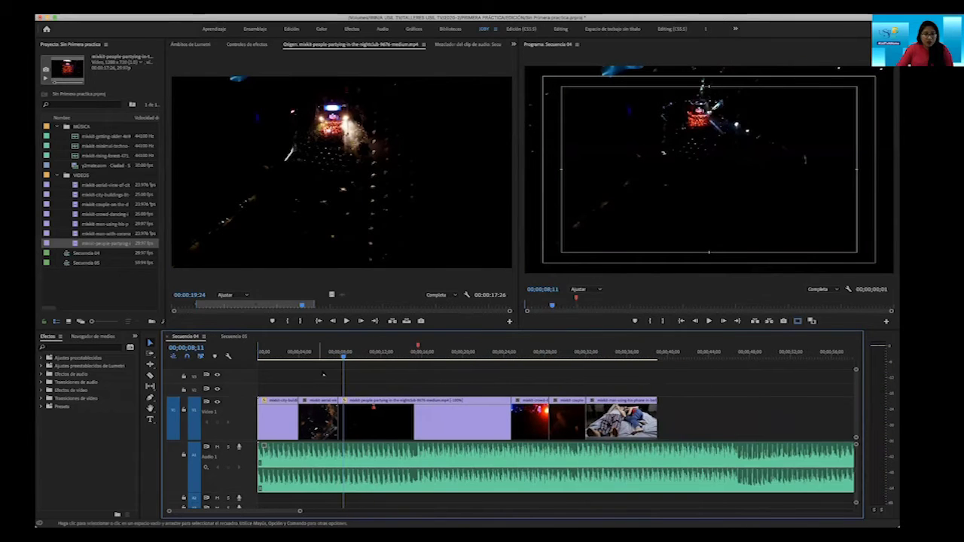
{"action": "key", "text": "Home"}
{"action": "key", "text": "space"}
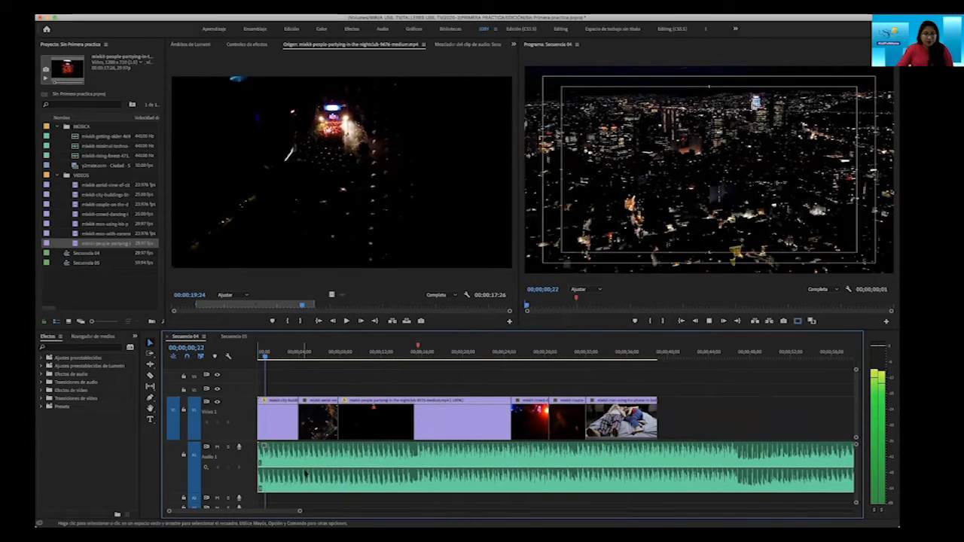
{"action": "left_click_drag", "start_coordinate": [297, 512], "coordinate": [288, 512]}
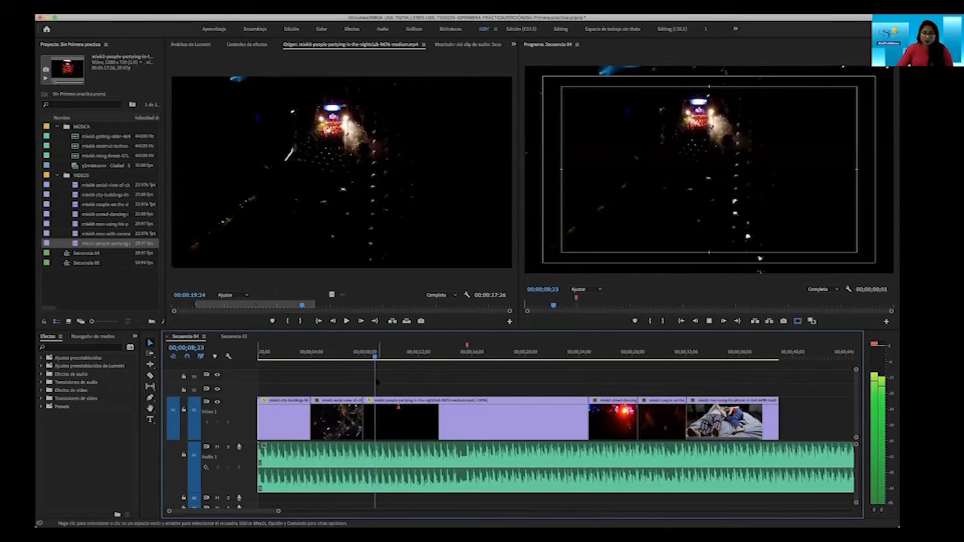
{"action": "left_click_drag", "start_coordinate": [385, 357], "coordinate": [359, 358]}
{"action": "key", "text": "space"}
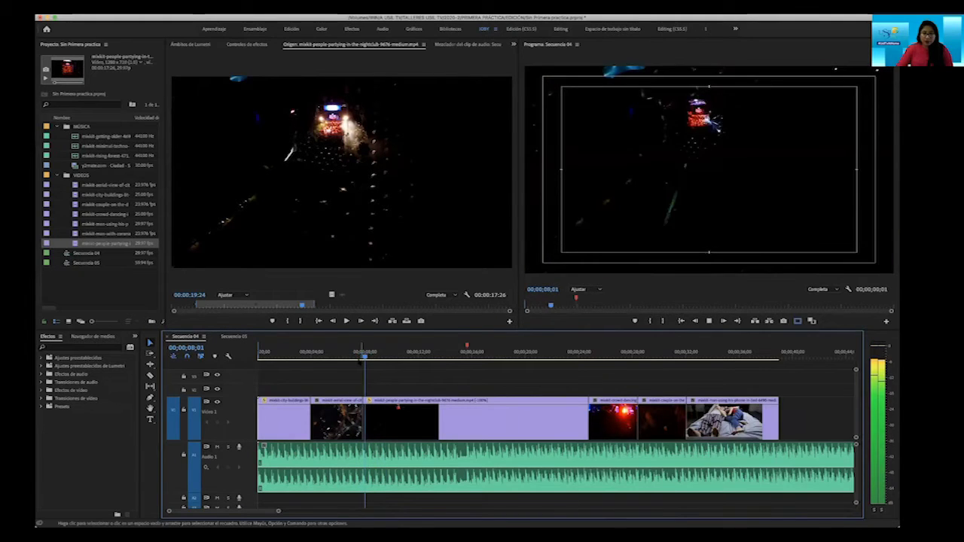
{"action": "key", "text": "space"}
Enlarge the nightclub clip's display on Video 1 and try lowering its opacity line before raising it back to the top.
{"action": "left_click", "coordinate": [399, 403]}
{"action": "left_click_drag", "start_coordinate": [278, 511], "coordinate": [258, 510]}
{"action": "left_click_drag", "start_coordinate": [247, 396], "coordinate": [247, 387]}
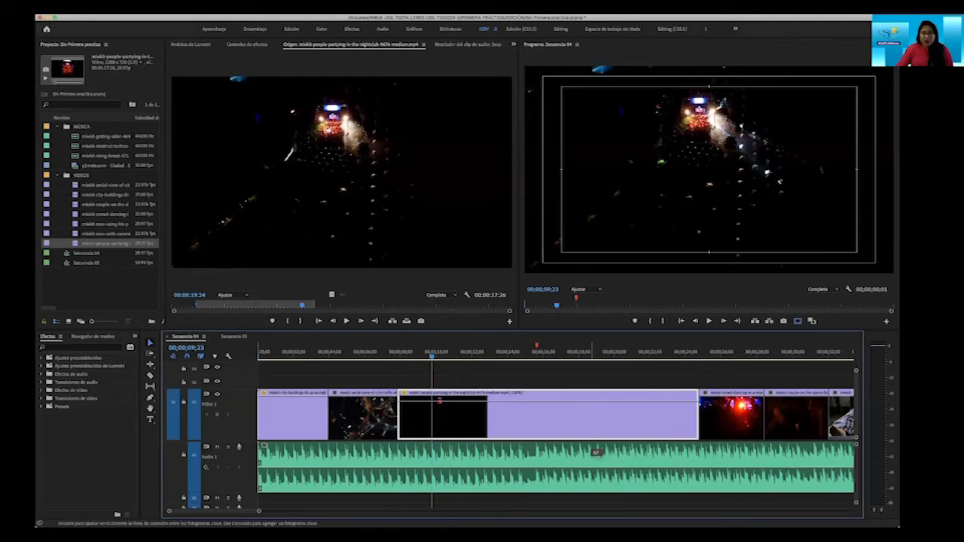
{"action": "left_click_drag", "start_coordinate": [596, 451], "coordinate": [585, 397]}
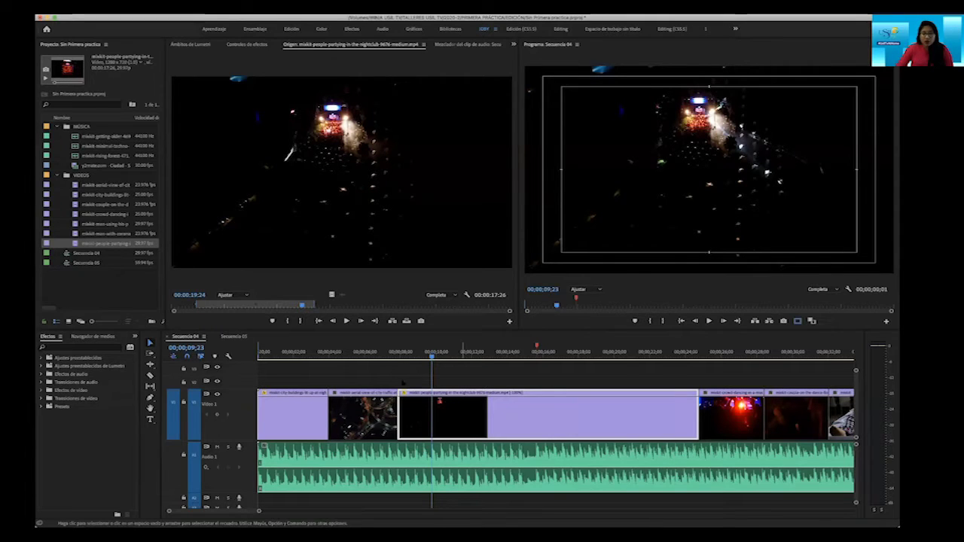
Make the Video 1 track taller and show the nightclub clip's time-remapping speed line (Reasignación del tiempo, Velocidad).
{"action": "left_click_drag", "start_coordinate": [260, 511], "coordinate": [333, 512]}
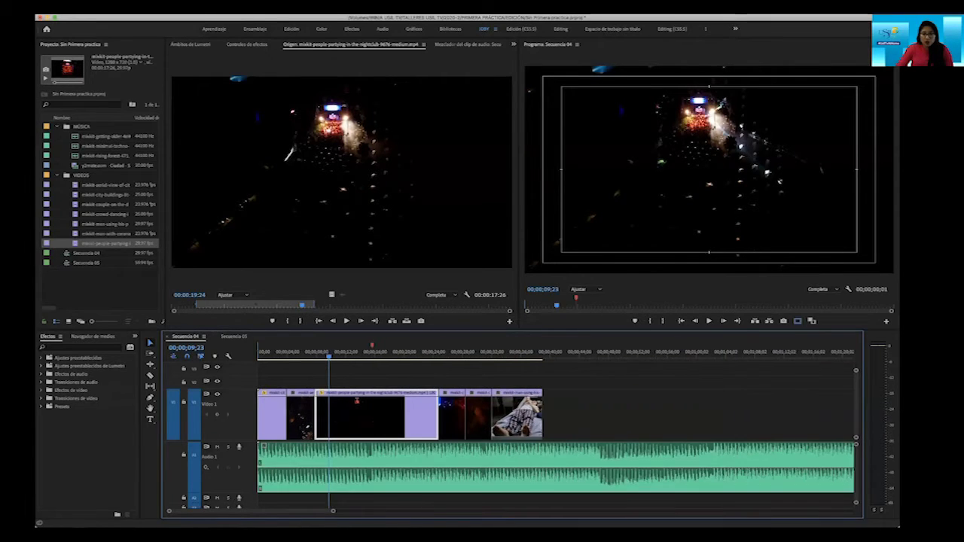
{"action": "left_click_drag", "start_coordinate": [333, 511], "coordinate": [253, 511]}
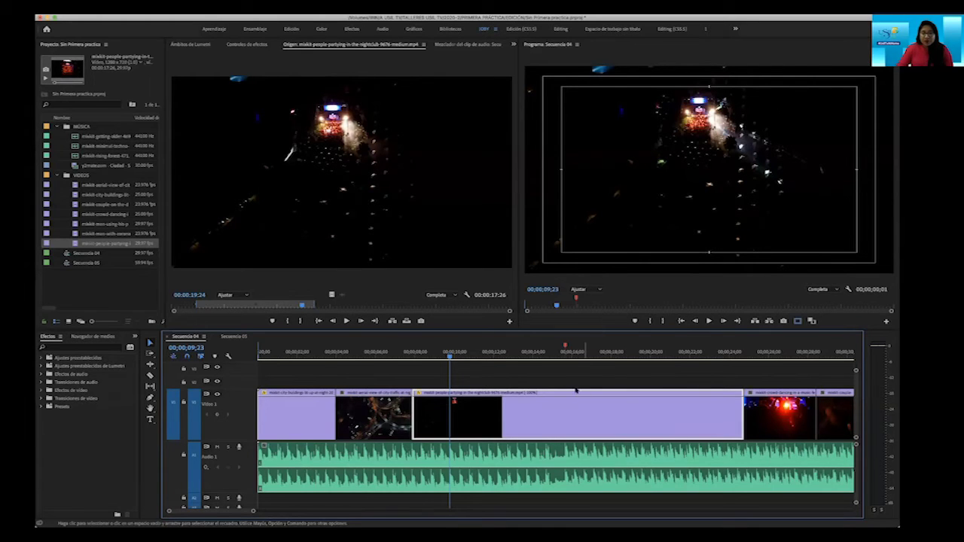
{"action": "mouse_move", "coordinate": [567, 396]}
{"action": "left_mouse_down"}
{"action": "mouse_move", "coordinate": [567, 424]}
{"action": "mouse_move", "coordinate": [558, 395]}
{"action": "left_mouse_up"}
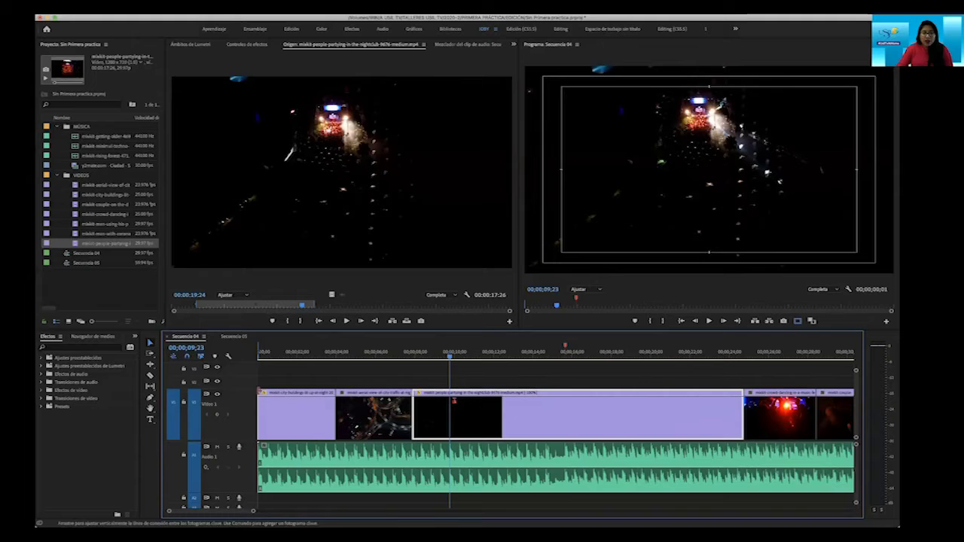
{"action": "left_click_drag", "start_coordinate": [248, 388], "coordinate": [250, 379]}
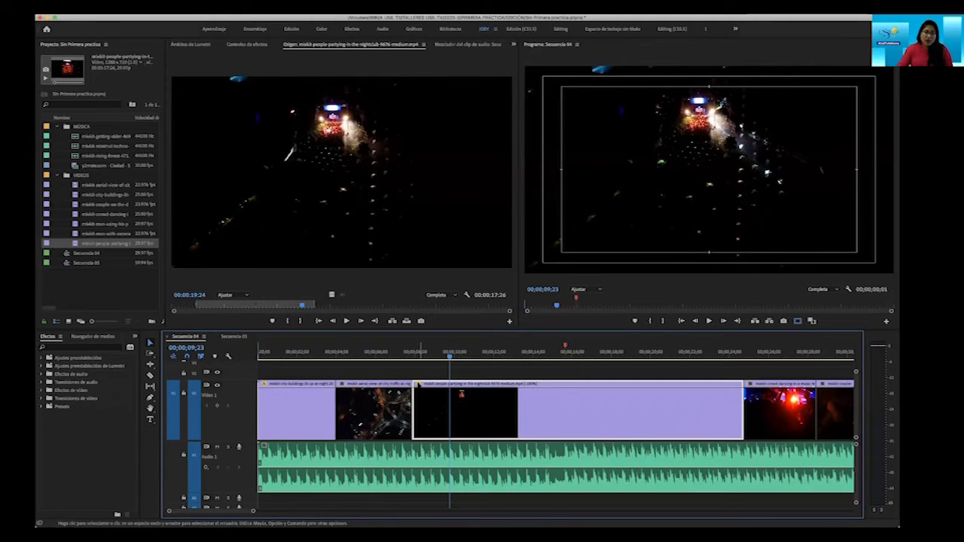
{"action": "left_click", "coordinate": [417, 384]}
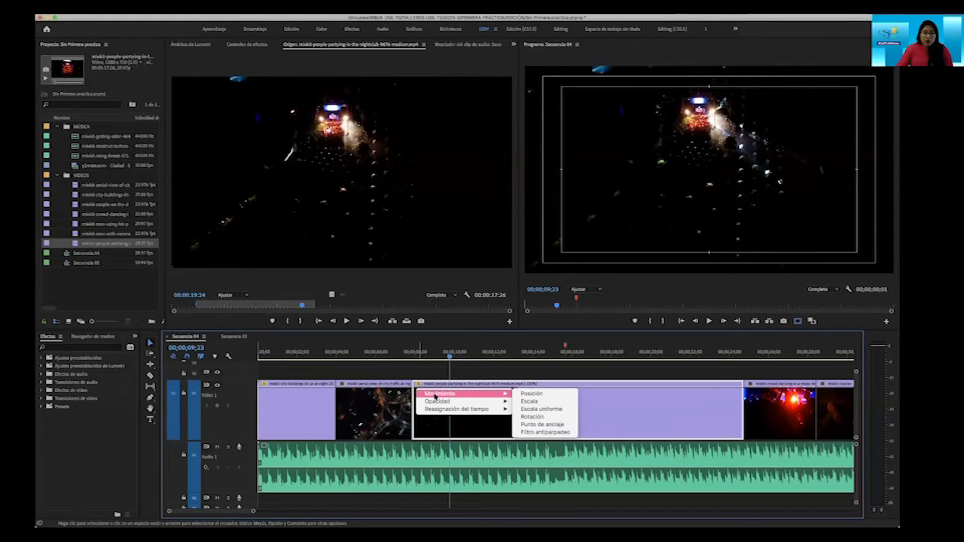
{"action": "mouse_move", "coordinate": [437, 402]}
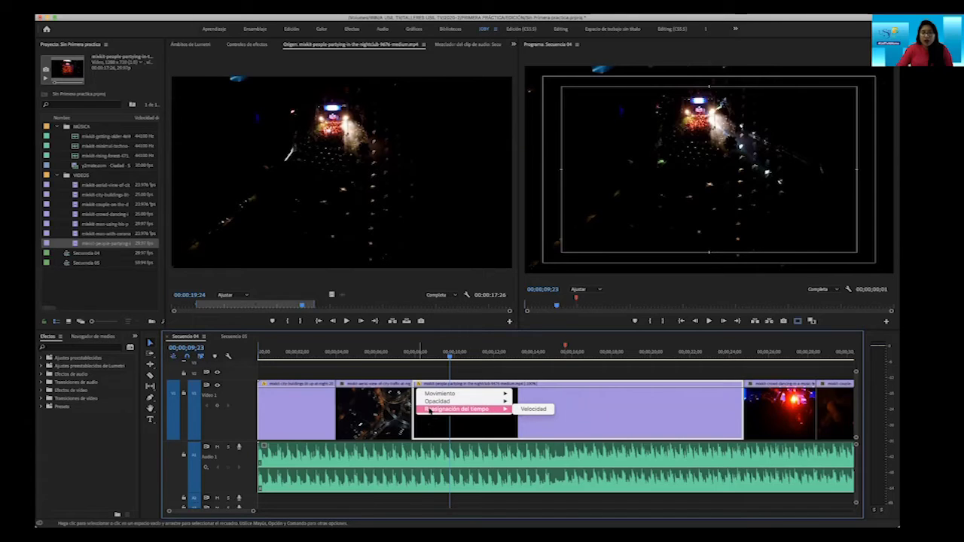
{"action": "left_click", "coordinate": [535, 410]}
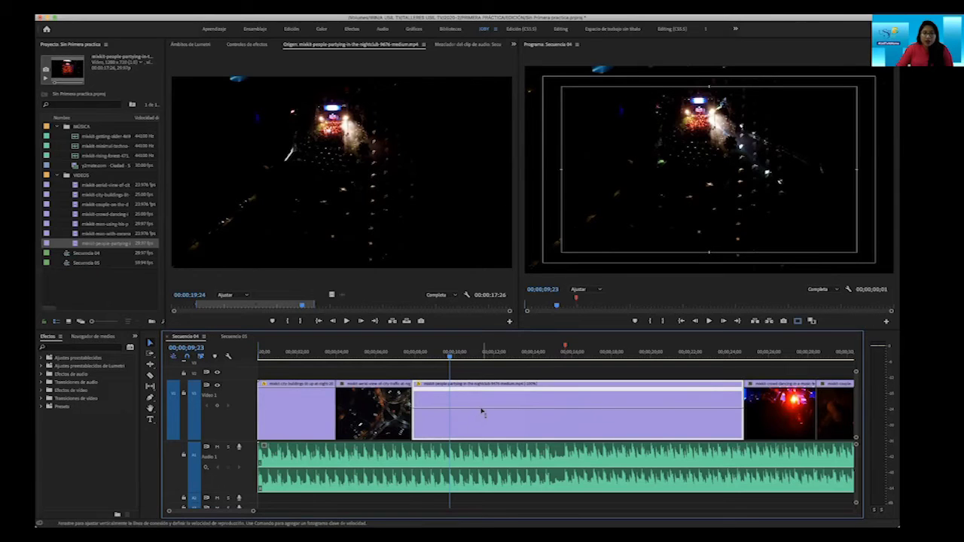
Play the start of the nightclub clip, try raising its whole speed line to 110% and undo the speed change.
{"action": "left_click_drag", "start_coordinate": [449, 355], "coordinate": [419, 356]}
{"action": "key", "text": "space"}
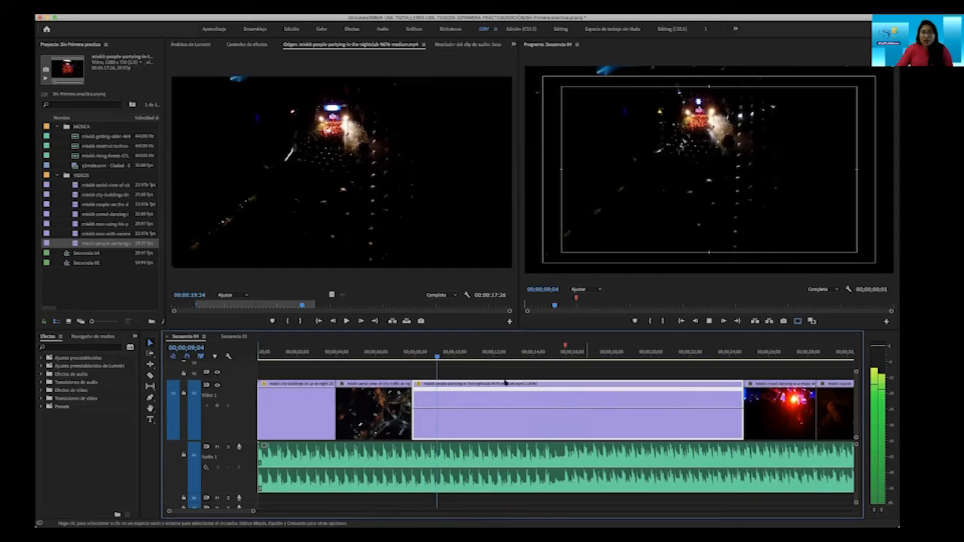
{"action": "key", "text": "space"}
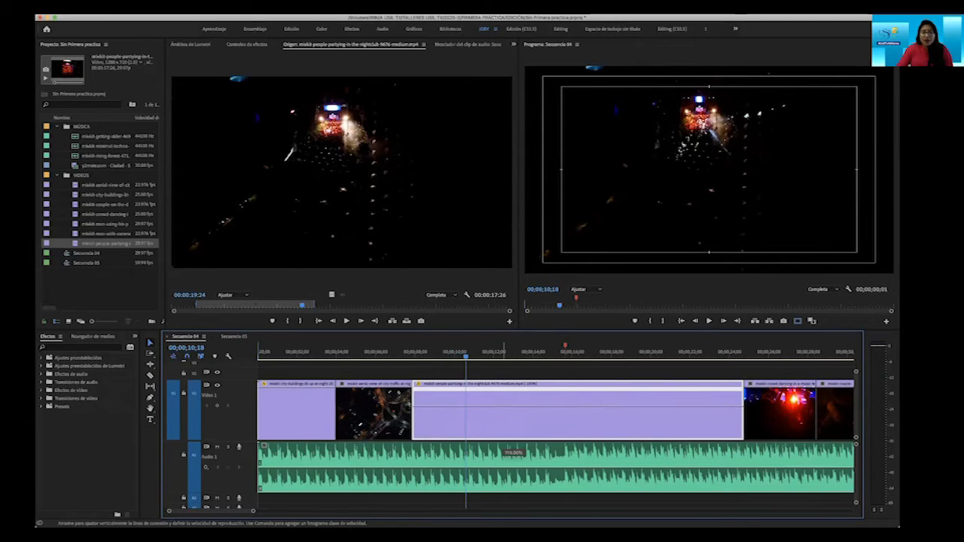
{"action": "mouse_move", "coordinate": [504, 406]}
{"action": "left_mouse_down"}
{"action": "mouse_move", "coordinate": [512, 406]}
{"action": "mouse_move", "coordinate": [513, 391]}
{"action": "mouse_move", "coordinate": [512, 407]}
{"action": "left_mouse_up"}
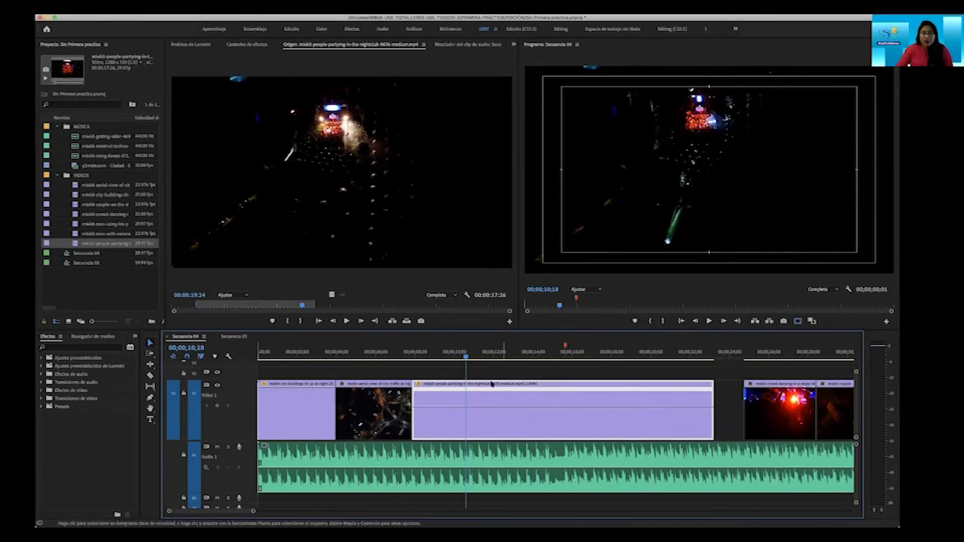
{"action": "key", "text": "space"}
{"action": "key", "text": "space"}
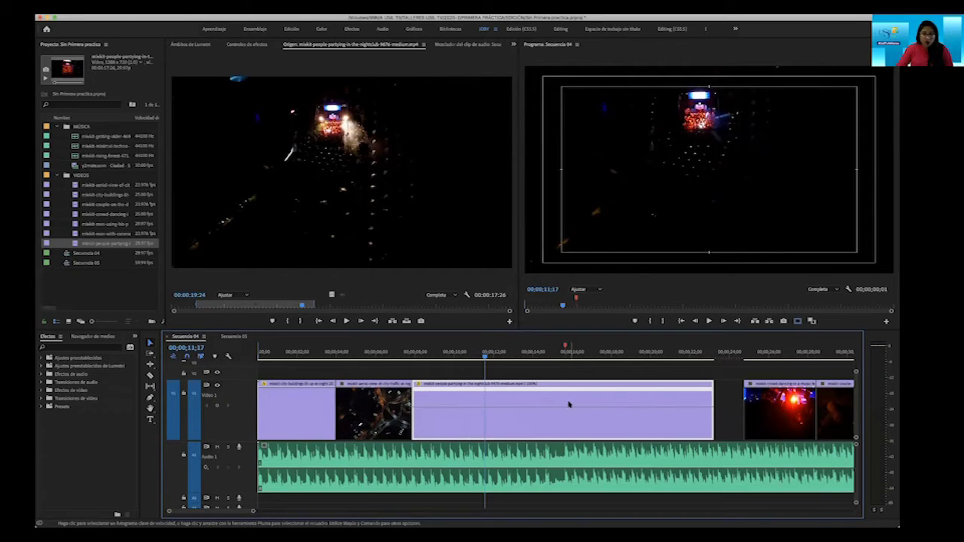
{"action": "key", "text": "super+z"}
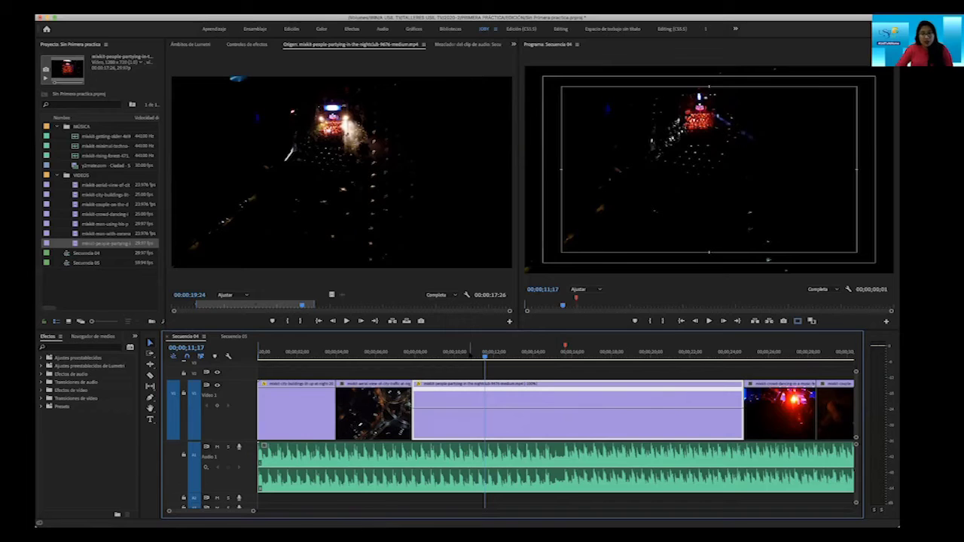
Play from the cut into the nightclub clip twice, stopping on the beat at 00;00;09;22.
{"action": "left_click_drag", "start_coordinate": [484, 356], "coordinate": [410, 357]}
{"action": "key", "text": "space"}
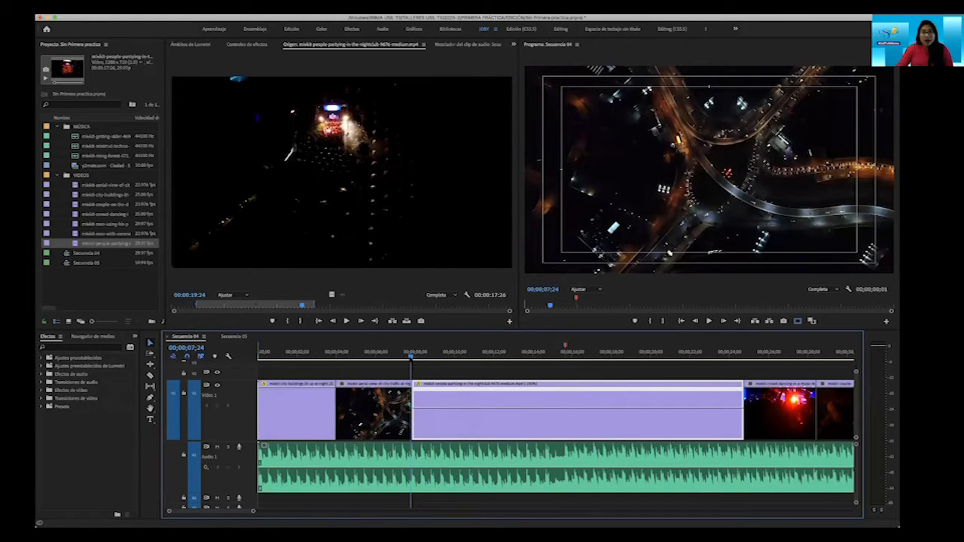
{"action": "key", "text": "space"}
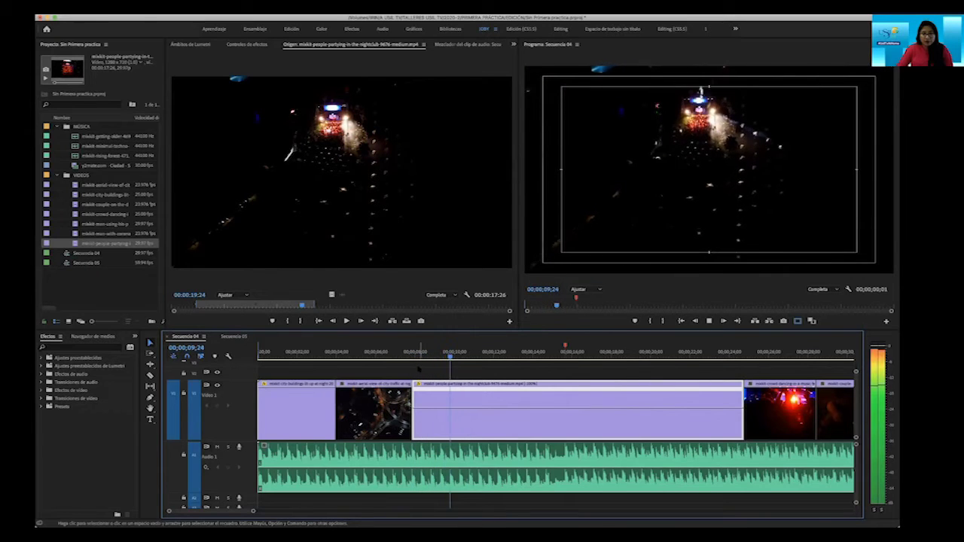
{"action": "key", "text": "space"}
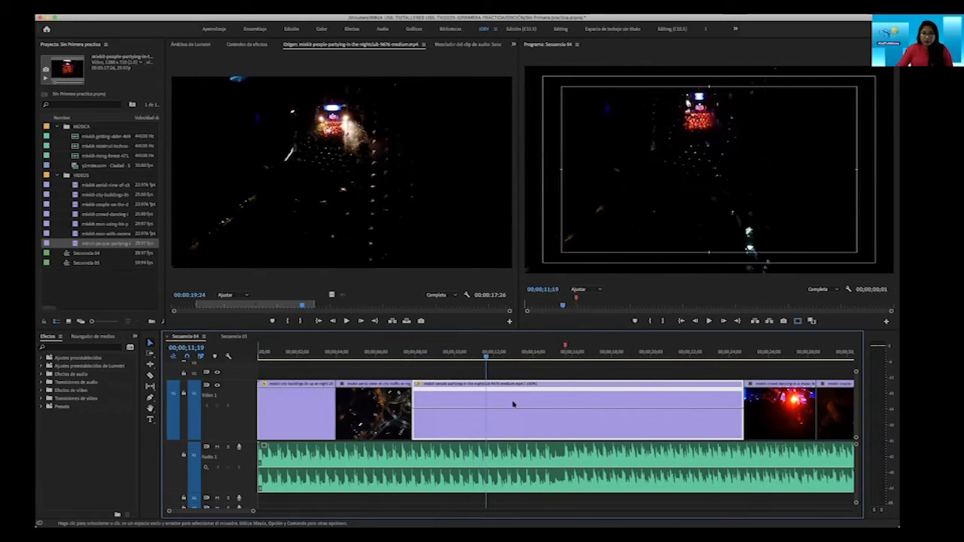
{"action": "left_click", "coordinate": [419, 353]}
{"action": "key", "text": "space"}
{"action": "key", "text": "space"}
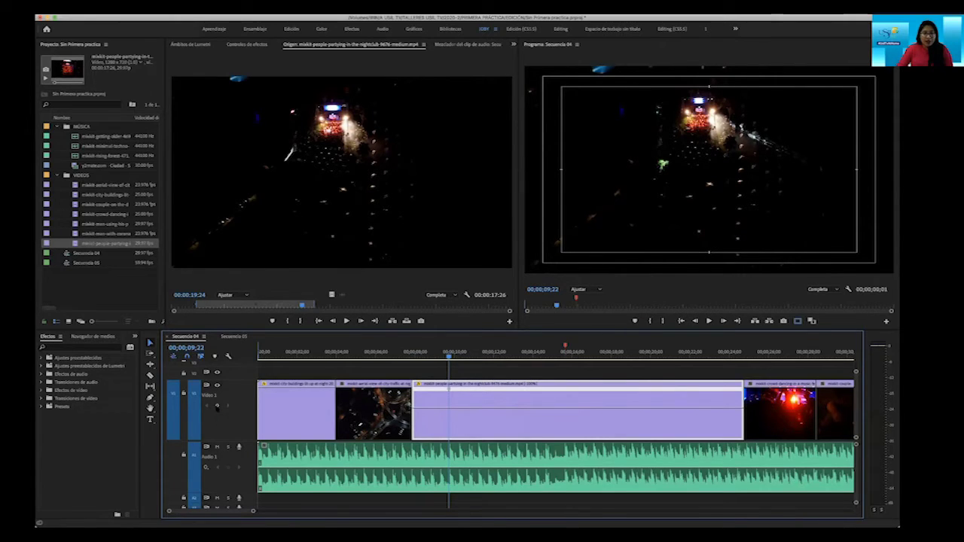
Add speed keyframes to the nightclub clip at 00;00;09;22 and 00;00;17;08.
{"action": "left_click_drag", "start_coordinate": [450, 390], "coordinate": [451, 390]}
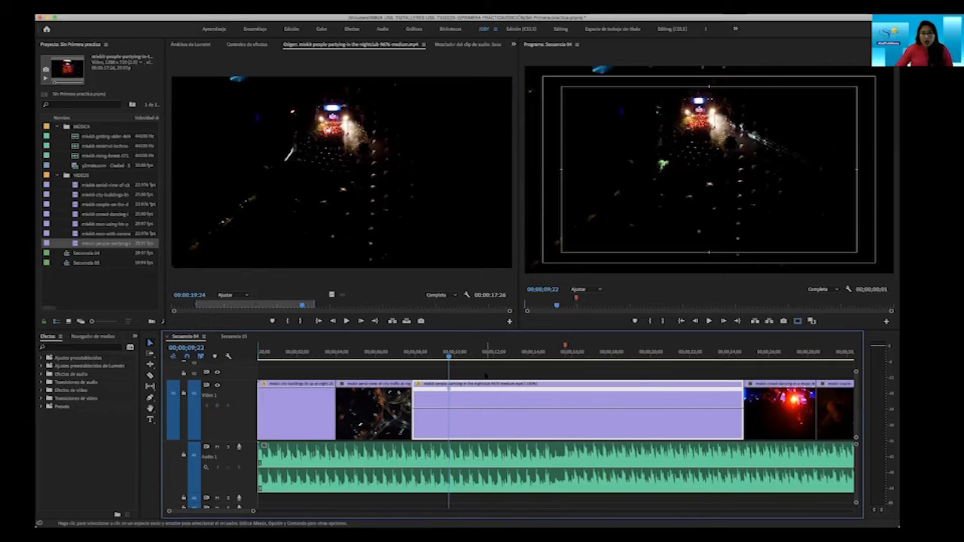
{"action": "left_click_drag", "start_coordinate": [449, 357], "coordinate": [596, 374]}
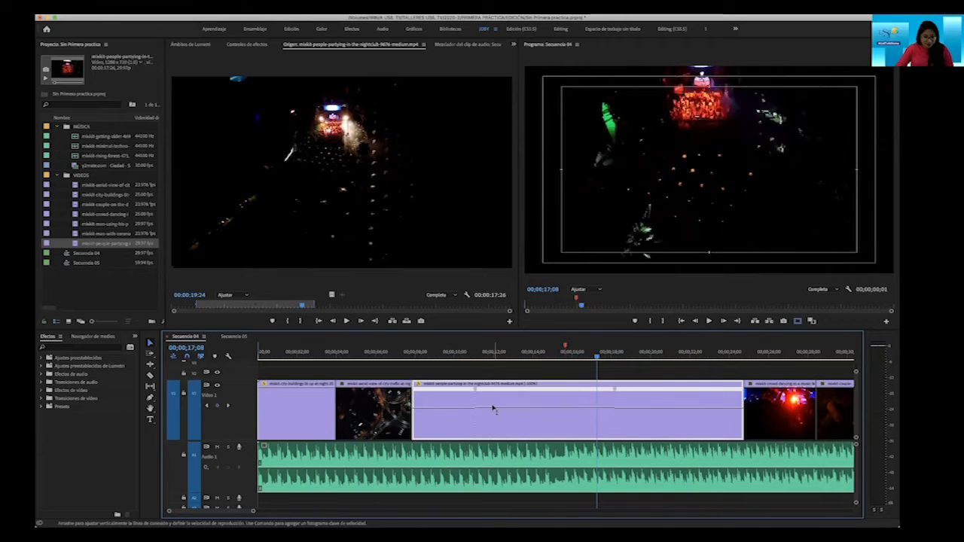
{"action": "left_click_drag", "start_coordinate": [591, 356], "coordinate": [547, 356]}
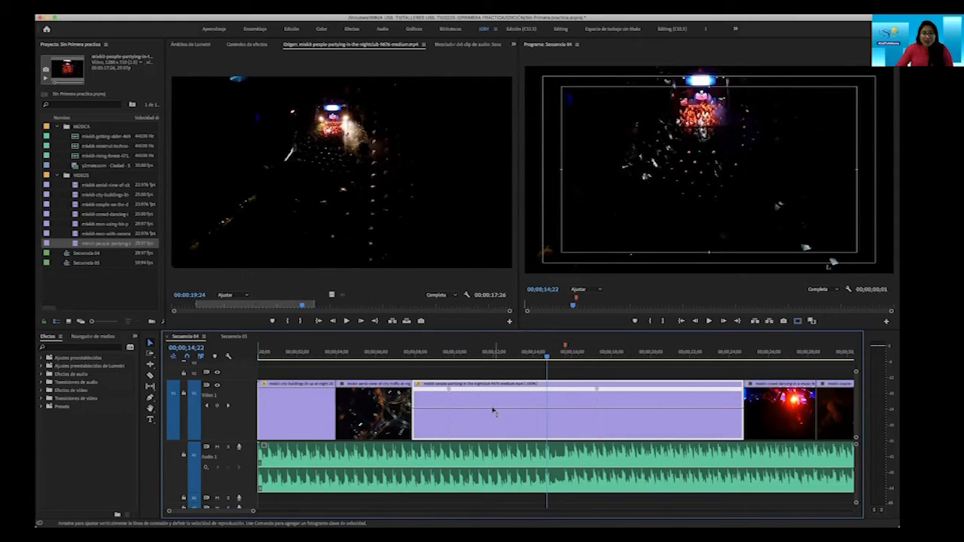
Try changing the nightclub clip's speed around its keyframes, preview the result, and remove the speed changes.
{"action": "left_click_drag", "start_coordinate": [493, 410], "coordinate": [494, 394]}
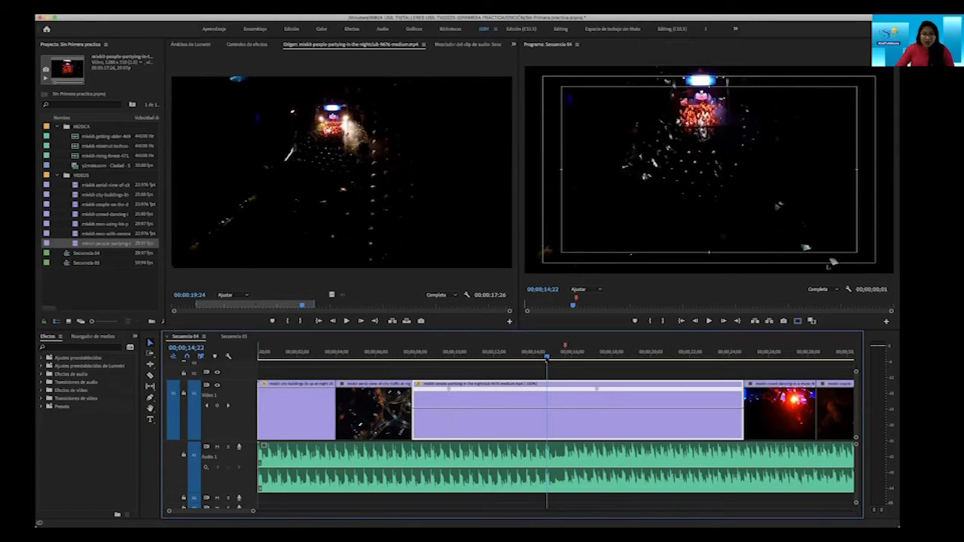
{"action": "left_click_drag", "start_coordinate": [548, 354], "coordinate": [449, 368]}
{"action": "key", "text": "space"}
{"action": "left_click_drag", "start_coordinate": [527, 407], "coordinate": [527, 399]}
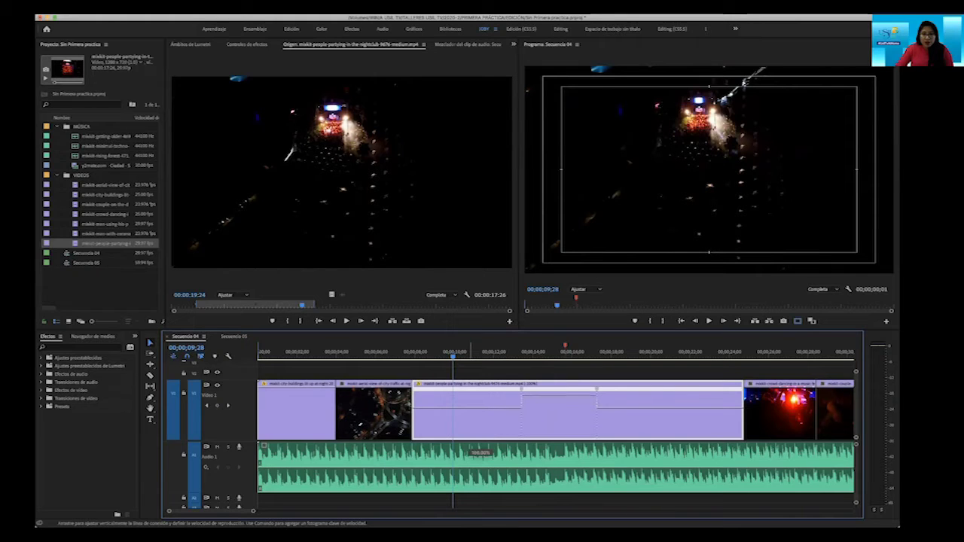
{"action": "key", "text": "space"}
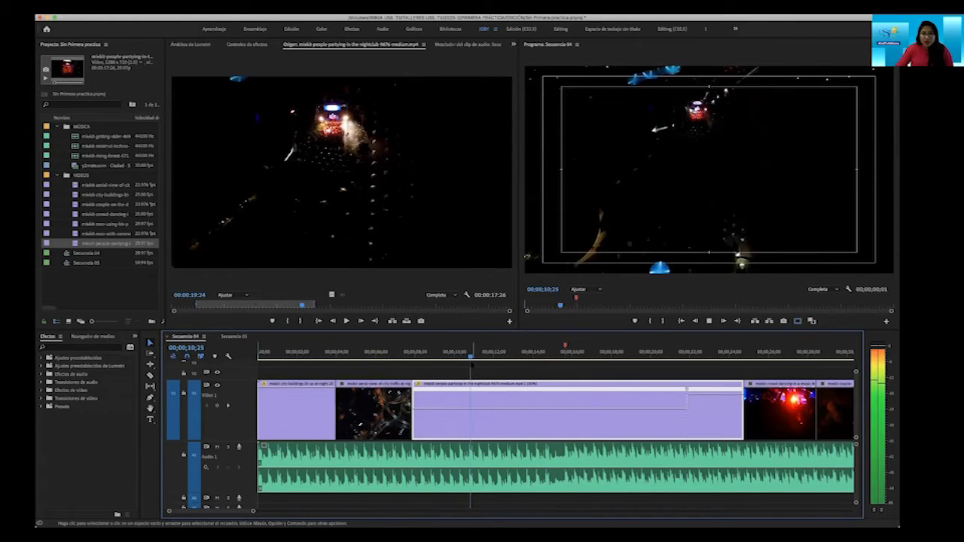
{"action": "key", "text": "space"}
{"action": "left_click", "coordinate": [679, 351]}
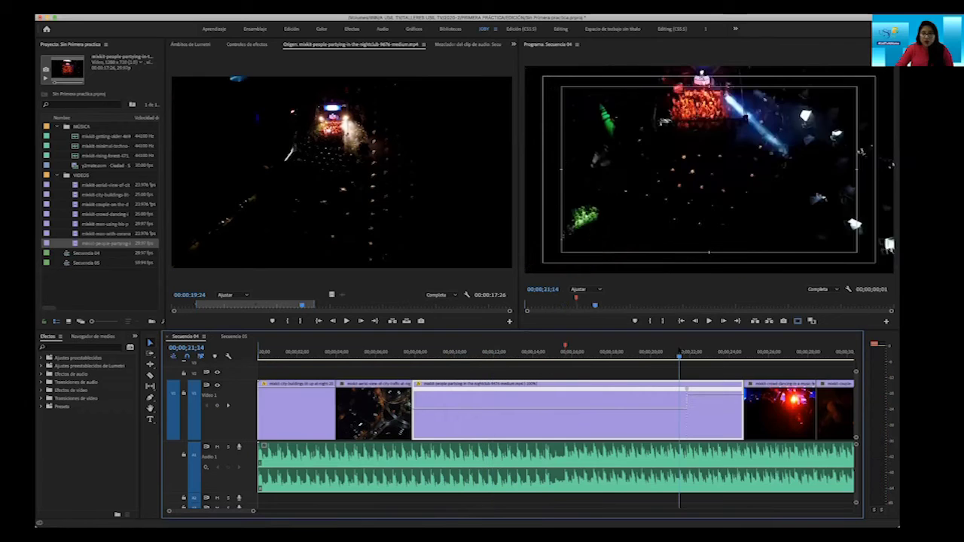
{"action": "key", "text": "space"}
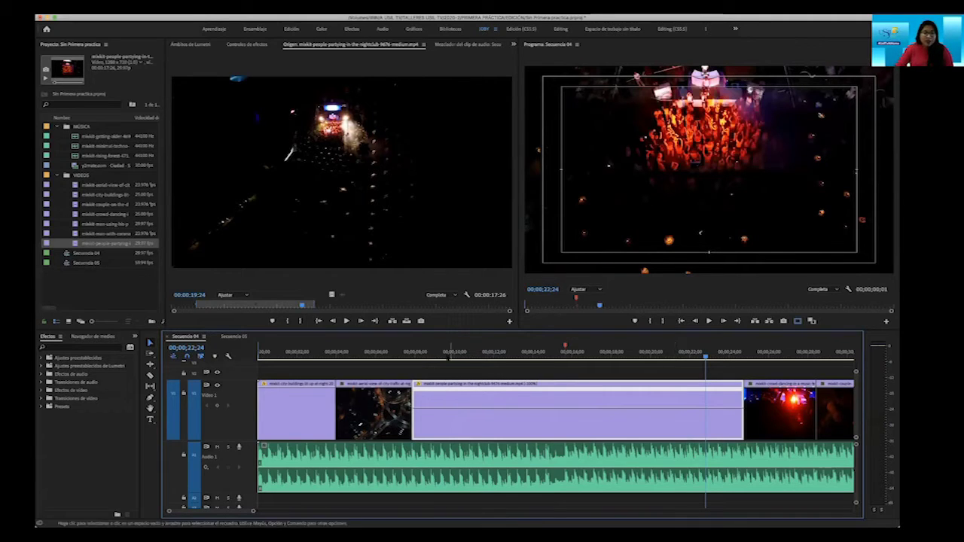
Replay the opening of the nightclub clip against the music and stop at 00;00;09;21 to locate the split point.
{"action": "left_click", "coordinate": [414, 354]}
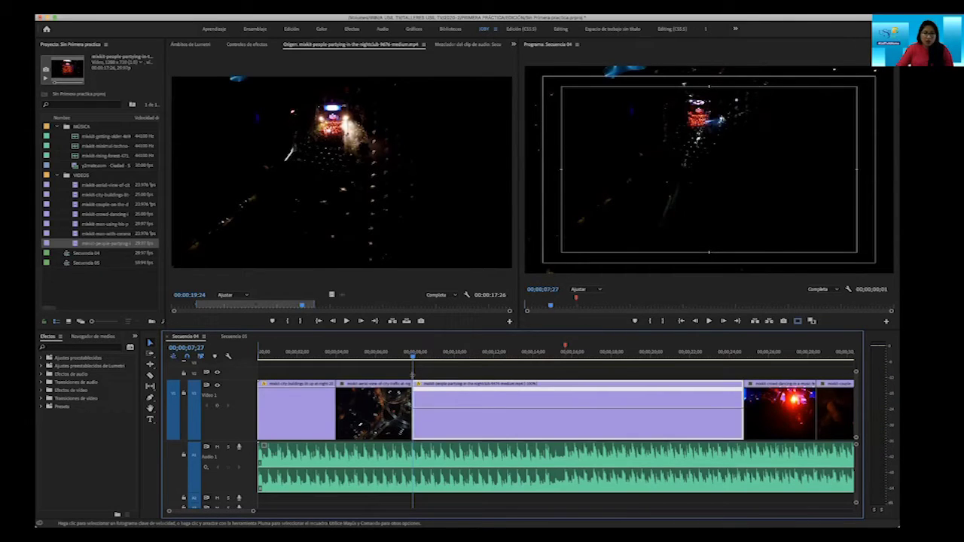
{"action": "key", "text": "space"}
{"action": "left_click", "coordinate": [408, 355]}
{"action": "key", "text": "space"}
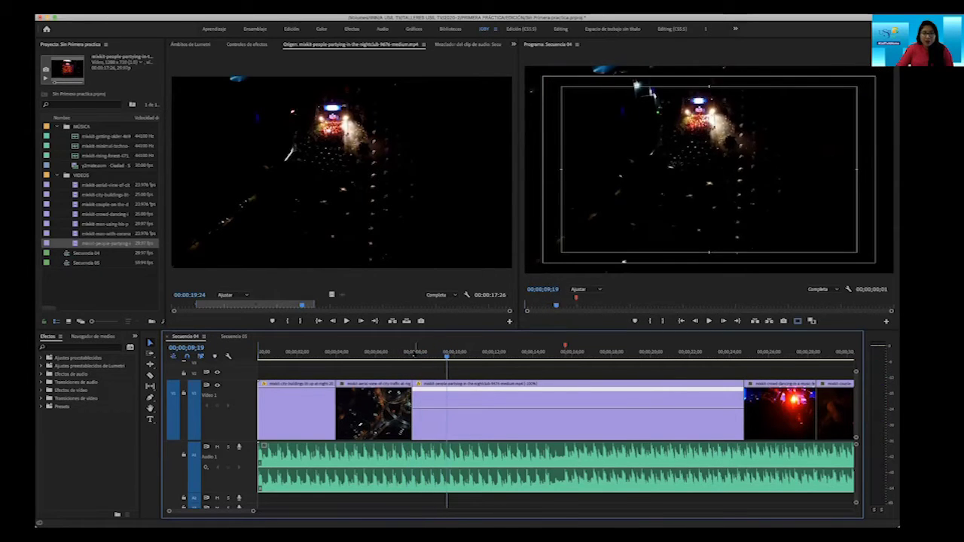
{"action": "left_click", "coordinate": [414, 352]}
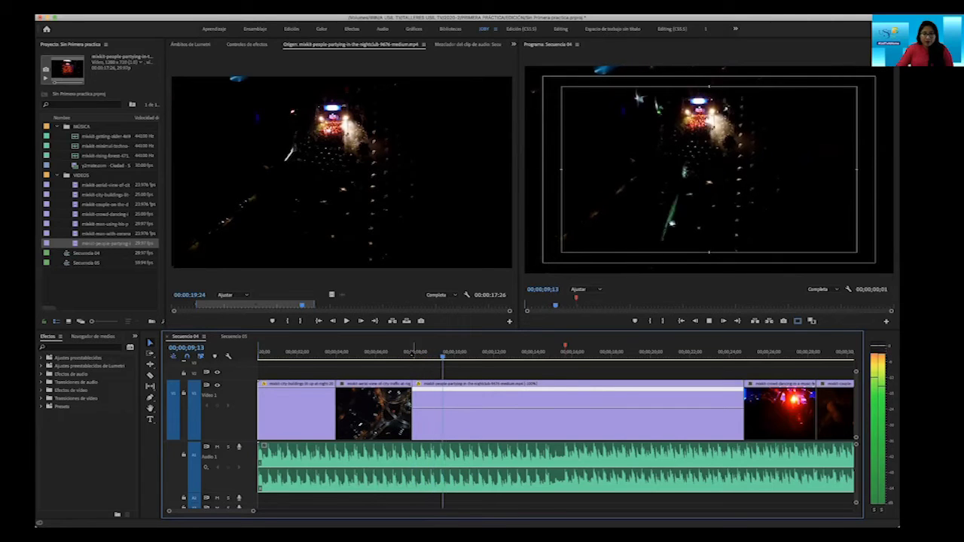
{"action": "key", "text": "space"}
Switch the line shown on the nightclub clip back to opacity (Opacidad).
{"action": "key", "text": "c"}
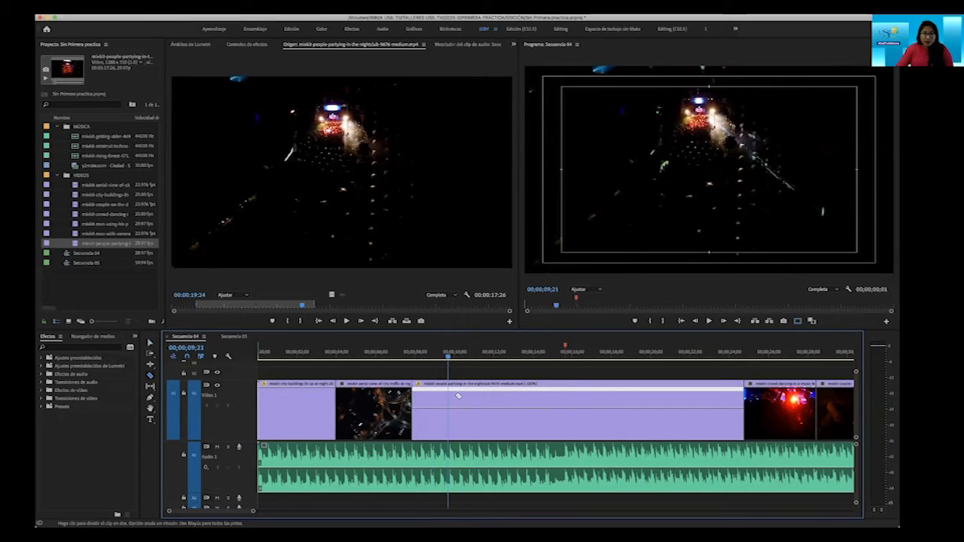
{"action": "key", "text": "v"}
{"action": "left_click", "coordinate": [417, 386]}
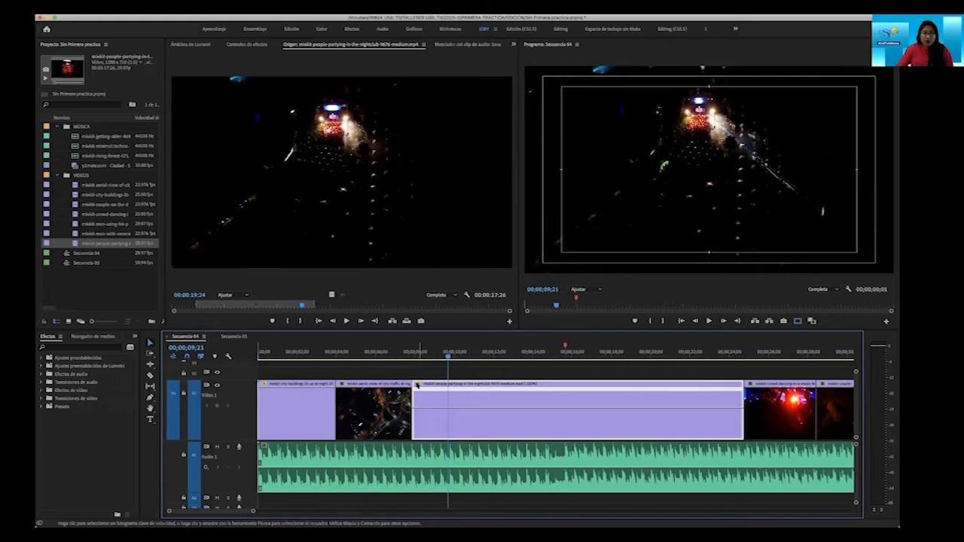
{"action": "left_click", "coordinate": [419, 385]}
{"action": "mouse_move", "coordinate": [494, 401]}
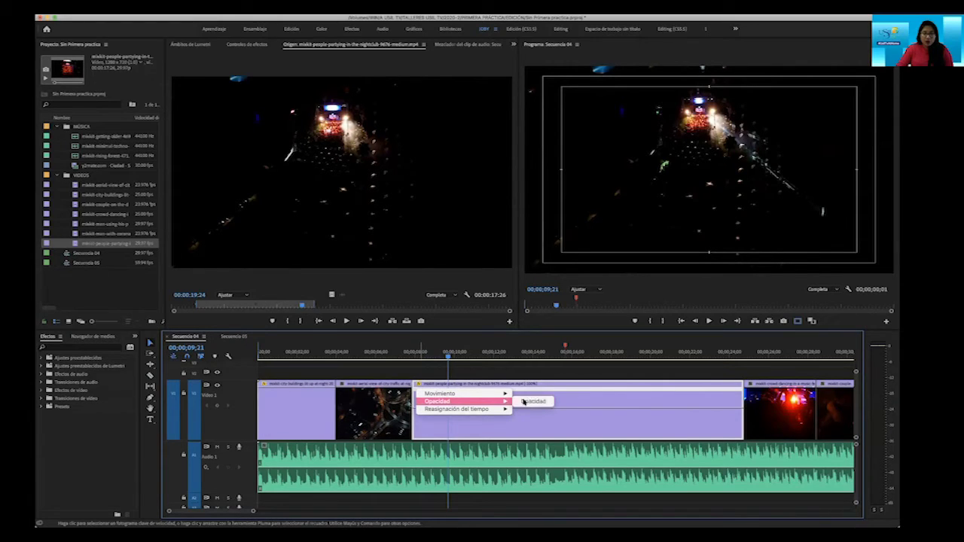
{"action": "left_click", "coordinate": [523, 401]}
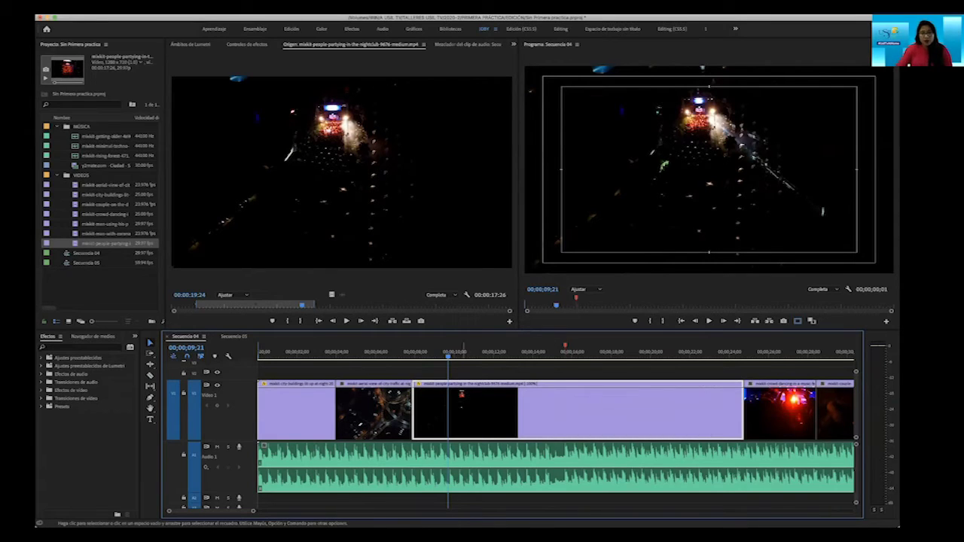
Split the nightclub clip at 00;00;09;21 with the Razor tool and play up to the new cut.
{"action": "key", "text": "c"}
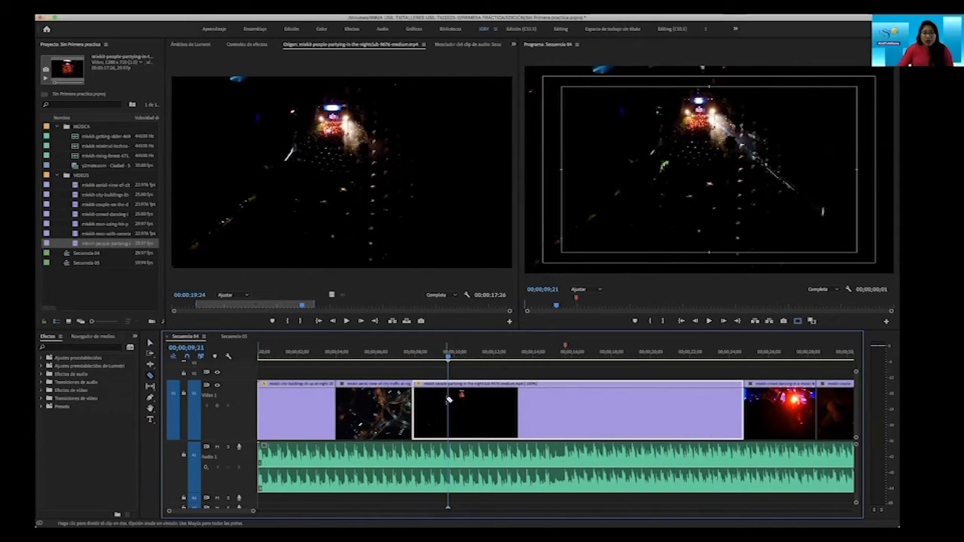
{"action": "key", "text": "v"}
{"action": "key", "text": "c"}
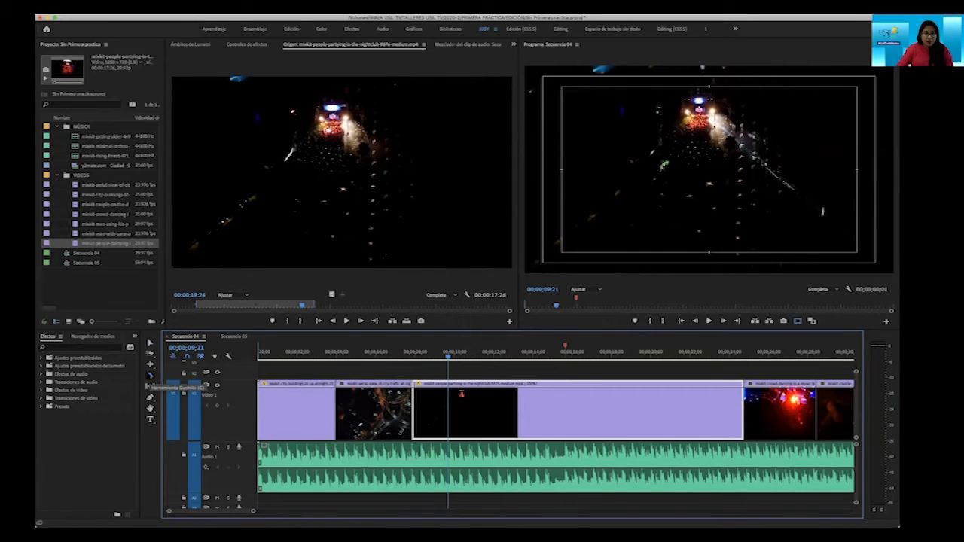
{"action": "left_click", "coordinate": [449, 397]}
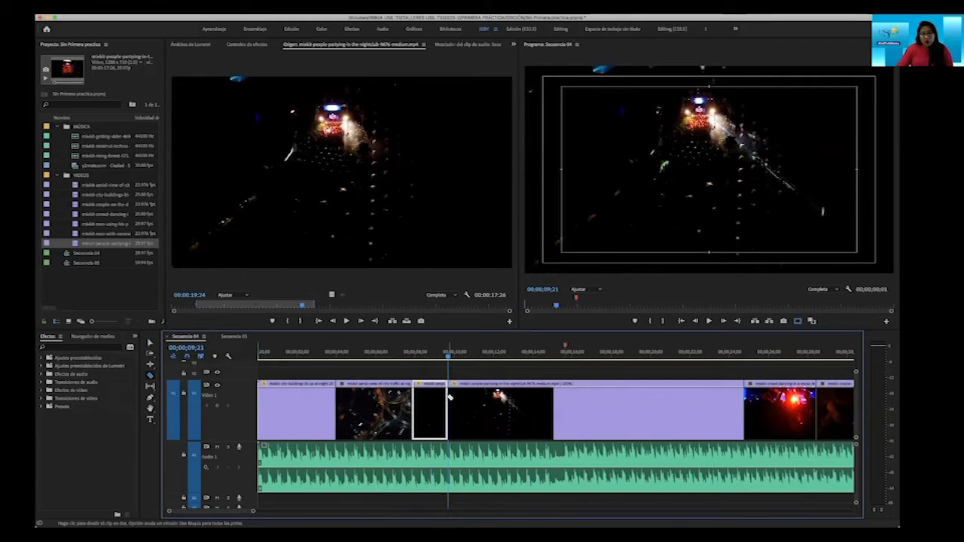
{"action": "left_click", "coordinate": [443, 354]}
{"action": "key", "text": "space"}
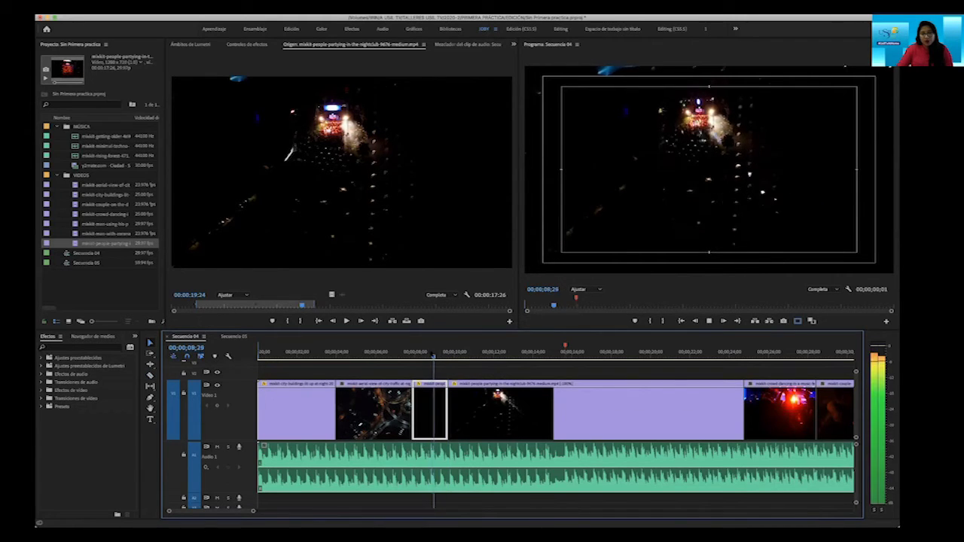
Try splitting the second nightclub piece at about 18 seconds with the Razor tool, and play the sequence from before the previous cut.
{"action": "key", "text": "space"}
{"action": "key", "text": "space"}
{"action": "left_click", "coordinate": [604, 355]}
{"action": "mouse_move", "coordinate": [616, 359]}
{"action": "left_mouse_down"}
{"action": "mouse_move", "coordinate": [641, 357]}
{"action": "mouse_move", "coordinate": [616, 357]}
{"action": "left_mouse_up"}
{"action": "key", "text": "c"}
{"action": "left_click", "coordinate": [618, 402]}
{"action": "key", "text": "v"}
{"action": "left_click_drag", "start_coordinate": [615, 357], "coordinate": [434, 370]}
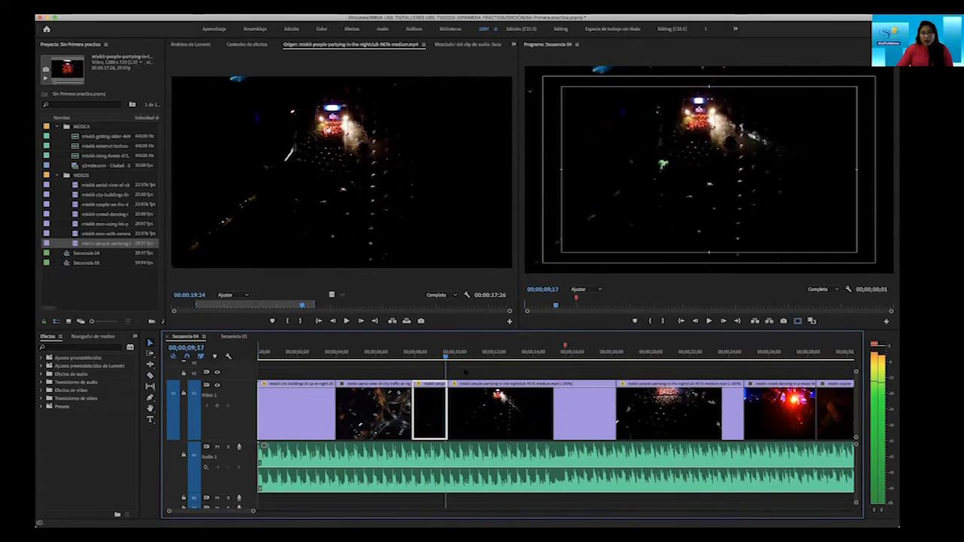
{"action": "key", "text": "space"}
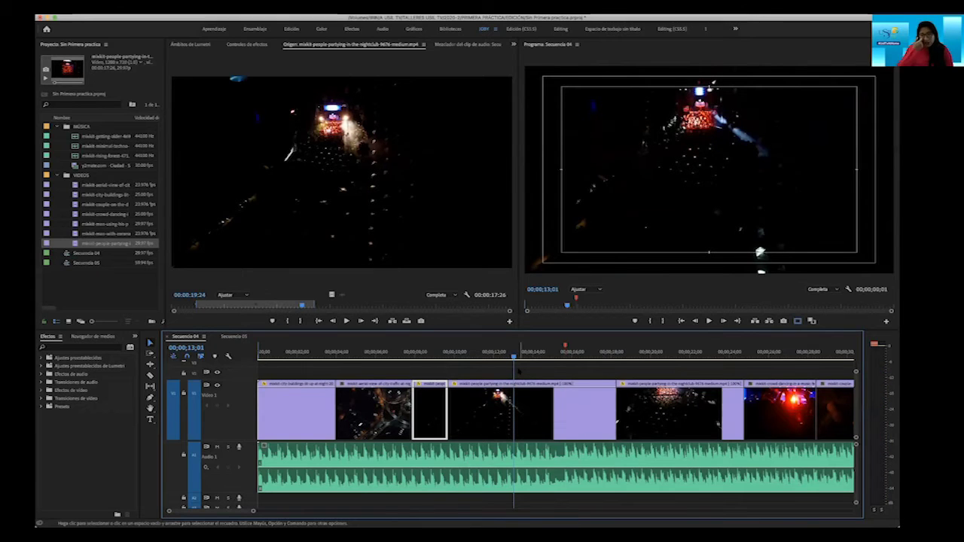
Try a speed of 300% on the middle nightclub piece and play it back twice against the music.
{"action": "mouse_move", "coordinate": [513, 356]}
{"action": "left_mouse_down"}
{"action": "mouse_move", "coordinate": [469, 365]}
{"action": "mouse_move", "coordinate": [495, 358]}
{"action": "left_mouse_up"}
{"action": "left_click", "coordinate": [488, 383]}
{"action": "key", "text": "k"}
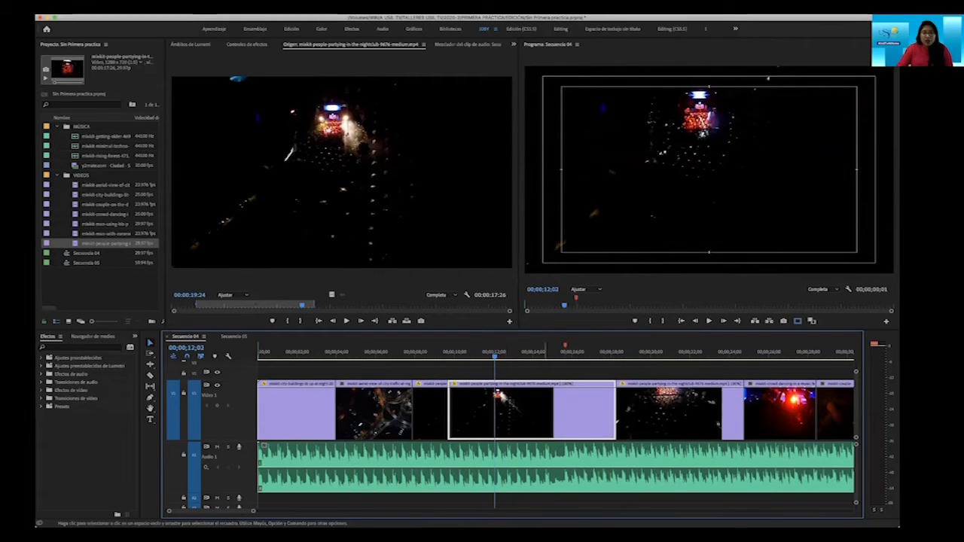
{"action": "right_click", "coordinate": [496, 410]}
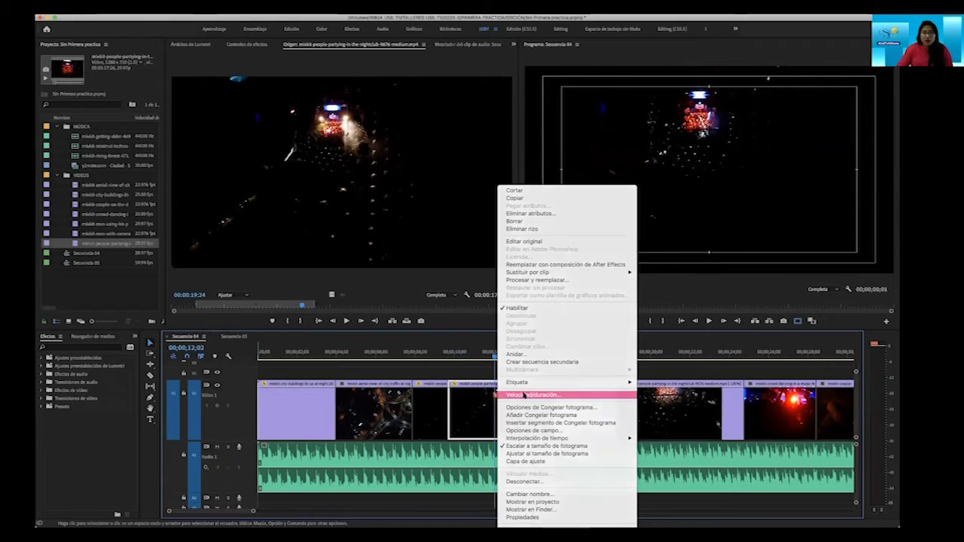
{"action": "left_click", "coordinate": [527, 394]}
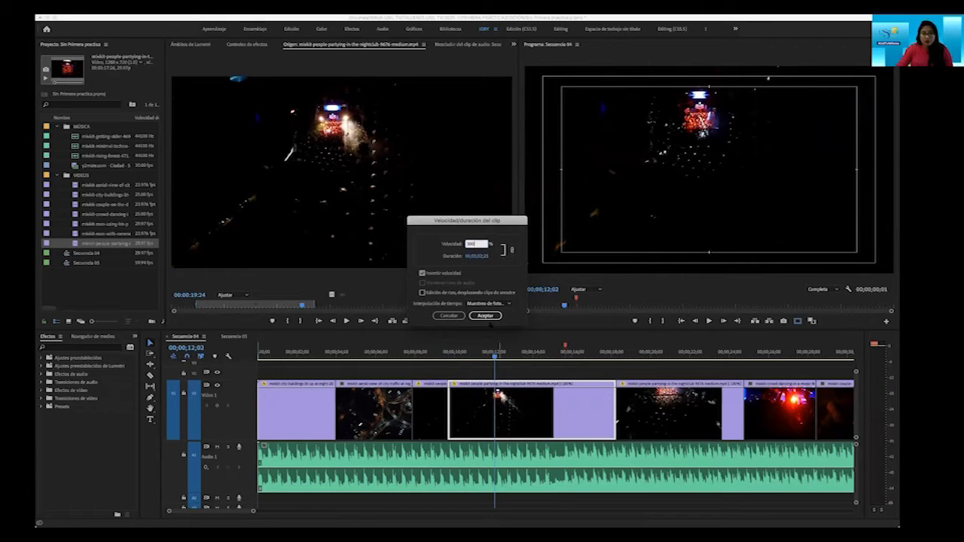
{"action": "left_click", "coordinate": [485, 316]}
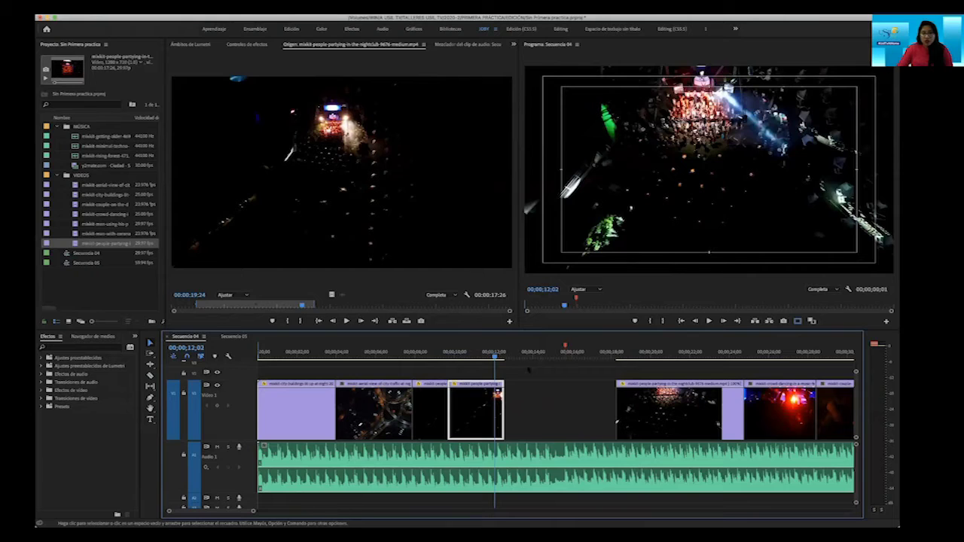
{"action": "left_click", "coordinate": [427, 354]}
{"action": "key", "text": "space"}
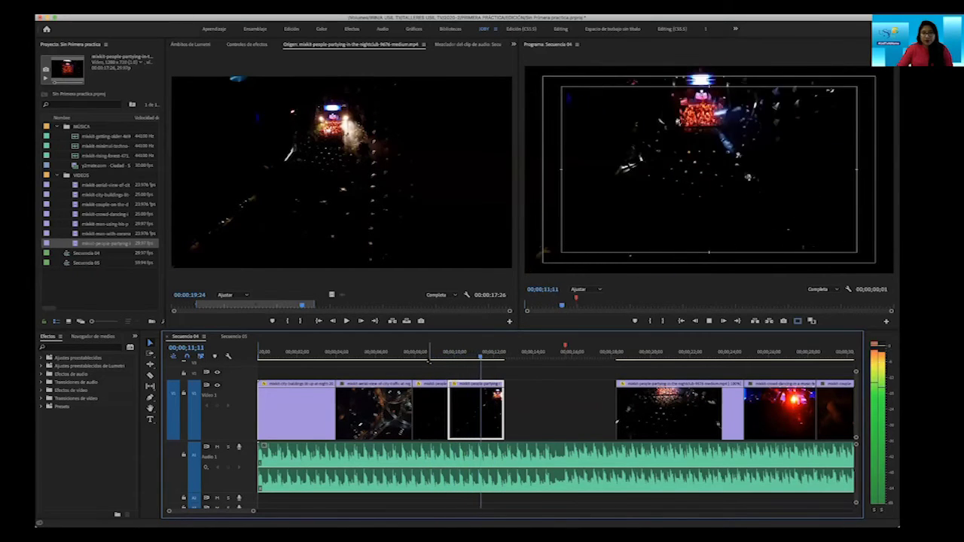
{"action": "key", "text": "space"}
{"action": "left_click_drag", "start_coordinate": [487, 355], "coordinate": [431, 355]}
{"action": "key", "text": "space"}
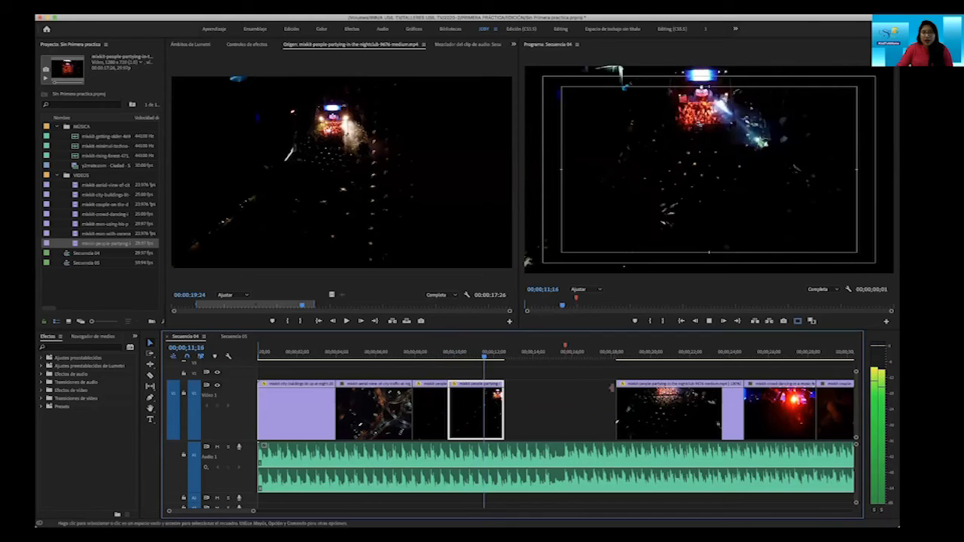
{"action": "key", "text": "space"}
Try moving the last nightclub piece against the sped-up piece to close the gap, and play across the join.
{"action": "left_click", "coordinate": [632, 385]}
{"action": "left_click_drag", "start_coordinate": [633, 385], "coordinate": [521, 385]}
{"action": "key", "text": "space"}
{"action": "left_click", "coordinate": [440, 352]}
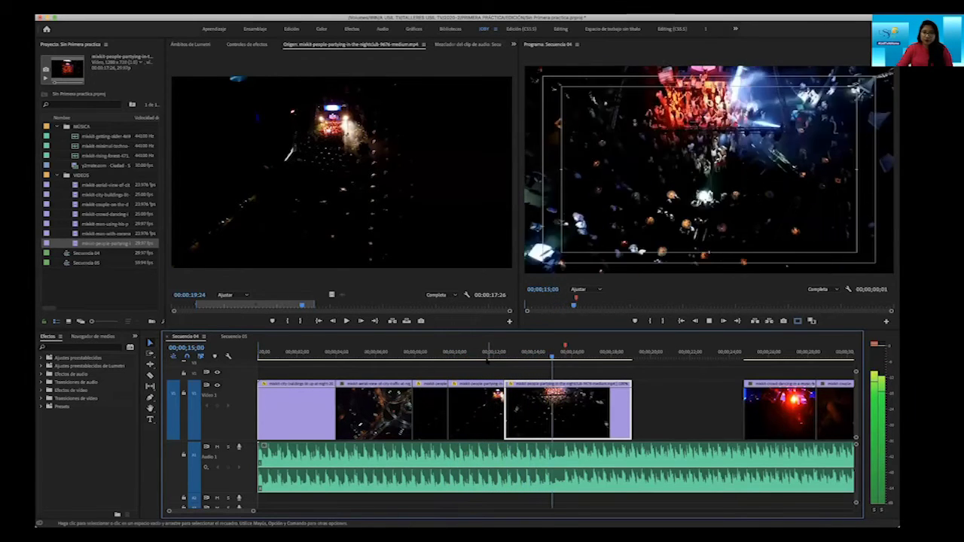
{"action": "key", "text": "space"}
{"action": "left_click_drag", "start_coordinate": [572, 360], "coordinate": [507, 361]}
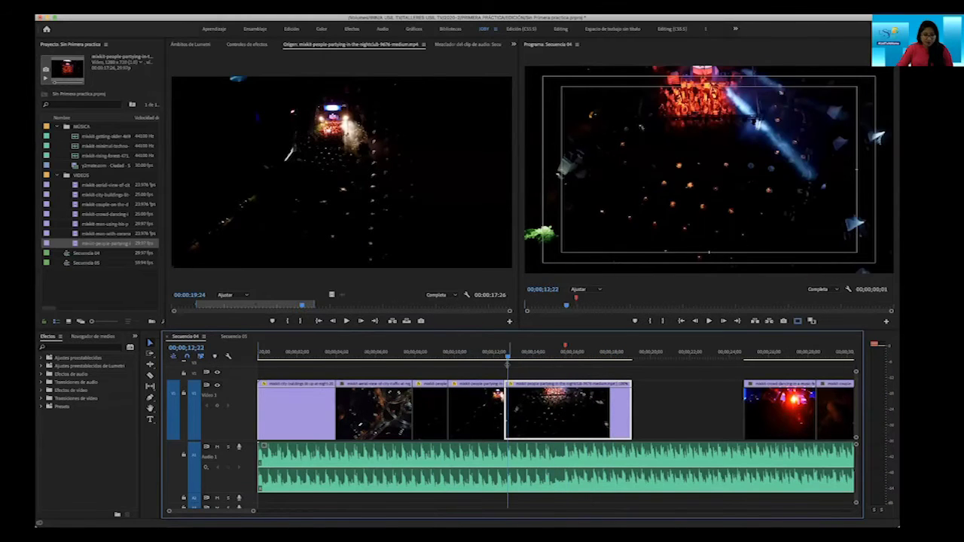
Undo the last nightclub clip move, the speed change and the split.
{"action": "key", "text": "super+z"}
{"action": "key", "text": "super+z"}
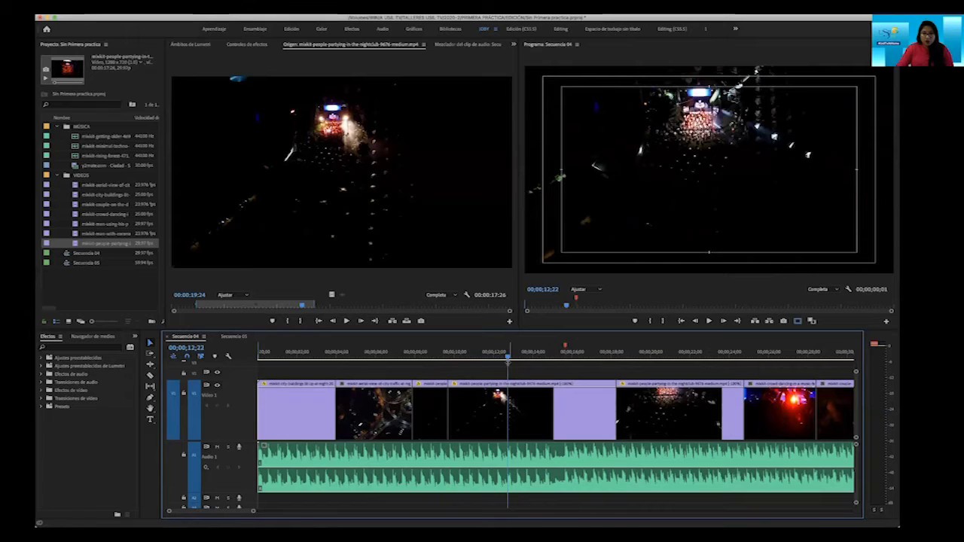
{"action": "key", "text": "super+z"}
Split the second nightclub piece at 00;00;19;00 with the Razor tool.
{"action": "left_click_drag", "start_coordinate": [509, 356], "coordinate": [631, 363]}
{"action": "key", "text": "c"}
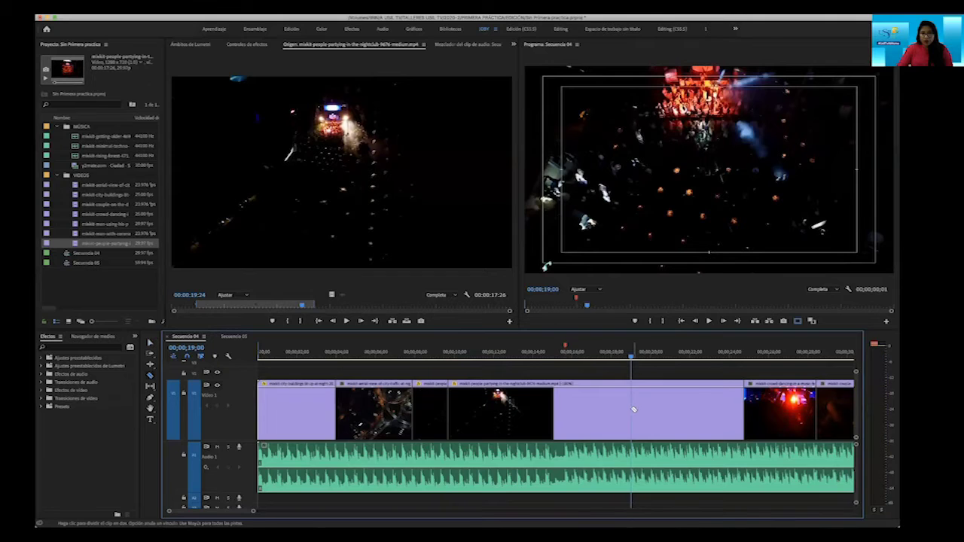
{"action": "left_click", "coordinate": [630, 410]}
Set the speed of the nightclub piece before the new cut to 300%.
{"action": "right_click", "coordinate": [517, 407]}
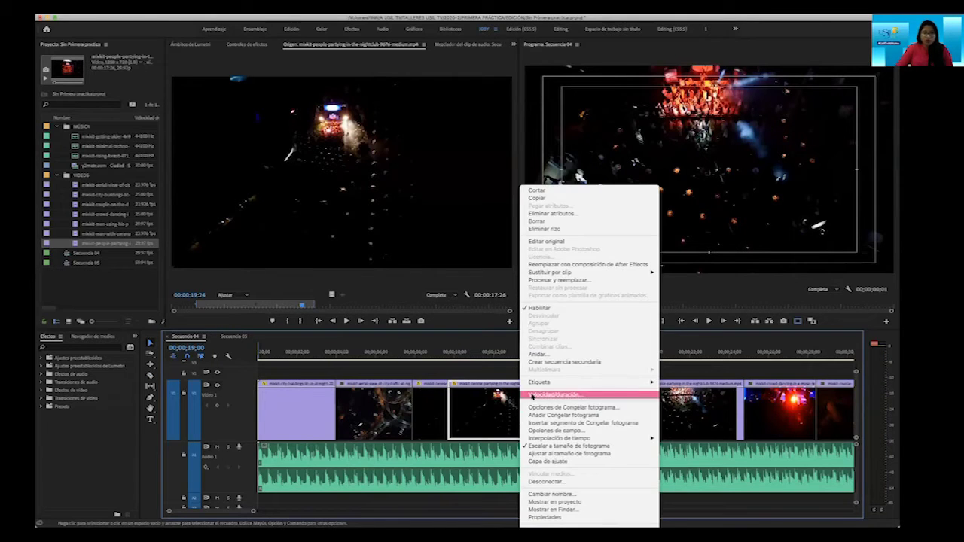
{"action": "left_click", "coordinate": [535, 400]}
{"action": "type", "text": "3"}
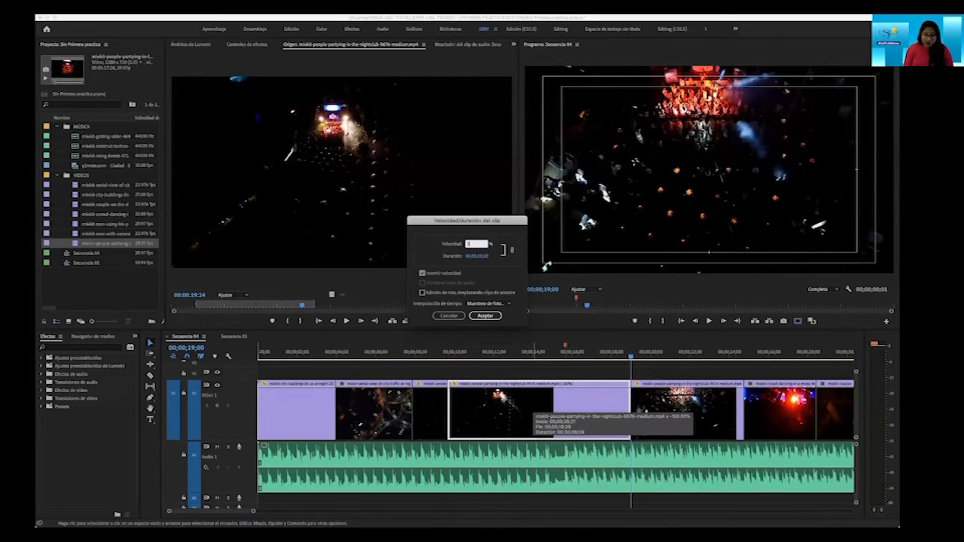
{"action": "type", "text": "00"}
{"action": "key", "text": "Return"}
Move the last nightclub piece against the sped-up piece to close the gap, and play the sequence up to the marker.
{"action": "left_click_drag", "start_coordinate": [655, 383], "coordinate": [476, 361]}
{"action": "left_click", "coordinate": [438, 352]}
{"action": "key", "text": "space"}
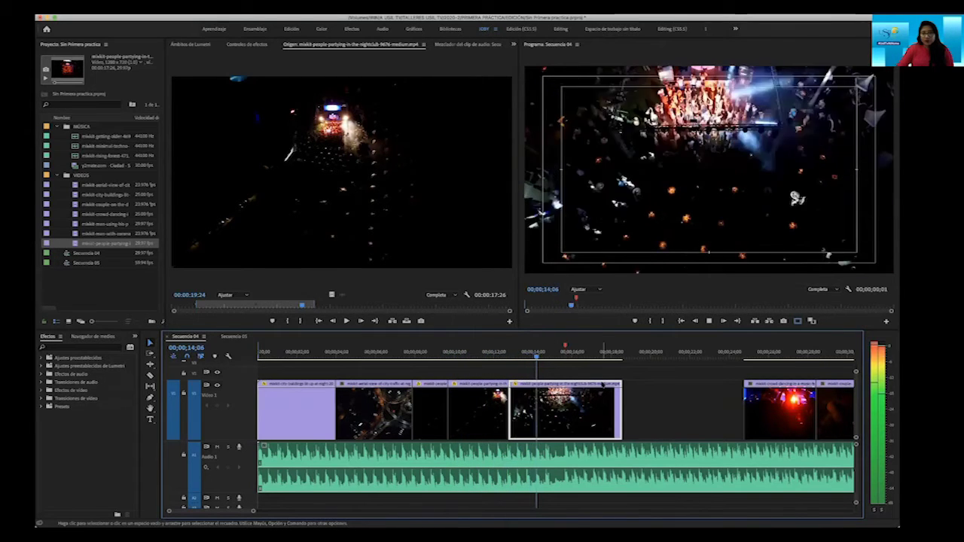
{"action": "key", "text": "space"}
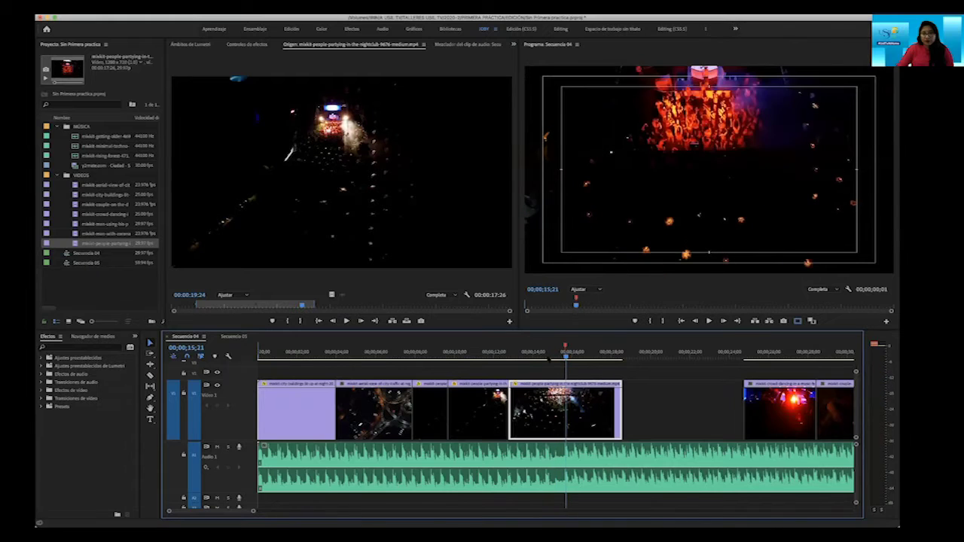
Try a speed of 150% on the last nightclub piece and play it back repeatedly against the music.
{"action": "left_click", "coordinate": [533, 353]}
{"action": "right_click", "coordinate": [595, 402]}
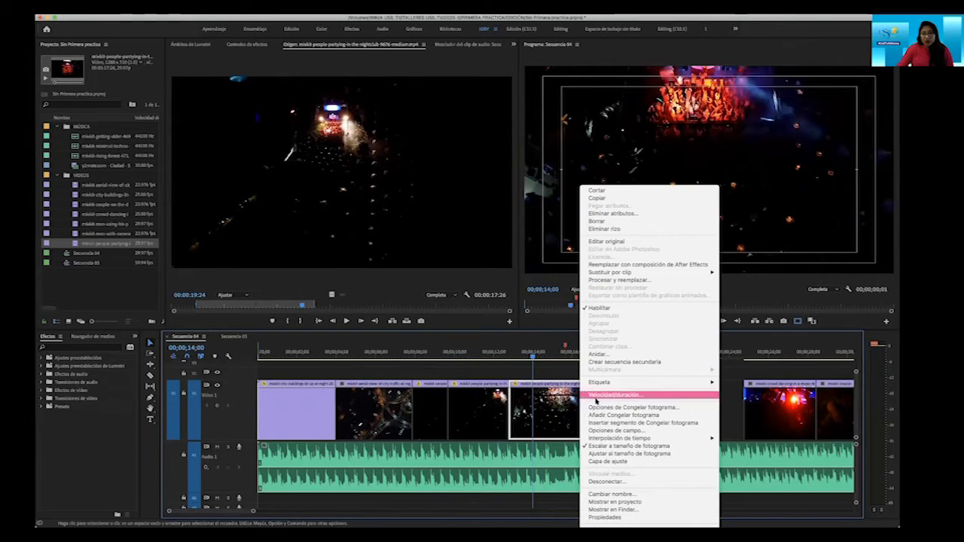
{"action": "left_click", "coordinate": [595, 395]}
{"action": "type", "text": "100"}
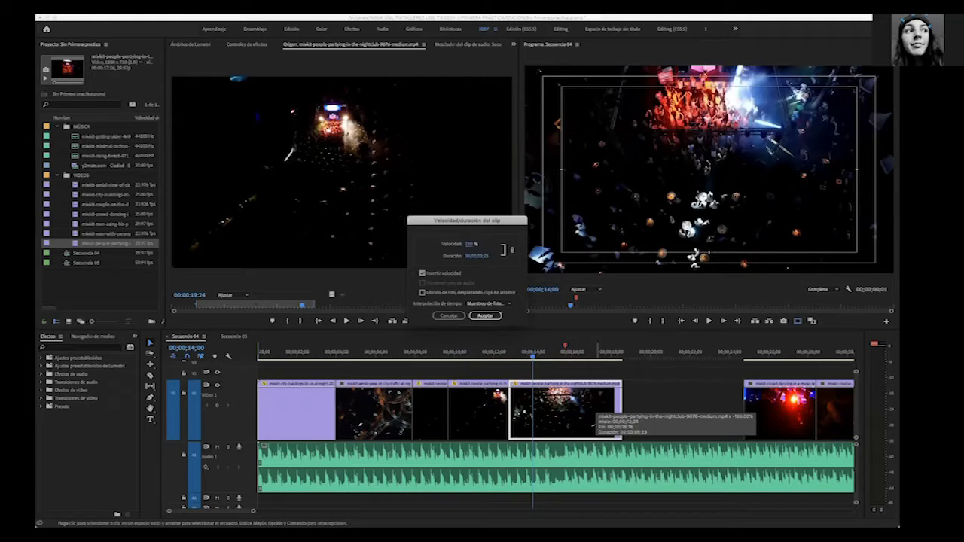
{"action": "key", "text": "Return"}
{"action": "left_click", "coordinate": [506, 353]}
{"action": "key", "text": "space"}
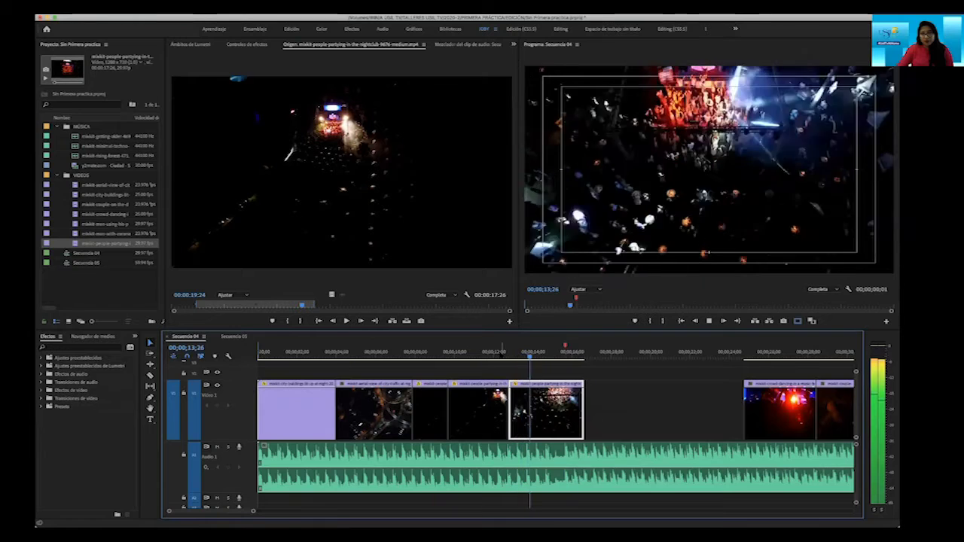
{"action": "key", "text": "space"}
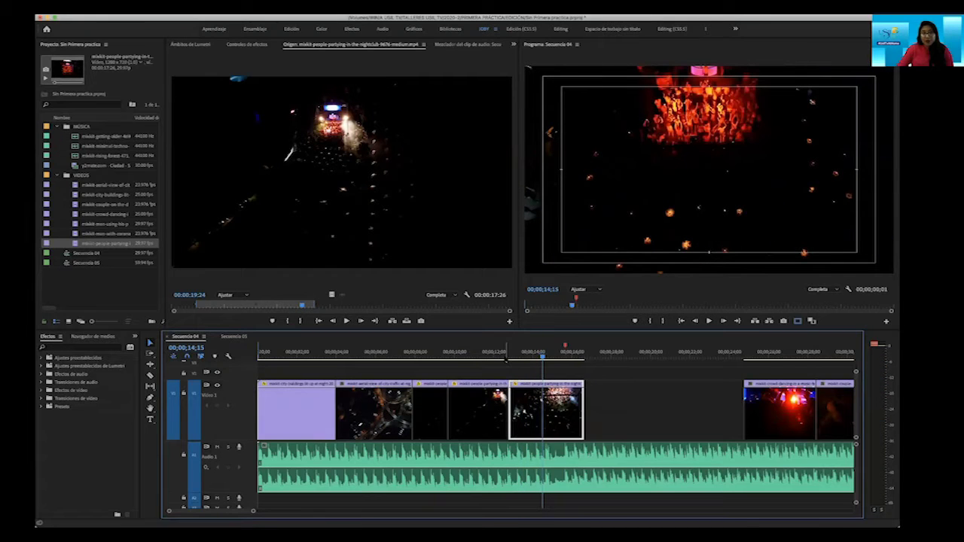
{"action": "left_click", "coordinate": [505, 357]}
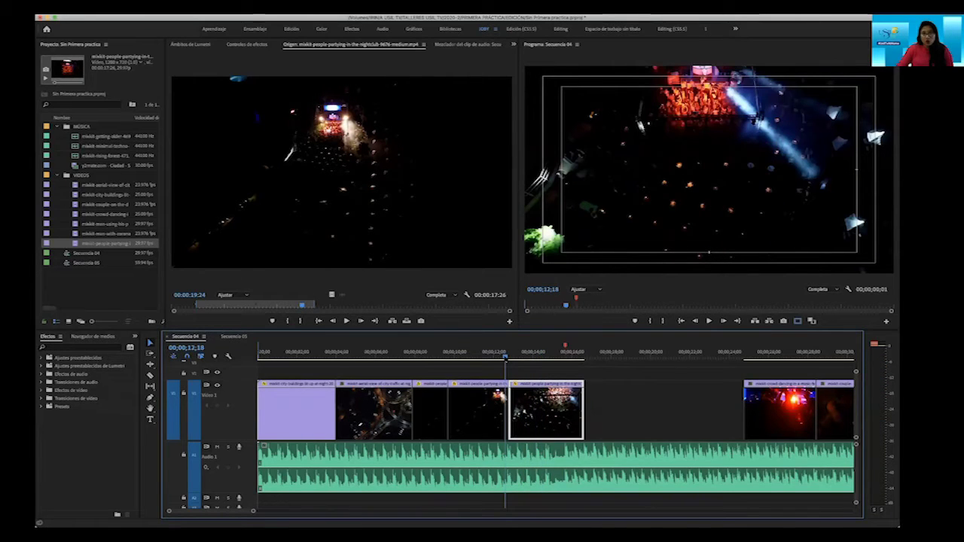
{"action": "key", "text": "space"}
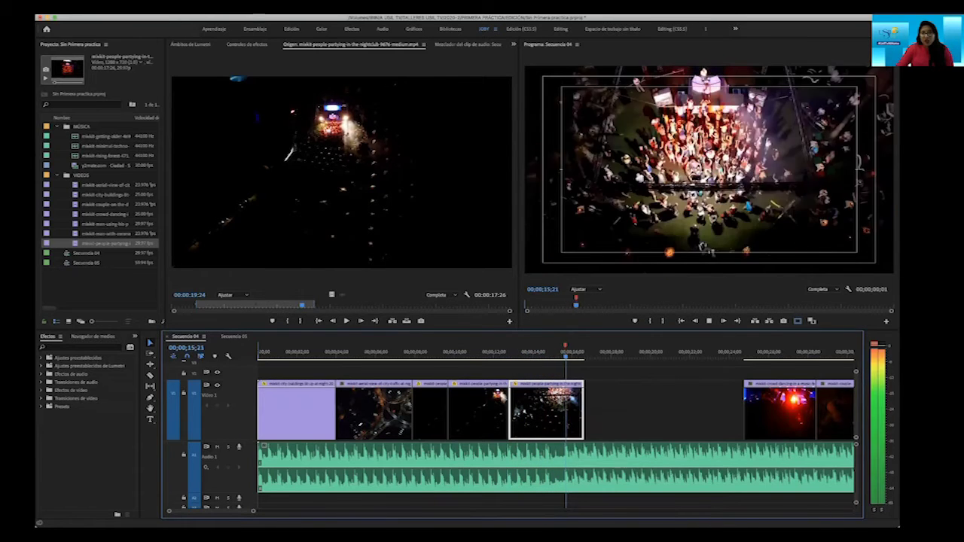
{"action": "key", "text": "space"}
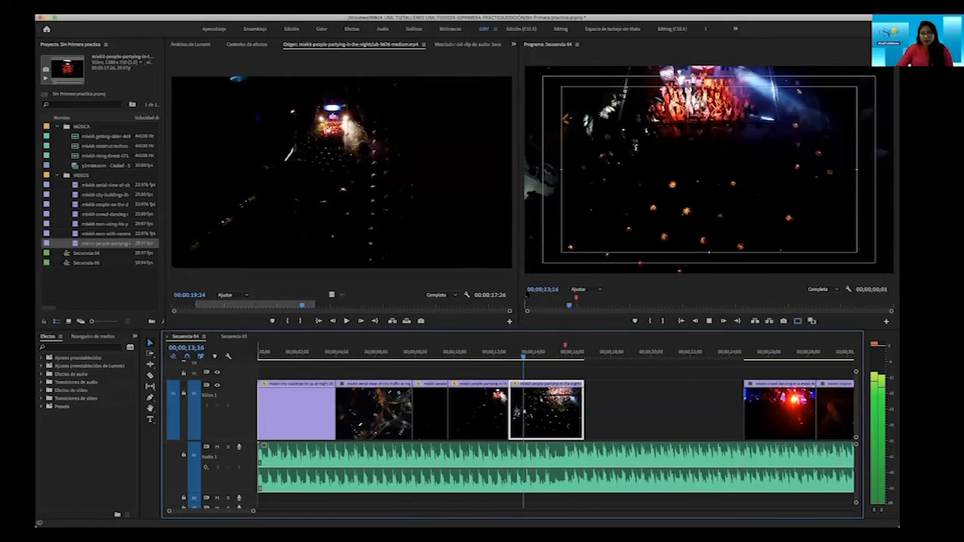
{"action": "key", "text": "space"}
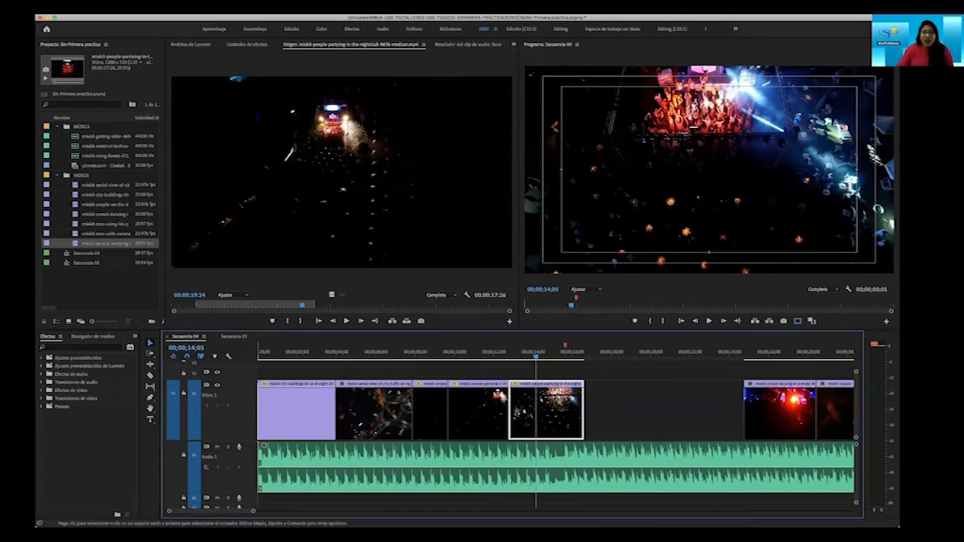
Set the speed of the last nightclub piece to 110% and play it from just before its start.
{"action": "right_click", "coordinate": [552, 411]}
{"action": "left_click", "coordinate": [571, 396]}
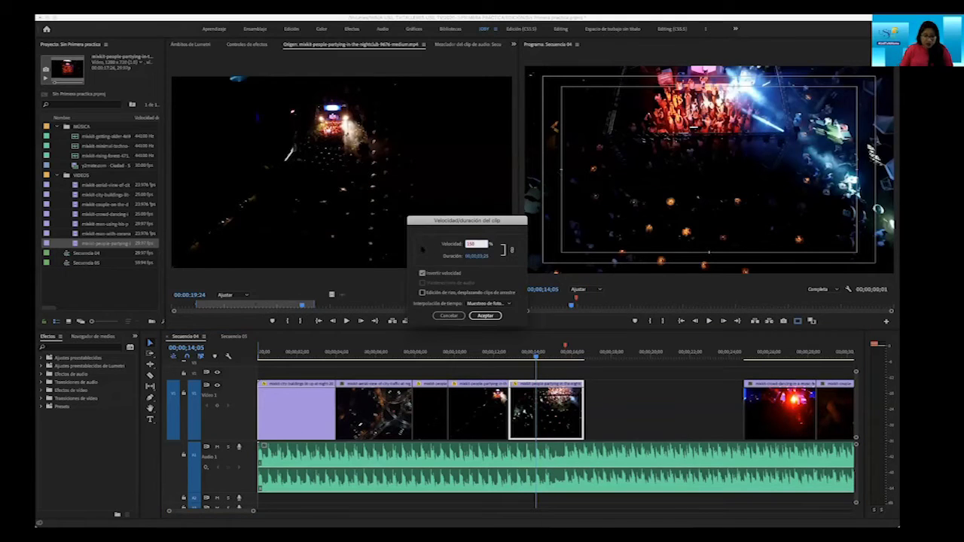
{"action": "key", "text": "Return"}
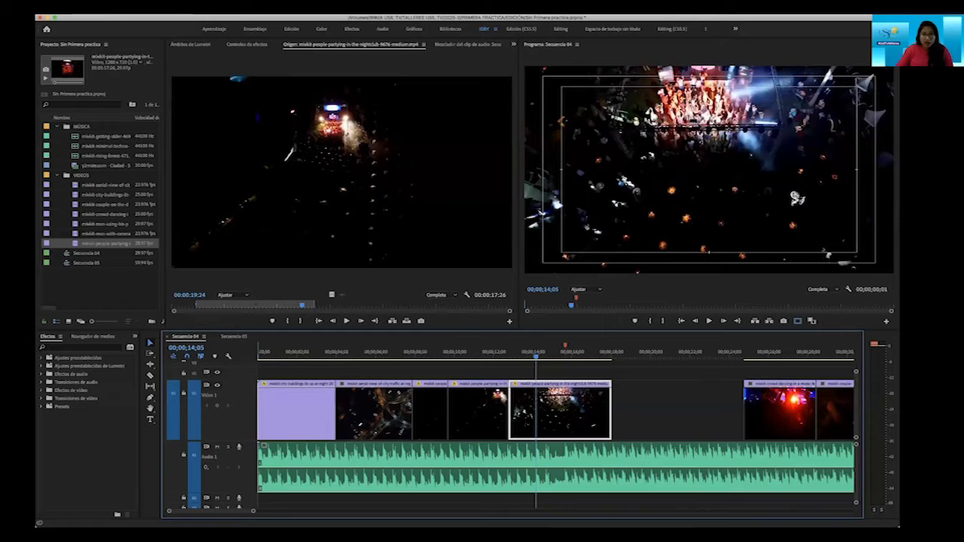
{"action": "left_click_drag", "start_coordinate": [509, 354], "coordinate": [503, 354]}
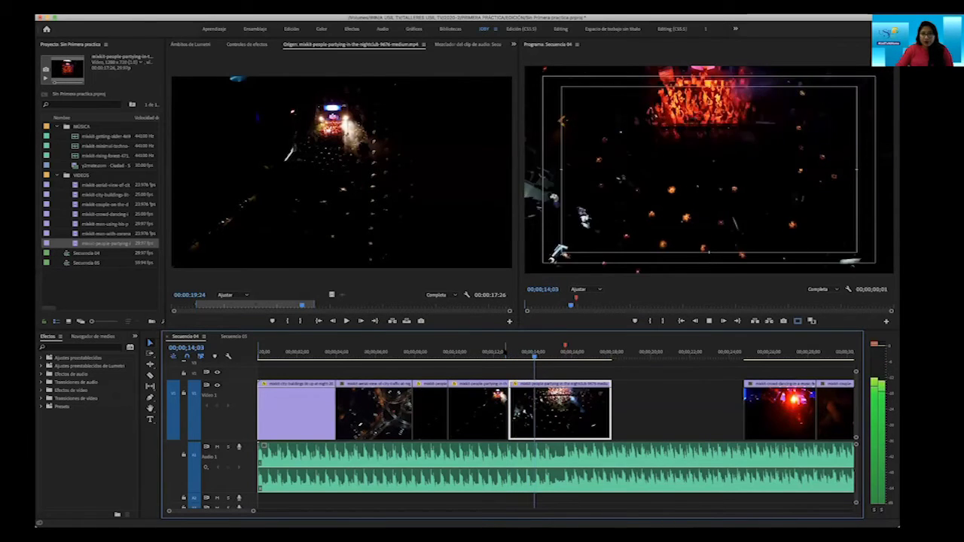
{"action": "key", "text": "space"}
{"action": "left_click", "coordinate": [511, 353]}
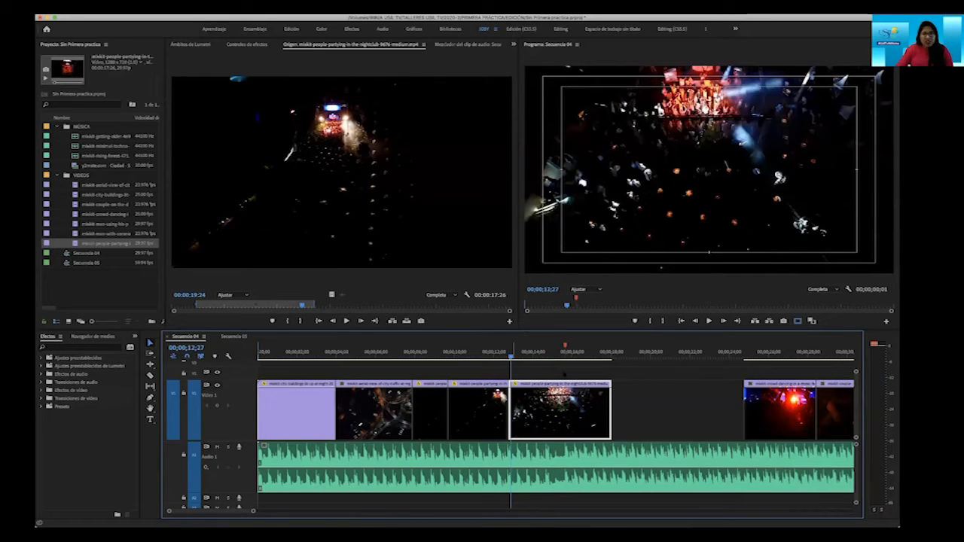
Trim the end of the last nightclub piece to the marker and move the remaining clips against it to close the gap.
{"action": "left_click_drag", "start_coordinate": [598, 382], "coordinate": [563, 385]}
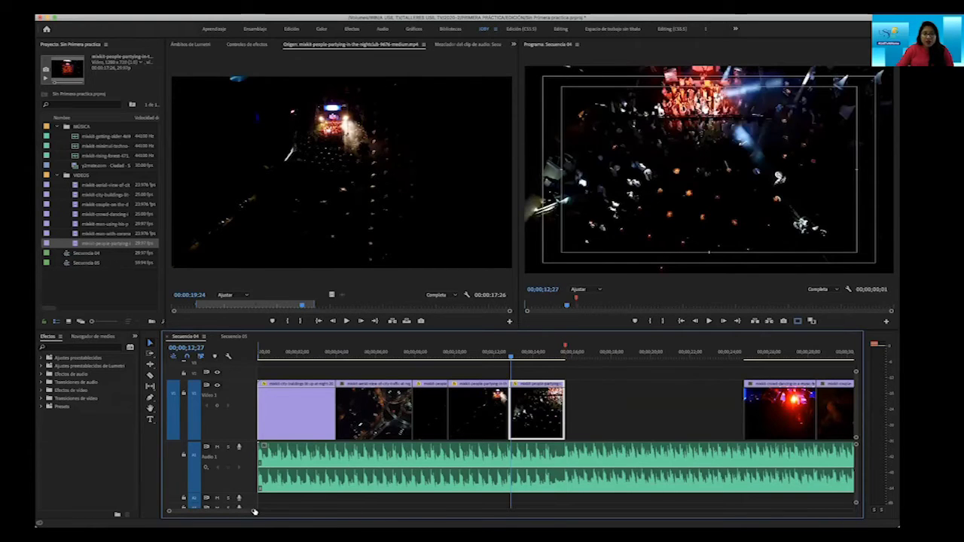
{"action": "left_click_drag", "start_coordinate": [254, 511], "coordinate": [313, 511]}
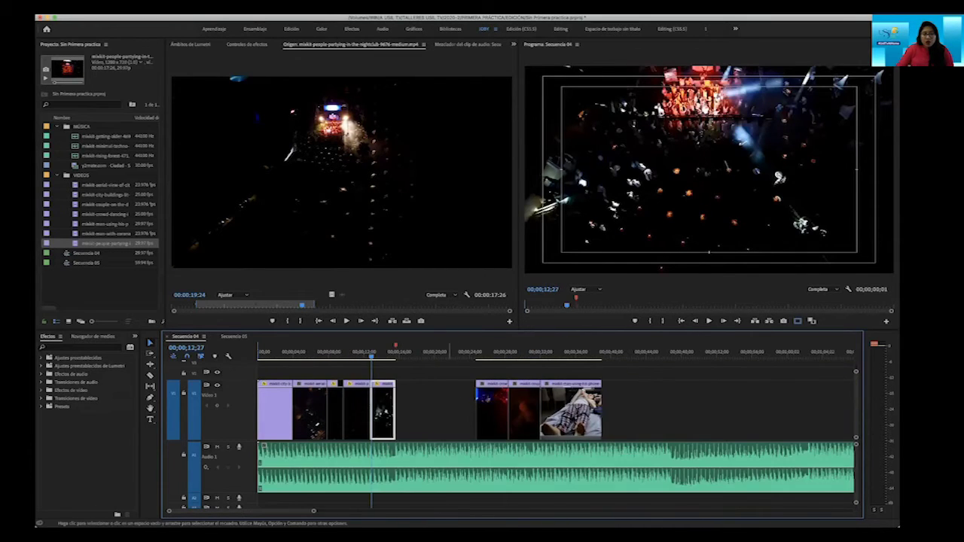
{"action": "left_click_drag", "start_coordinate": [447, 391], "coordinate": [590, 419]}
{"action": "left_click_drag", "start_coordinate": [510, 385], "coordinate": [482, 384]}
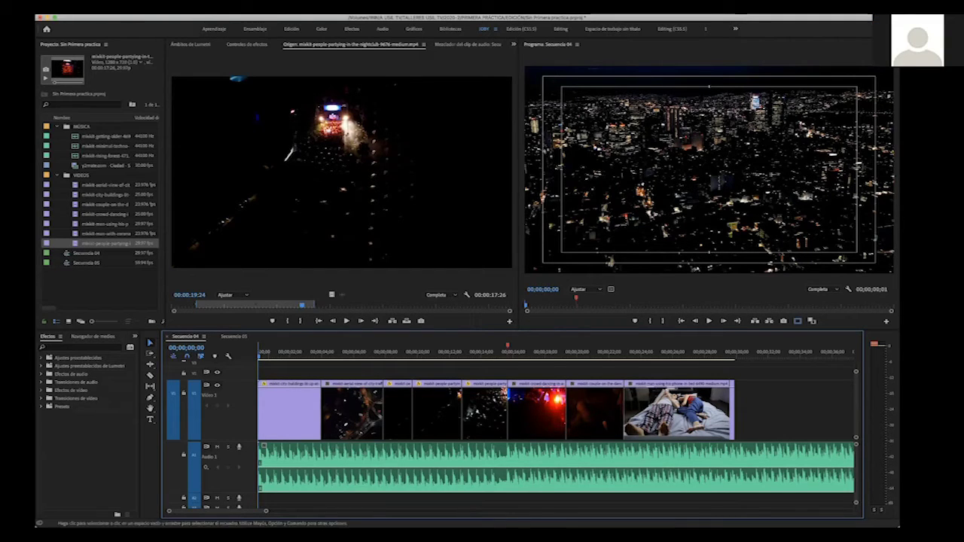
{"action": "left_click_drag", "start_coordinate": [259, 354], "coordinate": [298, 362]}
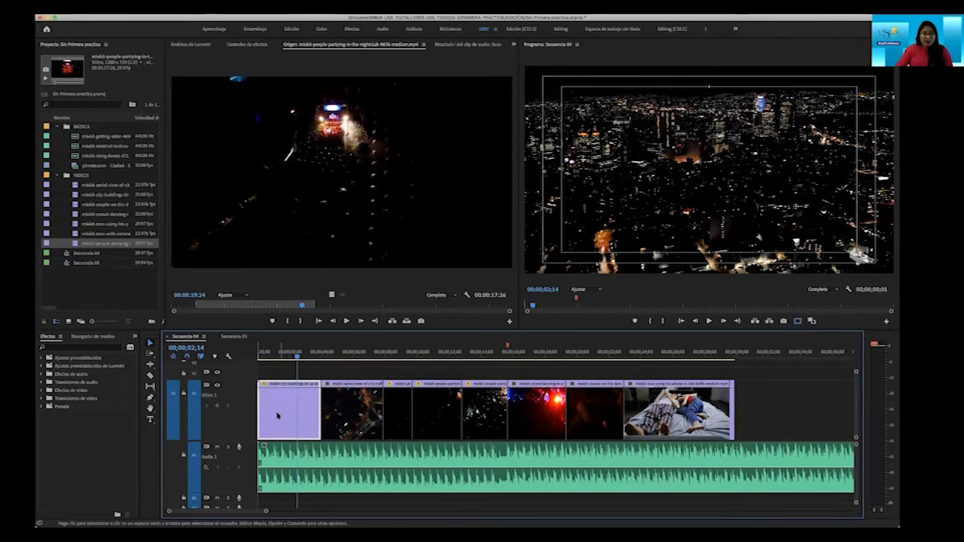
{"action": "left_click_drag", "start_coordinate": [296, 357], "coordinate": [284, 357]}
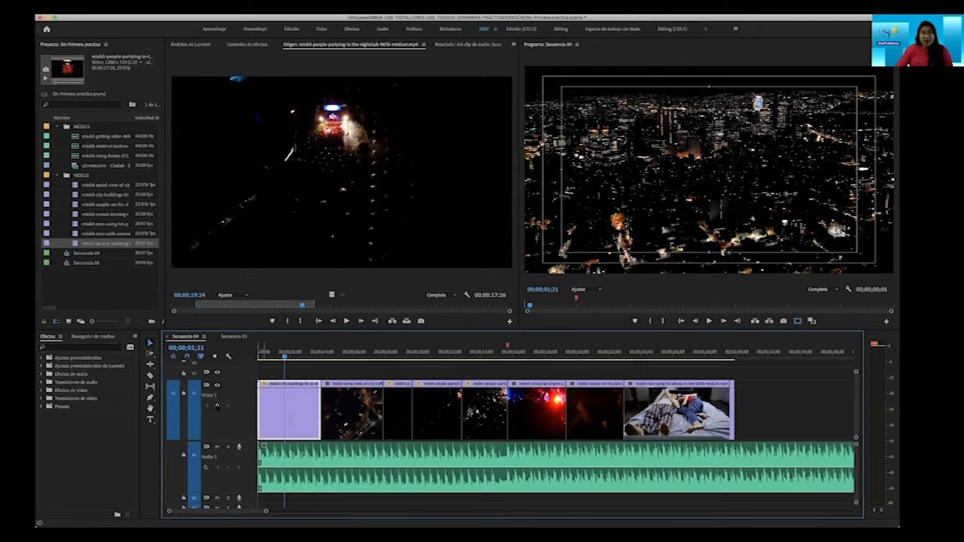
{"action": "left_click", "coordinate": [361, 411]}
{"action": "left_click", "coordinate": [391, 410]}
{"action": "left_click", "coordinate": [300, 405]}
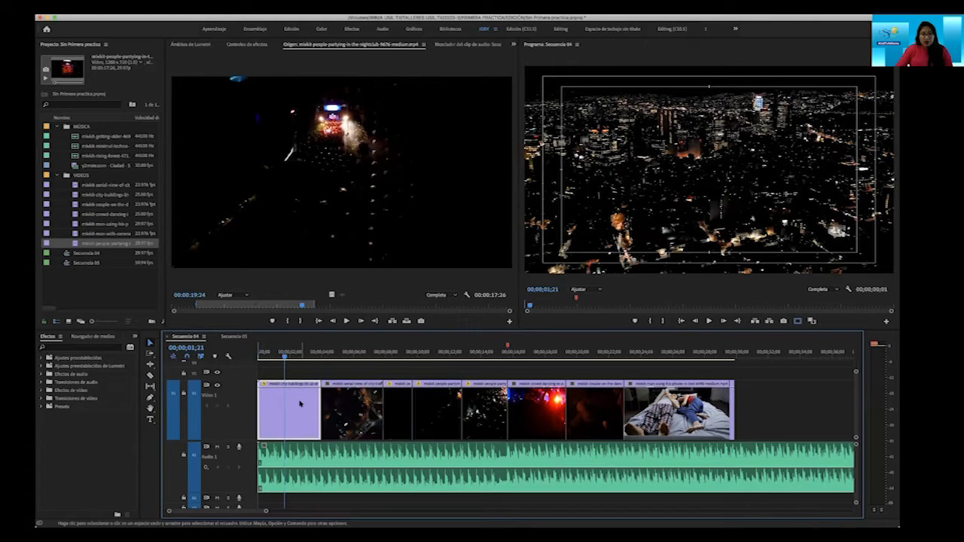
{"action": "left_click", "coordinate": [348, 406]}
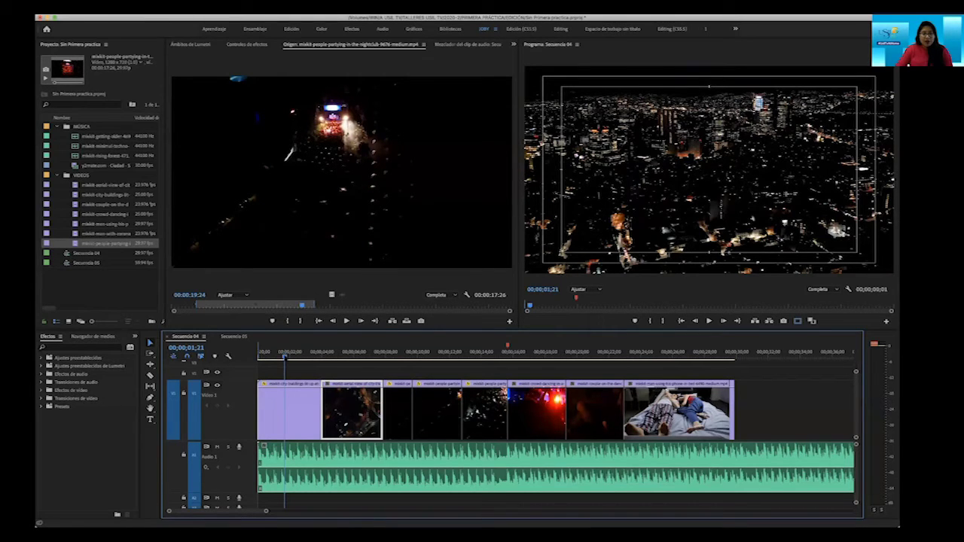
Save the project and play the whole sequence from its beginning to check the cuts against the music.
{"action": "left_click_drag", "start_coordinate": [284, 353], "coordinate": [329, 353]}
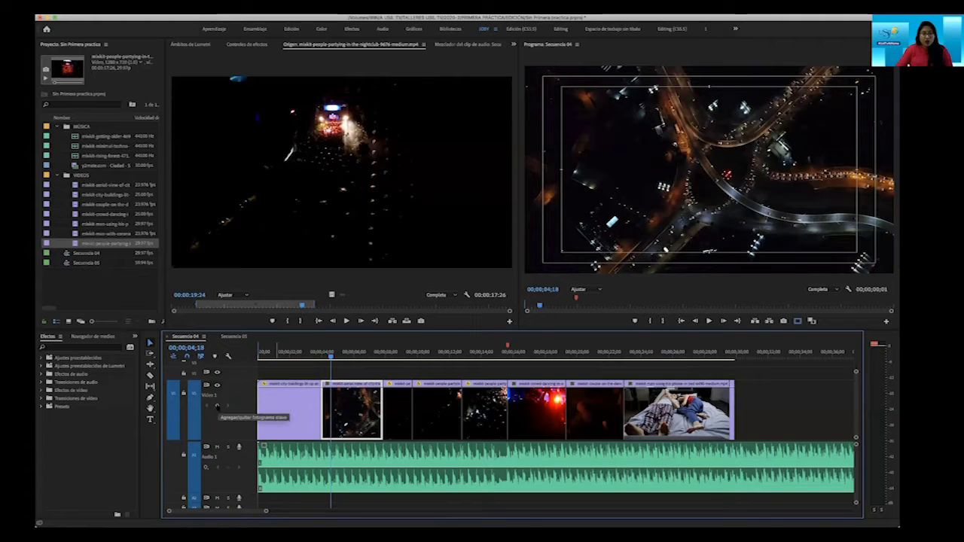
{"action": "left_click_drag", "start_coordinate": [330, 352], "coordinate": [392, 353]}
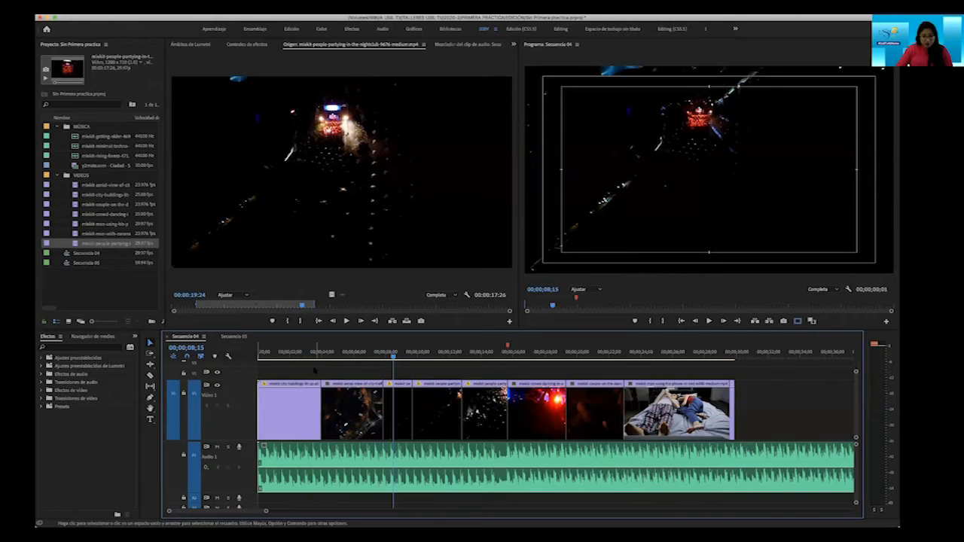
{"action": "key", "text": "super+s"}
{"action": "left_click_drag", "start_coordinate": [388, 356], "coordinate": [374, 356]}
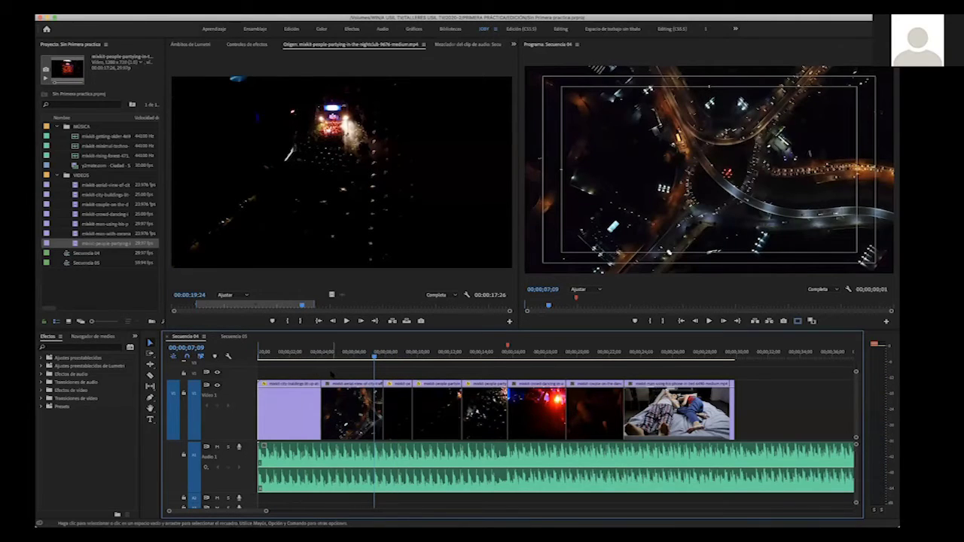
{"action": "left_click_drag", "start_coordinate": [377, 356], "coordinate": [253, 358]}
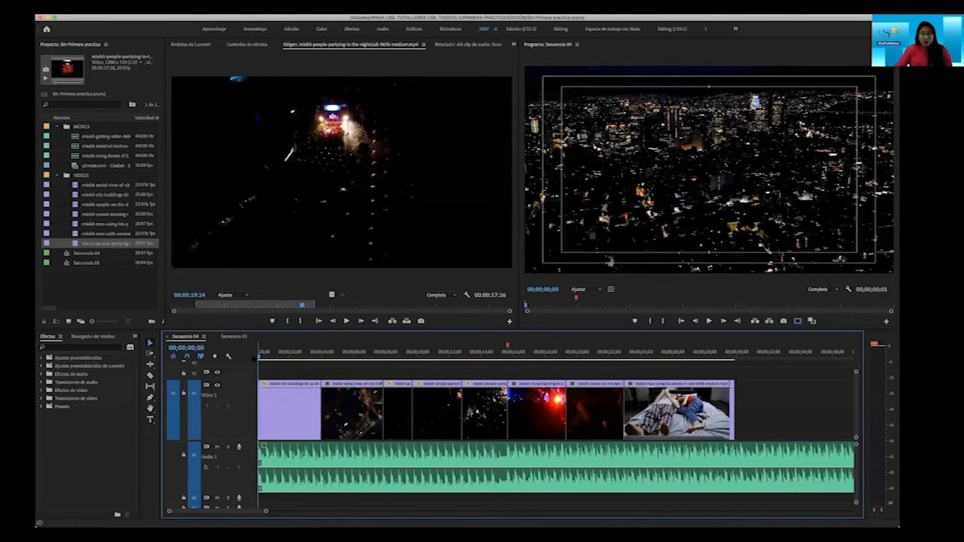
{"action": "key", "text": "space"}
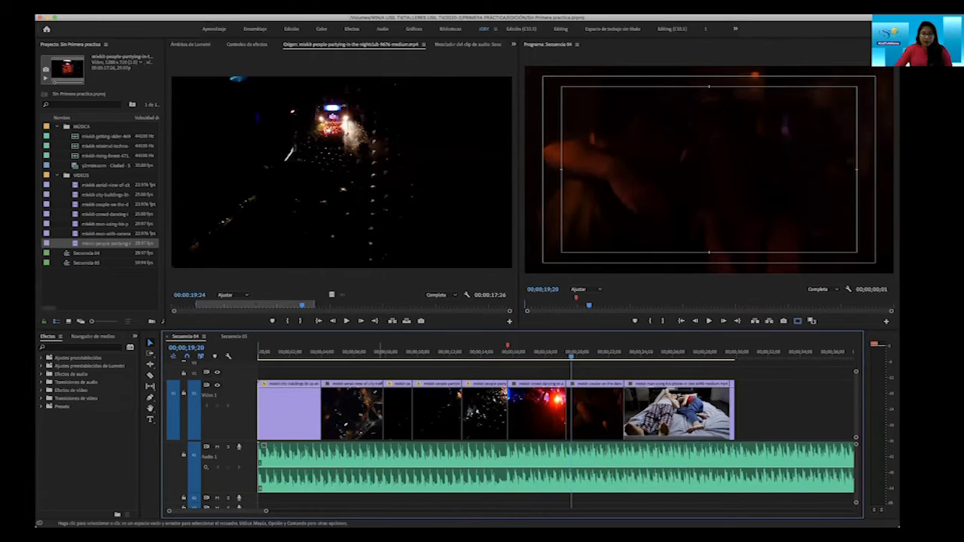
Play the section after the marker and move the couple-dancing clip and the clip behind it to start at 00;00;21;03.
{"action": "left_click_drag", "start_coordinate": [266, 512], "coordinate": [238, 511]}
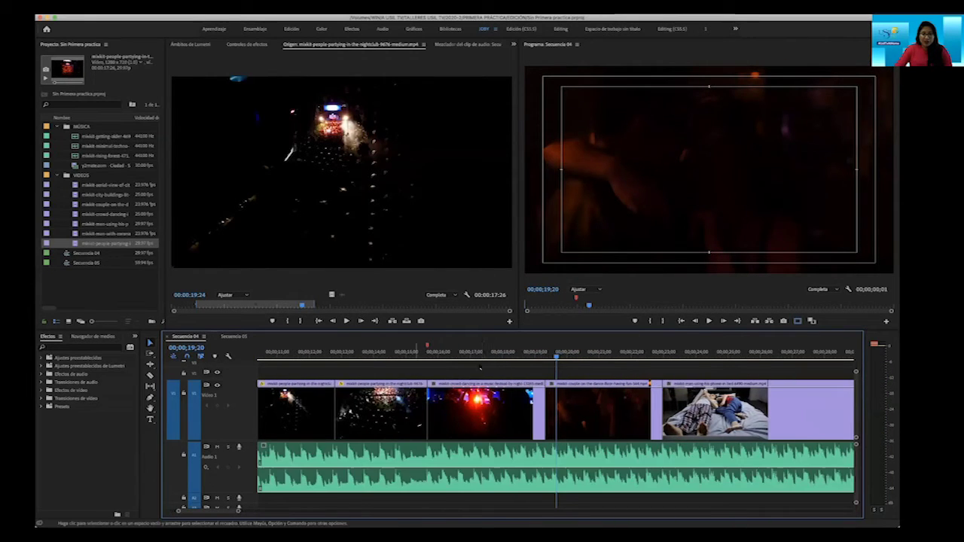
{"action": "left_click", "coordinate": [445, 349]}
{"action": "key", "text": "space"}
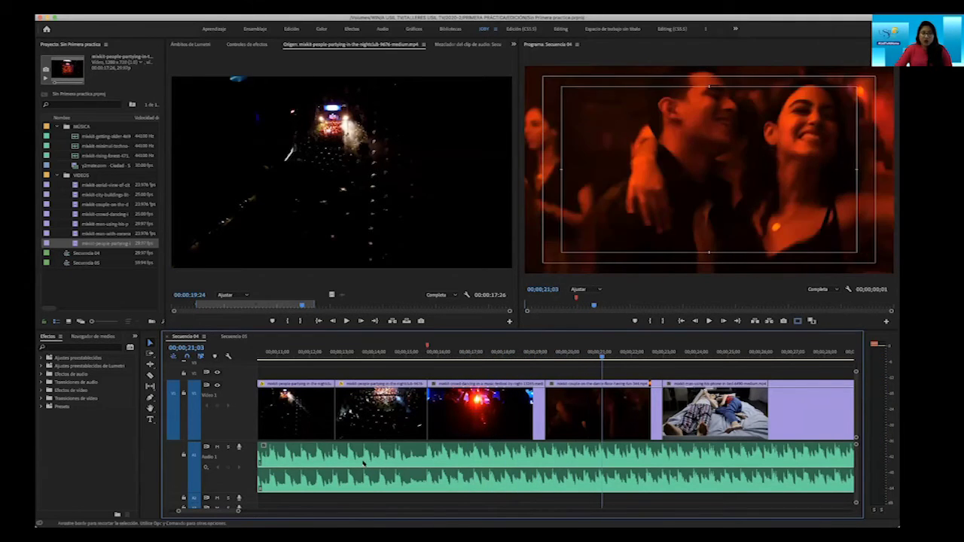
{"action": "left_click_drag", "start_coordinate": [239, 511], "coordinate": [257, 511]}
{"action": "left_click_drag", "start_coordinate": [630, 373], "coordinate": [584, 387]}
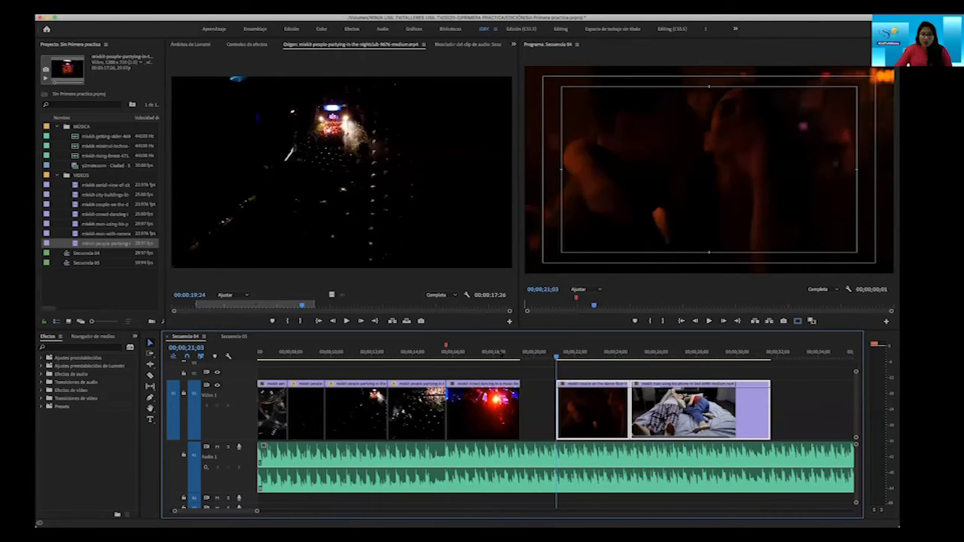
Try a speed of 120% on the crowd-dancing clip and play it from just before the marker.
{"action": "left_click", "coordinate": [495, 352]}
{"action": "key", "text": "space"}
{"action": "right_click", "coordinate": [483, 407]}
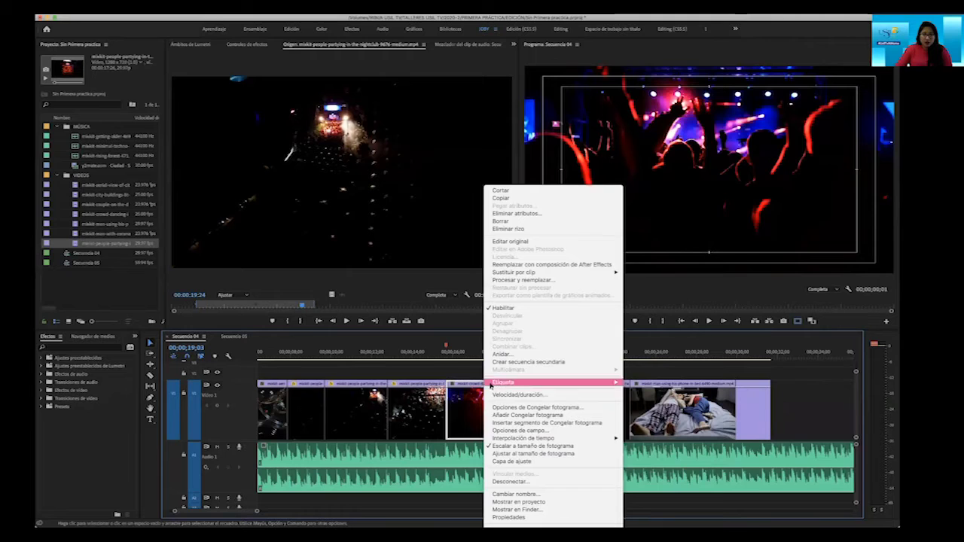
{"action": "left_click", "coordinate": [493, 393]}
{"action": "type", "text": "120"}
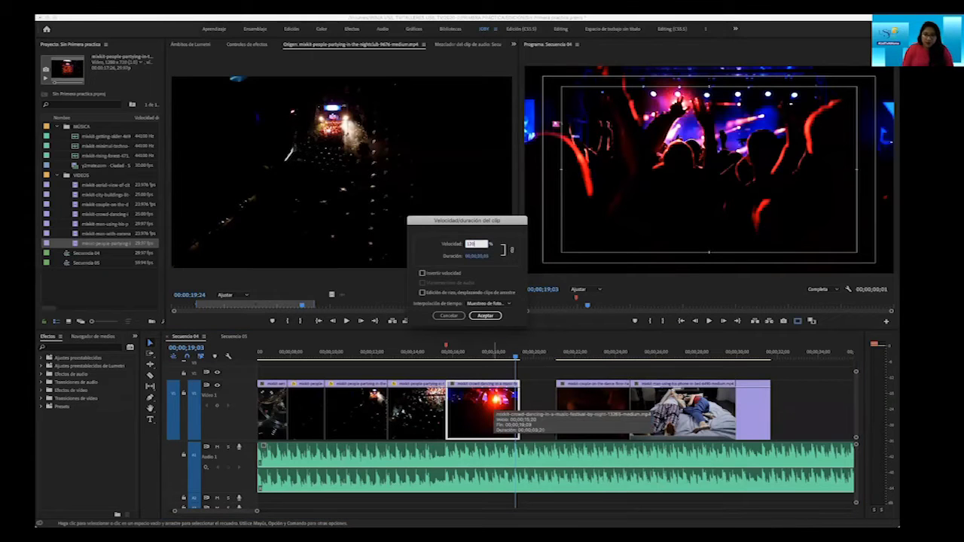
{"action": "key", "text": "Return"}
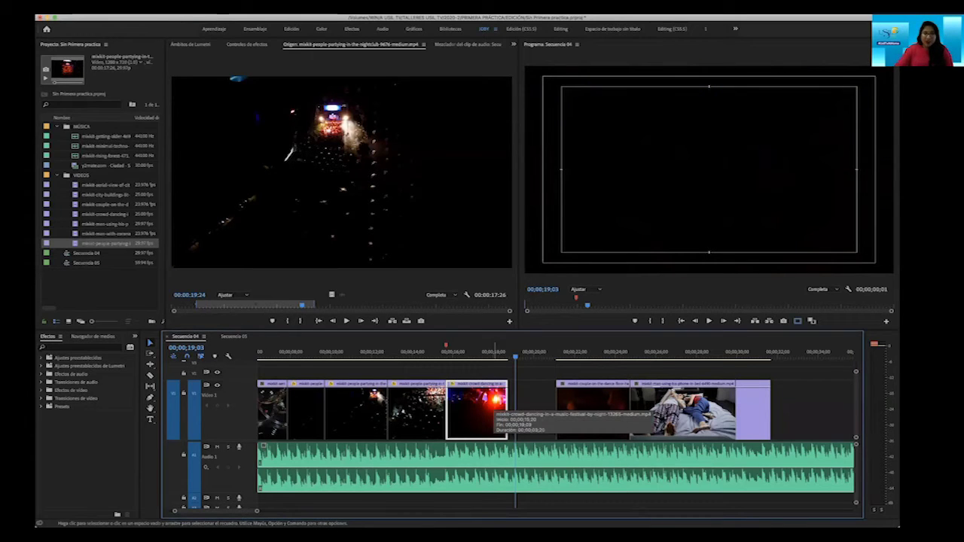
{"action": "left_click", "coordinate": [440, 352]}
{"action": "key", "text": "space"}
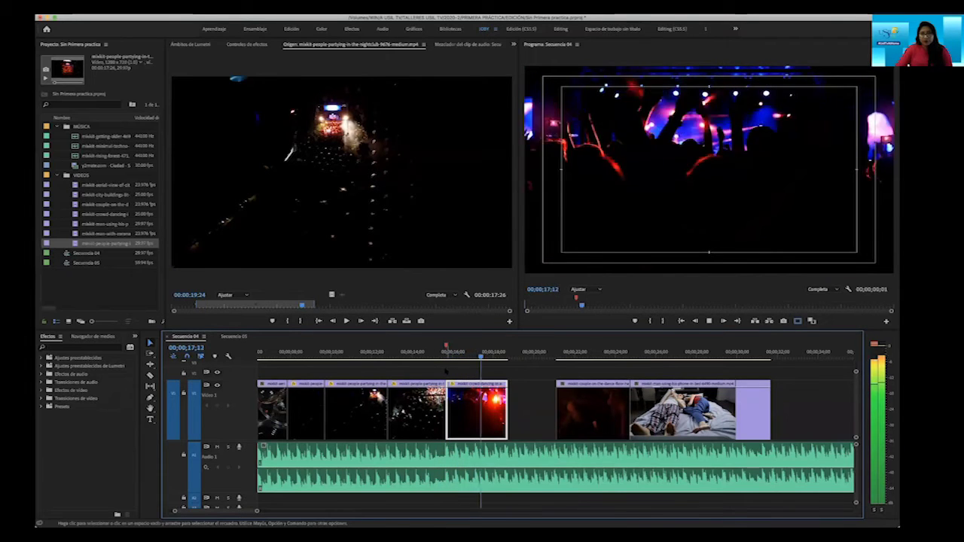
Try a speed of 150% on the crowd-dancing clip and play it from the marker.
{"action": "right_click", "coordinate": [458, 405]}
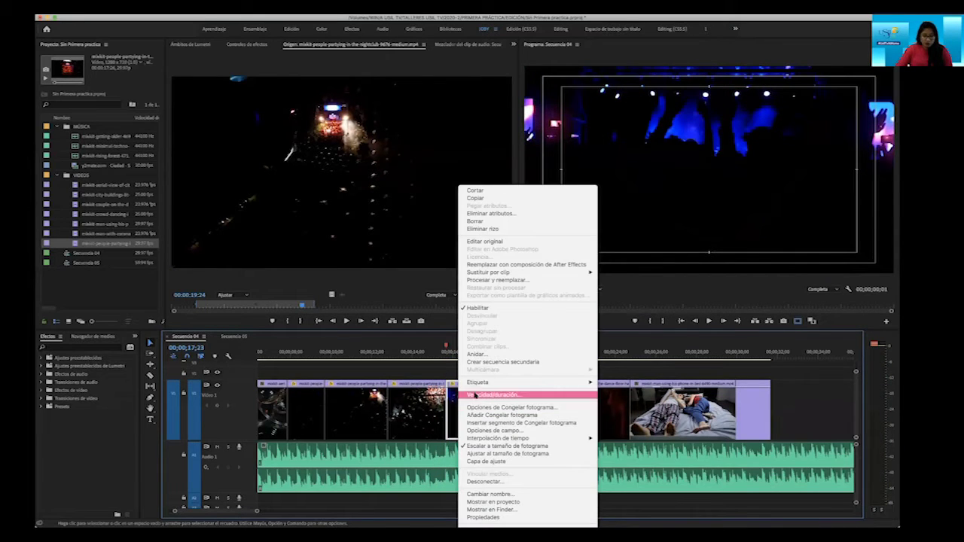
{"action": "left_click", "coordinate": [491, 394]}
{"action": "type", "text": "4"}
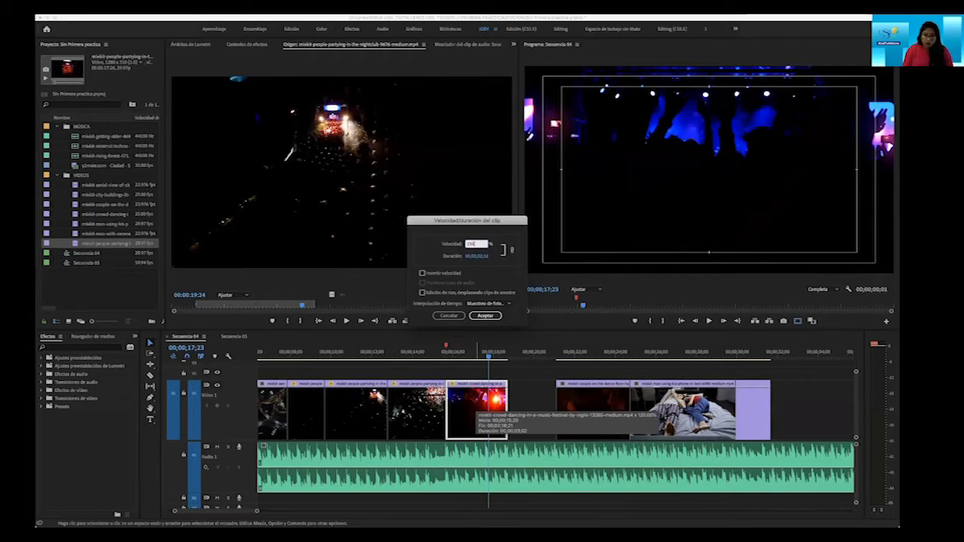
{"action": "key", "text": "Return"}
{"action": "left_click", "coordinate": [446, 351]}
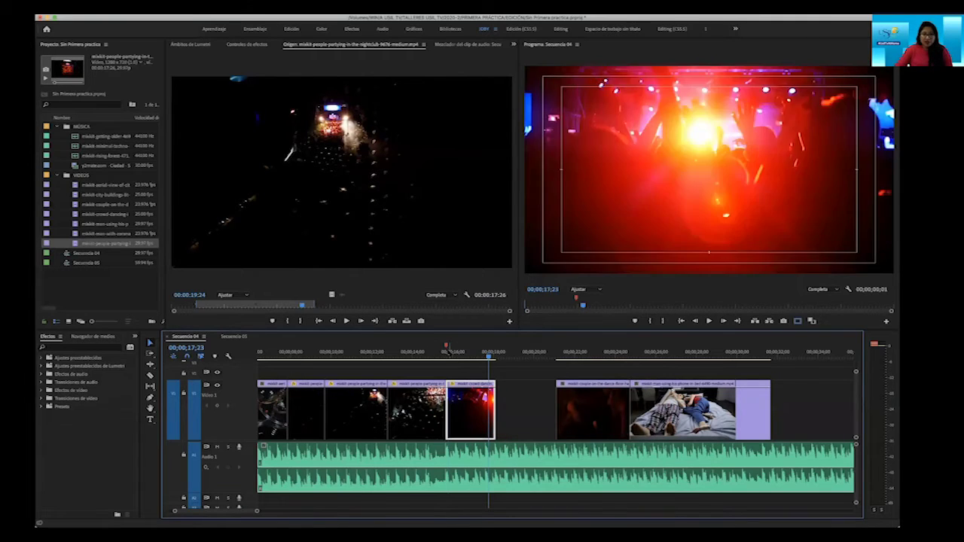
{"action": "key", "text": "space"}
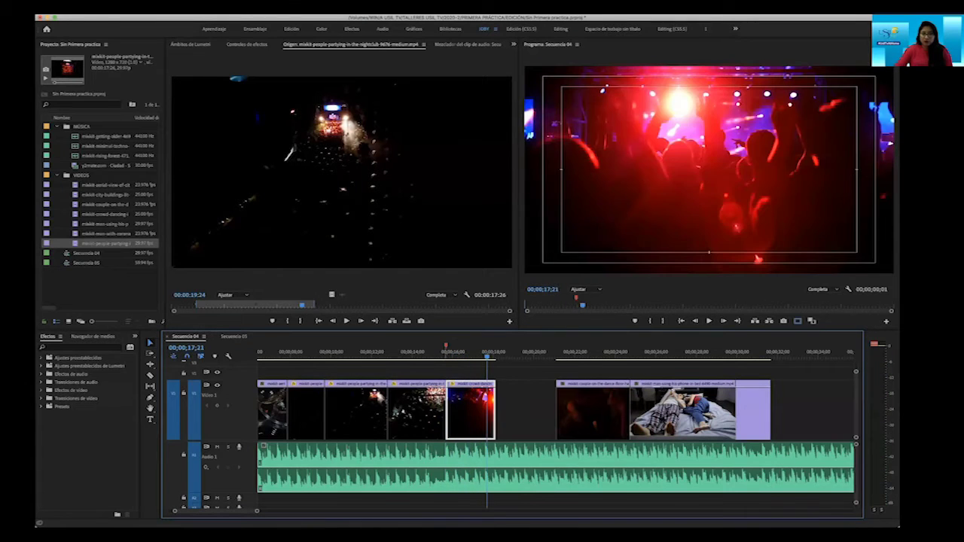
Set the speed of the crowd-dancing clip to 200% and extend its end to about 00;00;19;07, checking it in playback.
{"action": "right_click", "coordinate": [467, 395]}
{"action": "left_click", "coordinate": [490, 395]}
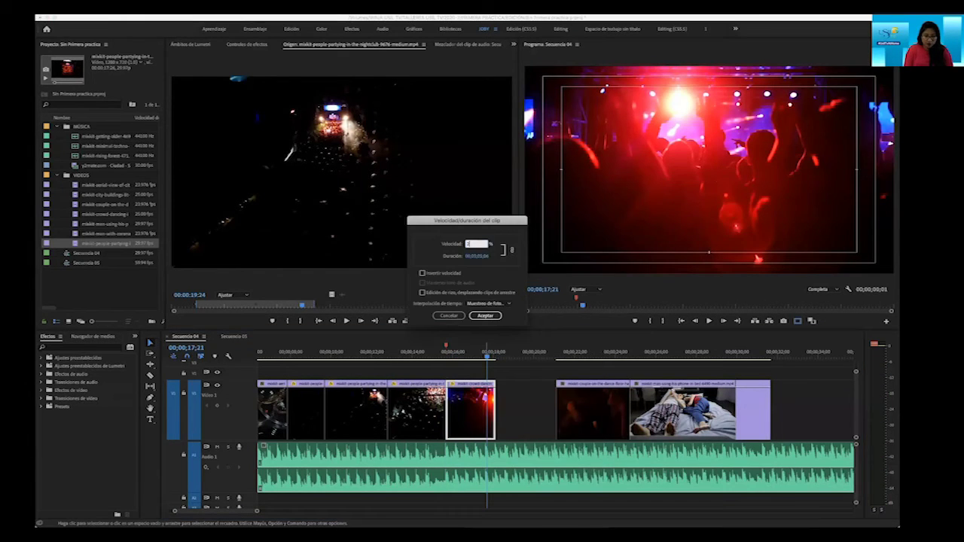
{"action": "key", "text": "Return"}
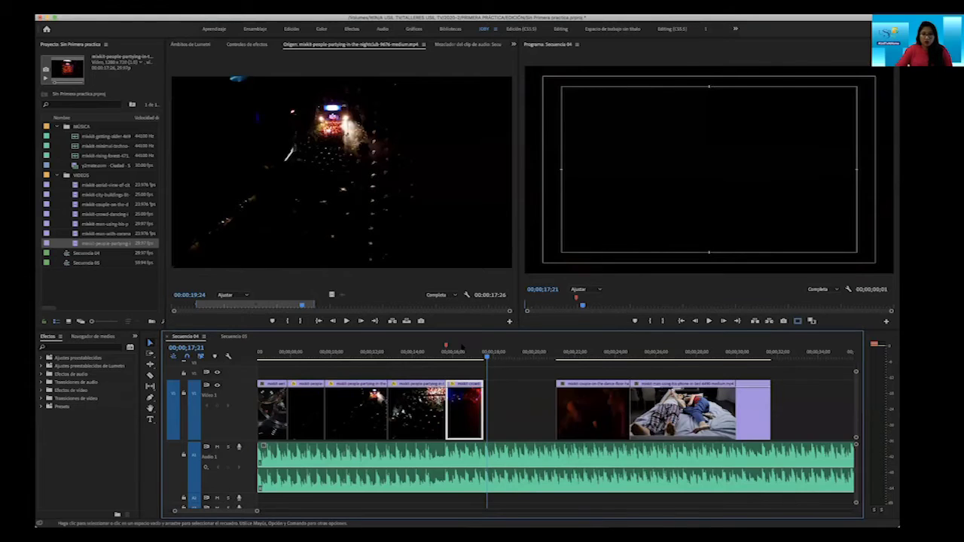
{"action": "left_click", "coordinate": [461, 348]}
{"action": "left_click_drag", "start_coordinate": [483, 384], "coordinate": [516, 380]}
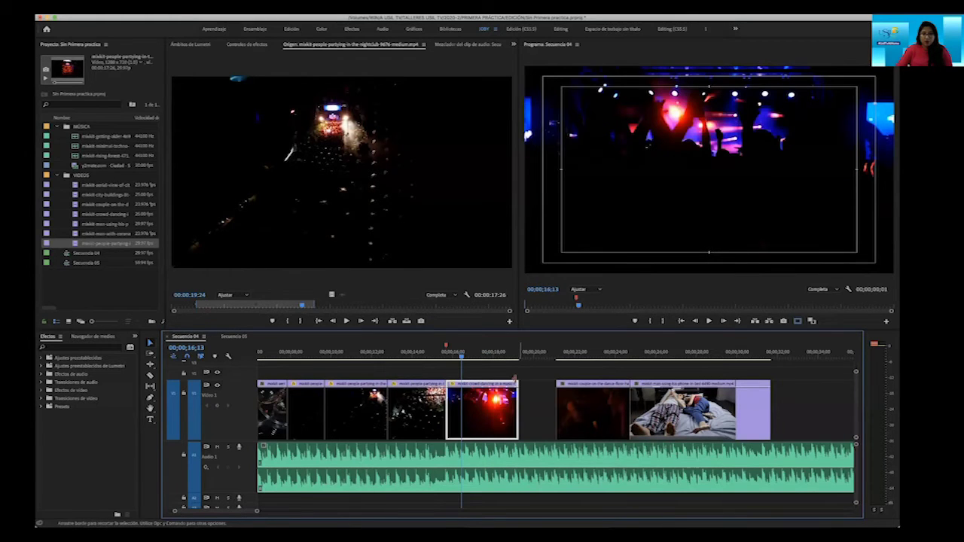
{"action": "key", "text": "space"}
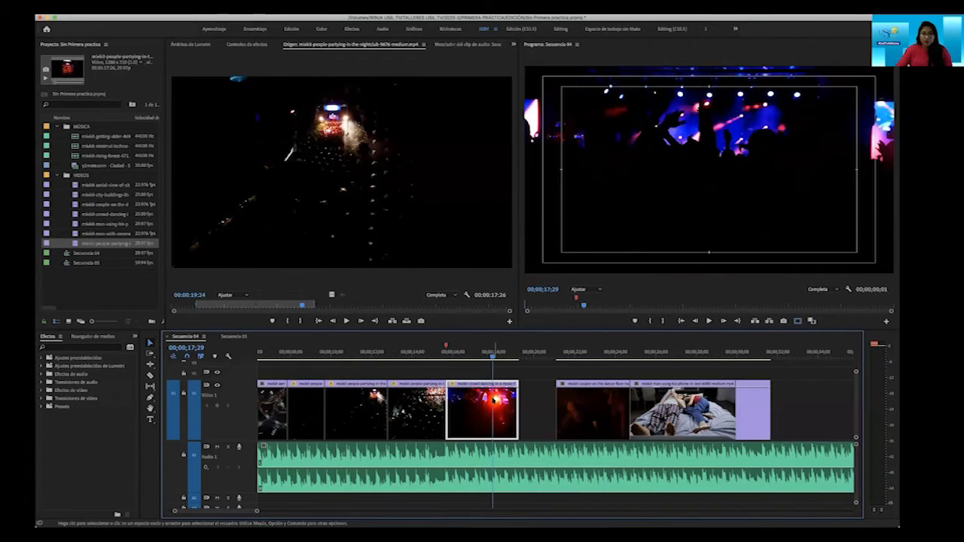
Try a speed of 250% on the crowd-dancing clip and play it from shortly after the marker.
{"action": "right_click", "coordinate": [495, 395]}
{"action": "left_click", "coordinate": [531, 395]}
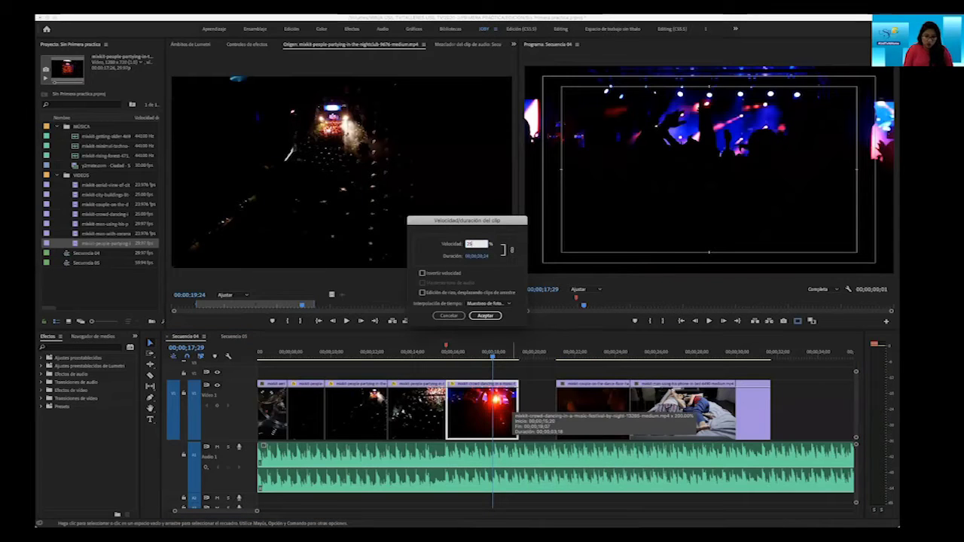
{"action": "key", "text": "Return"}
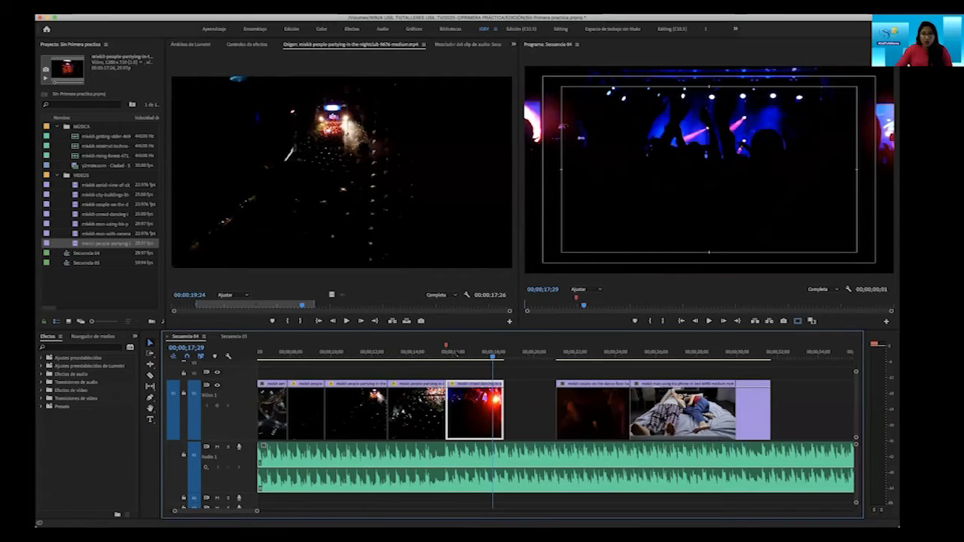
{"action": "left_click", "coordinate": [455, 352]}
{"action": "key", "text": "space"}
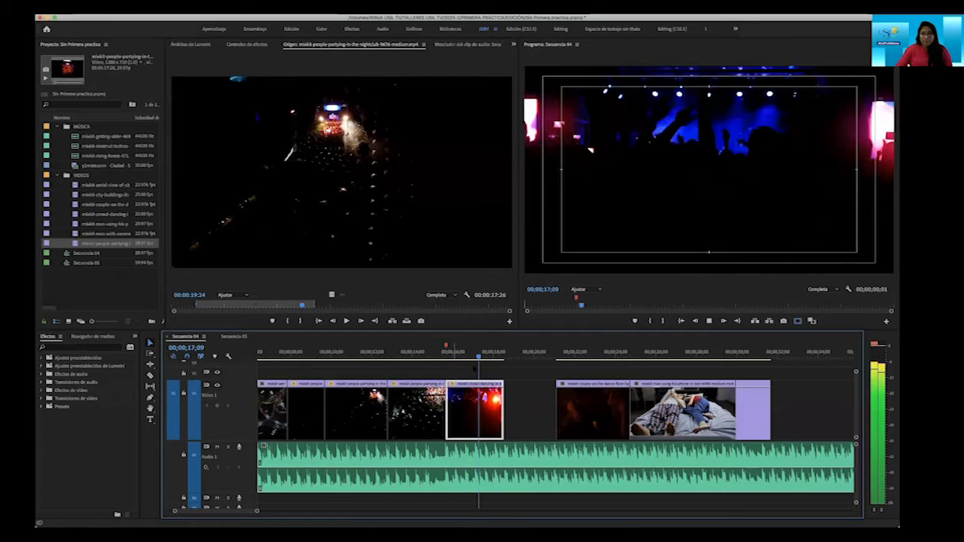
{"action": "key", "text": "space"}
Extend the end of the crowd-dancing clip to about 00;00;19;26 and play it again.
{"action": "left_click_drag", "start_coordinate": [503, 406], "coordinate": [533, 407]}
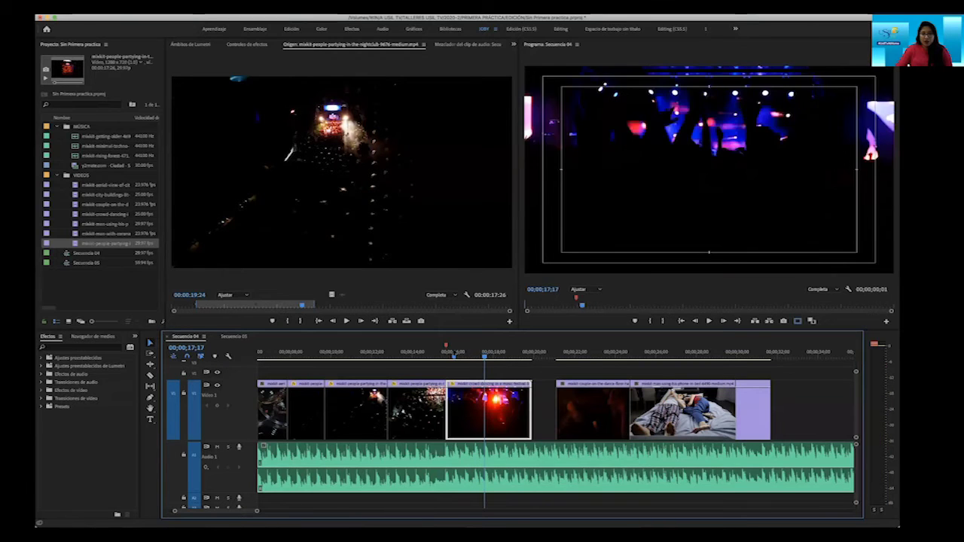
{"action": "left_click", "coordinate": [454, 353]}
{"action": "key", "text": "space"}
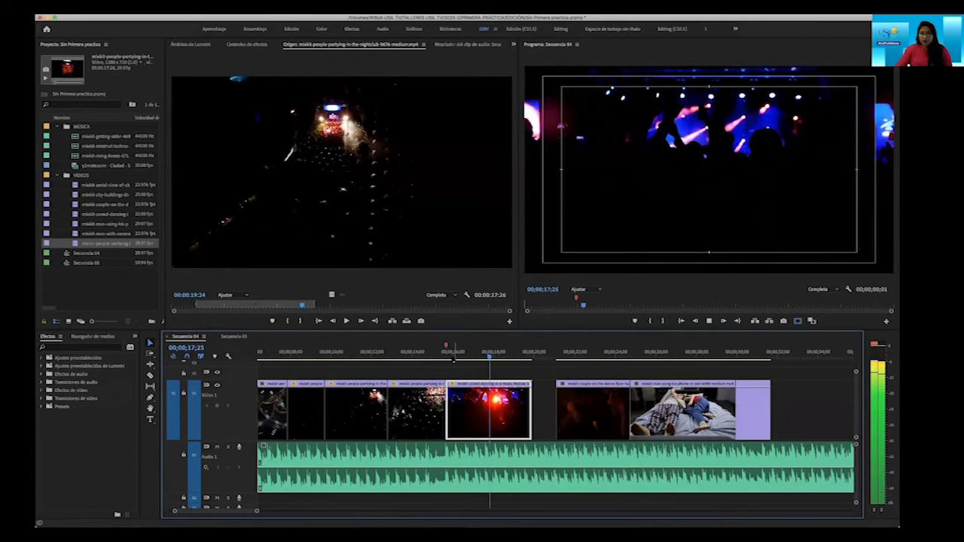
Try a speed of 300% on the crowd-dancing clip and play it from just before the marker.
{"action": "right_click", "coordinate": [473, 411]}
{"action": "left_click", "coordinate": [508, 395]}
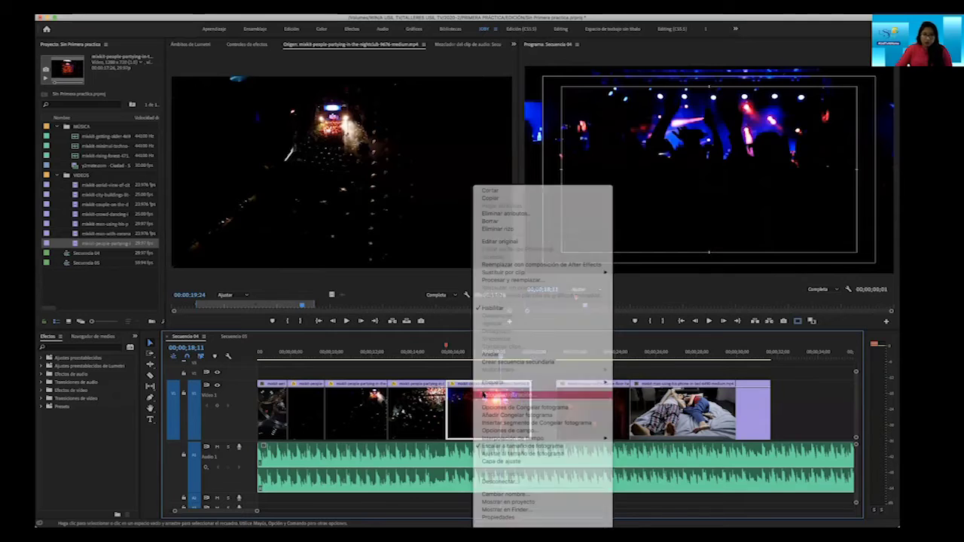
{"action": "type", "text": "30"}
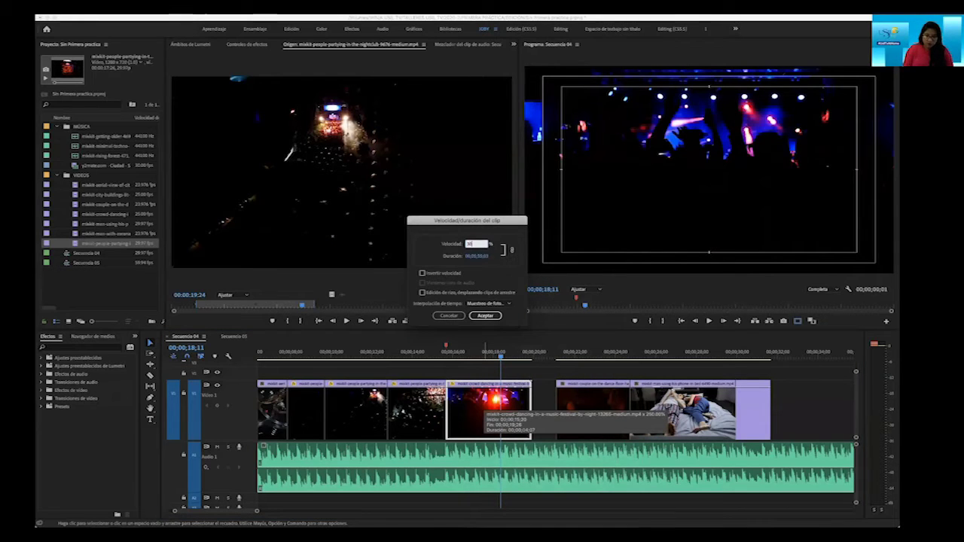
{"action": "type", "text": "0"}
{"action": "key", "text": "Return"}
{"action": "left_click_drag", "start_coordinate": [446, 350], "coordinate": [441, 350]}
{"action": "key", "text": "space"}
{"action": "key", "text": "l"}
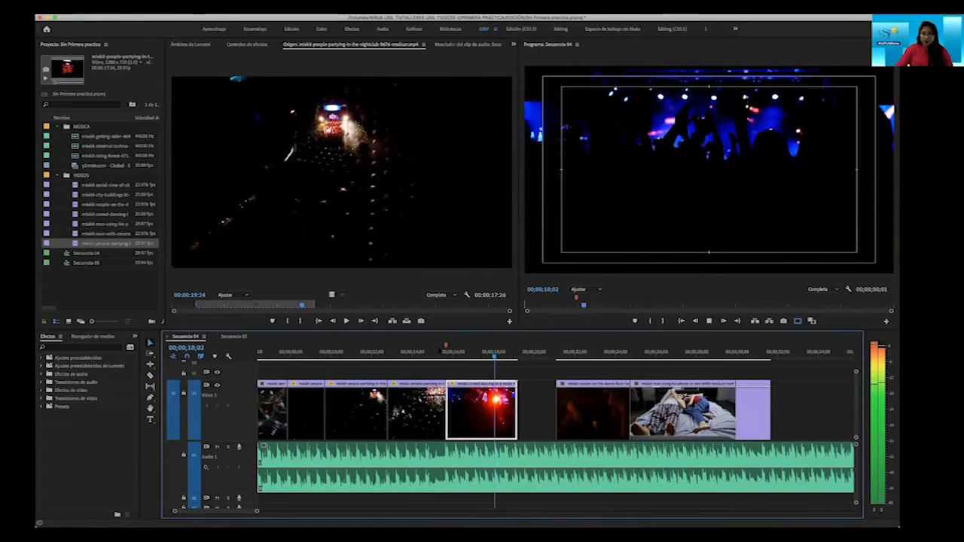
{"action": "key", "text": "space"}
Set the speed of the crowd-dancing clip to 350% and play it from before the marker past its end.
{"action": "right_click", "coordinate": [474, 403]}
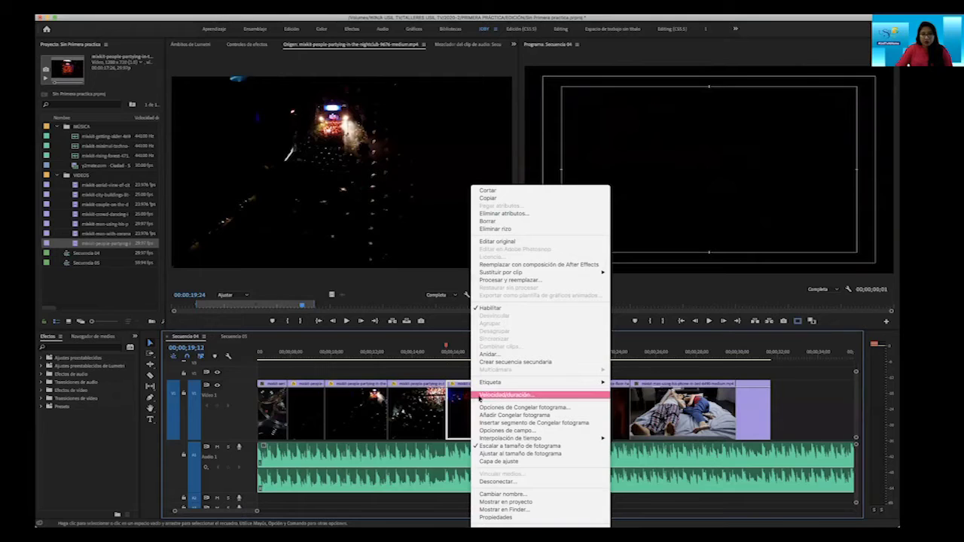
{"action": "left_click", "coordinate": [482, 395]}
{"action": "type", "text": "3"}
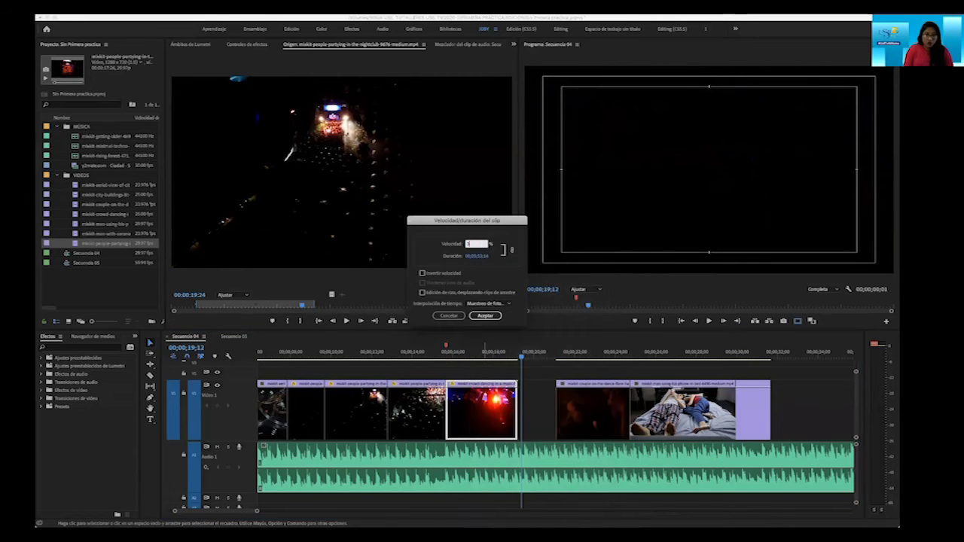
{"action": "type", "text": "50"}
{"action": "key", "text": "Return"}
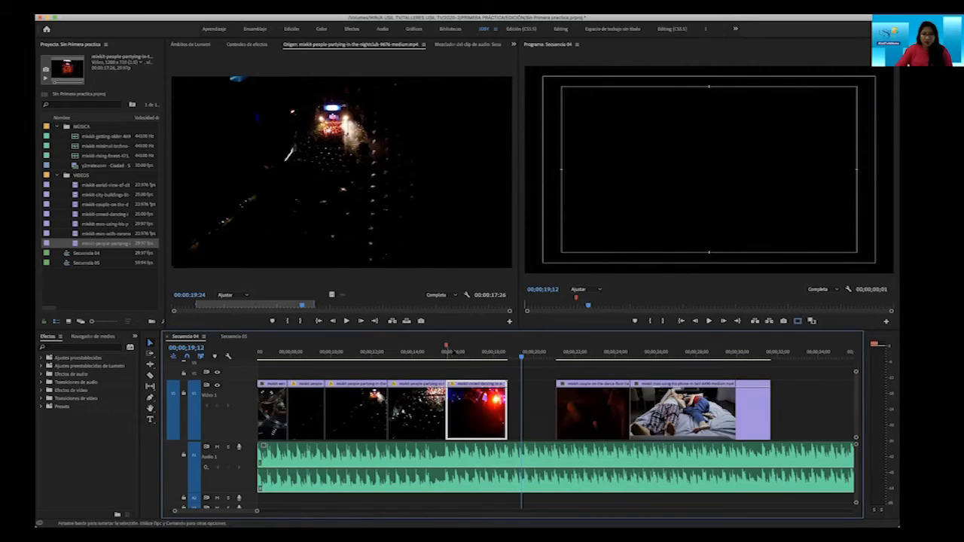
{"action": "left_click", "coordinate": [431, 352]}
{"action": "key", "text": "space"}
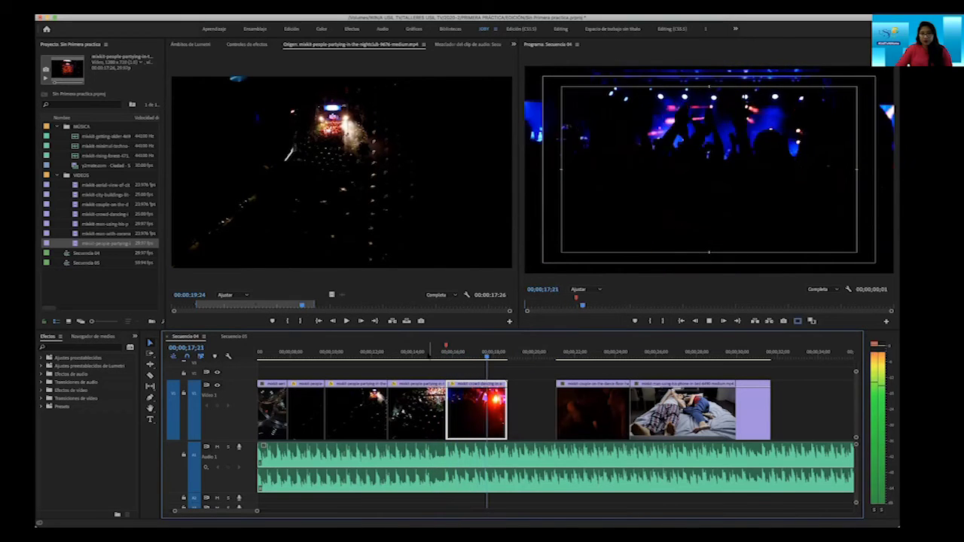
{"action": "key", "text": "space"}
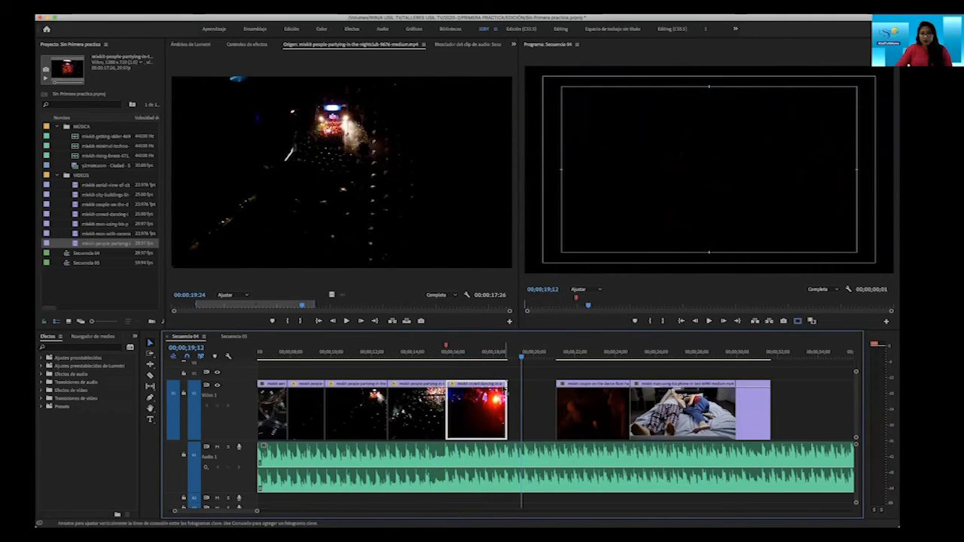
{"action": "left_click_drag", "start_coordinate": [506, 381], "coordinate": [436, 385]}
{"action": "key", "text": "super+z"}
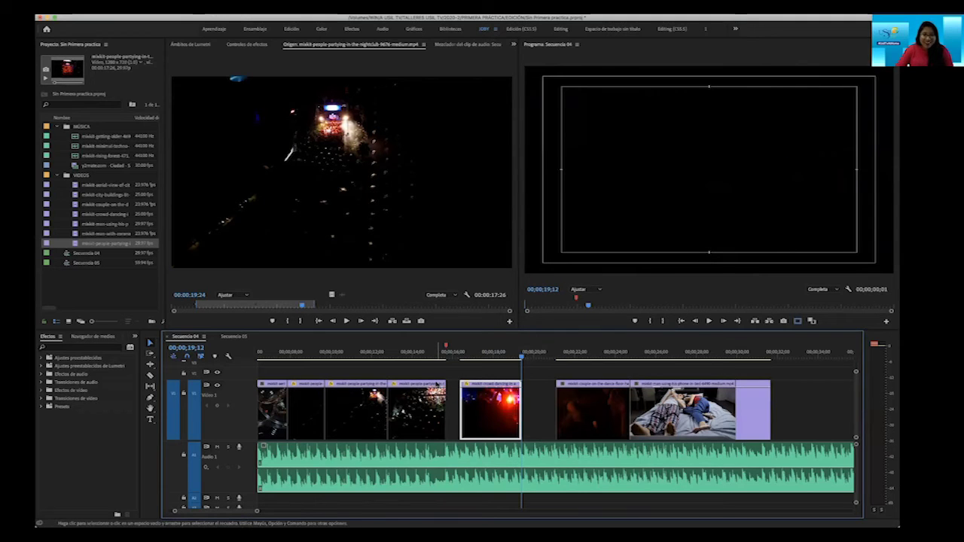
{"action": "key", "text": "super+z"}
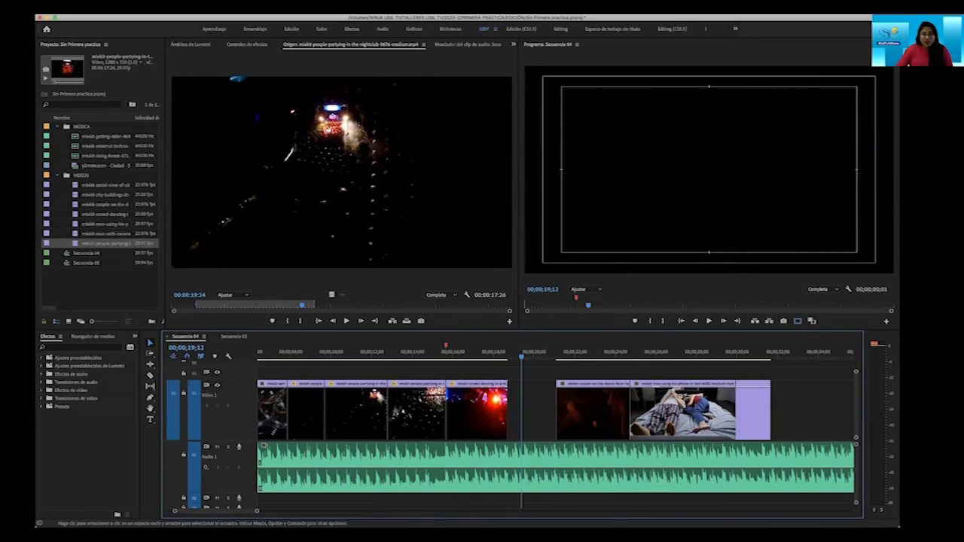
Try a speed of 340% on the crowd-dancing clip.
{"action": "right_click", "coordinate": [470, 388]}
{"action": "left_click", "coordinate": [485, 397]}
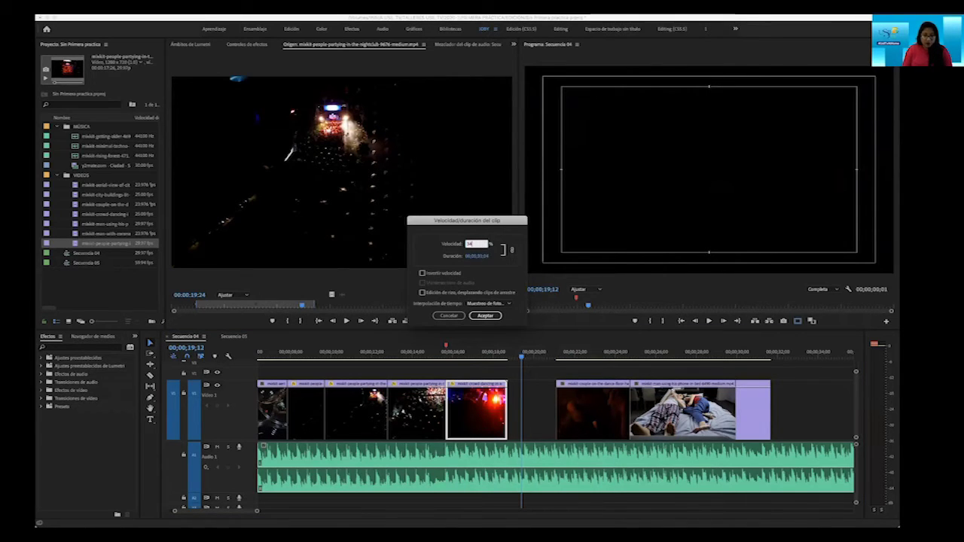
{"action": "key", "text": "Return"}
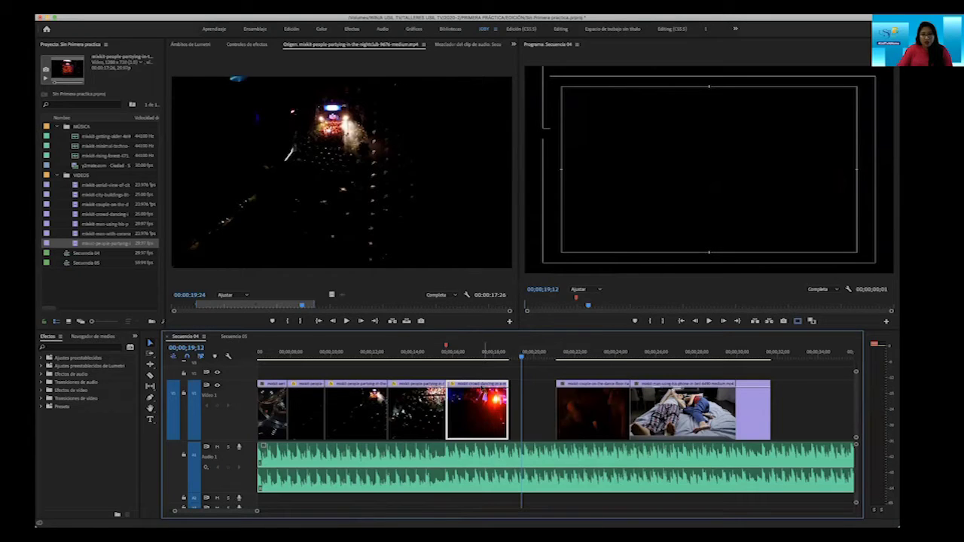
{"action": "right_click", "coordinate": [482, 388]}
{"action": "left_click", "coordinate": [448, 339]}
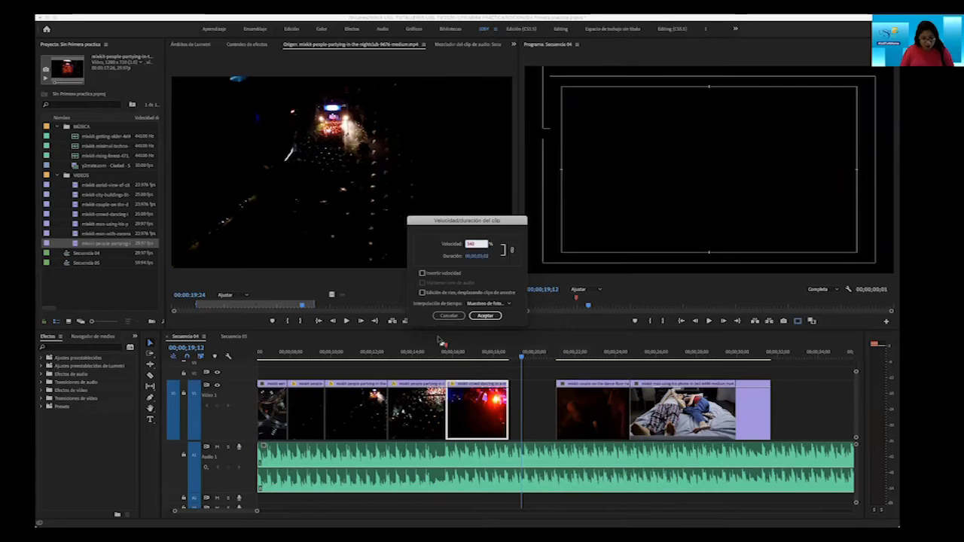
{"action": "key", "text": "Return"}
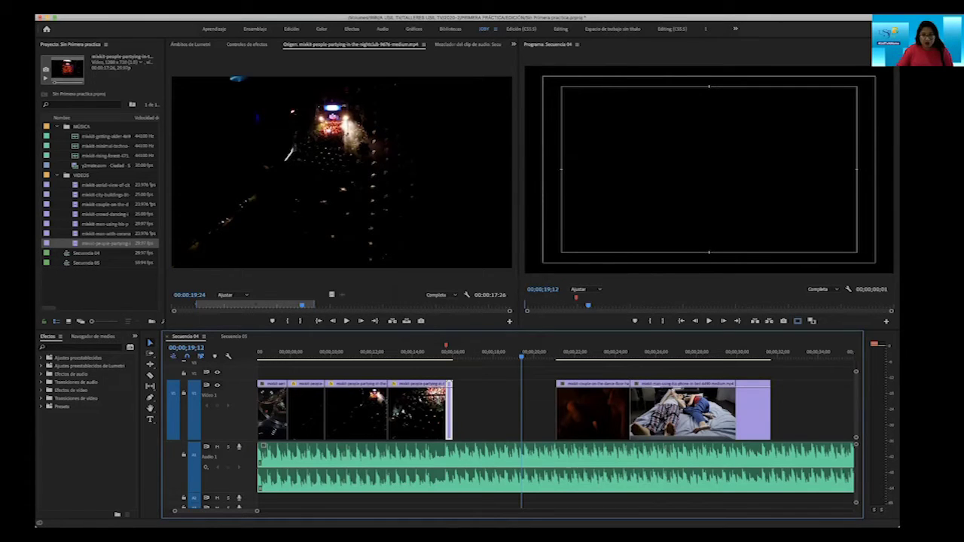
{"action": "key", "text": "ctrl+z"}
Try a speed of 320% on the crowd-dancing clip.
{"action": "right_click", "coordinate": [468, 410]}
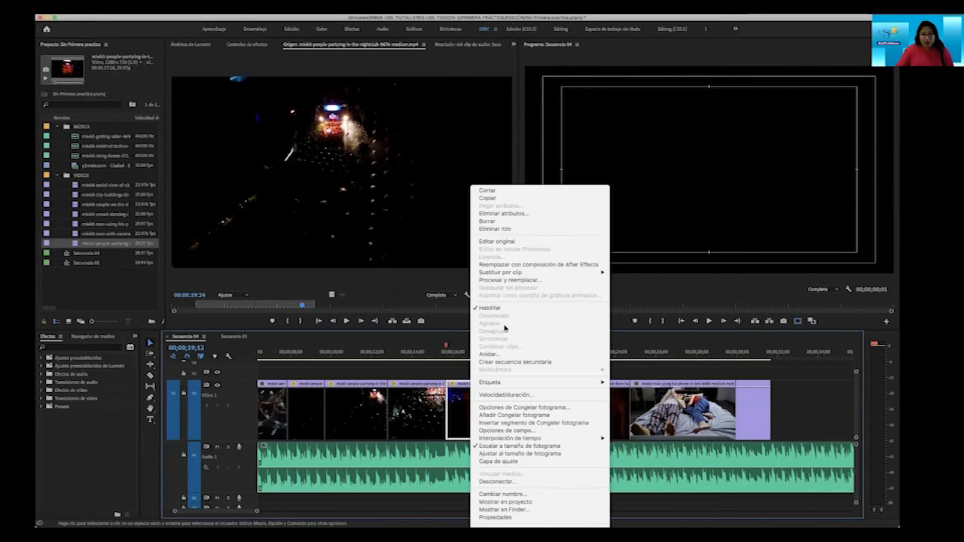
{"action": "left_click", "coordinate": [497, 393]}
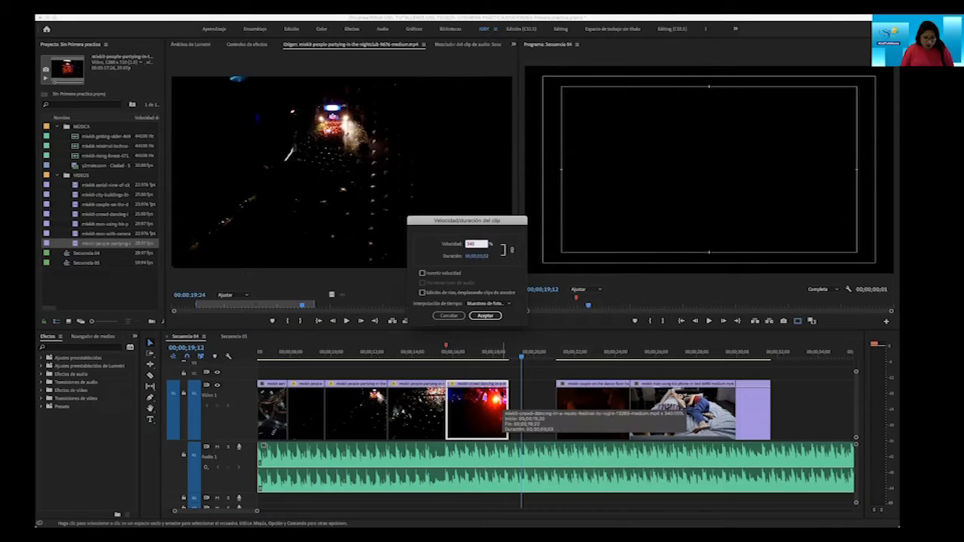
{"action": "key", "text": "Return"}
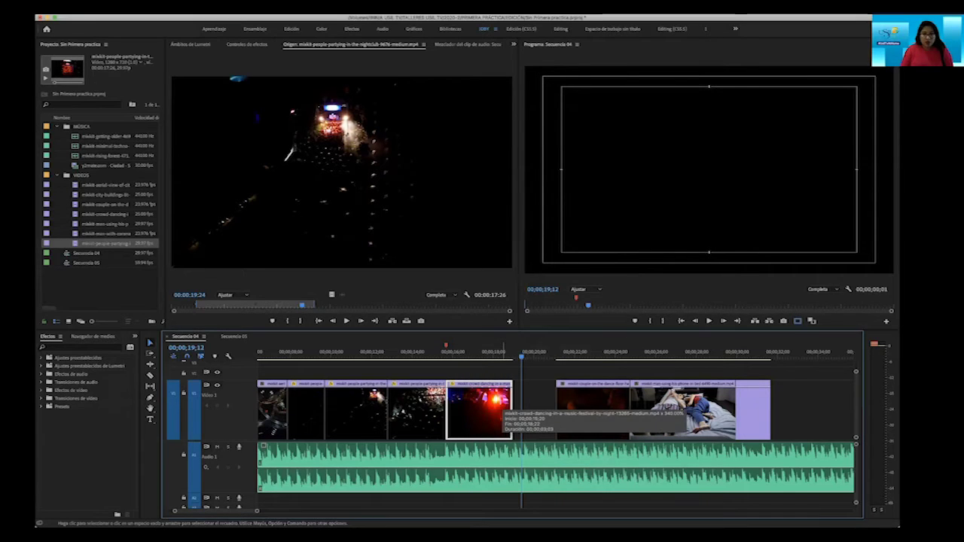
Try a speed of 300% on the crowd-dancing clip and play it from just before the marker past its end.
{"action": "right_click", "coordinate": [484, 398]}
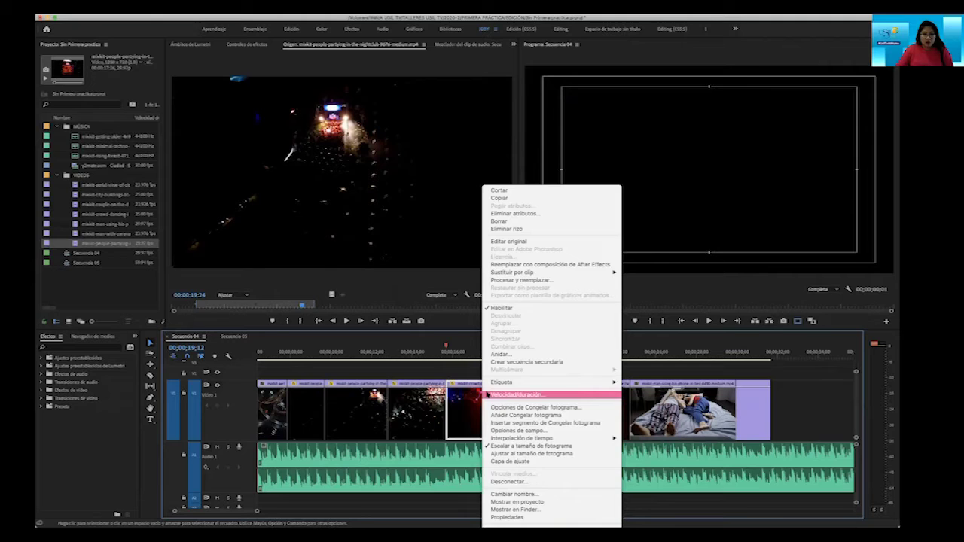
{"action": "left_click", "coordinate": [487, 395]}
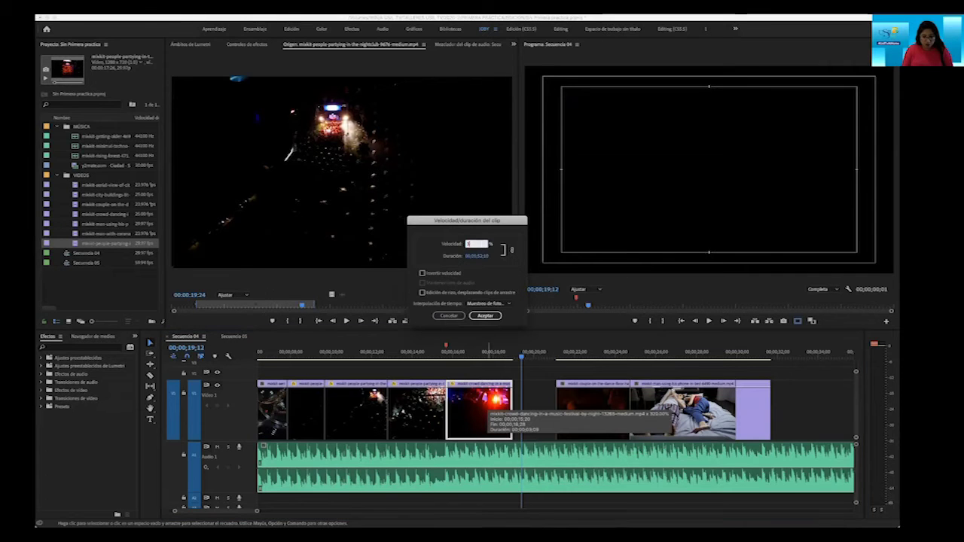
{"action": "key", "text": "Return"}
{"action": "left_click", "coordinate": [443, 352]}
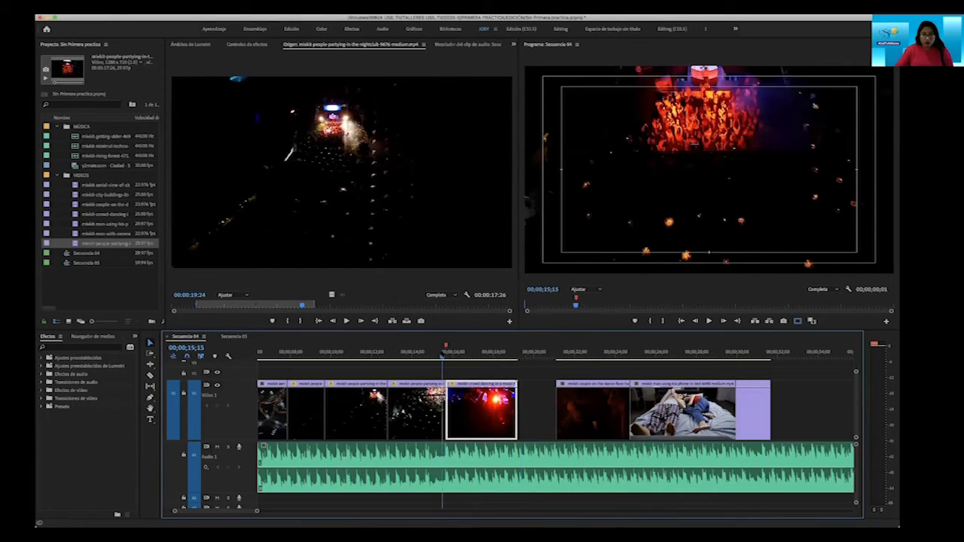
{"action": "key", "text": "space"}
{"action": "left_click", "coordinate": [524, 399]}
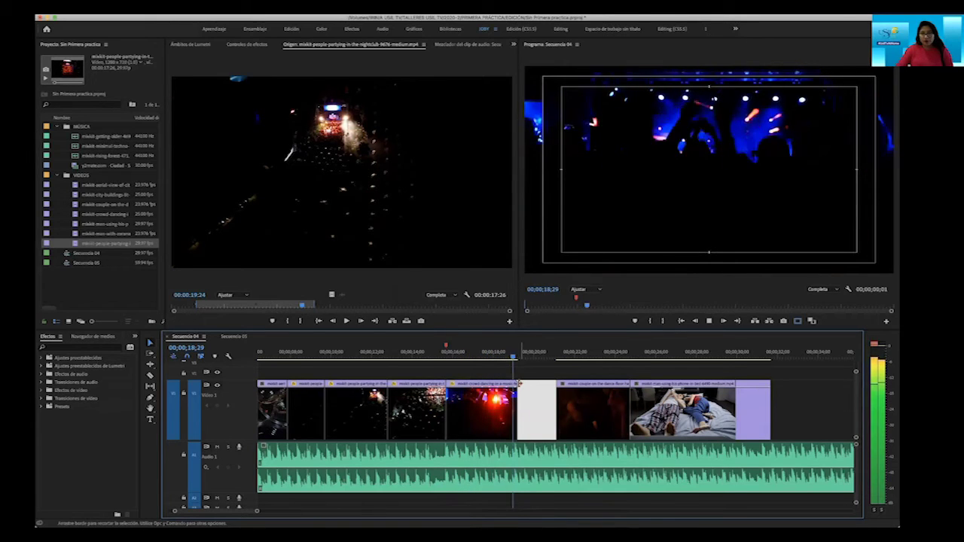
{"action": "key", "text": "space"}
Step back to the musical cut point at 00;00;19;15 and set the speed of the crowd-dancing clip to 280%.
{"action": "key", "text": "Left"}
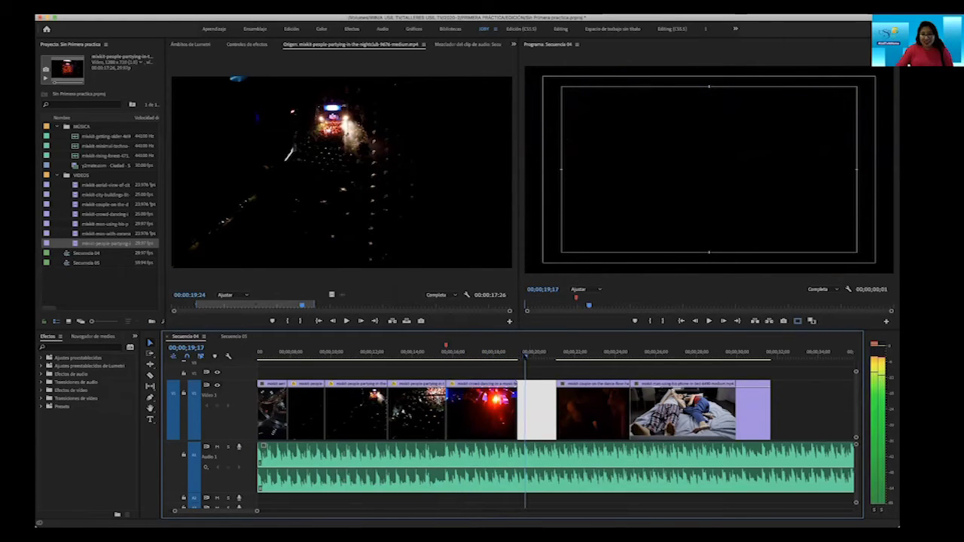
{"action": "key", "text": "Left"}
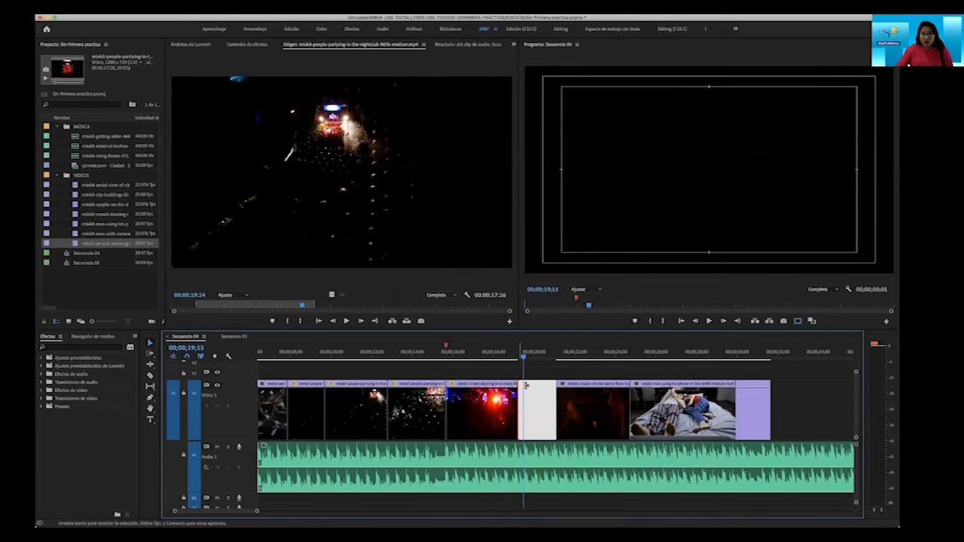
{"action": "right_click", "coordinate": [476, 396]}
{"action": "left_click", "coordinate": [486, 396]}
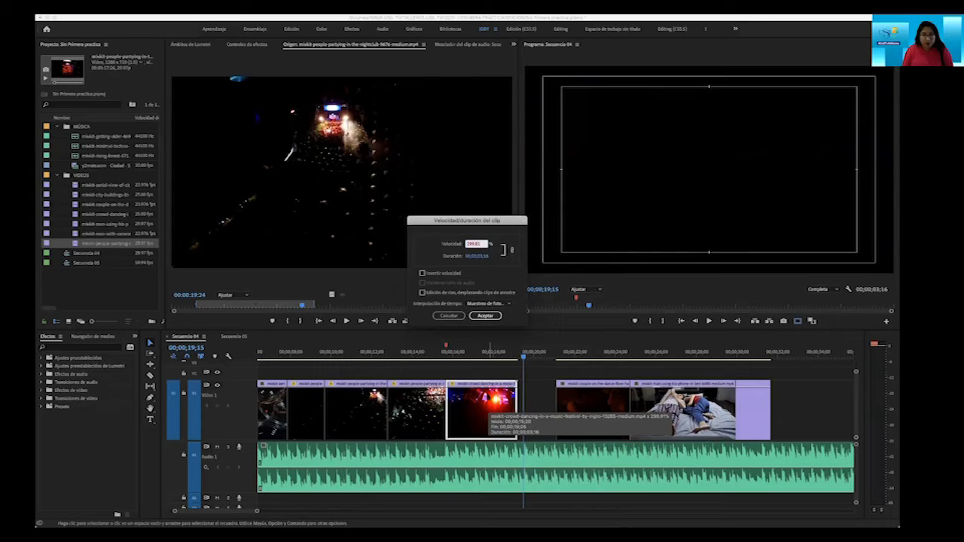
{"action": "type", "text": "28"}
{"action": "key", "text": "Return"}
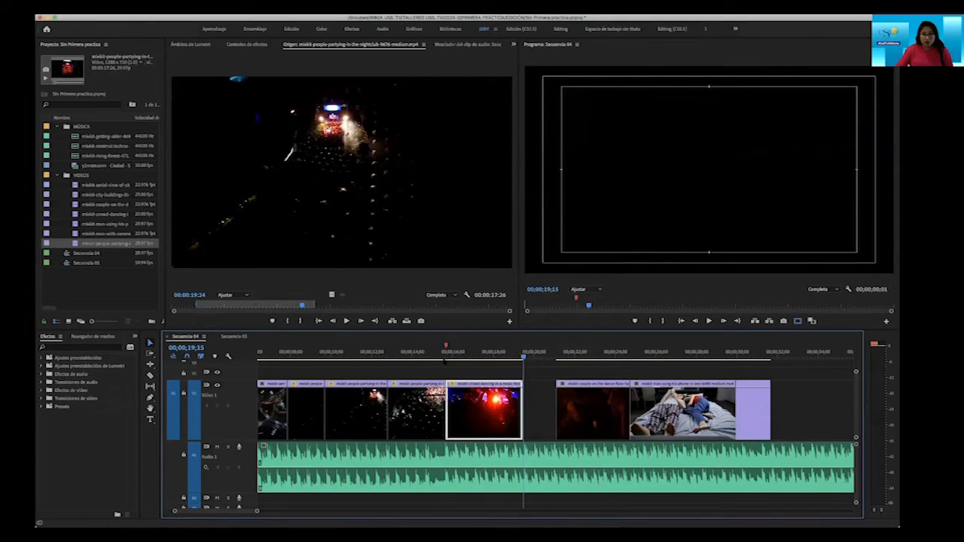
Move the couple-on-the-dance-floor clip against the end of the crowd-dancing clip and play through both.
{"action": "left_click_drag", "start_coordinate": [573, 387], "coordinate": [540, 387]}
{"action": "key", "text": "space"}
{"action": "left_click", "coordinate": [499, 375]}
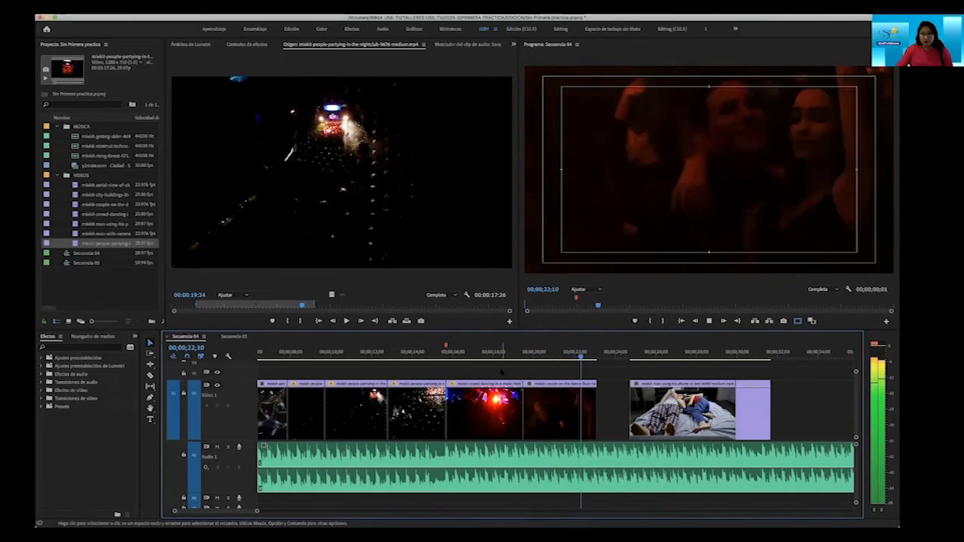
{"action": "key", "text": "space"}
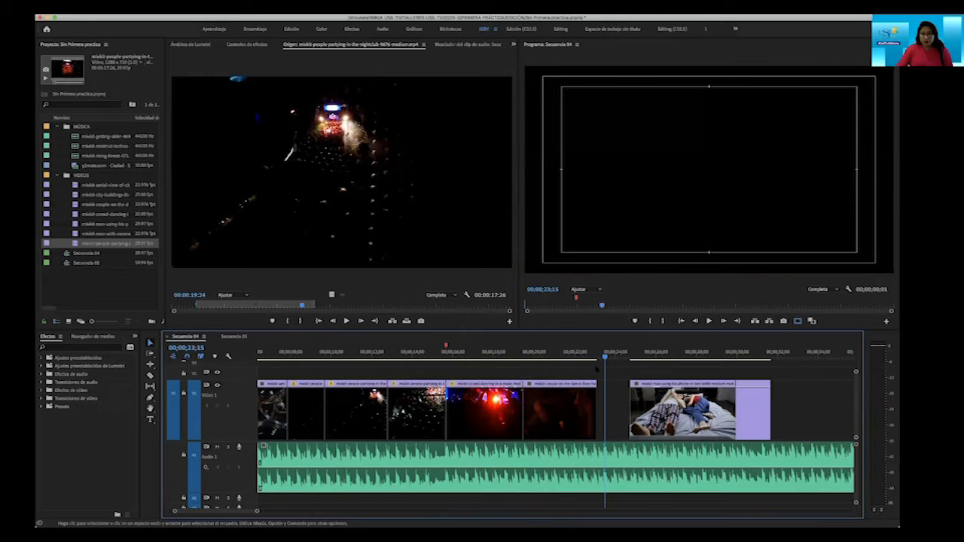
Extend the end of the couple clip to about 00;00;23;13 and move the man-using-his-phone clip against it.
{"action": "key", "text": "Left"}
{"action": "key", "text": "Left"}
{"action": "left_click_drag", "start_coordinate": [597, 380], "coordinate": [523, 356]}
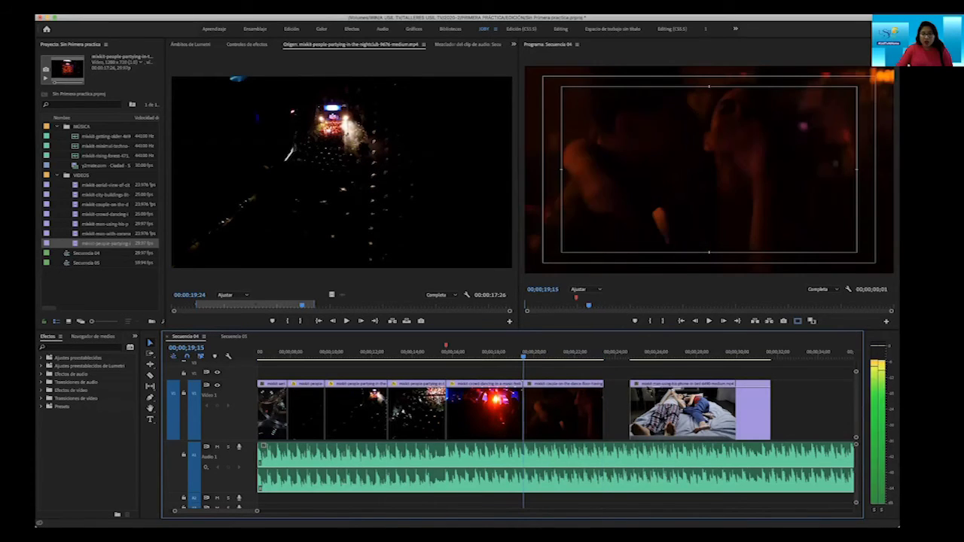
{"action": "left_click_drag", "start_coordinate": [700, 410], "coordinate": [675, 410]}
Play the whole edit from the sequence start into the man-using-his-phone clip.
{"action": "key", "text": "Left"}
{"action": "key", "text": "Left"}
{"action": "key", "text": "Left"}
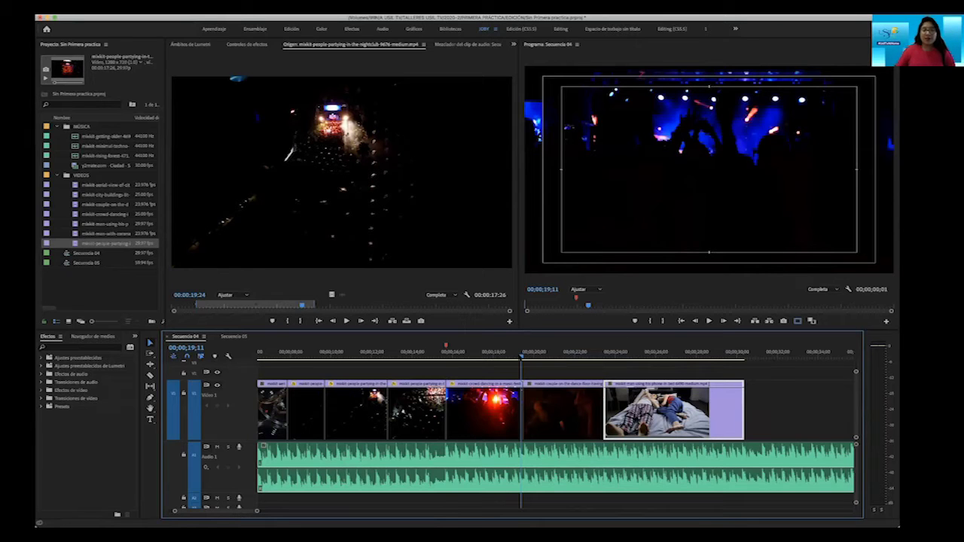
{"action": "left_click_drag", "start_coordinate": [521, 352], "coordinate": [197, 377]}
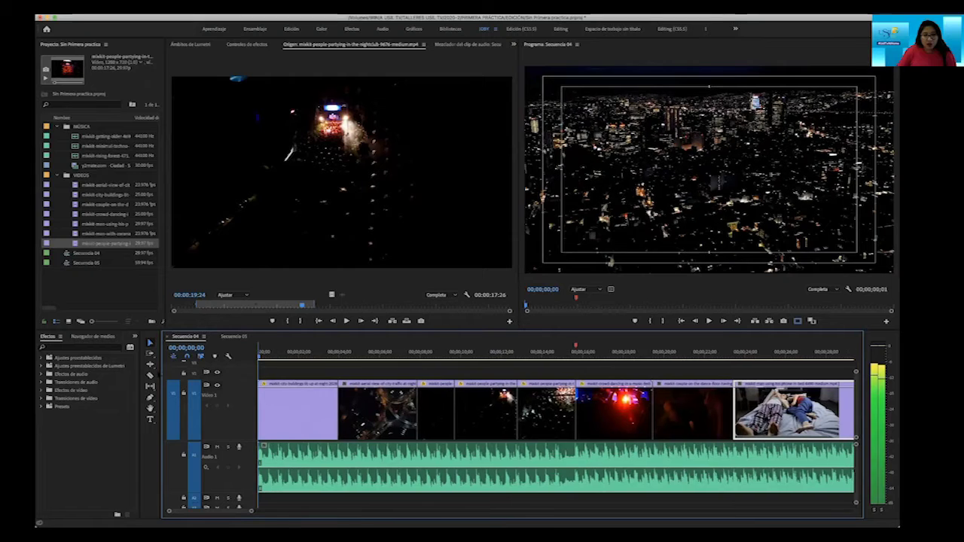
{"action": "left_click_drag", "start_coordinate": [250, 511], "coordinate": [297, 511]}
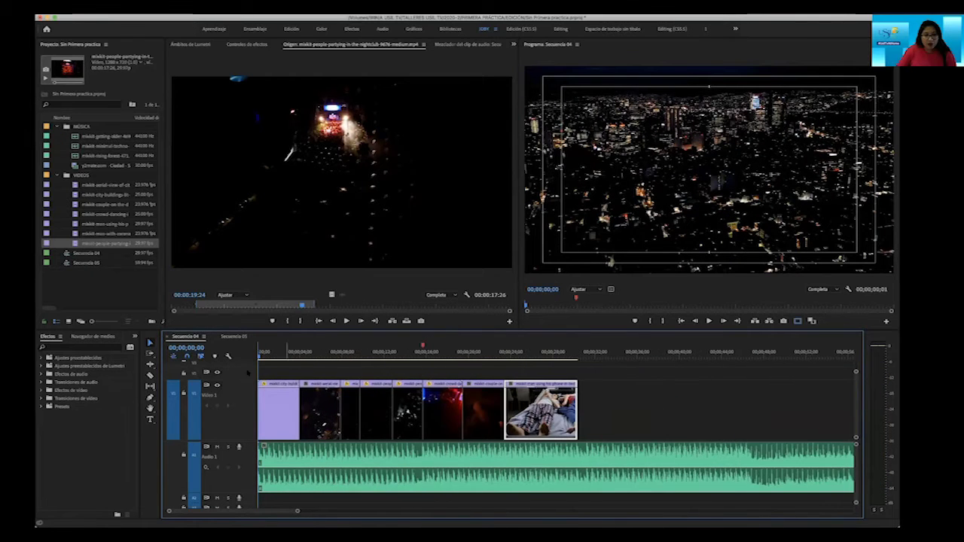
{"action": "key", "text": "space"}
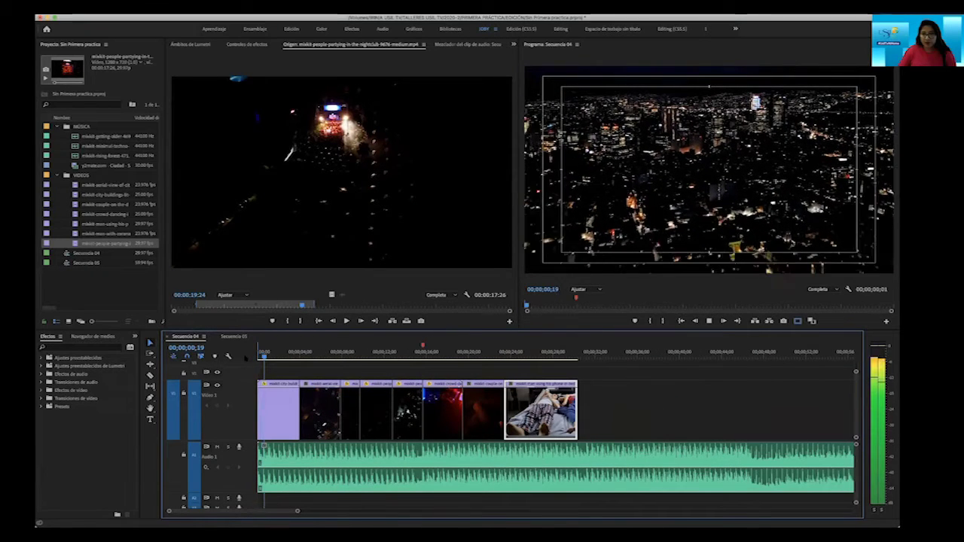
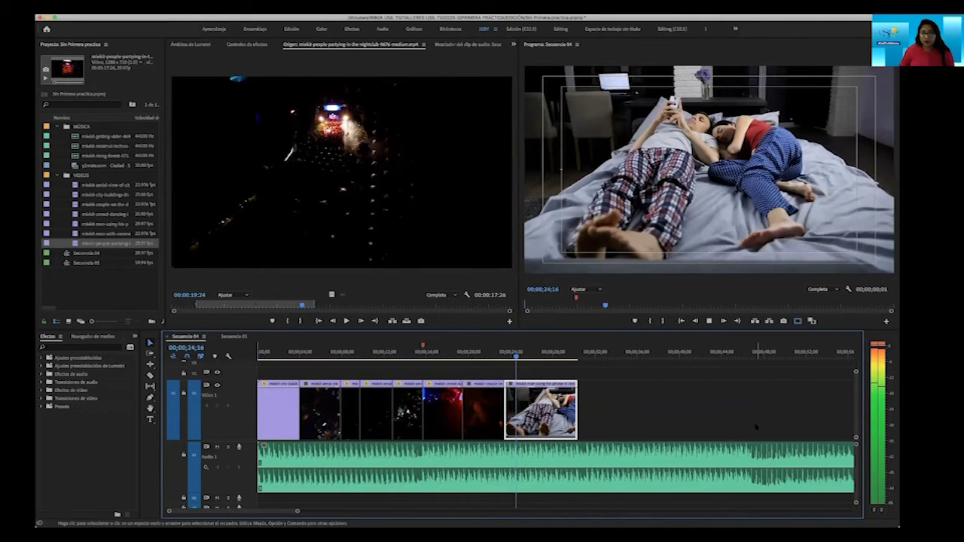
{"action": "key", "text": "space"}
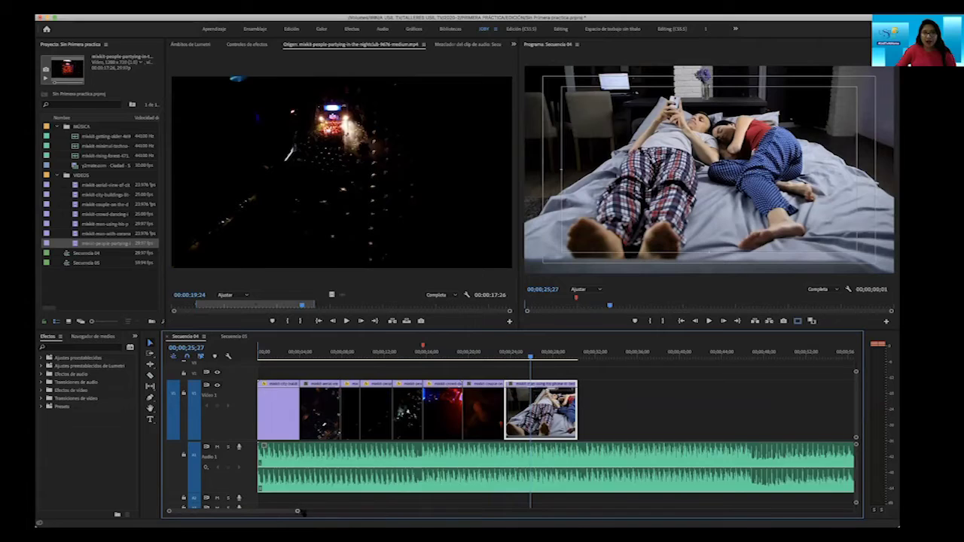
Replay the edit from the sequence start to about 00;00;24;01 to check the cuts against the music.
{"action": "left_click_drag", "start_coordinate": [298, 511], "coordinate": [306, 511]}
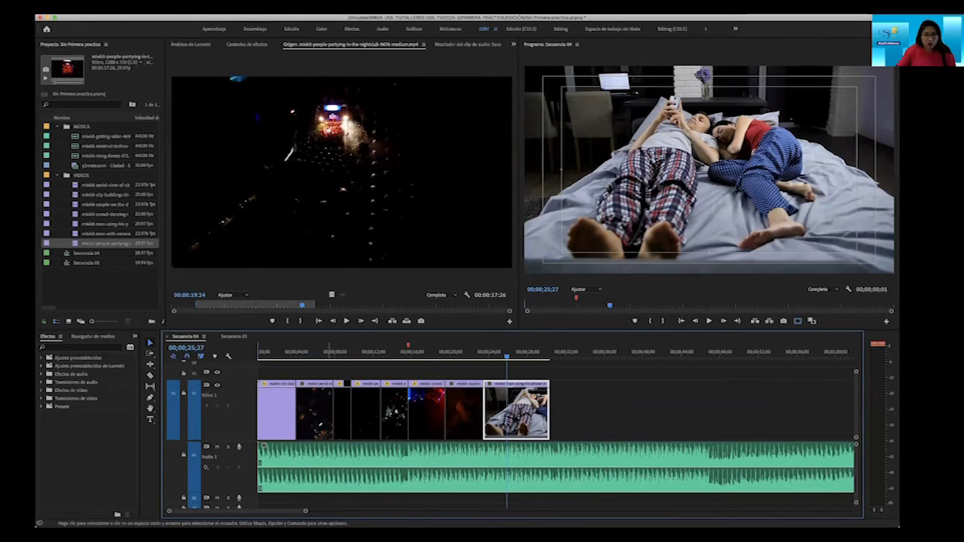
{"action": "key", "text": "Home"}
{"action": "key", "text": "space"}
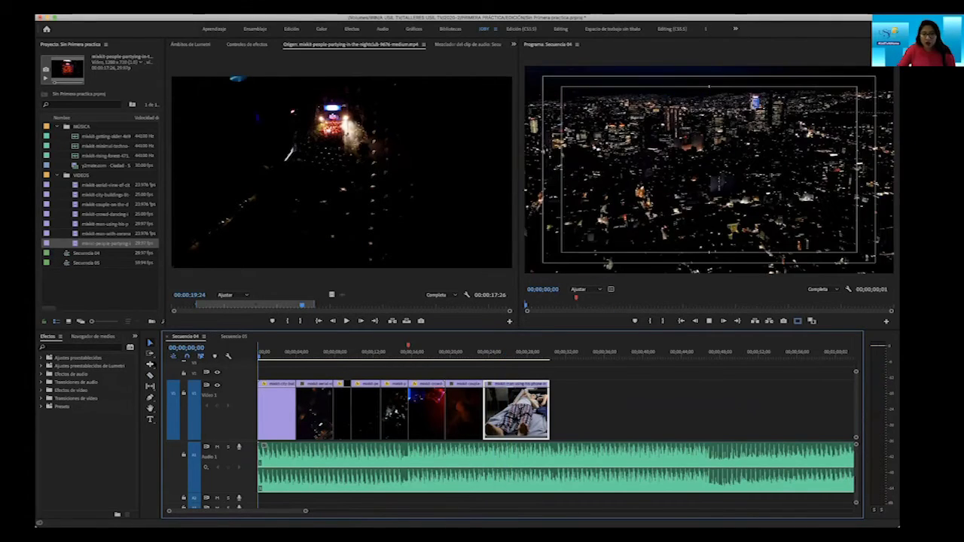
{"action": "left_click_drag", "start_coordinate": [304, 510], "coordinate": [298, 511]}
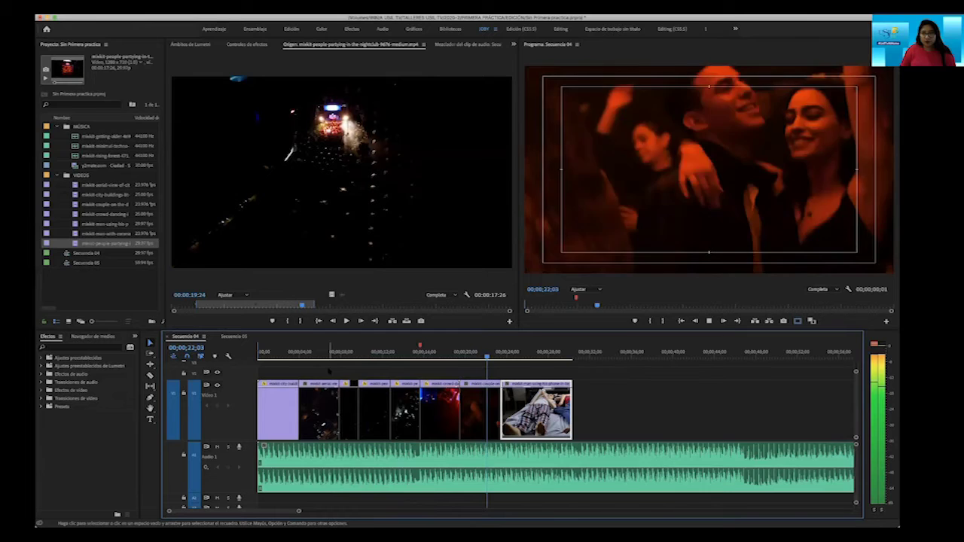
{"action": "key", "text": "space"}
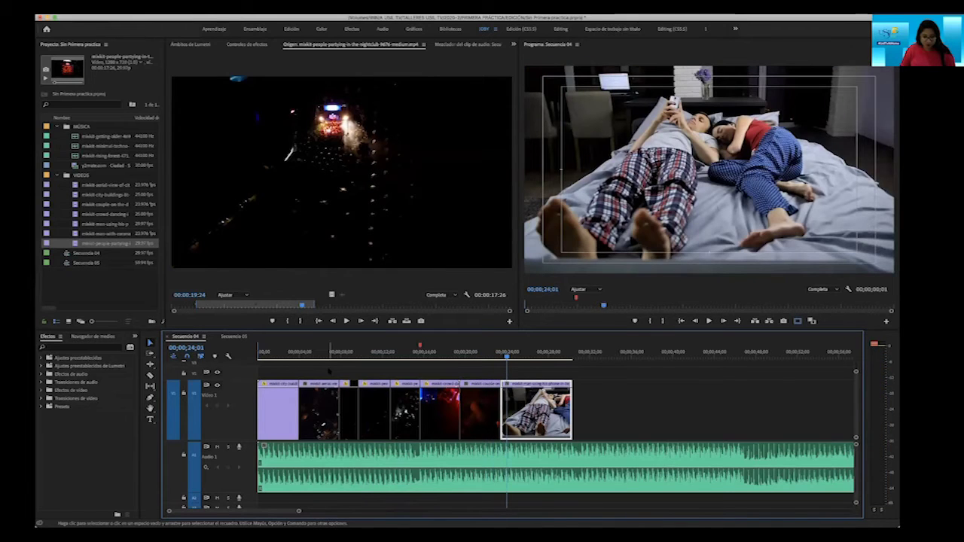
Save the project and play about the first three seconds of the sequence.
{"action": "key", "text": "super+s"}
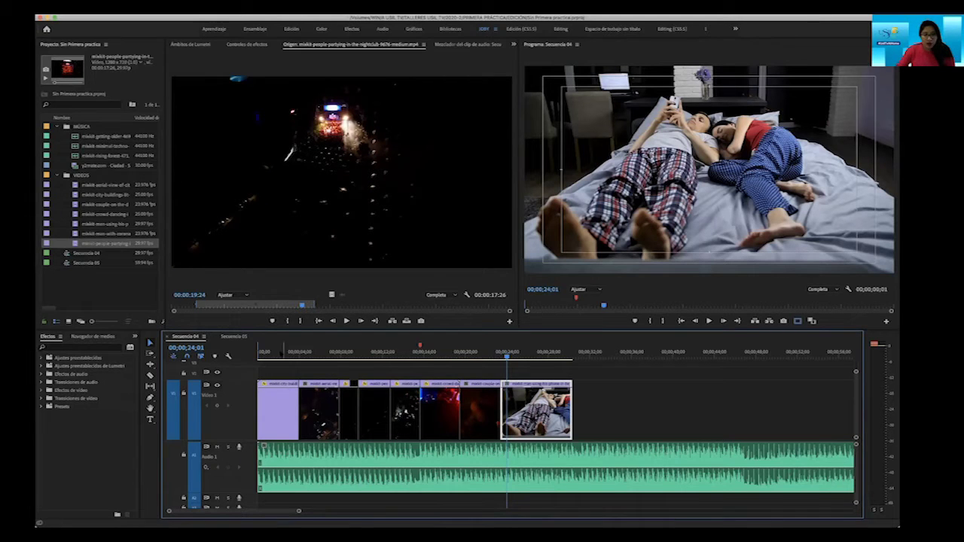
{"action": "key", "text": "Home"}
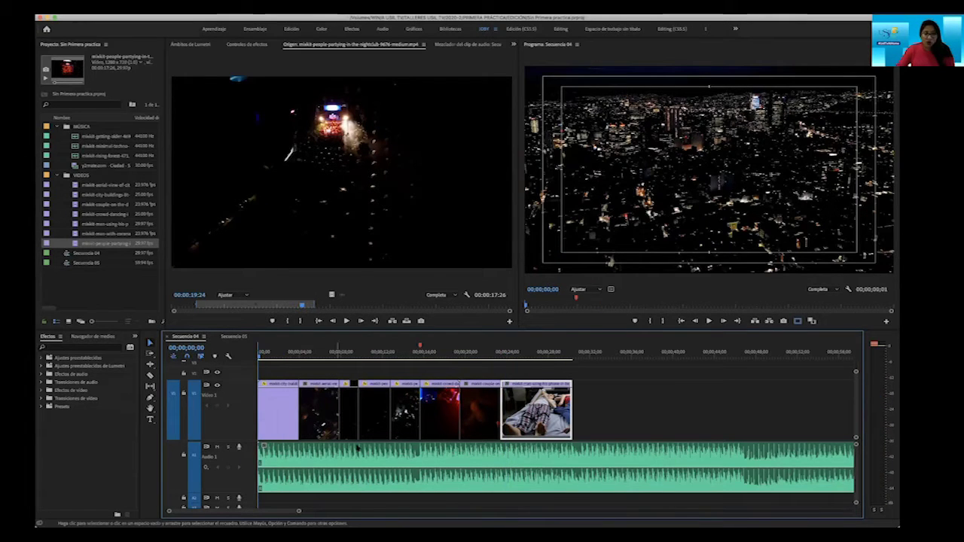
{"action": "key", "text": "space"}
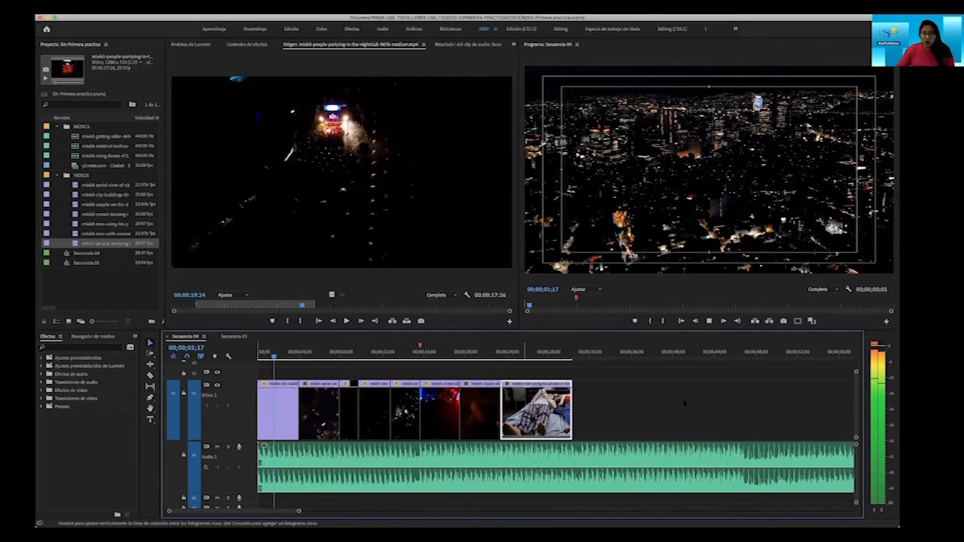
{"action": "key", "text": "space"}
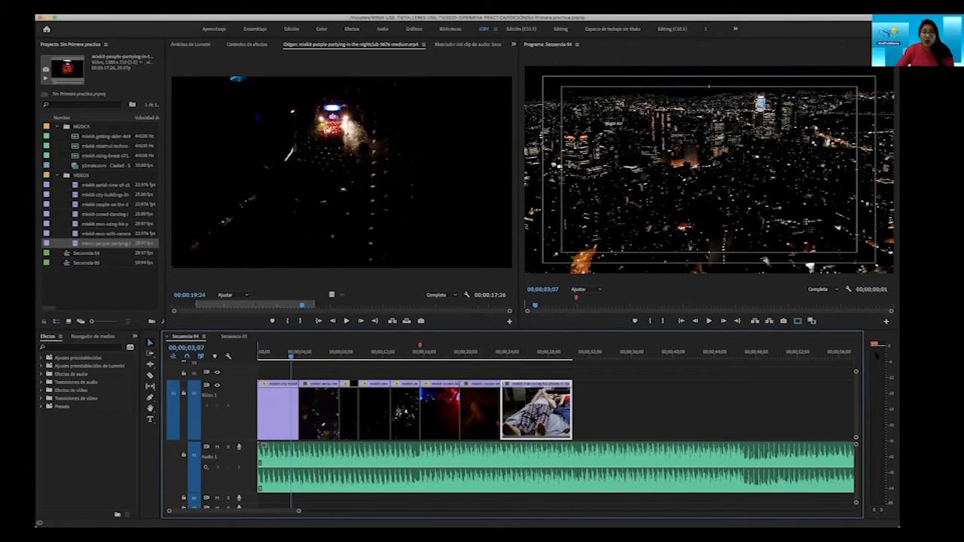
Select the music clip on Audio 1 and switch that track's mute on and back off.
{"action": "left_click", "coordinate": [455, 459]}
{"action": "left_click", "coordinate": [631, 410]}
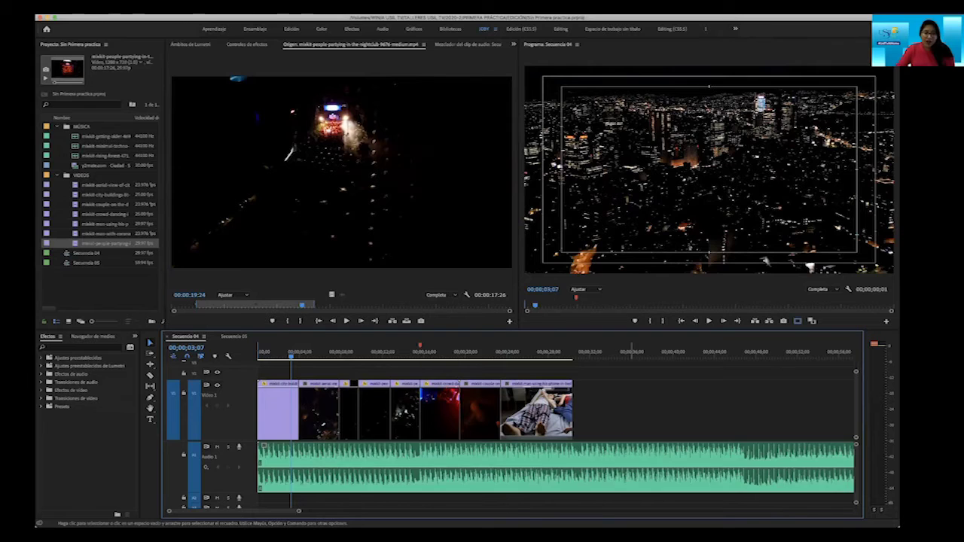
{"action": "left_click_drag", "start_coordinate": [315, 329], "coordinate": [314, 323]}
{"action": "left_click", "coordinate": [316, 472]}
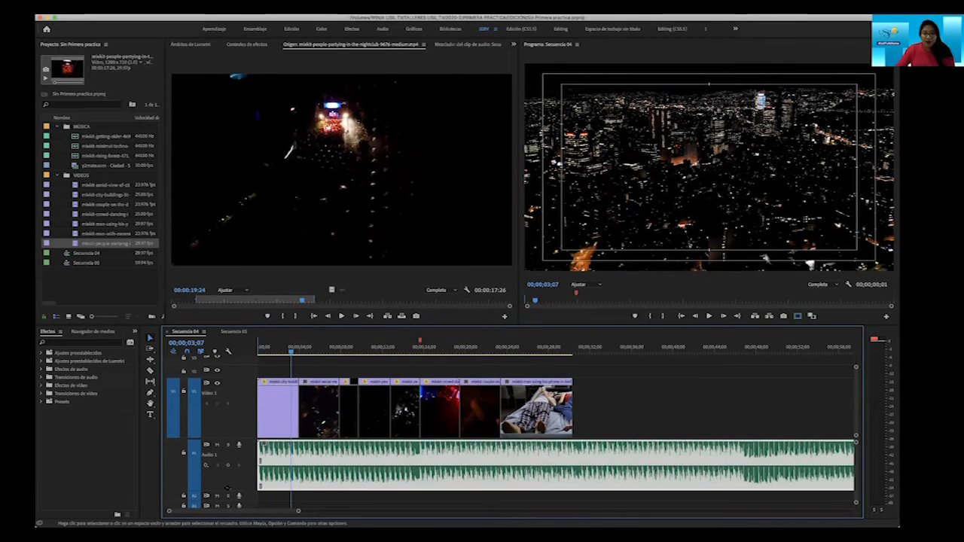
{"action": "left_click", "coordinate": [217, 445]}
{"action": "left_click", "coordinate": [217, 445]}
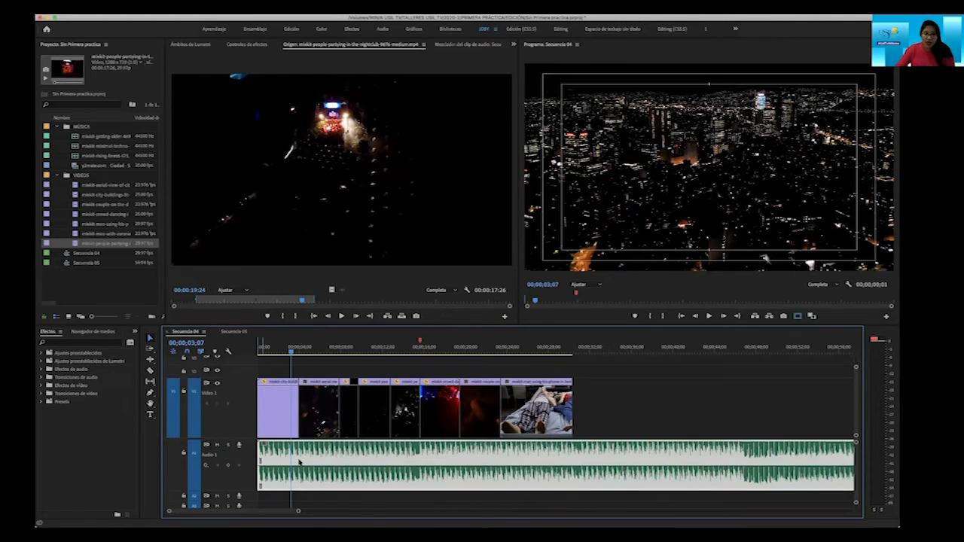
Play the sequence from its start to about 00;00;04;13 and widen the audio level meters.
{"action": "key", "text": "Home"}
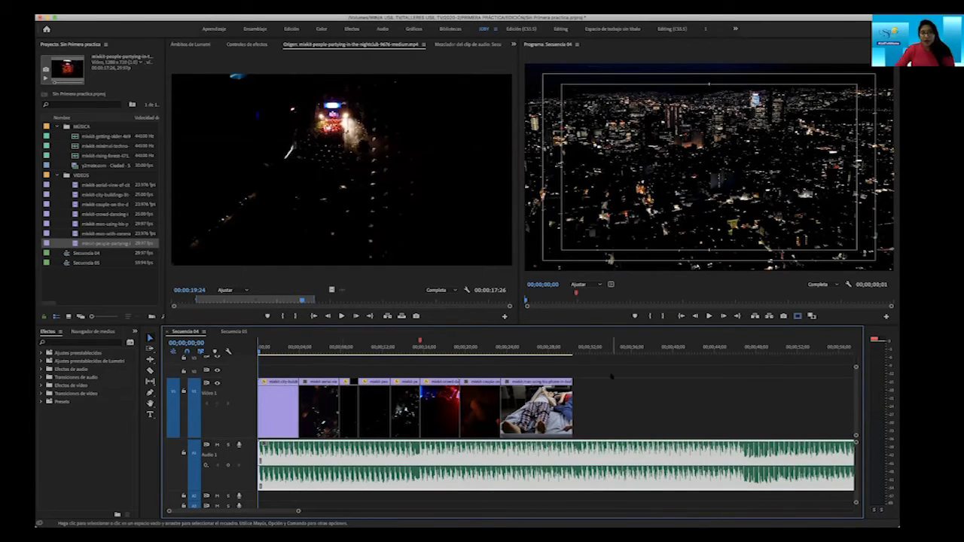
{"action": "key", "text": "space"}
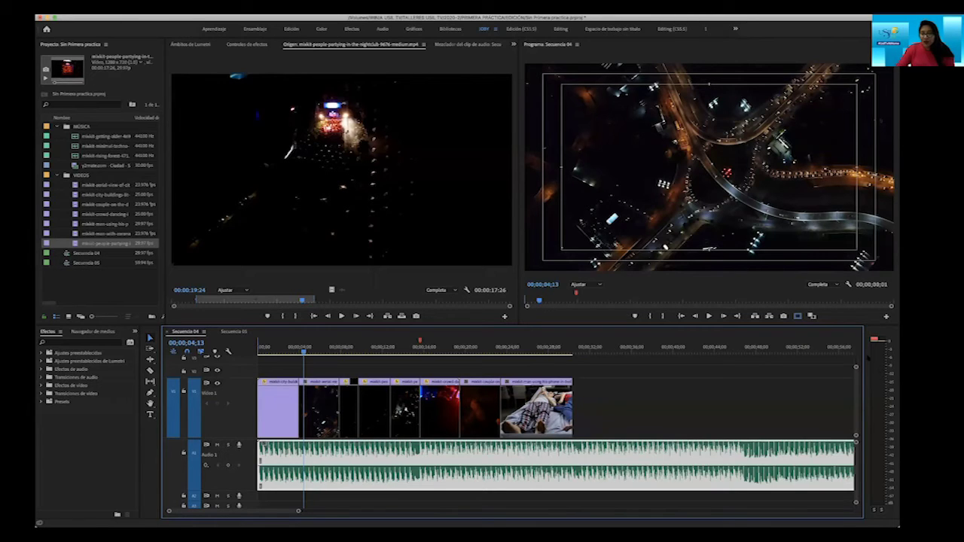
{"action": "mouse_move", "coordinate": [818, 356]}
{"action": "left_mouse_down"}
{"action": "mouse_move", "coordinate": [787, 354]}
{"action": "mouse_move", "coordinate": [802, 354]}
{"action": "left_mouse_up"}
{"action": "left_click", "coordinate": [830, 486]}
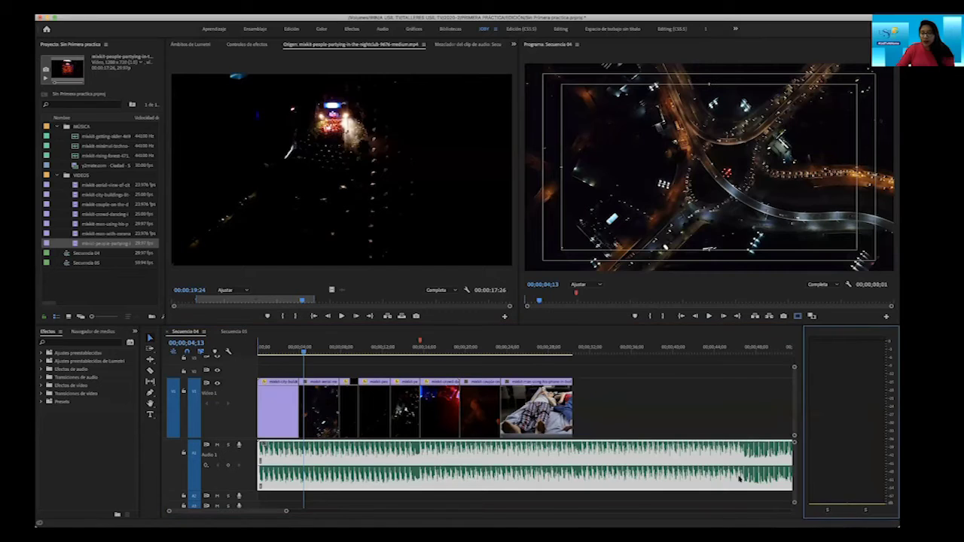
Play from 00;00;04;13 to 00;00;10;02 in short bursts to check the music's level on the audio meters.
{"action": "key", "text": "space"}
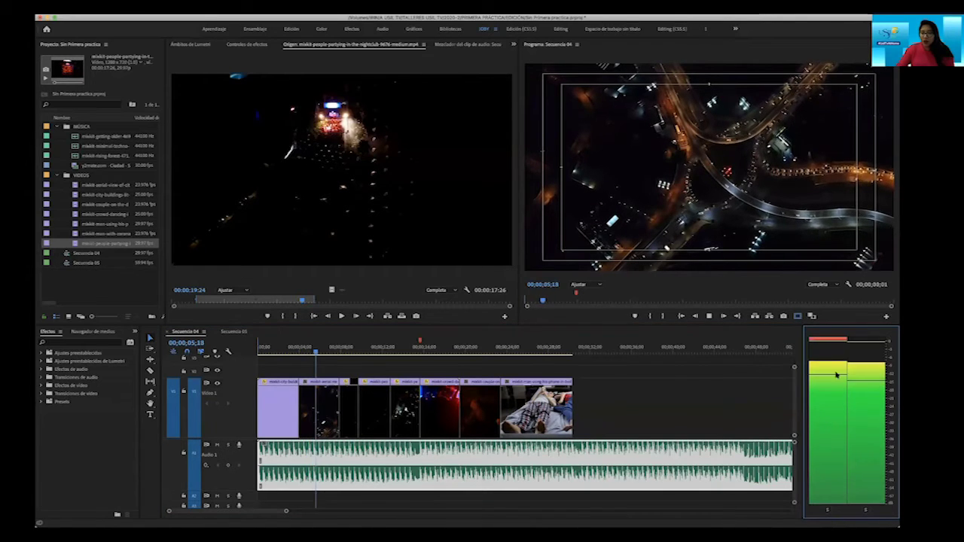
{"action": "key", "text": "space"}
{"action": "key", "text": "space"}
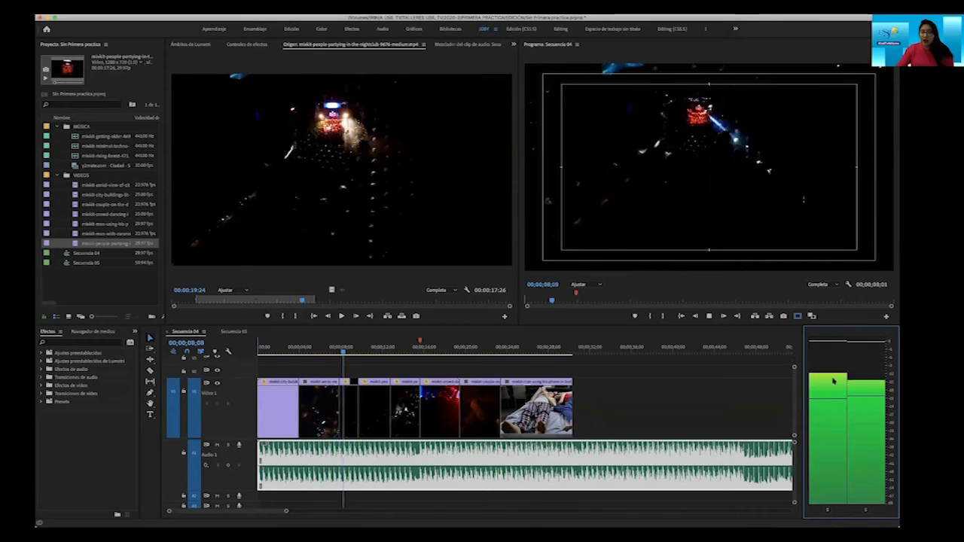
{"action": "key", "text": "space"}
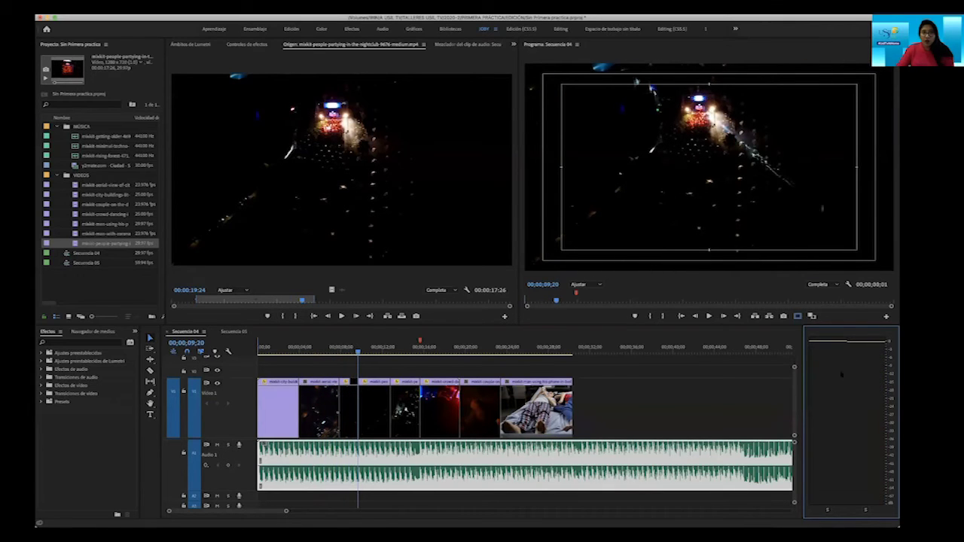
{"action": "key", "text": "space"}
{"action": "key", "text": "space"}
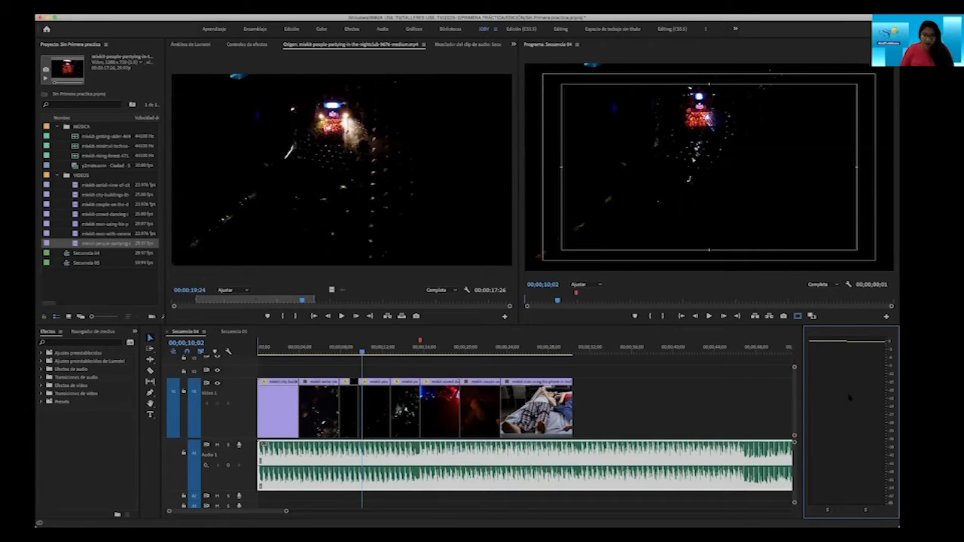
Play on from 00;00;10;02, replay from the aerial-view clip into the nightclub clips to recheck the audio levels, and deselect the music clip.
{"action": "key", "text": "space"}
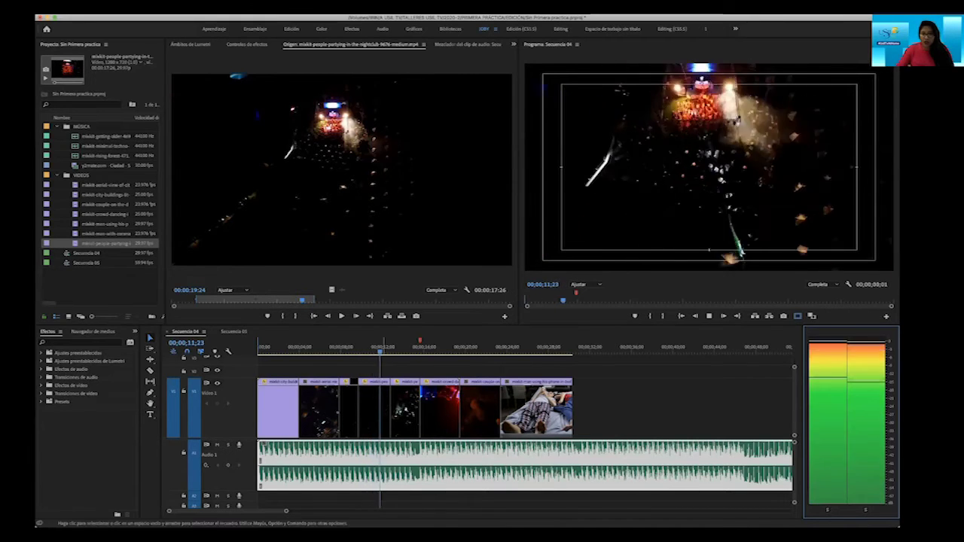
{"action": "key", "text": "space"}
{"action": "left_click", "coordinate": [312, 348]}
{"action": "key", "text": "space"}
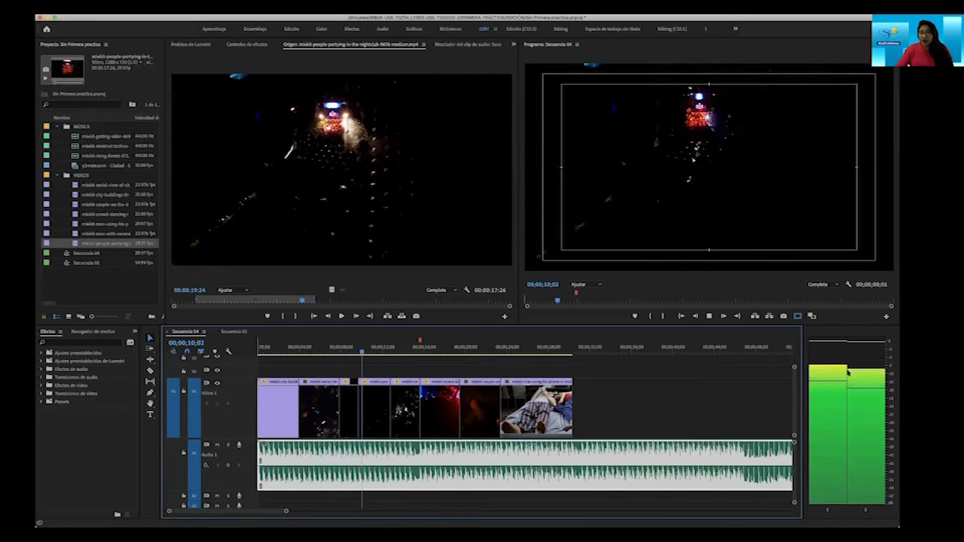
{"action": "left_click", "coordinate": [685, 411]}
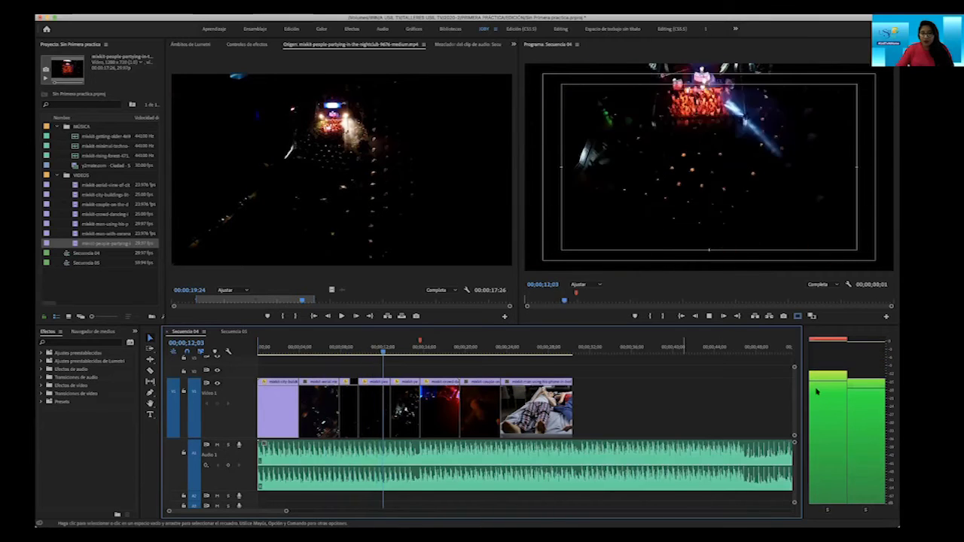
{"action": "key", "text": "space"}
{"action": "left_click", "coordinate": [326, 452]}
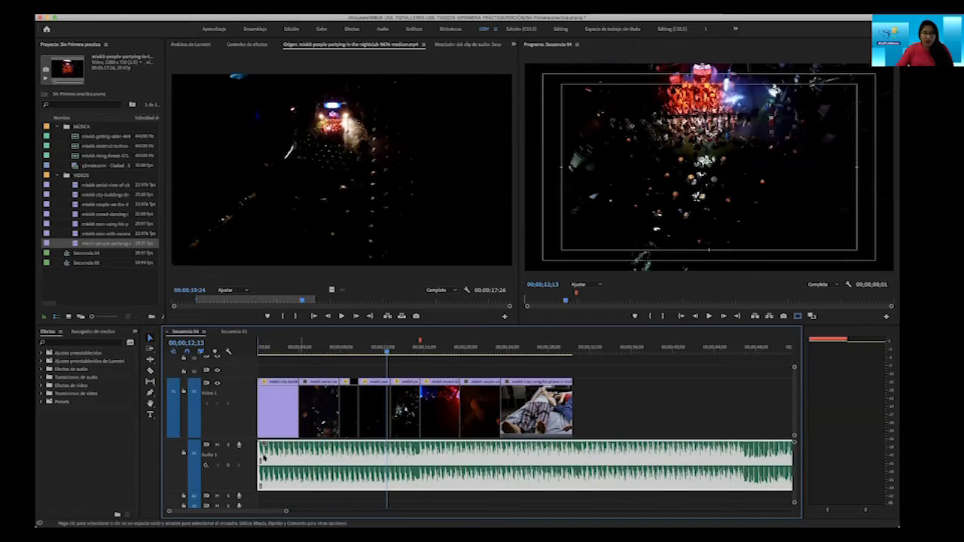
{"action": "left_click", "coordinate": [349, 497]}
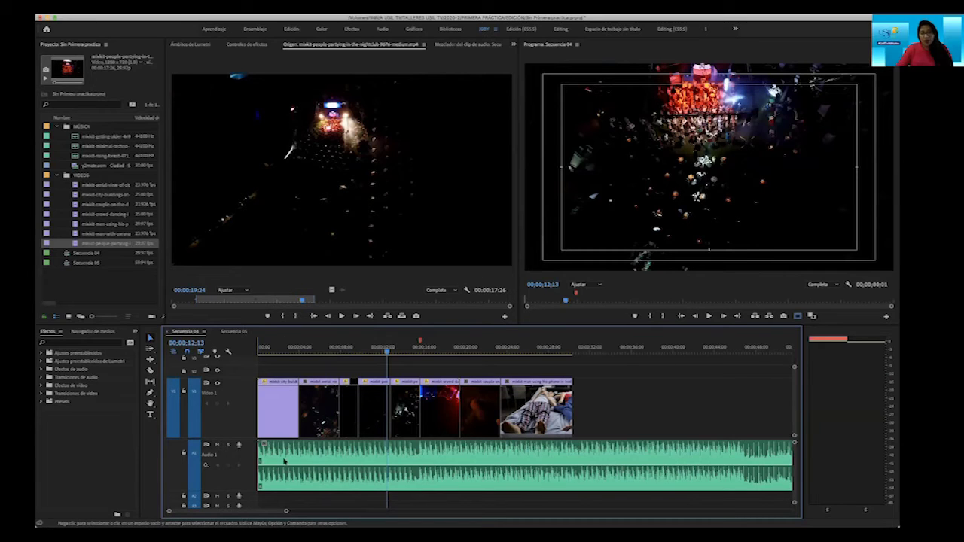
{"action": "left_click", "coordinate": [320, 459]}
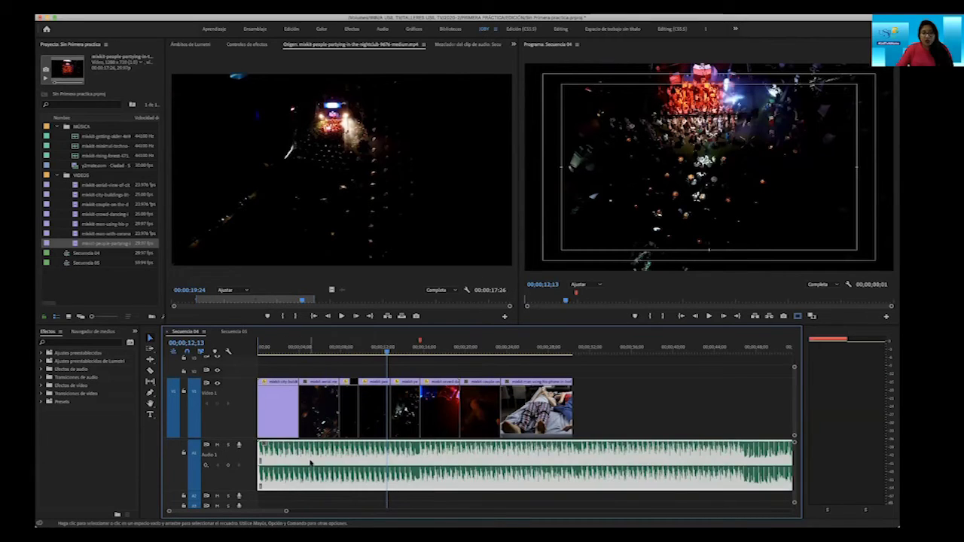
{"action": "left_click", "coordinate": [346, 498]}
{"action": "left_click", "coordinate": [317, 479]}
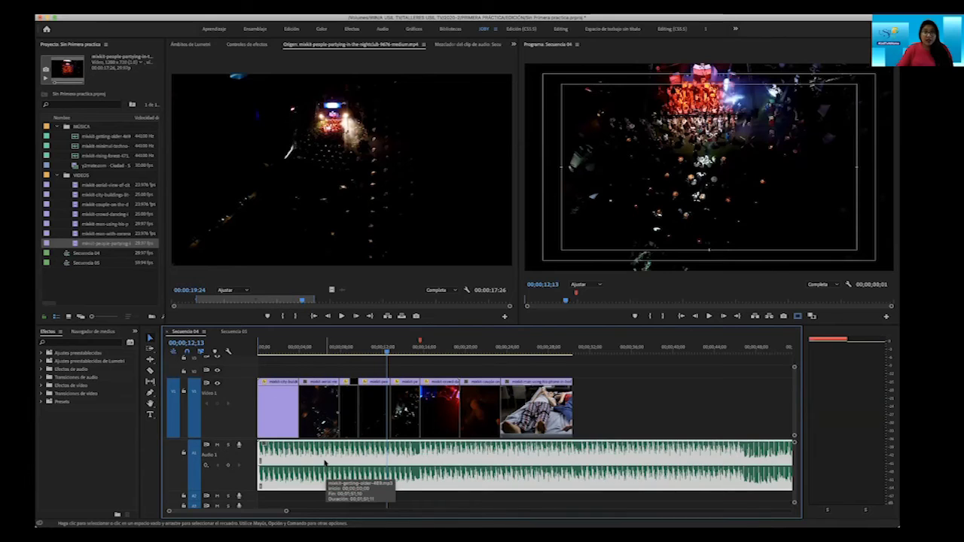
{"action": "left_click", "coordinate": [325, 496]}
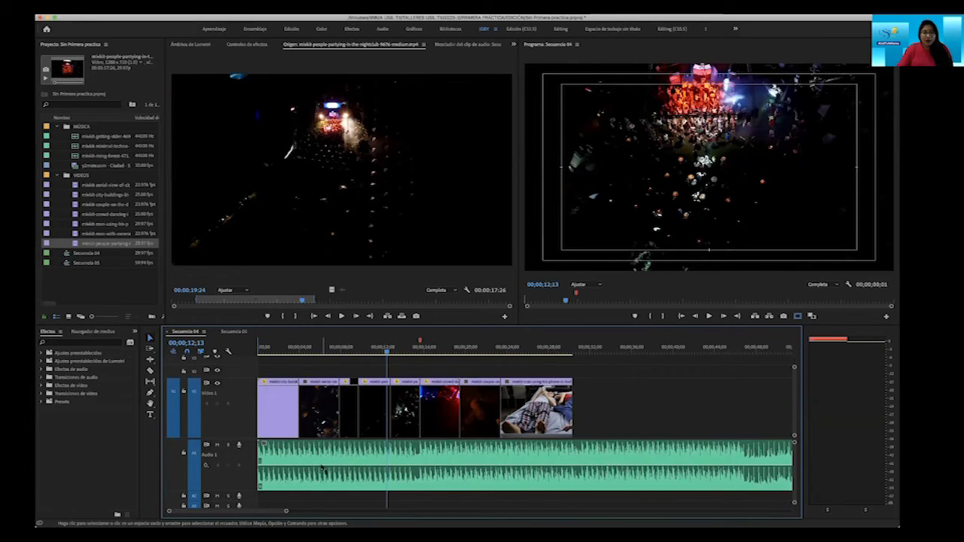
Play the sequence from 00;00;03;16 with the Audio 1 music clip selected, soloing the left channel in the audio meters.
{"action": "key", "text": "space"}
{"action": "left_click", "coordinate": [295, 349]}
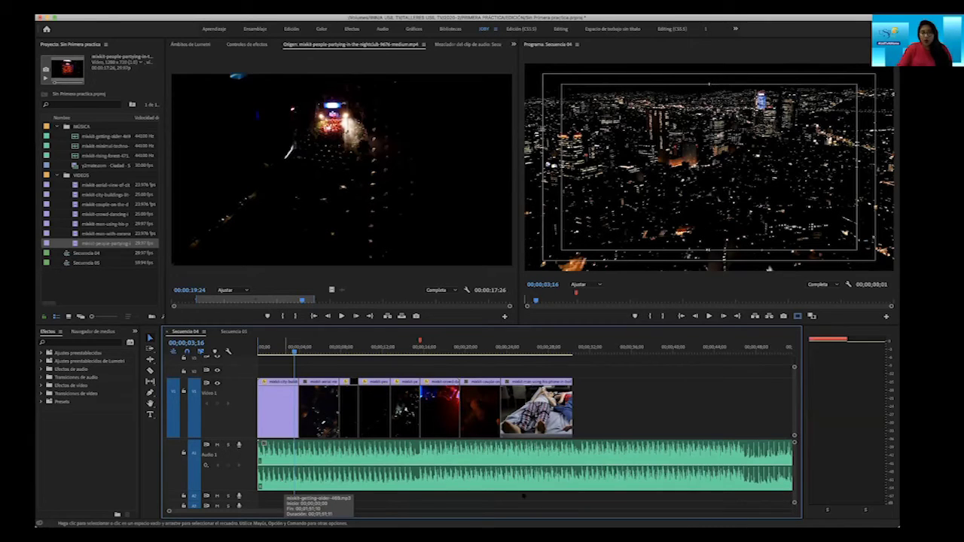
{"action": "left_click", "coordinate": [370, 459]}
{"action": "key", "text": "space"}
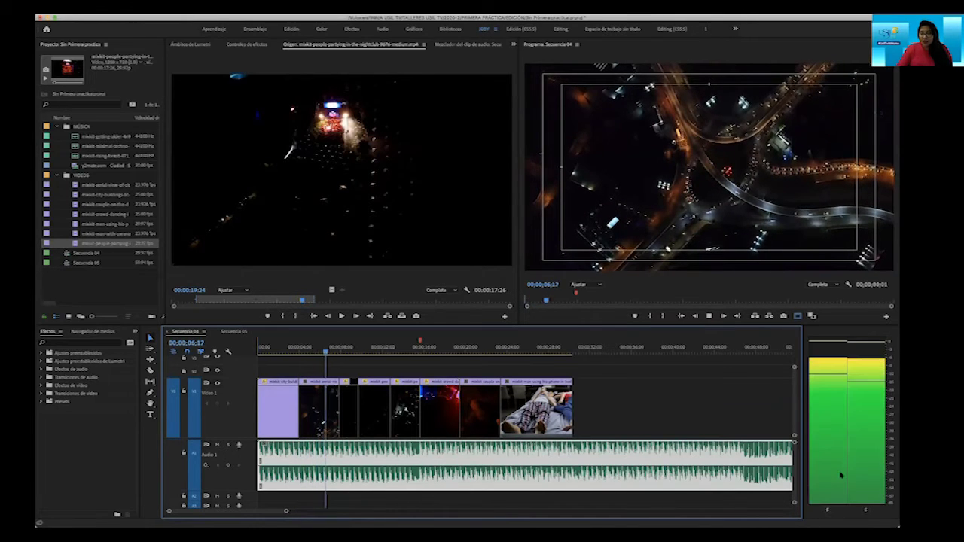
{"action": "left_click", "coordinate": [827, 510]}
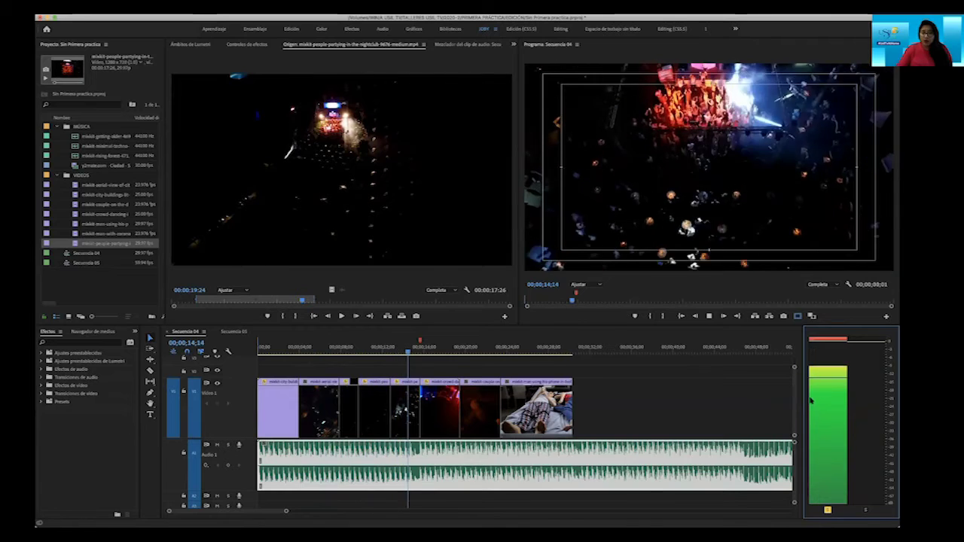
{"action": "key", "text": "space"}
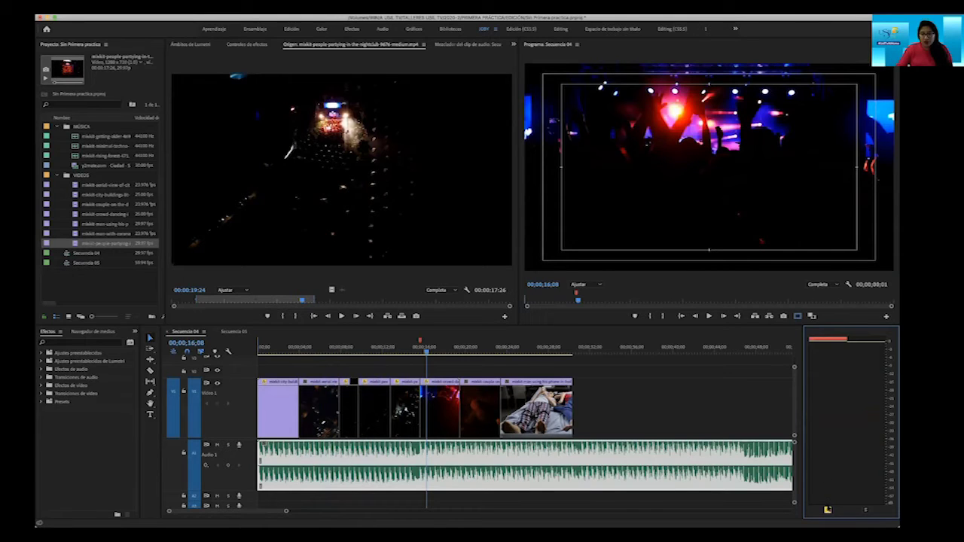
Replay the sequence from 00;00;09;16 to listen to the soloed left channel.
{"action": "left_click_drag", "start_coordinate": [426, 348], "coordinate": [357, 348]}
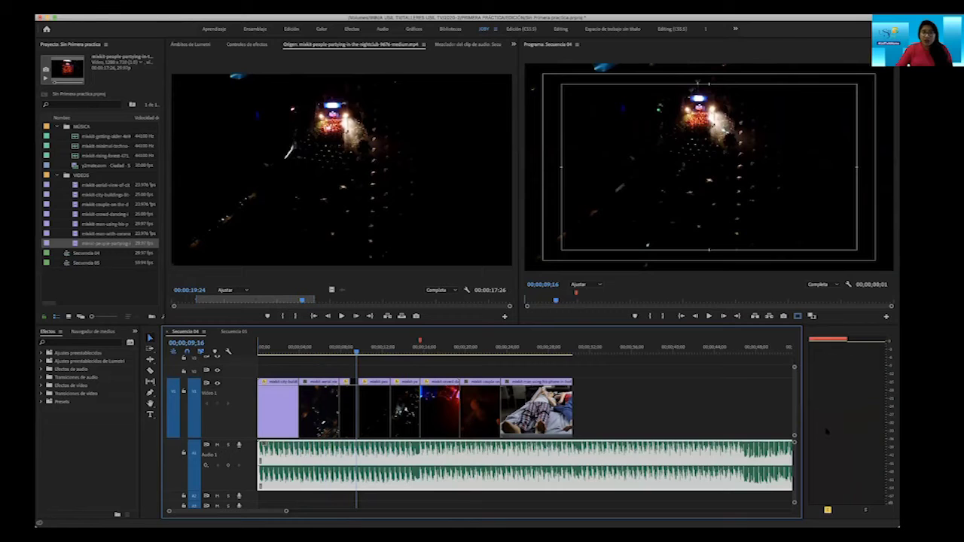
{"action": "key", "text": "space"}
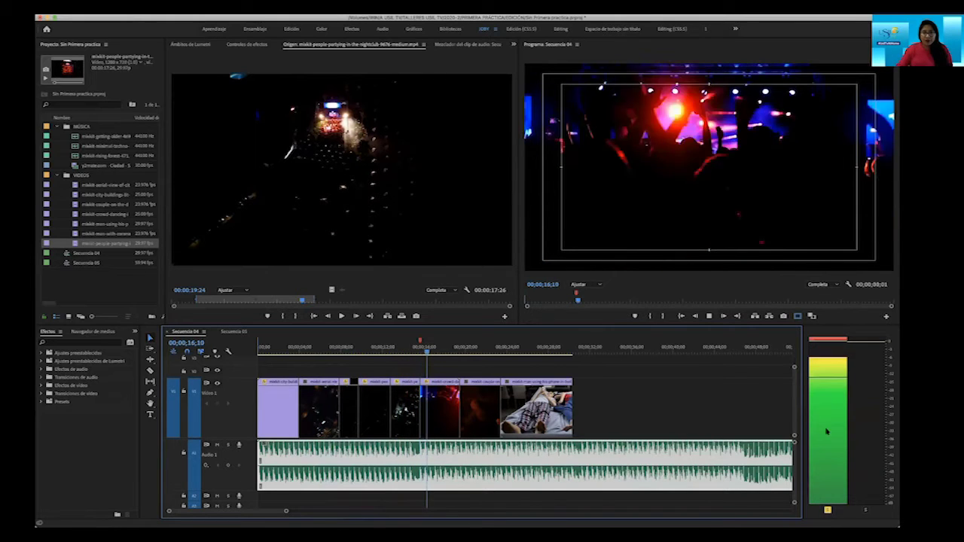
{"action": "key", "text": "space"}
Solo the right channel in the audio meters and play the sequence to hear it alone, then solo both channels.
{"action": "left_click", "coordinate": [863, 517]}
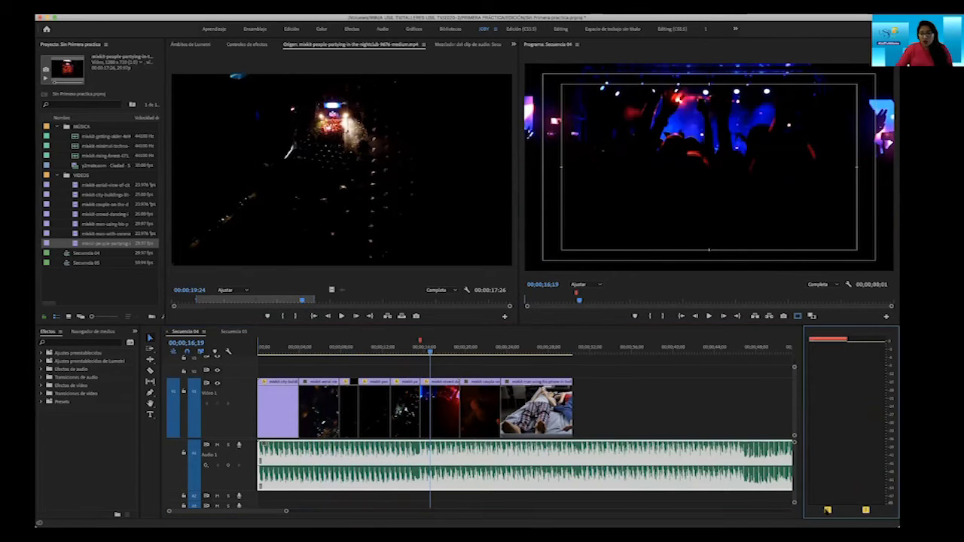
{"action": "key", "text": "space"}
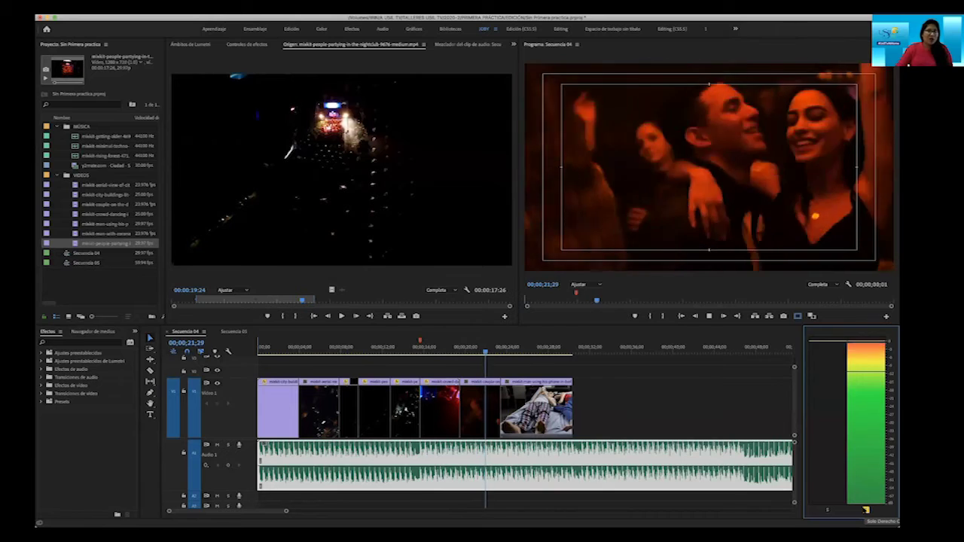
{"action": "key", "text": "space"}
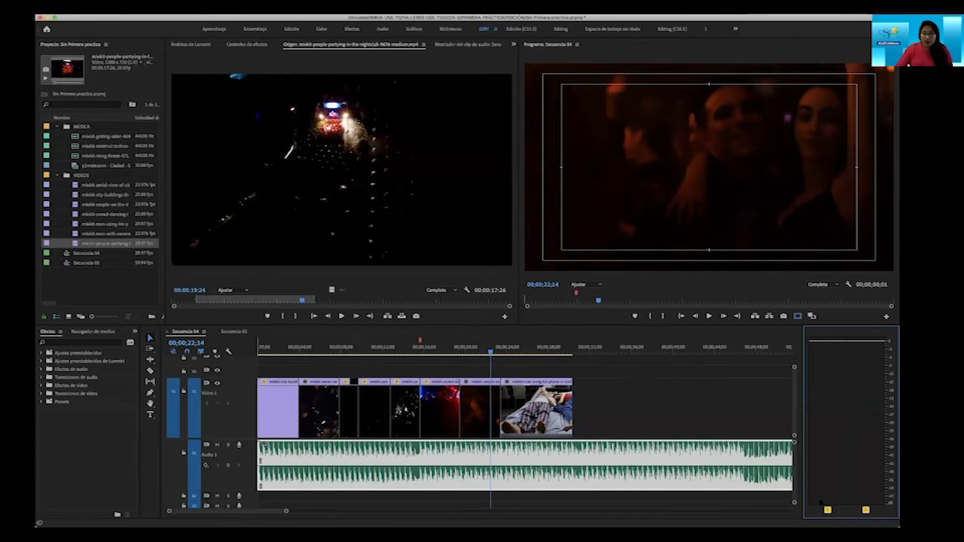
Play the sequence with both channels soloed, restarting just after the 12-second mark, to examine the audio levels.
{"action": "key", "text": "space"}
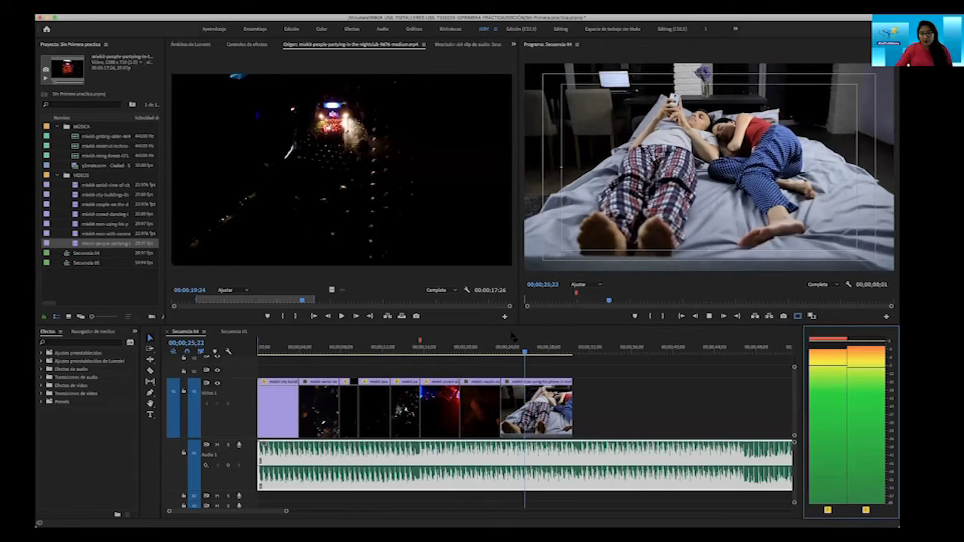
{"action": "left_click", "coordinate": [385, 351]}
{"action": "key", "text": "space"}
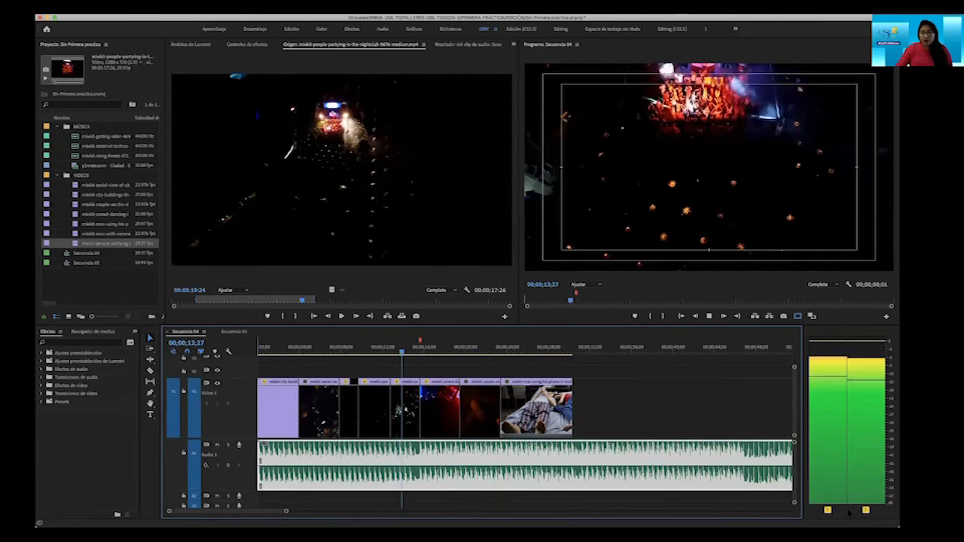
{"action": "key", "text": "space"}
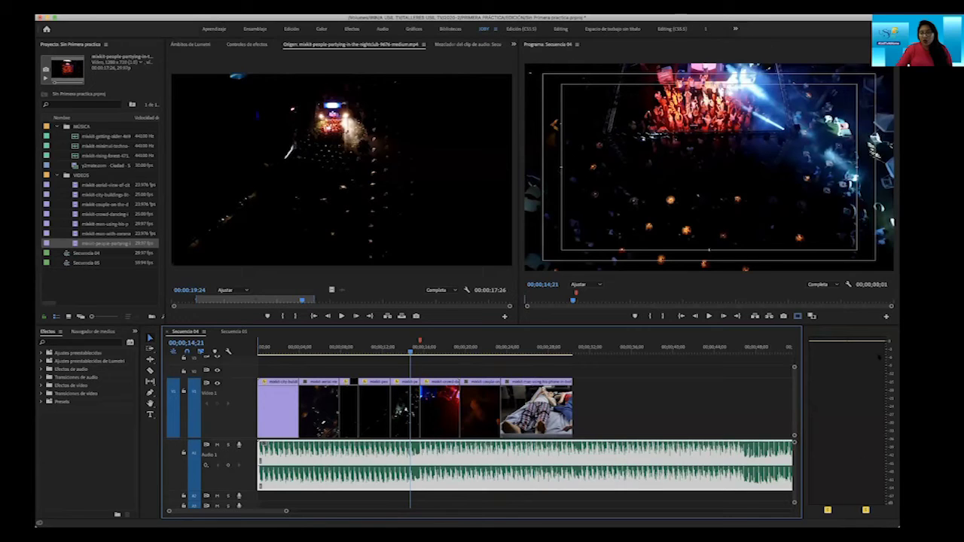
Set the audio meters' range to 120 dB.
{"action": "right_click", "coordinate": [842, 512]}
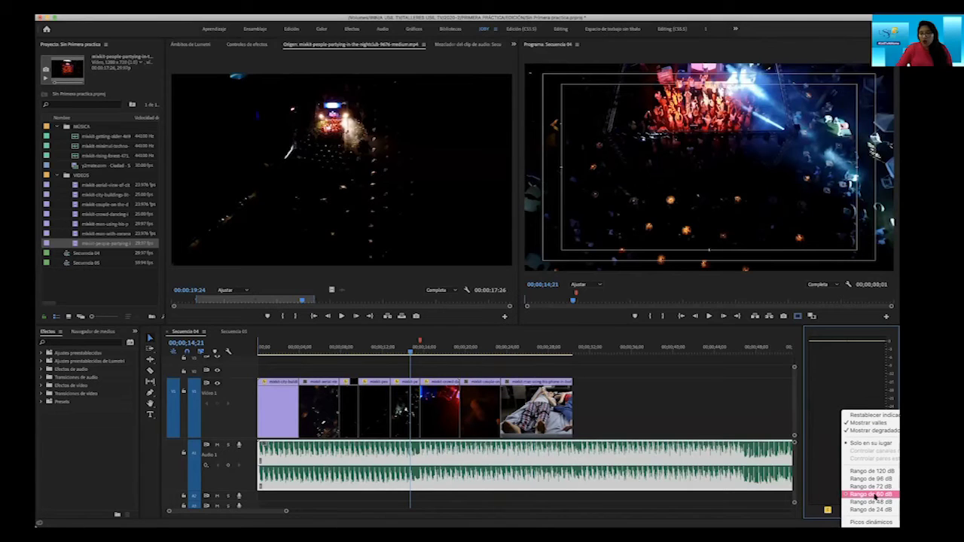
{"action": "left_click", "coordinate": [829, 404]}
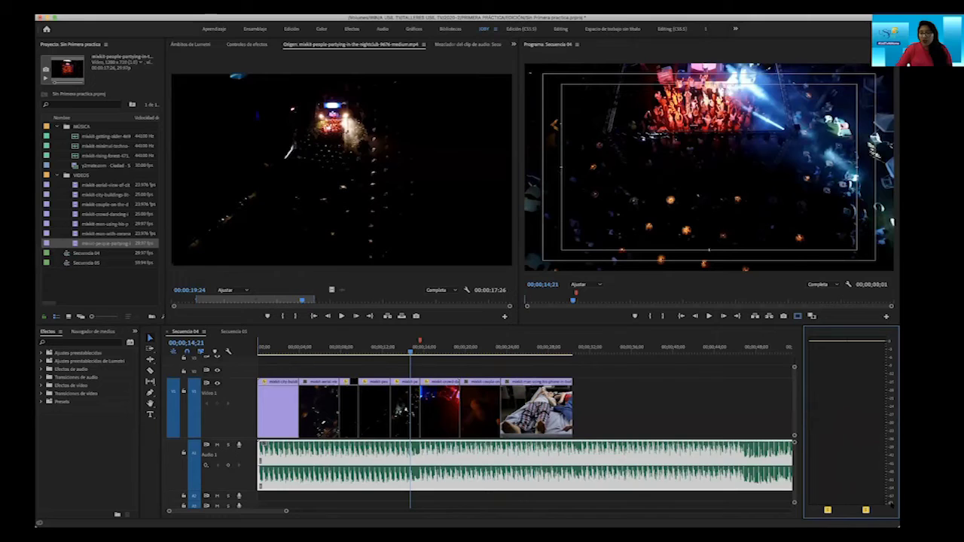
{"action": "right_click", "coordinate": [871, 458]}
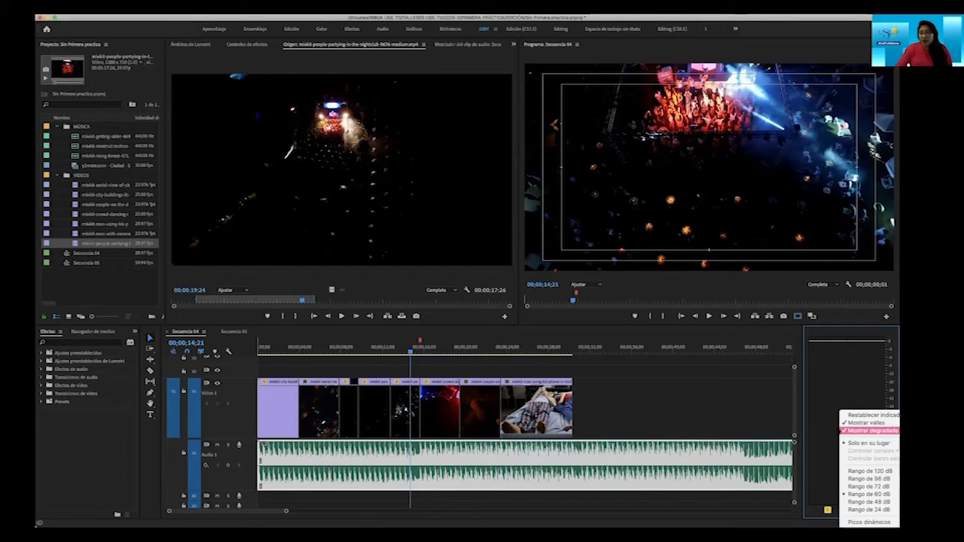
{"action": "left_click", "coordinate": [886, 470]}
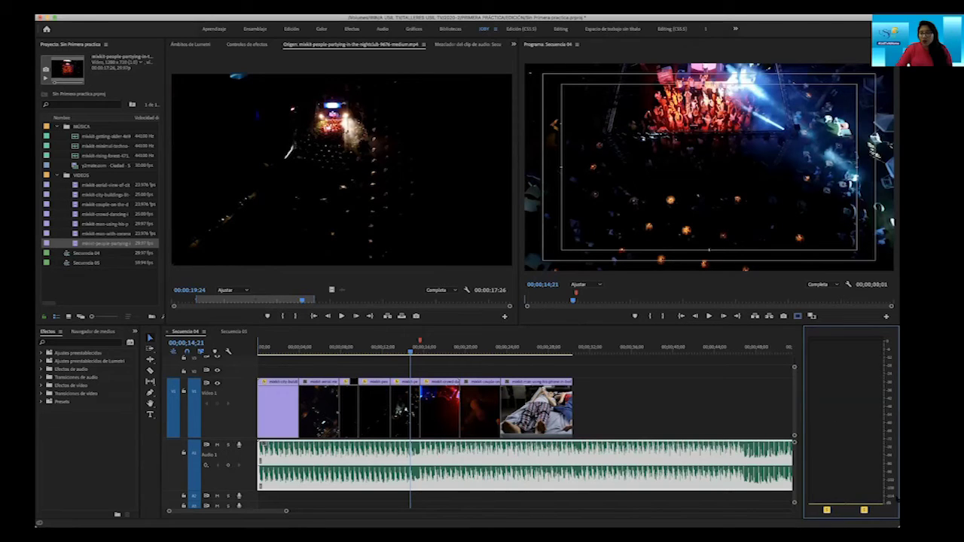
Set the audio meters' range to 24 dB and play the sequence to examine the levels.
{"action": "right_click", "coordinate": [845, 391]}
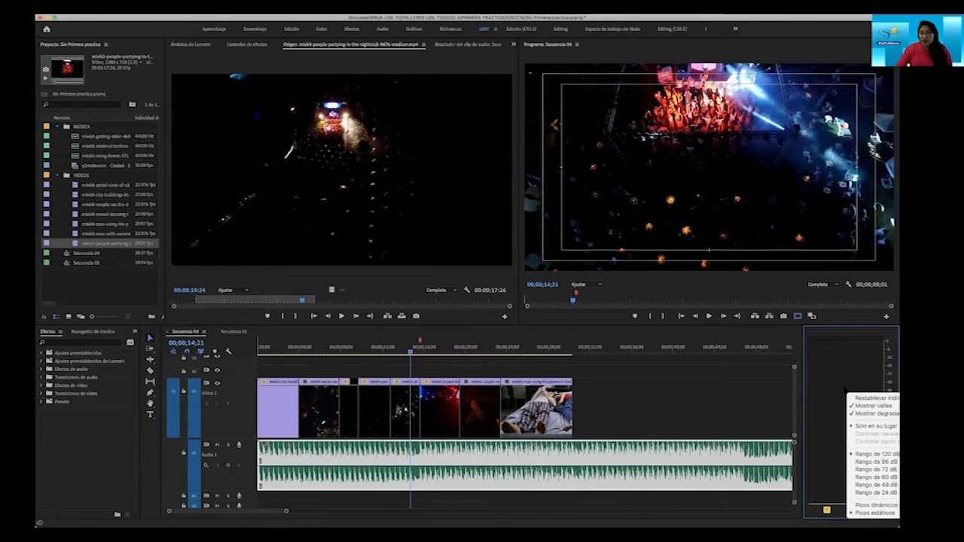
{"action": "left_click", "coordinate": [886, 493]}
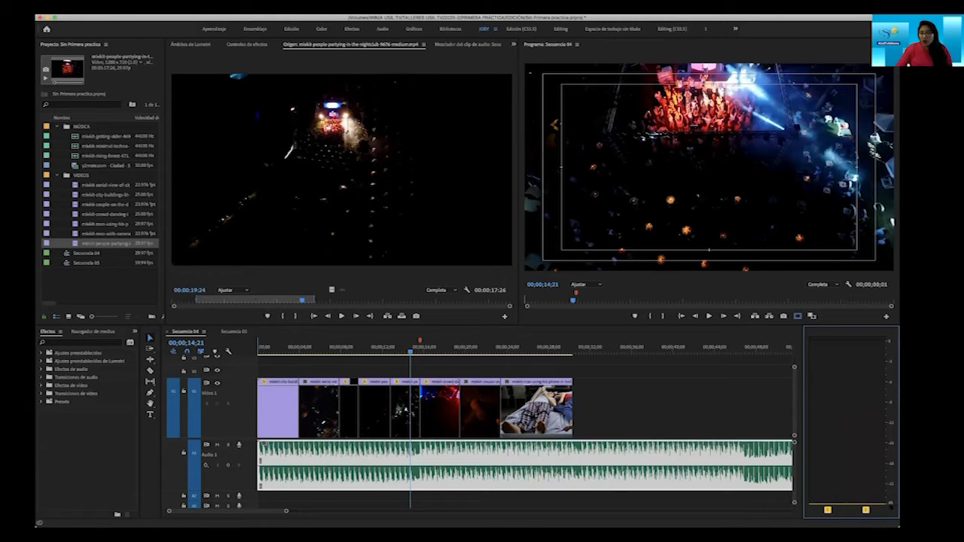
{"action": "key", "text": "space"}
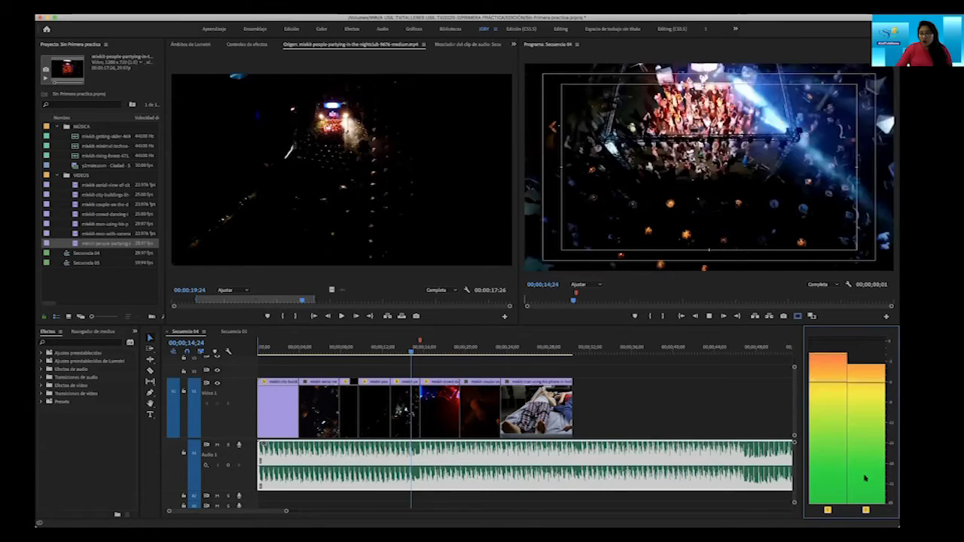
Set the audio meters' range to 48 dB and resume playback from 00;00;21;03.
{"action": "right_click", "coordinate": [857, 425]}
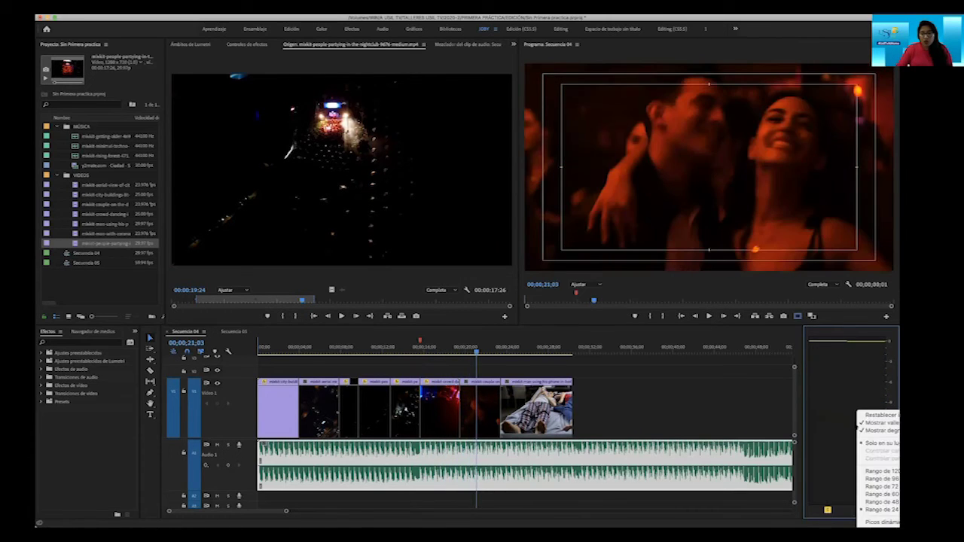
{"action": "left_click", "coordinate": [878, 501]}
{"action": "key", "text": "space"}
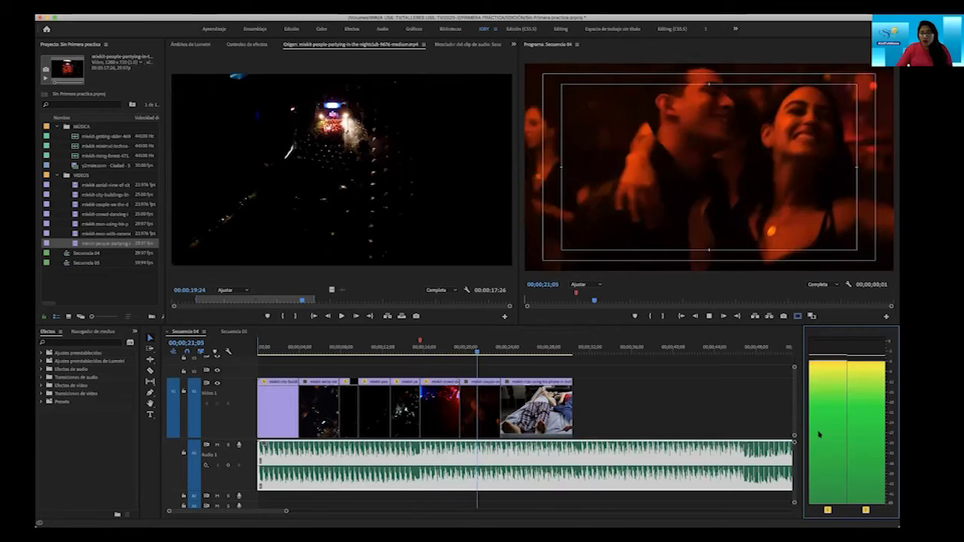
Try the 60 dB range on the audio meters, then set it back to 48 dB and play the sequence.
{"action": "right_click", "coordinate": [829, 408]}
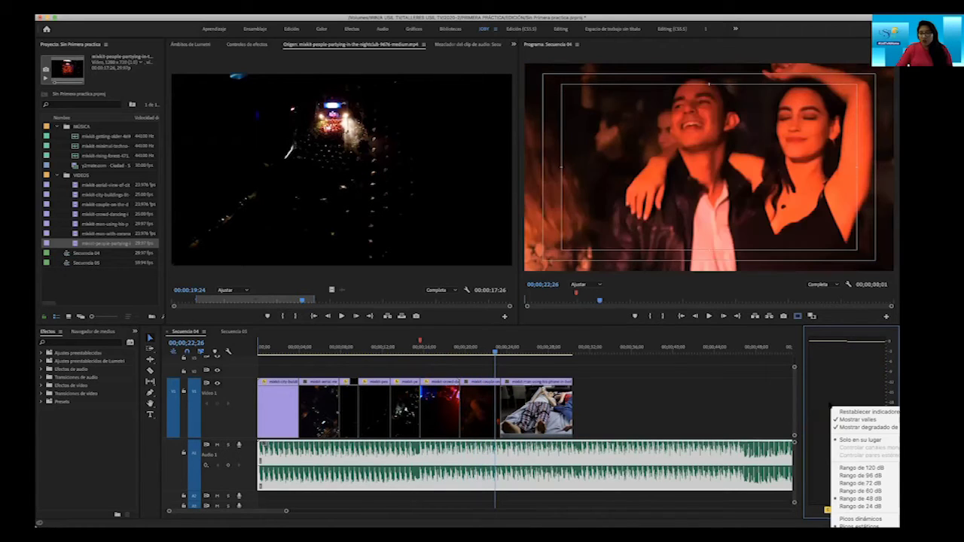
{"action": "left_click", "coordinate": [858, 490]}
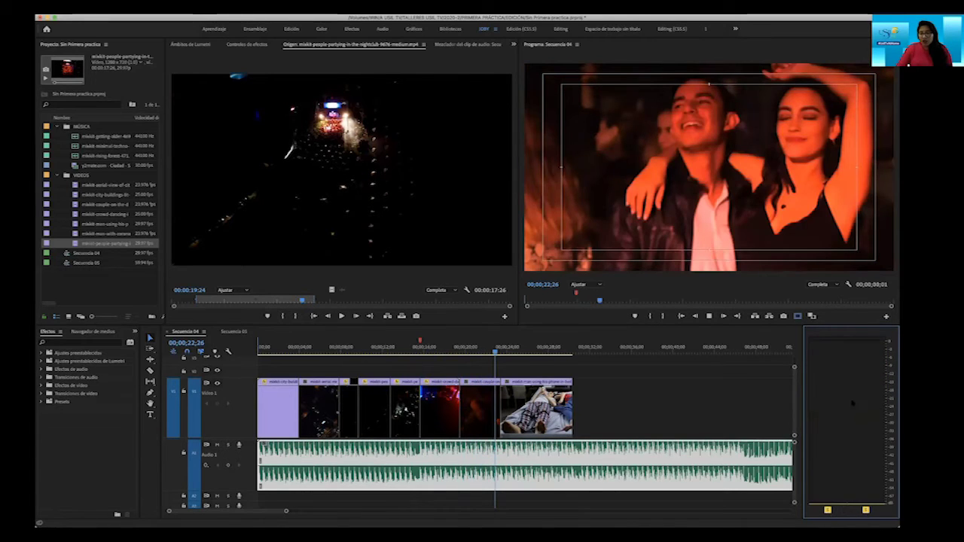
{"action": "right_click", "coordinate": [852, 405]}
{"action": "left_click", "coordinate": [873, 497]}
{"action": "key", "text": "space"}
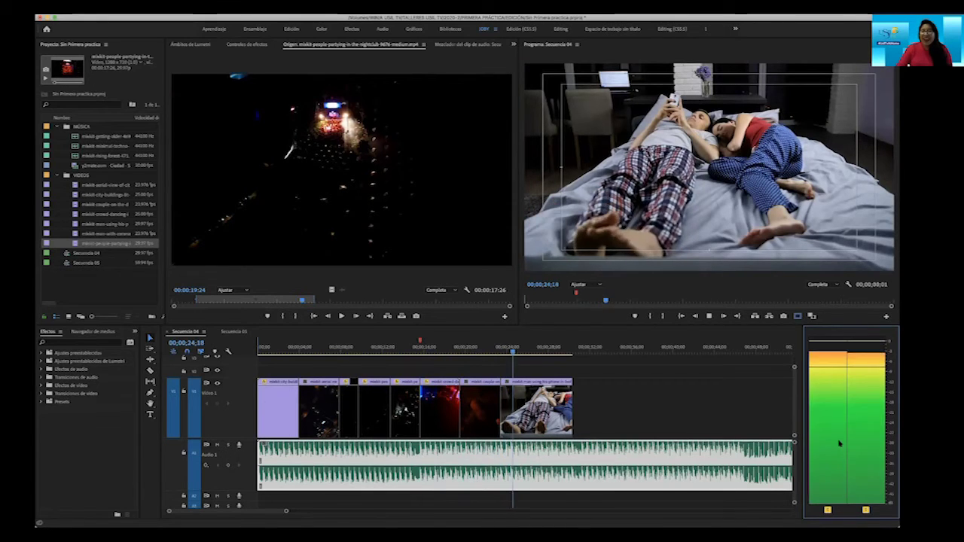
{"action": "key", "text": "space"}
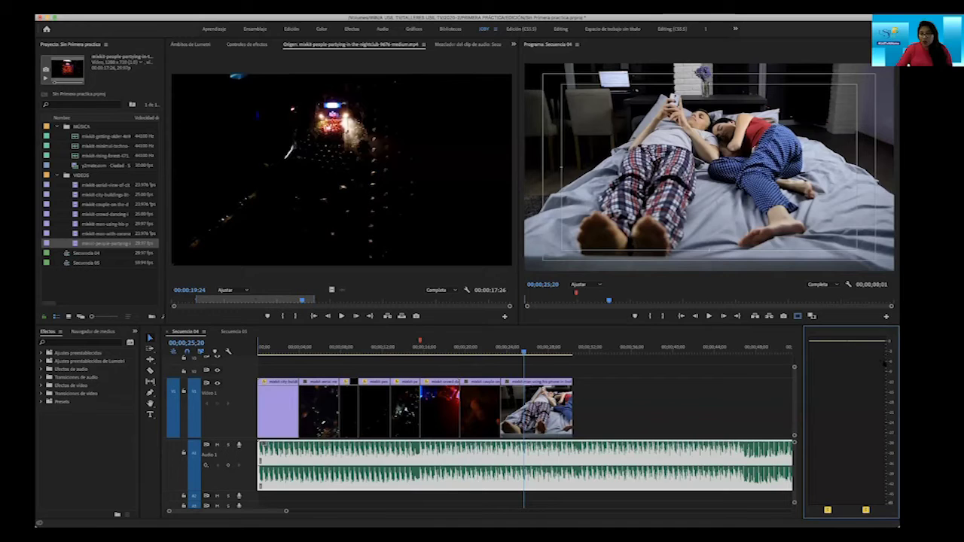
Play the sequence from the beginning to examine how the music peaks on the audio meters.
{"action": "left_click_drag", "start_coordinate": [278, 344], "coordinate": [258, 345]}
{"action": "key", "text": "space"}
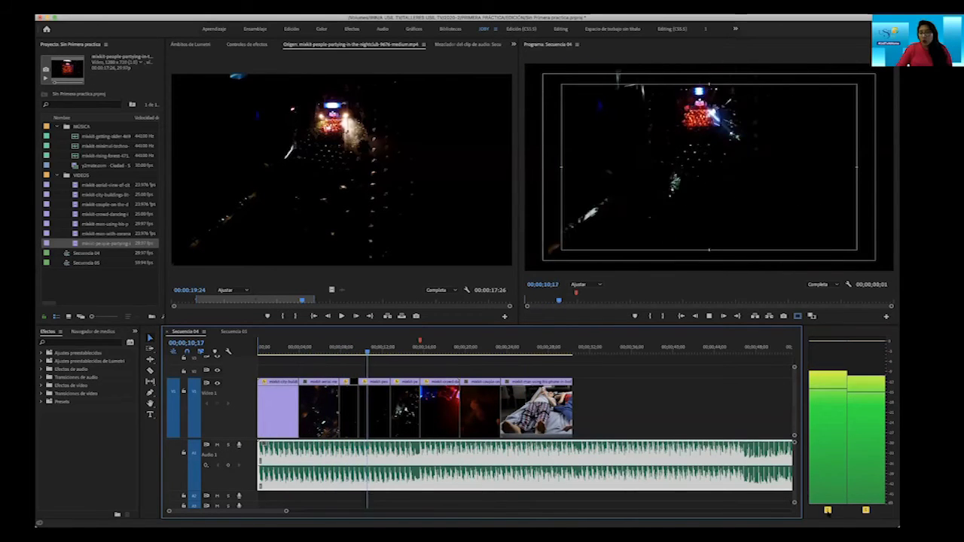
{"action": "key", "text": "Home"}
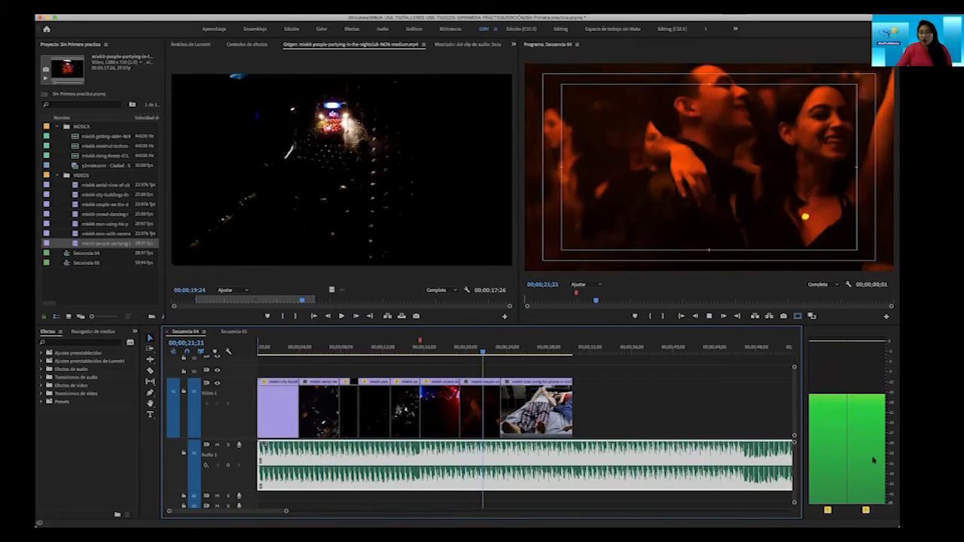
Set the audio meters' range to 60 dB and move the playhead to 00;00;12;13.
{"action": "right_click", "coordinate": [844, 415]}
{"action": "left_click", "coordinate": [871, 494]}
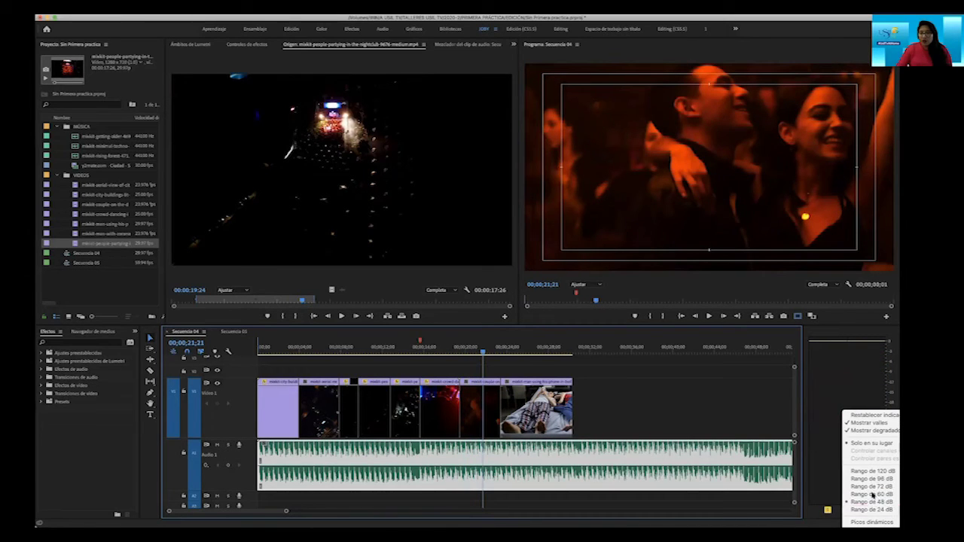
{"action": "key", "text": "space"}
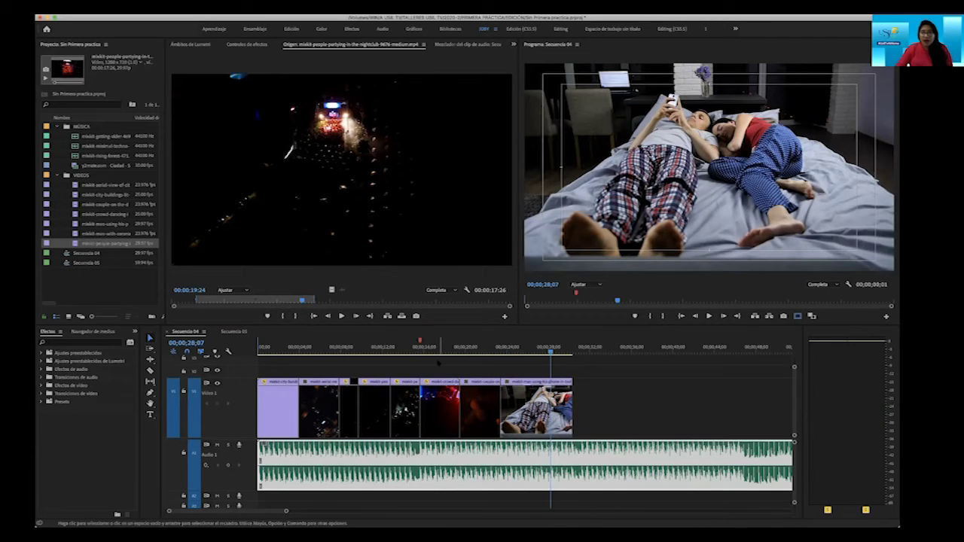
{"action": "left_click", "coordinate": [390, 348]}
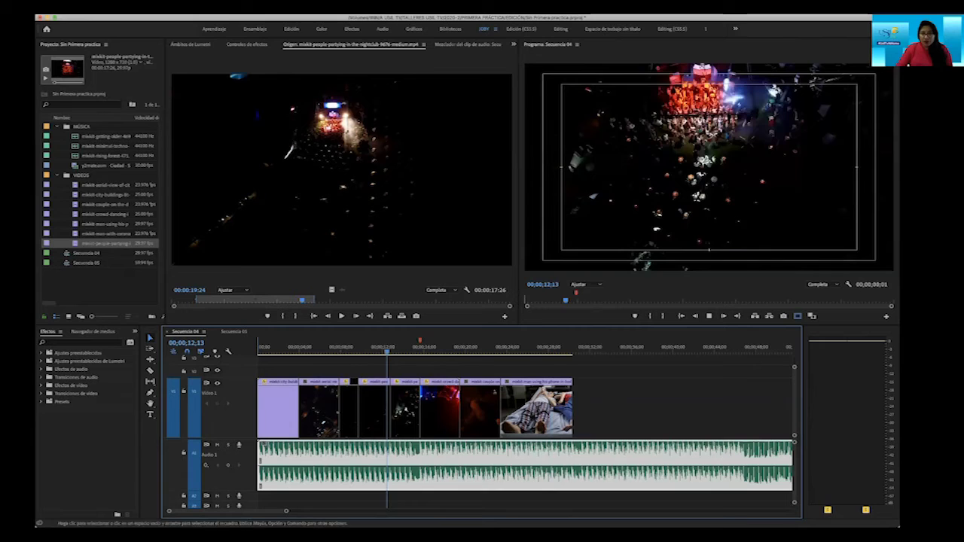
Play the sequence, then replay it from the beginning, to examine the music's peaks on the audio meters' 60 dB range.
{"action": "key", "text": "space"}
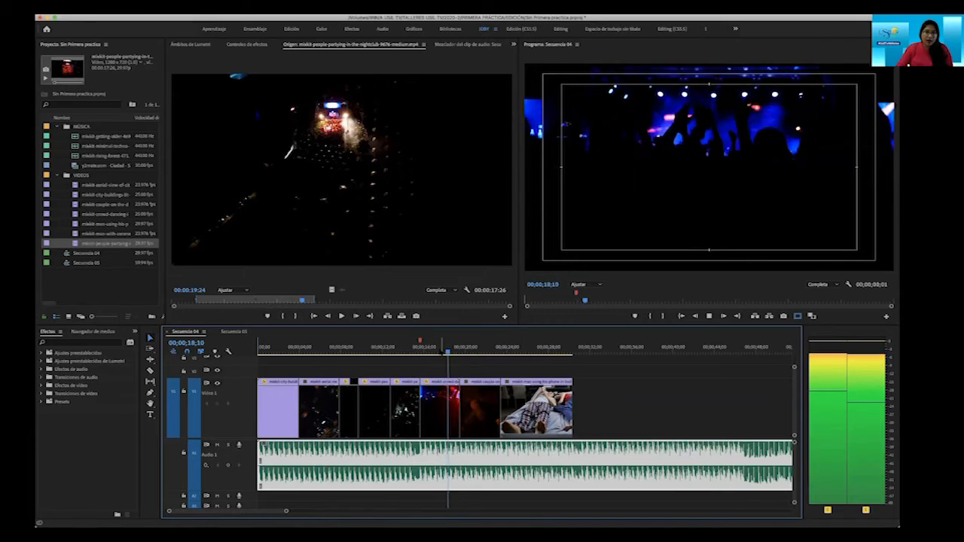
{"action": "left_click_drag", "start_coordinate": [441, 349], "coordinate": [258, 349]}
{"action": "key", "text": "space"}
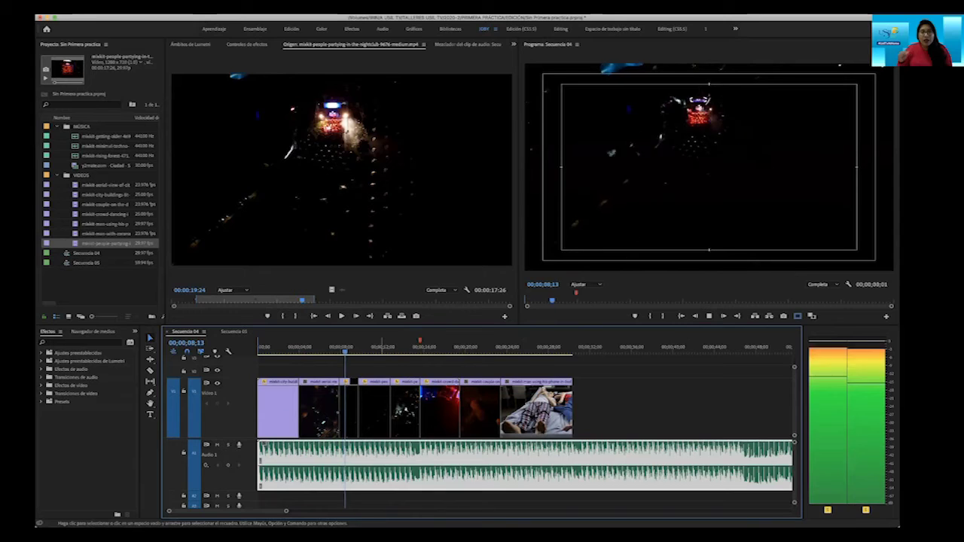
{"action": "key", "text": "space"}
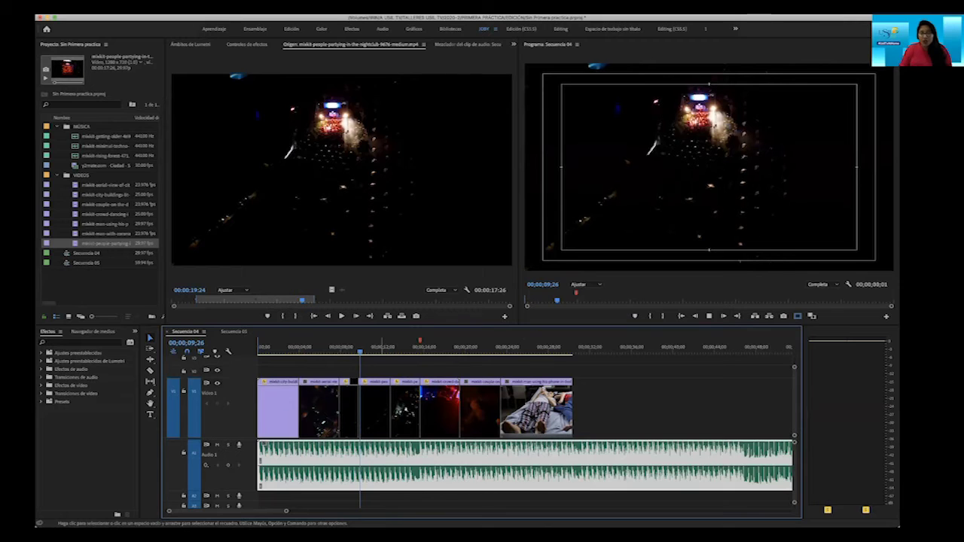
Resume playback, widen the timeline so the audio meters become narrower, and stop at 00;00;21;12.
{"action": "key", "text": "space"}
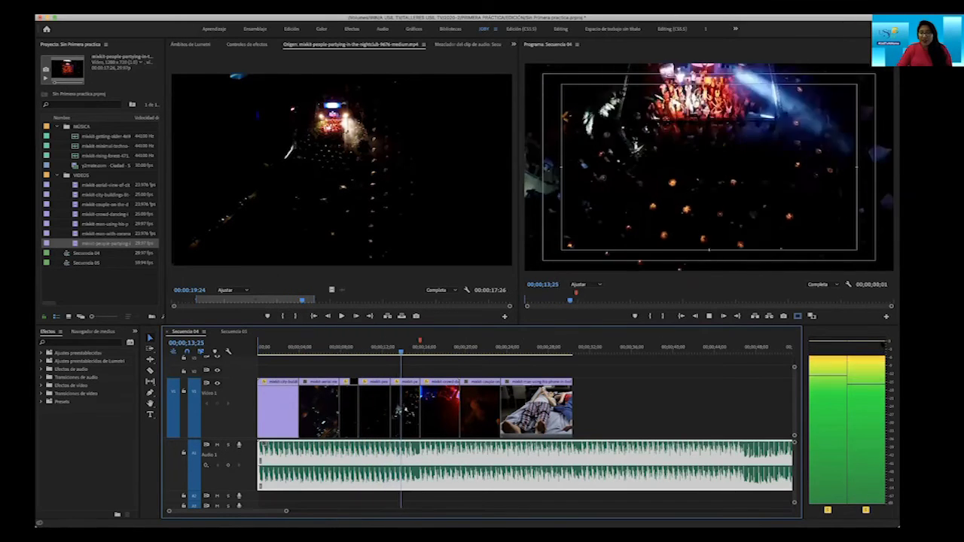
{"action": "left_click_drag", "start_coordinate": [804, 367], "coordinate": [845, 367]}
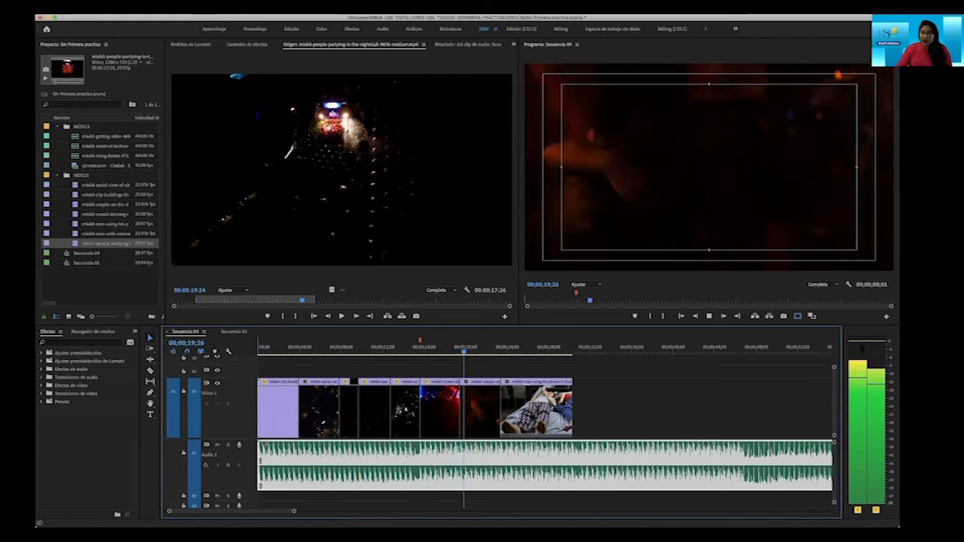
{"action": "key", "text": "space"}
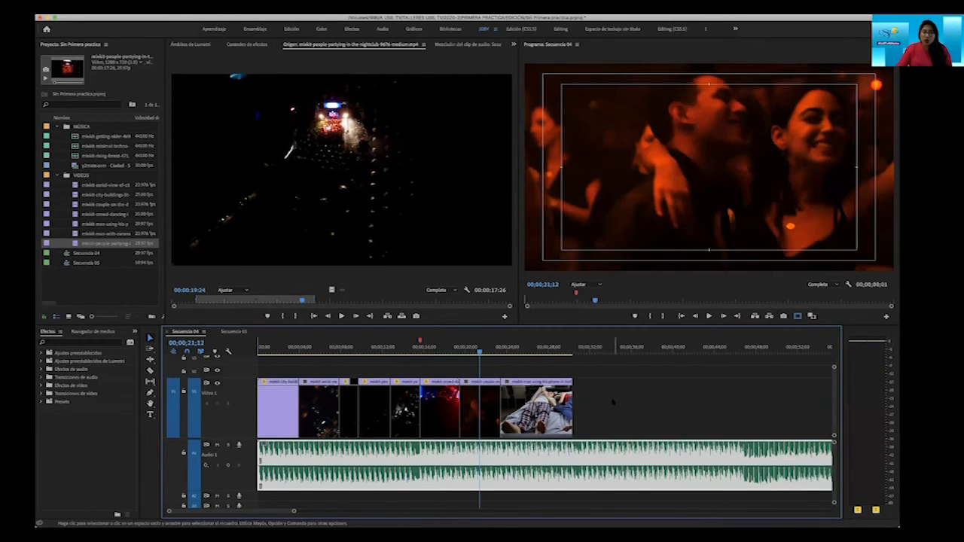
Try raising the music clip's volume line on Audio 1, then return it to 0 dB and deselect the clip.
{"action": "left_click", "coordinate": [616, 449]}
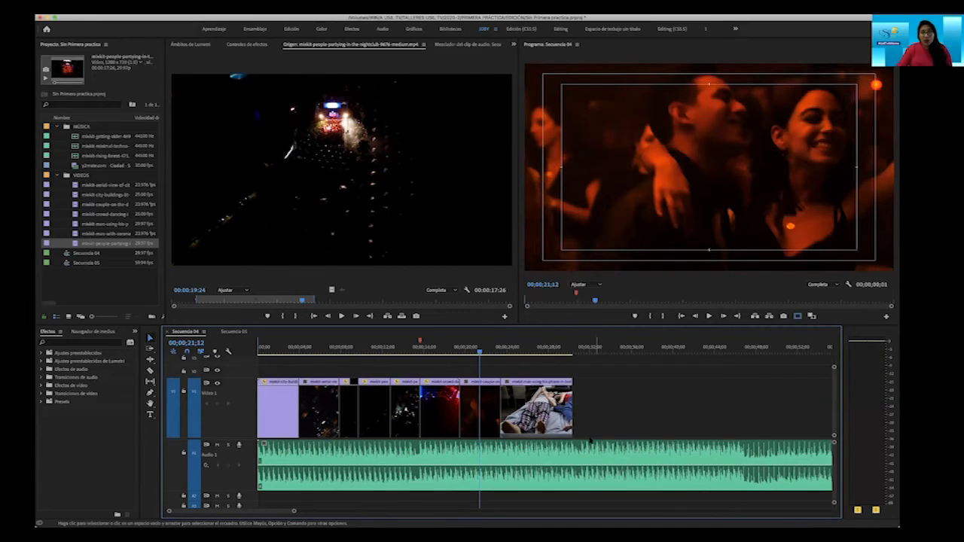
{"action": "left_click", "coordinate": [341, 469]}
{"action": "left_click", "coordinate": [598, 413]}
{"action": "left_click", "coordinate": [442, 459]}
{"action": "left_click", "coordinate": [654, 415]}
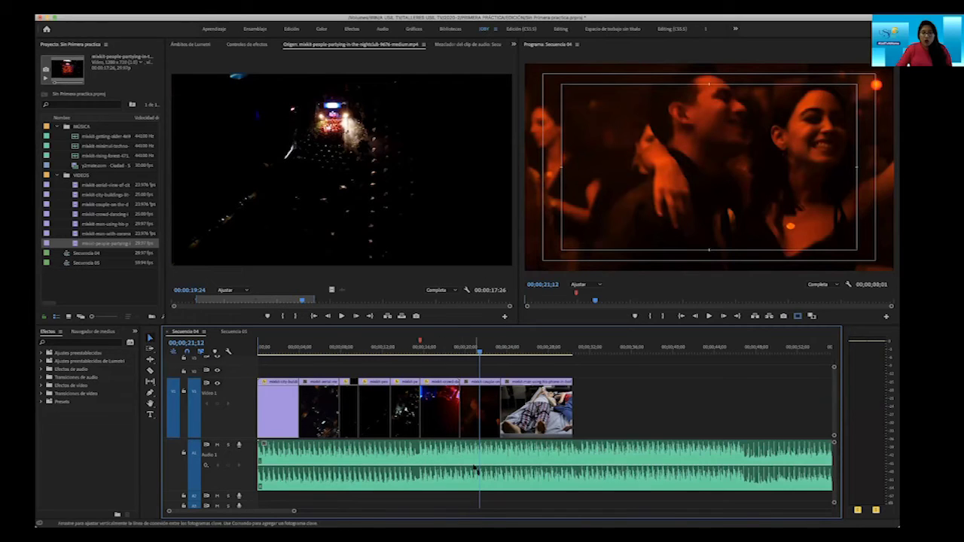
{"action": "left_click_drag", "start_coordinate": [510, 470], "coordinate": [510, 453]}
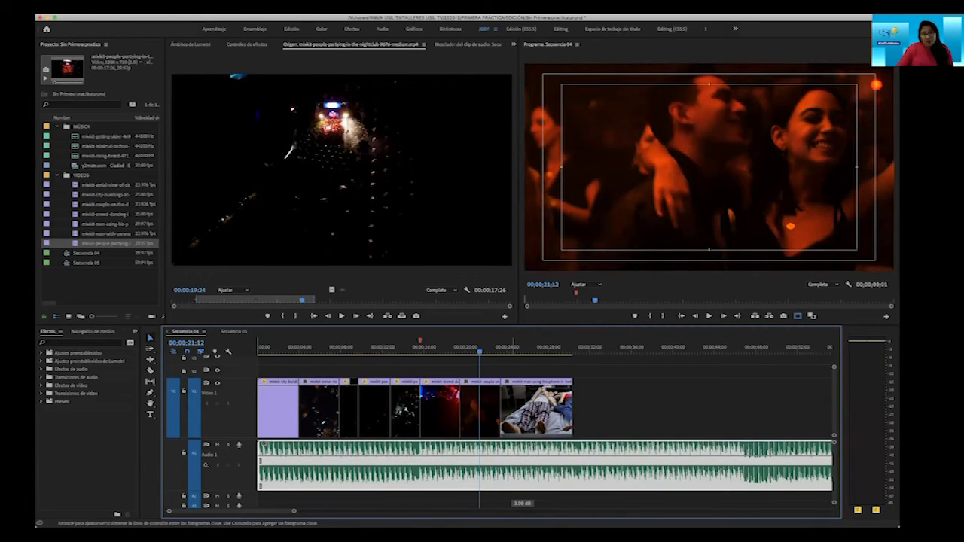
{"action": "left_click_drag", "start_coordinate": [516, 456], "coordinate": [515, 471]}
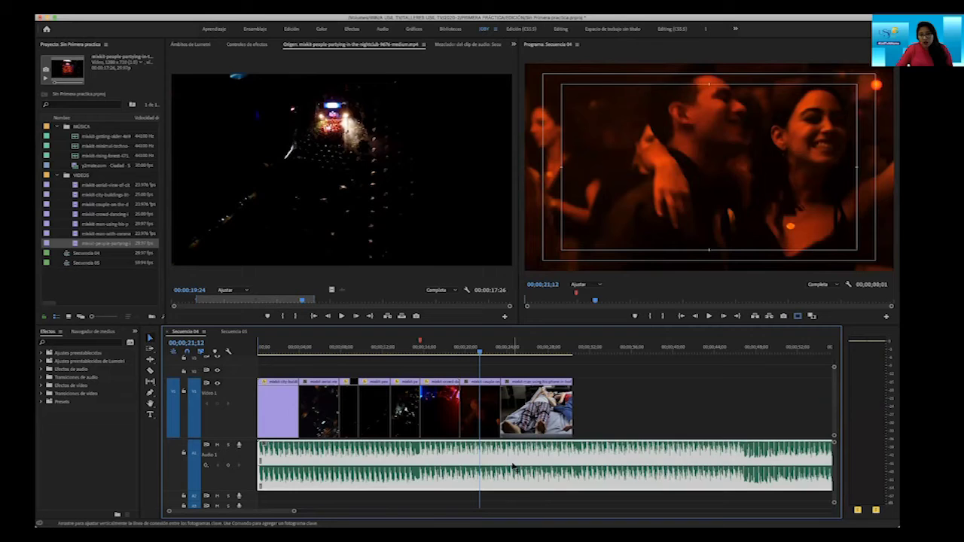
{"action": "left_click", "coordinate": [606, 427]}
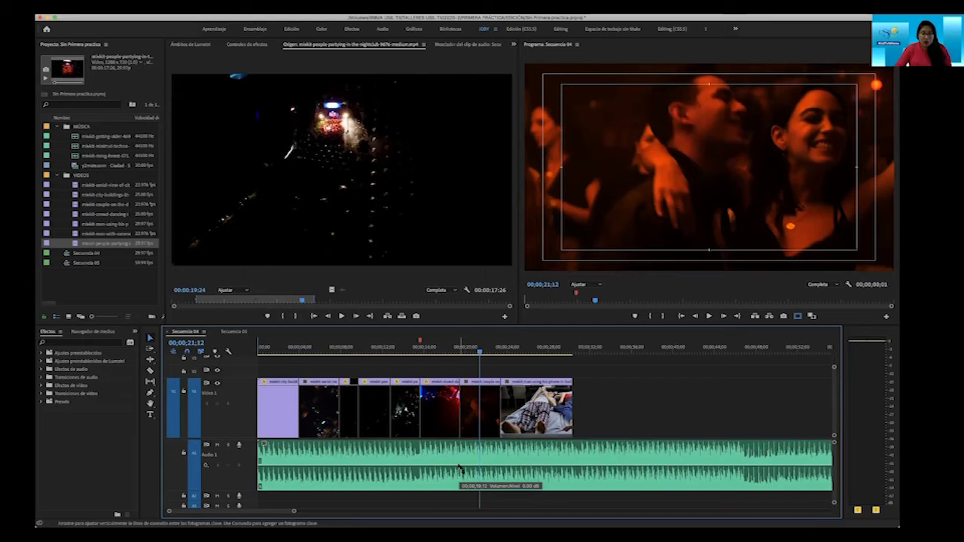
Try lowering the music clip's volume line to its minimum, play the sequence briefly, then bring the line back to about its original level.
{"action": "left_click_drag", "start_coordinate": [459, 470], "coordinate": [468, 503]}
{"action": "key", "text": "space"}
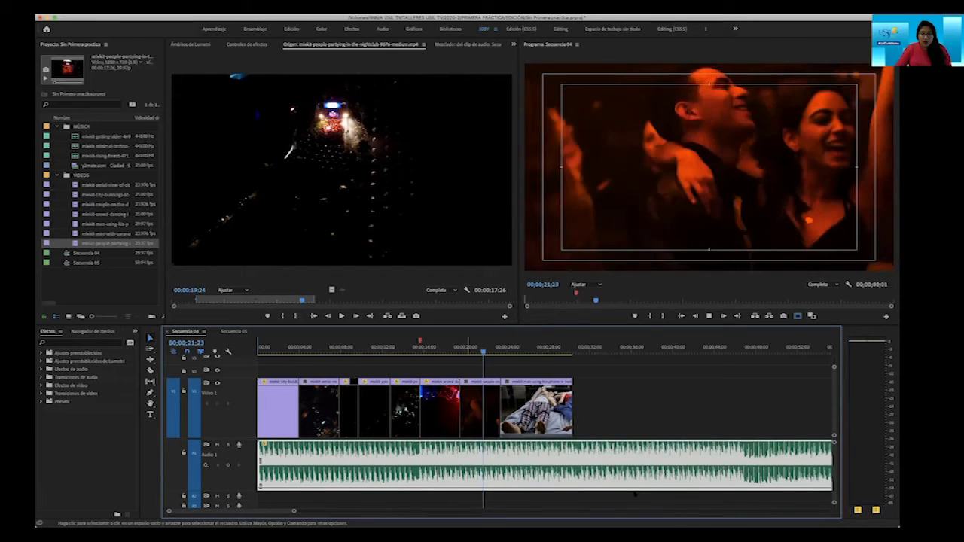
{"action": "key", "text": "space"}
{"action": "left_click_drag", "start_coordinate": [449, 488], "coordinate": [449, 468]}
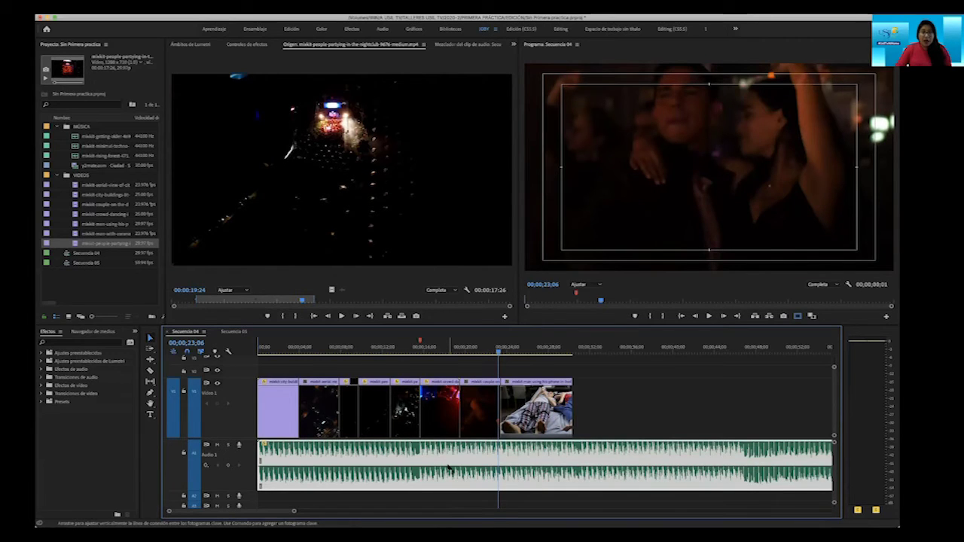
{"action": "mouse_move", "coordinate": [448, 469]}
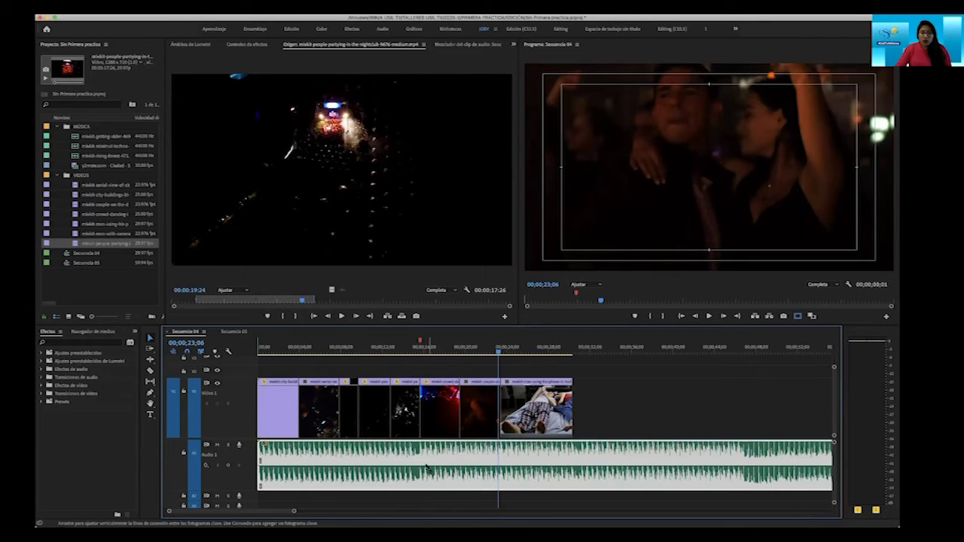
Raise the music clip's volume line slightly twice, playing the sequence after each change to check the audio meters.
{"action": "left_click_drag", "start_coordinate": [426, 469], "coordinate": [426, 460]}
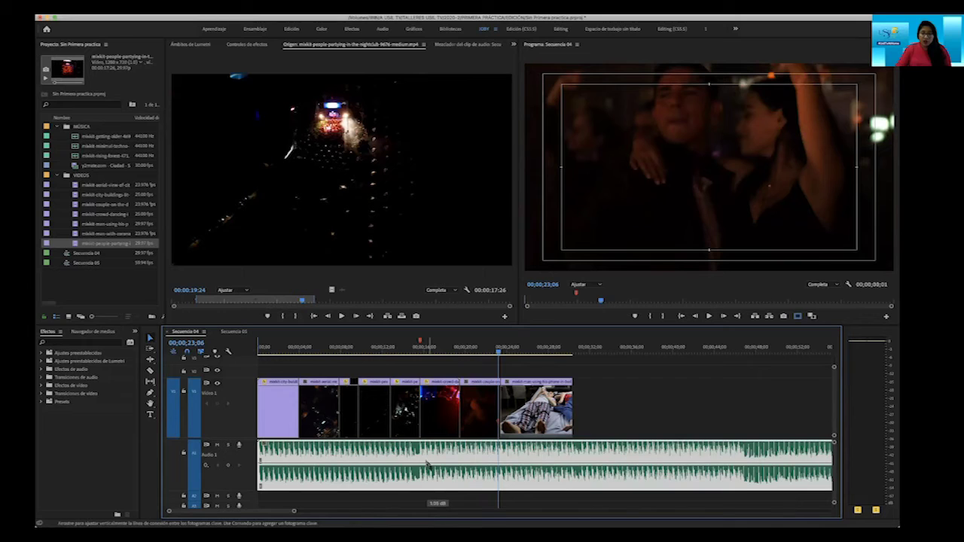
{"action": "key", "text": "space"}
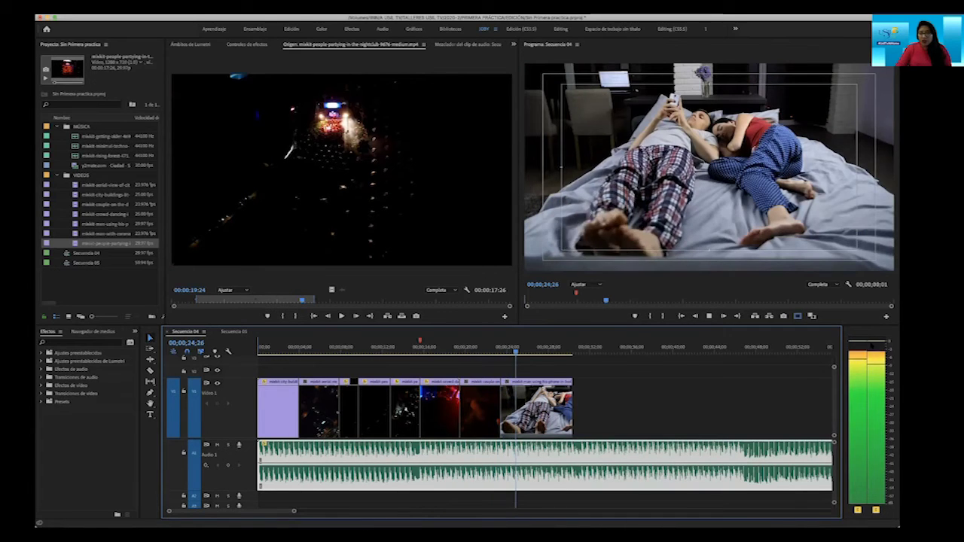
{"action": "key", "text": "space"}
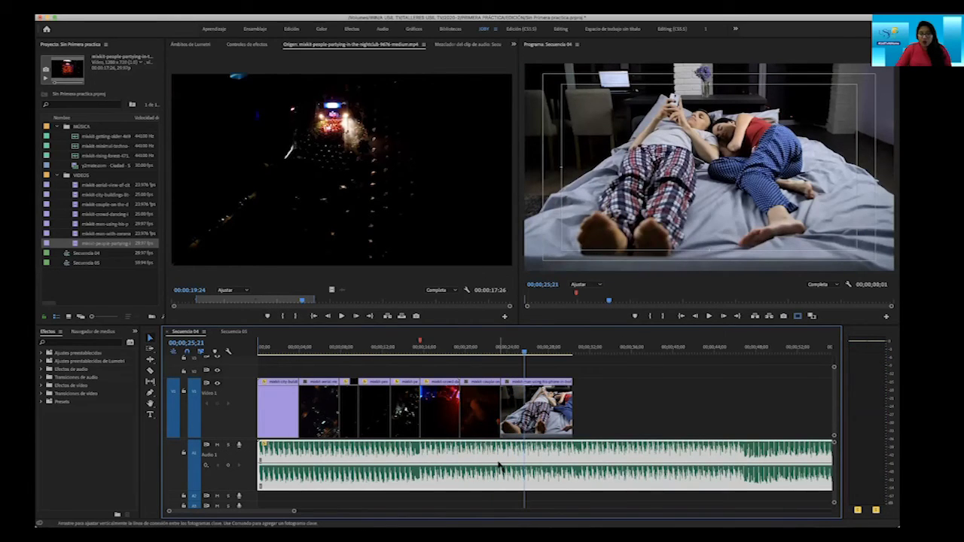
{"action": "left_click_drag", "start_coordinate": [509, 463], "coordinate": [510, 460]}
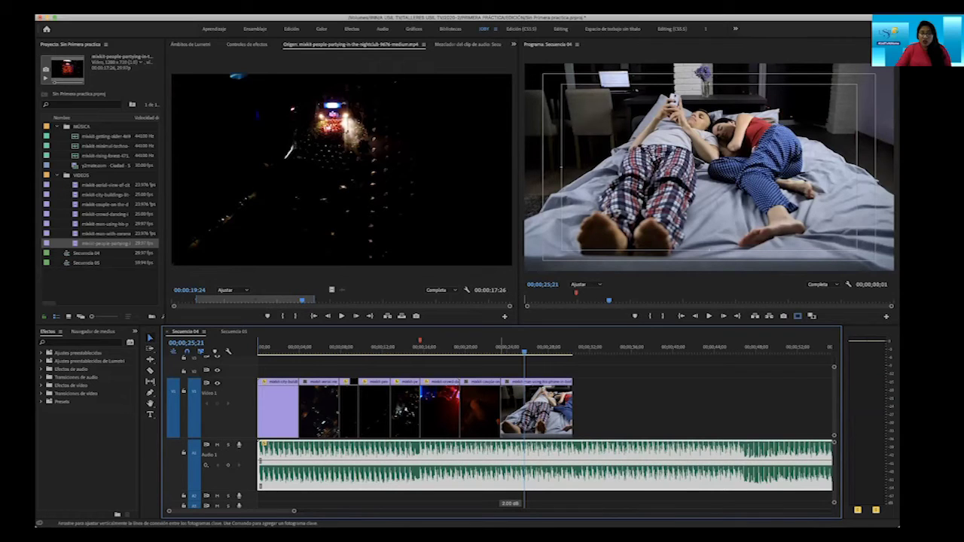
{"action": "key", "text": "space"}
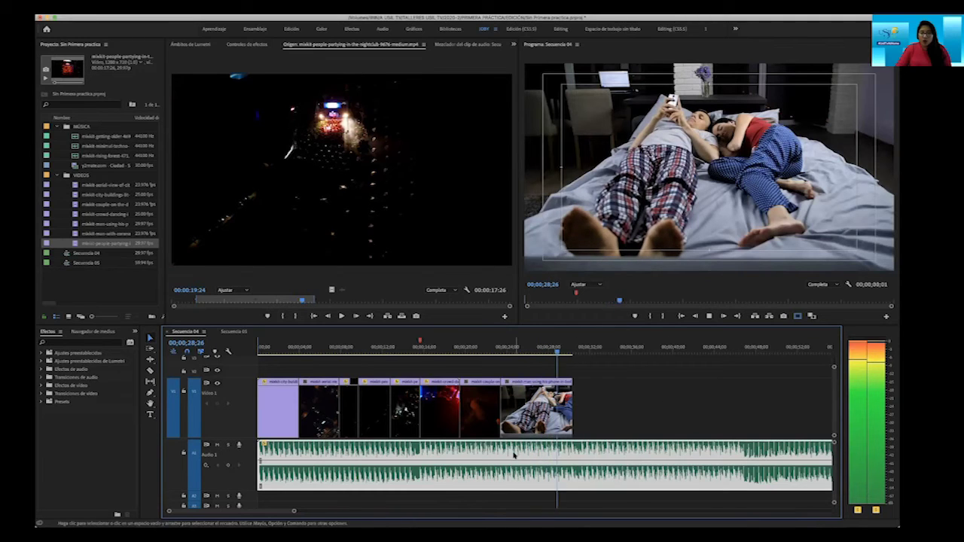
{"action": "key", "text": "space"}
Raise the music clip's volume line two increments further, checking the meters in playback each time and stopping at 00;00;37;19.
{"action": "left_click_drag", "start_coordinate": [516, 460], "coordinate": [517, 457]}
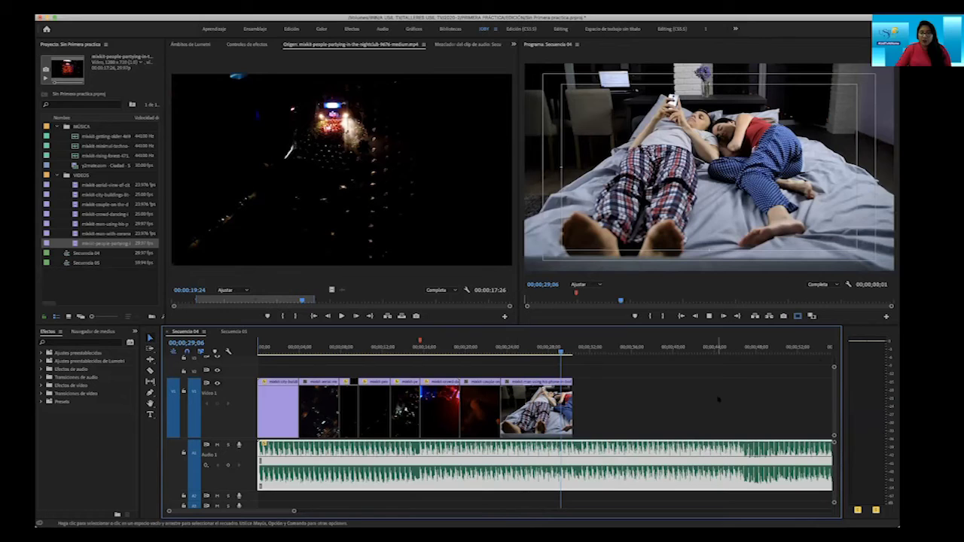
{"action": "key", "text": "space"}
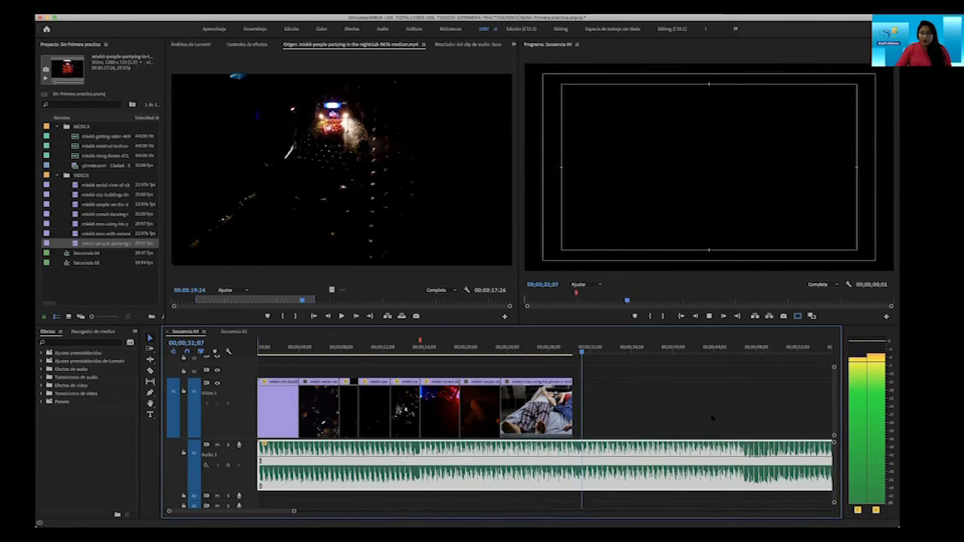
{"action": "key", "text": "space"}
{"action": "left_click_drag", "start_coordinate": [535, 457], "coordinate": [535, 452]}
{"action": "key", "text": "space"}
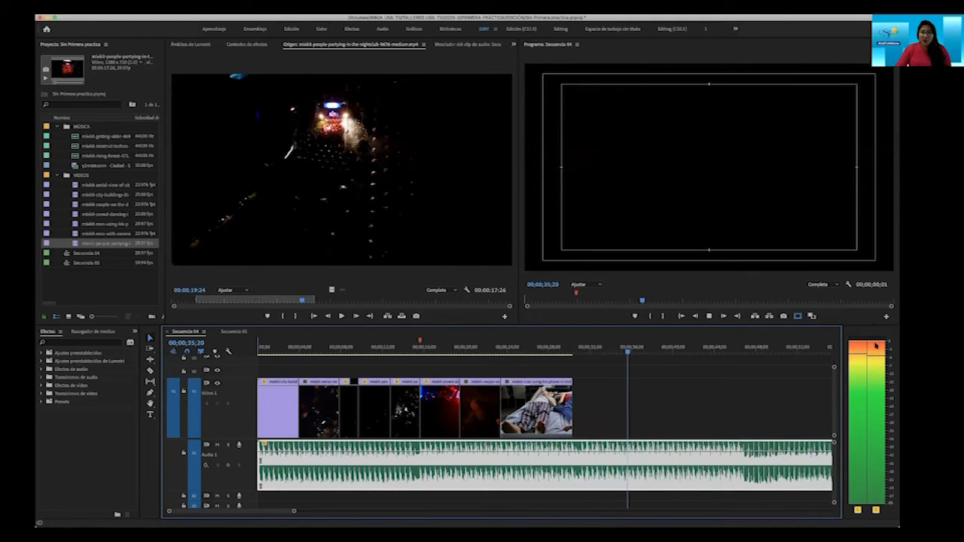
{"action": "key", "text": "space"}
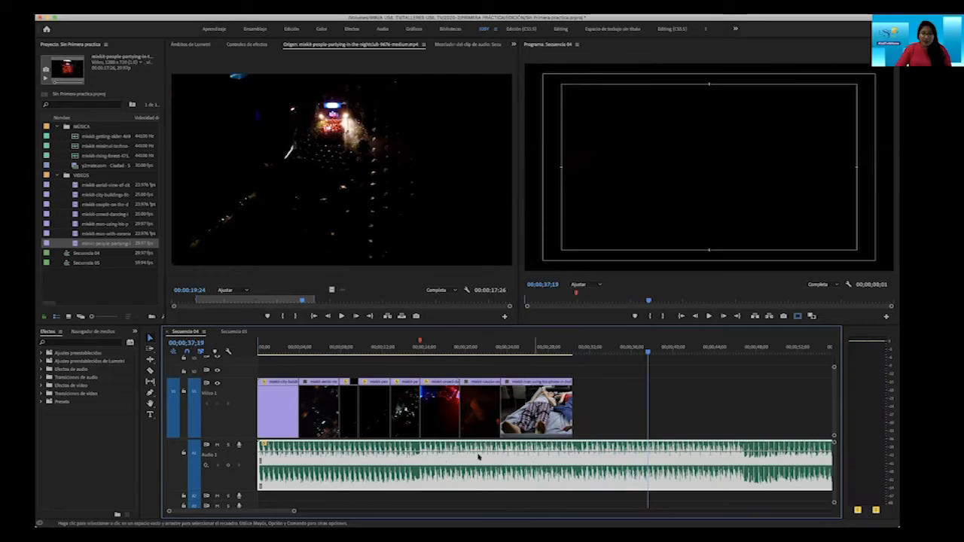
Bring the music clip's volume line back to about 0 dB and check the levels by playing from about 00;00;08 to 00;00;11;05.
{"action": "left_click_drag", "start_coordinate": [445, 457], "coordinate": [445, 465]}
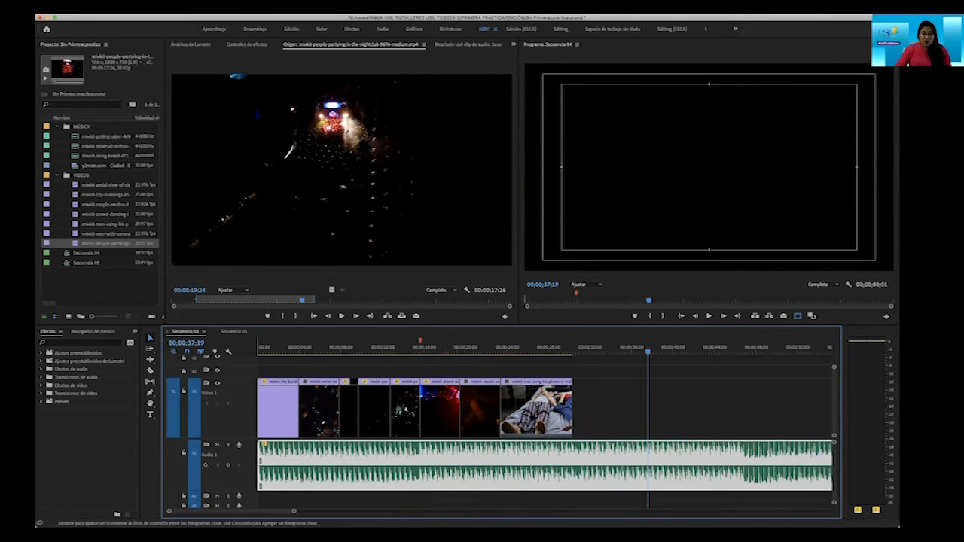
{"action": "left_click", "coordinate": [349, 347]}
{"action": "key", "text": "space"}
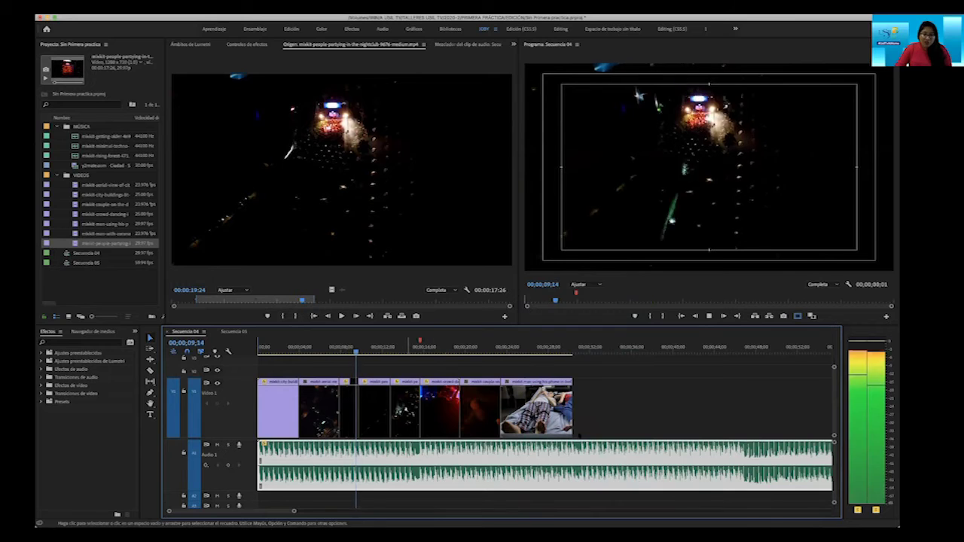
{"action": "left_click", "coordinate": [621, 410]}
{"action": "key", "text": "space"}
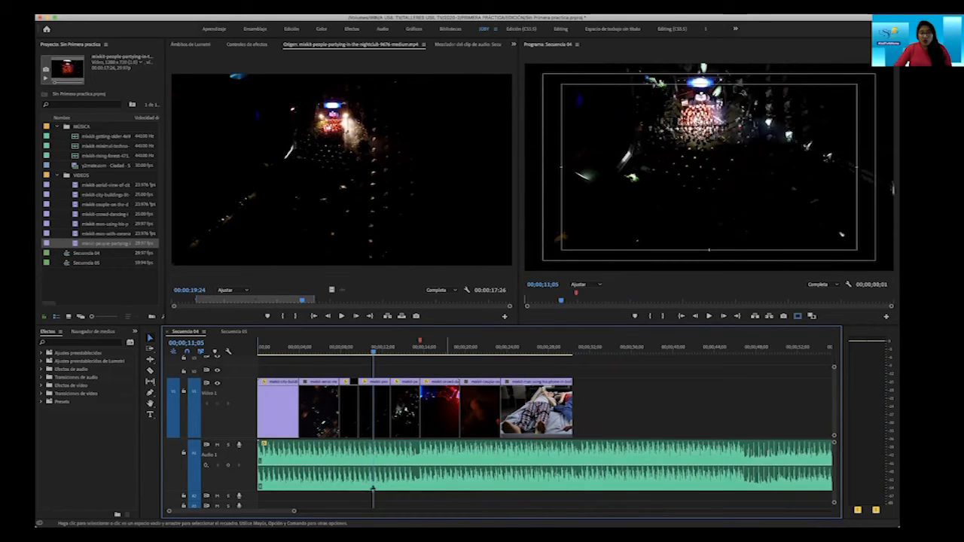
Open the music clip's audio gain settings, enter a negative value for the gain adjustment, and accept it.
{"action": "right_click", "coordinate": [392, 454]}
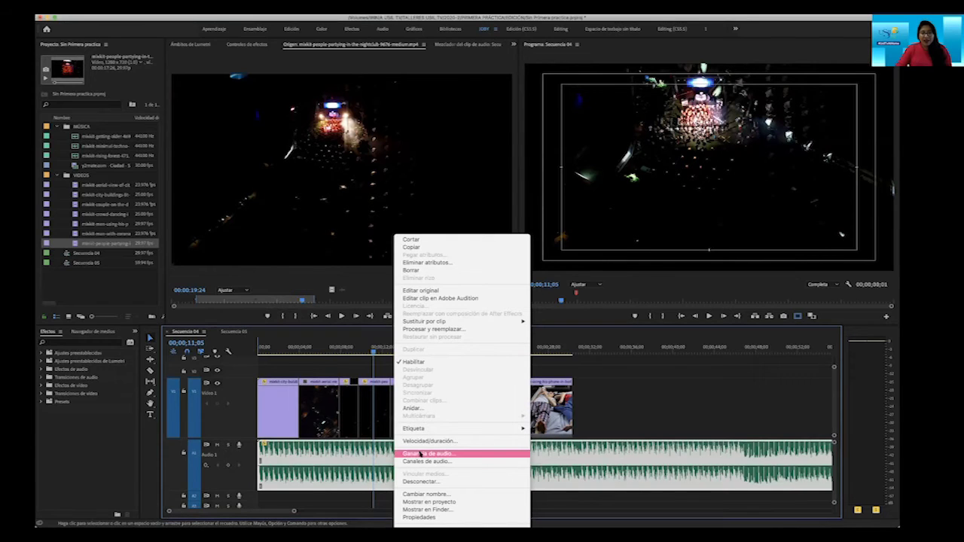
{"action": "left_click", "coordinate": [645, 394]}
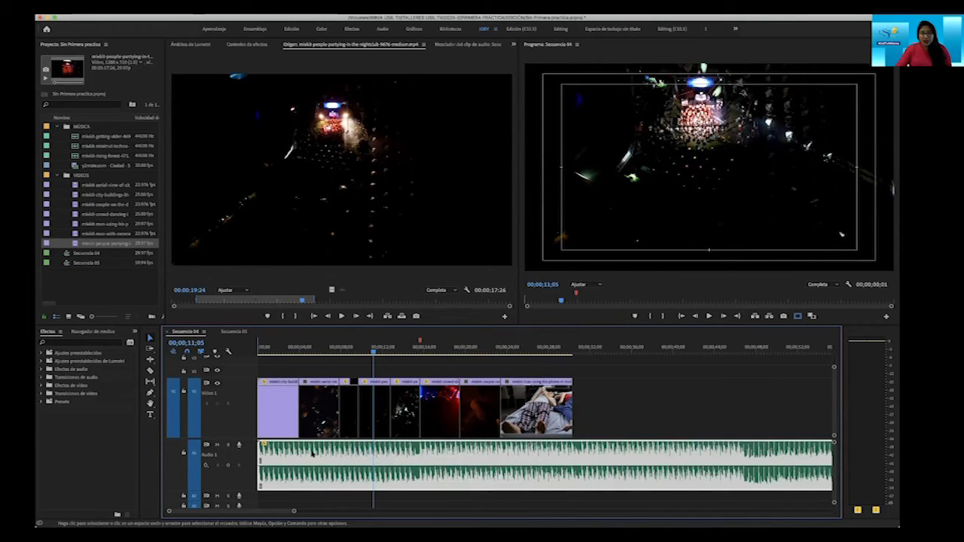
{"action": "right_click", "coordinate": [401, 456]}
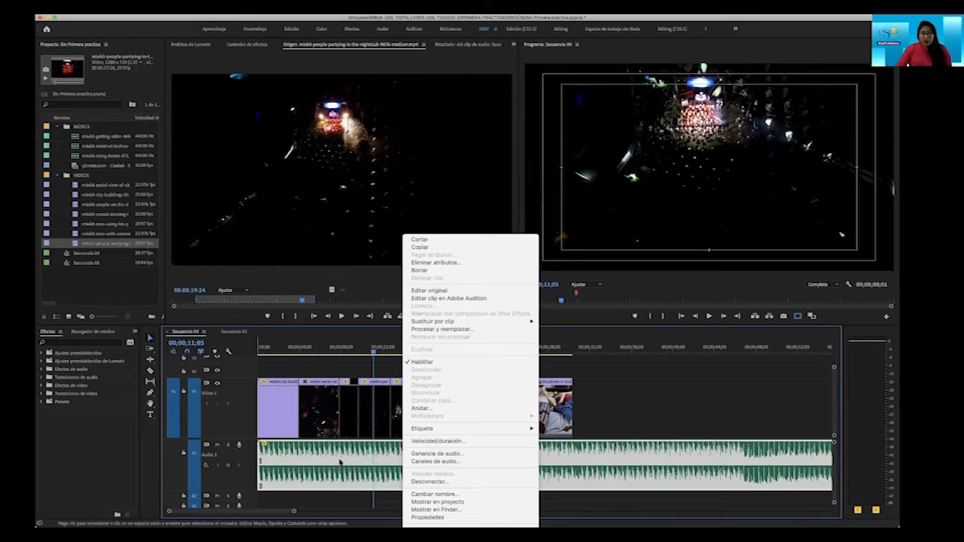
{"action": "left_click", "coordinate": [433, 455]}
{"action": "left_click_drag", "start_coordinate": [440, 240], "coordinate": [407, 186]}
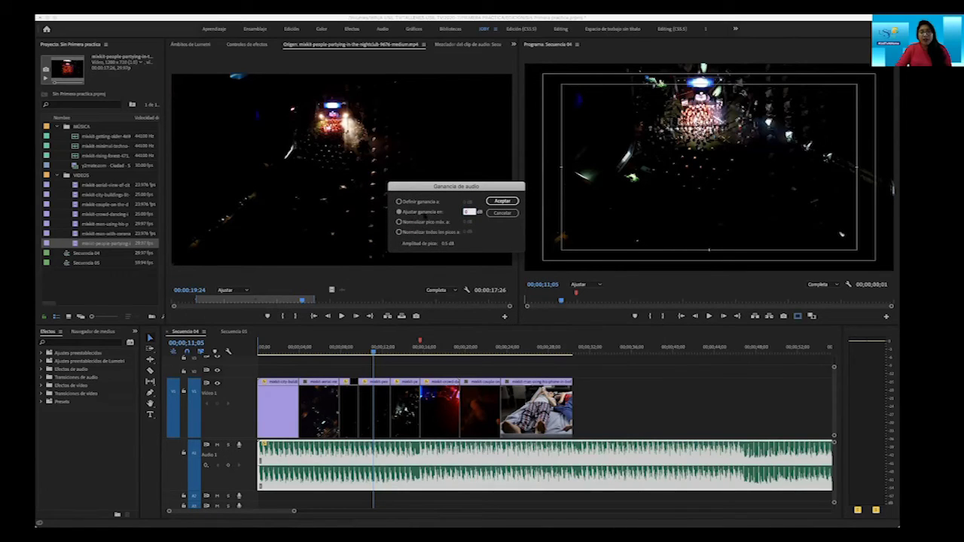
{"action": "type", "text": "0"}
{"action": "key", "text": "Return"}
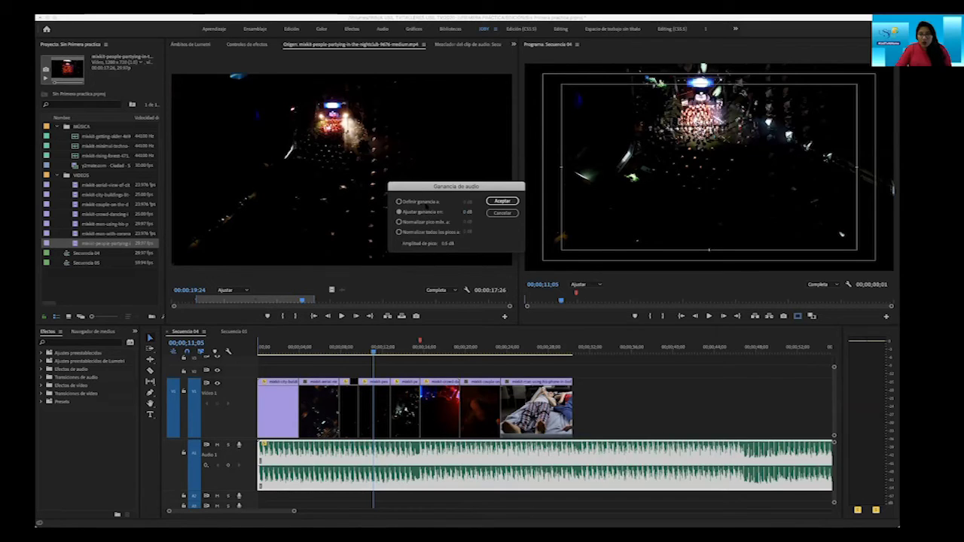
{"action": "left_click", "coordinate": [465, 212]}
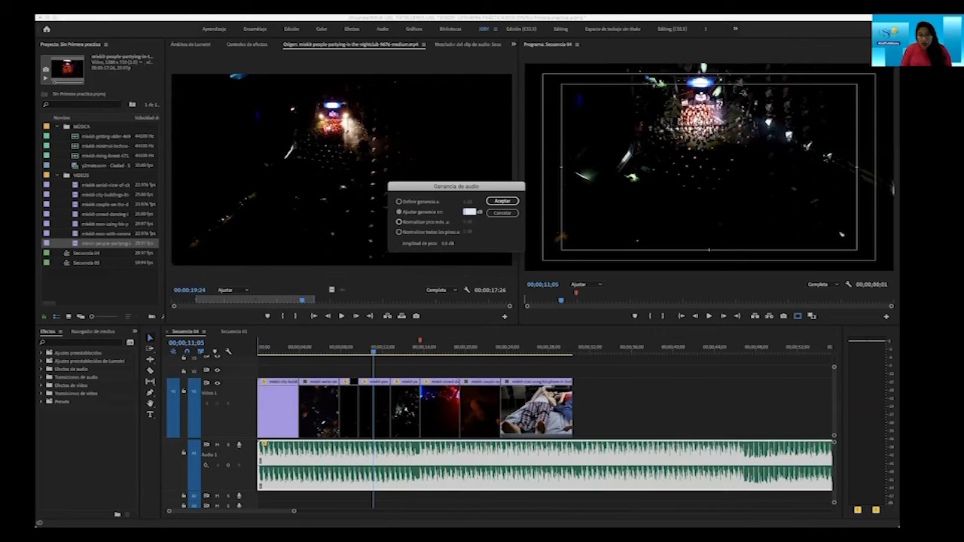
{"action": "type", "text": "-"}
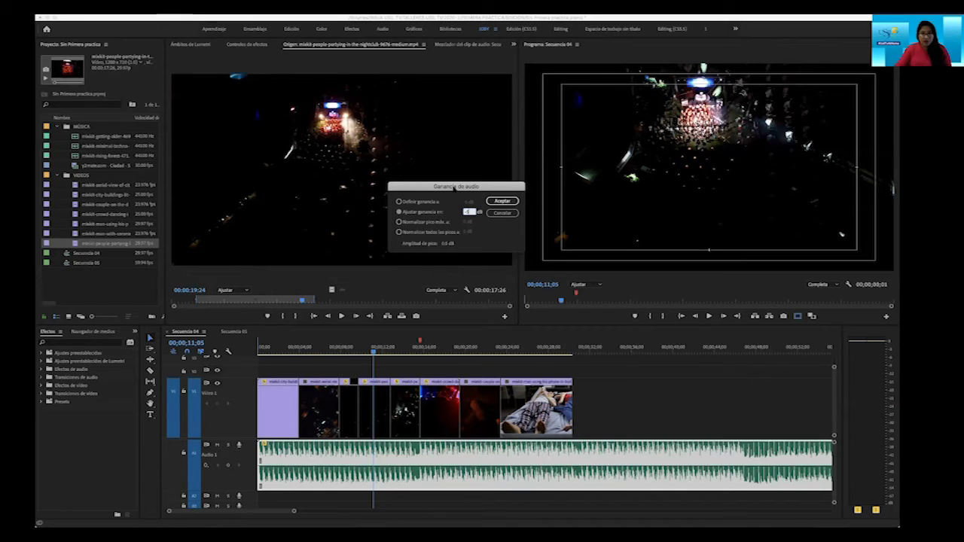
{"action": "left_click", "coordinate": [493, 201]}
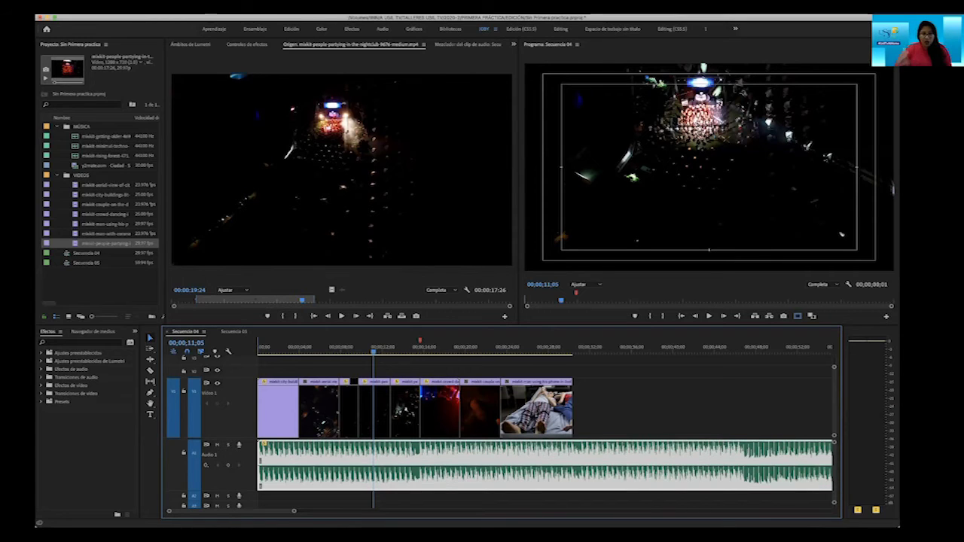
Reduce the music clip's audio gain by a negative adjustment and check the levels by playing from 00;00;11;05.
{"action": "right_click", "coordinate": [396, 456]}
{"action": "left_click", "coordinate": [420, 453]}
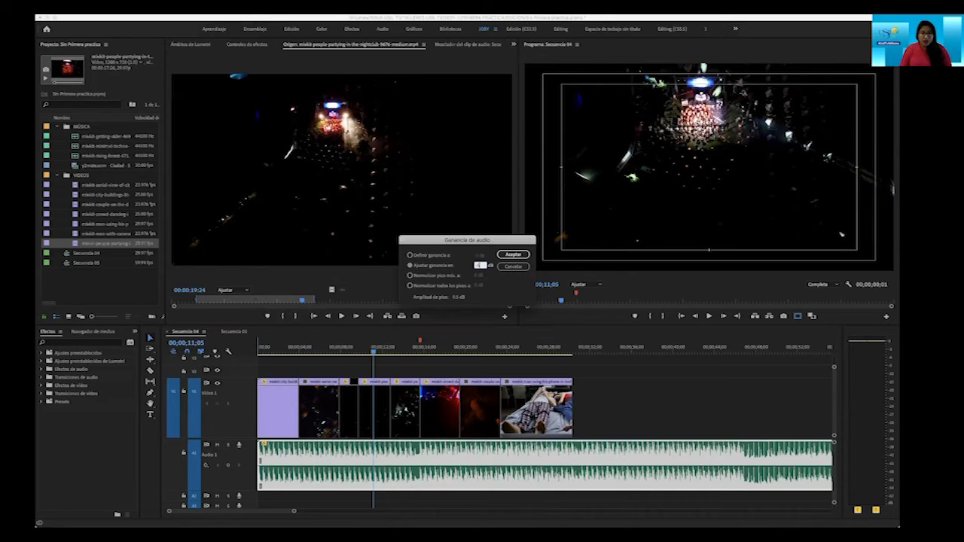
{"action": "left_click", "coordinate": [513, 254]}
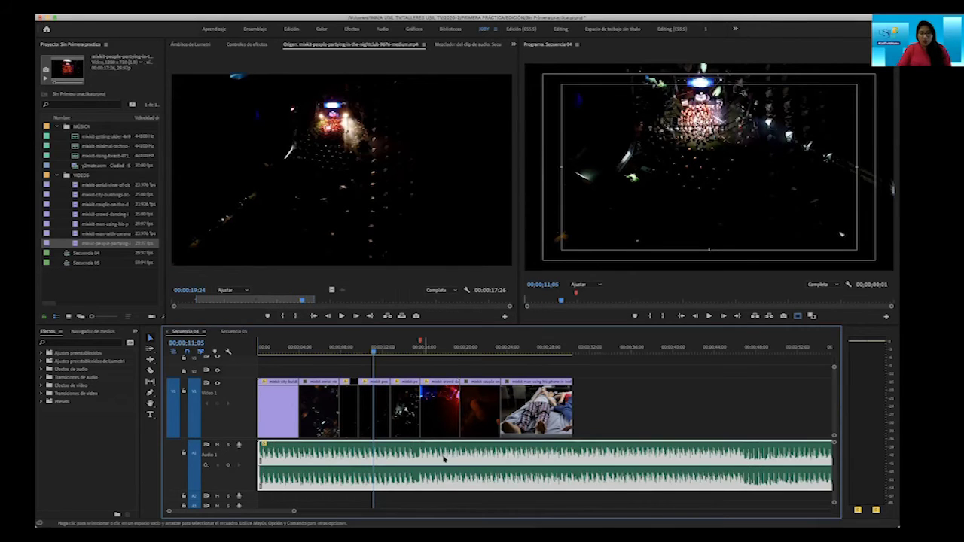
{"action": "left_click", "coordinate": [579, 414]}
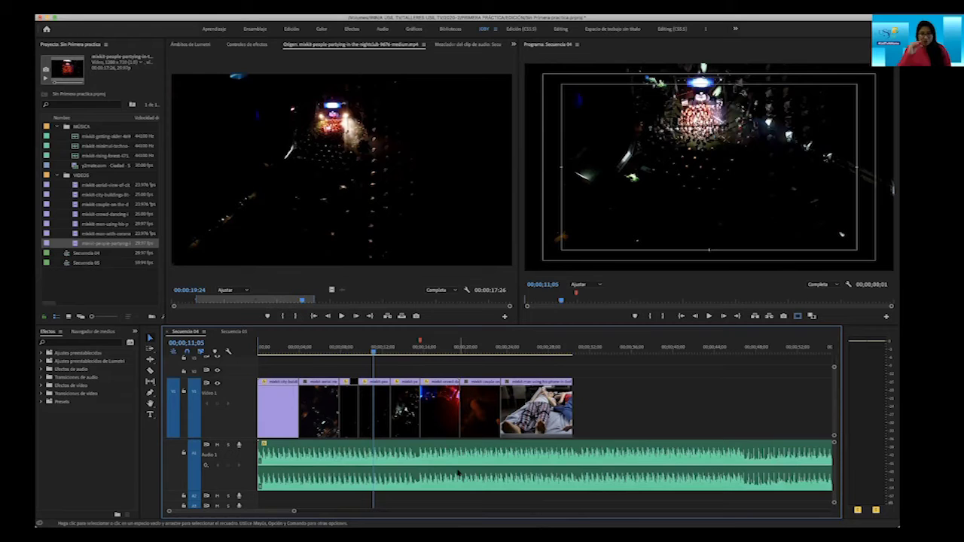
{"action": "key", "text": "space"}
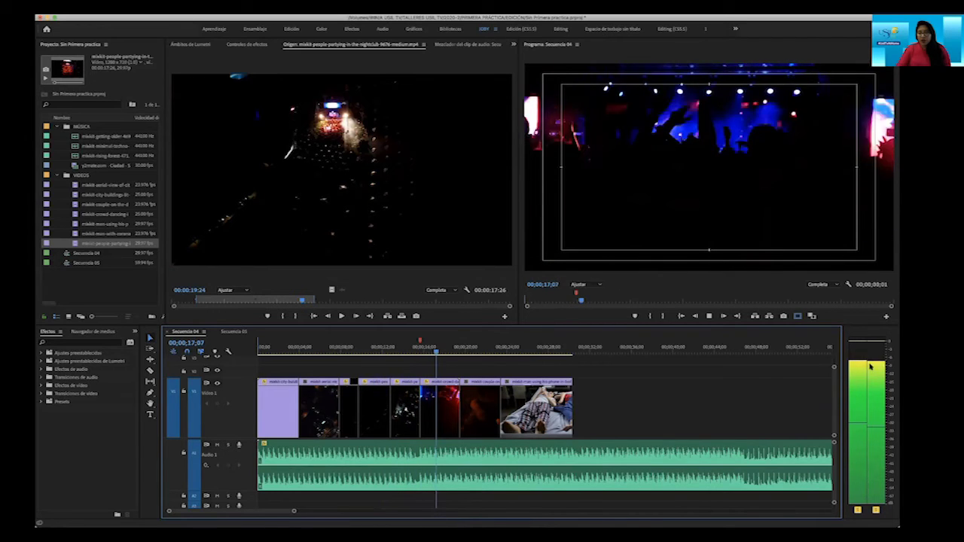
Adjust the music clip's audio gain by 3 dB and check the meters by playing from the sequence start to 00;00;18;24.
{"action": "right_click", "coordinate": [473, 454]}
{"action": "left_click", "coordinate": [502, 453]}
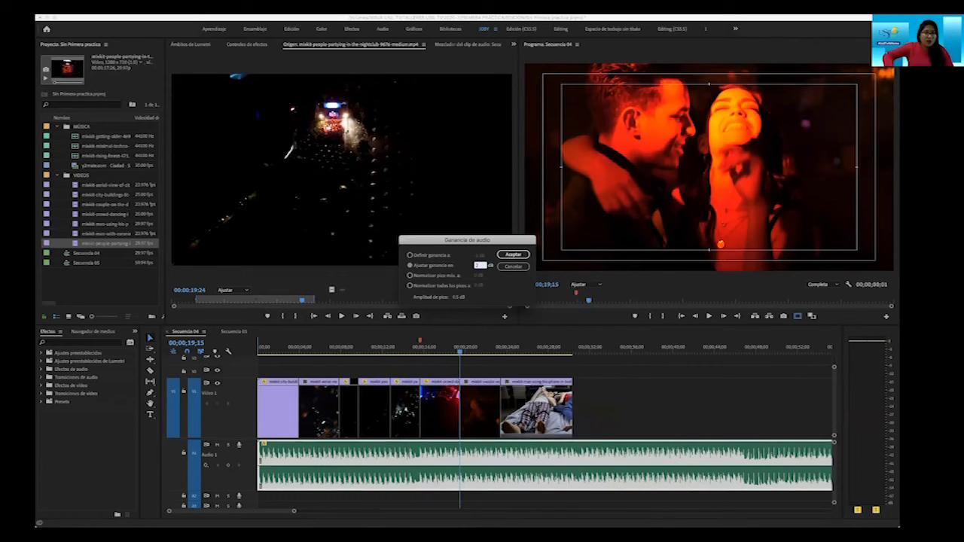
{"action": "type", "text": "3"}
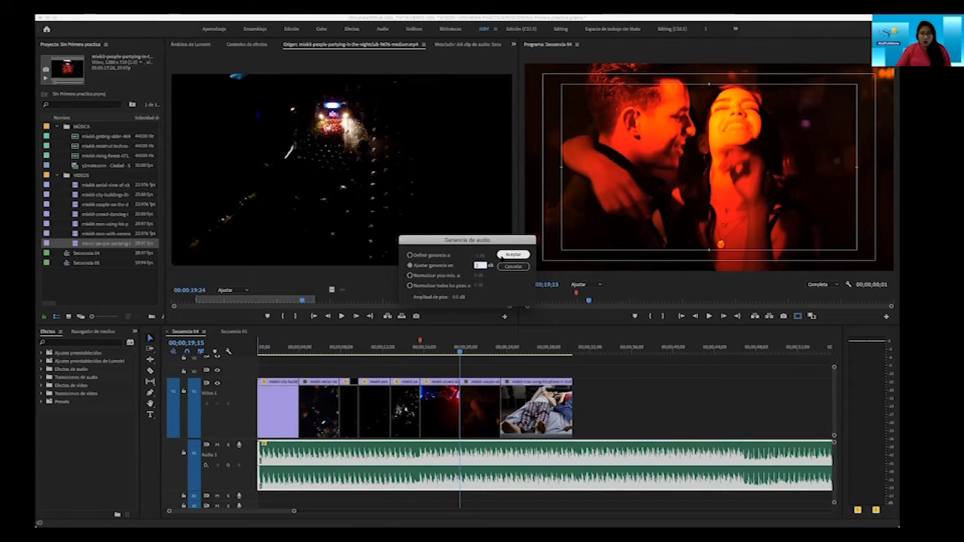
{"action": "left_click", "coordinate": [503, 257]}
{"action": "left_click", "coordinate": [512, 255]}
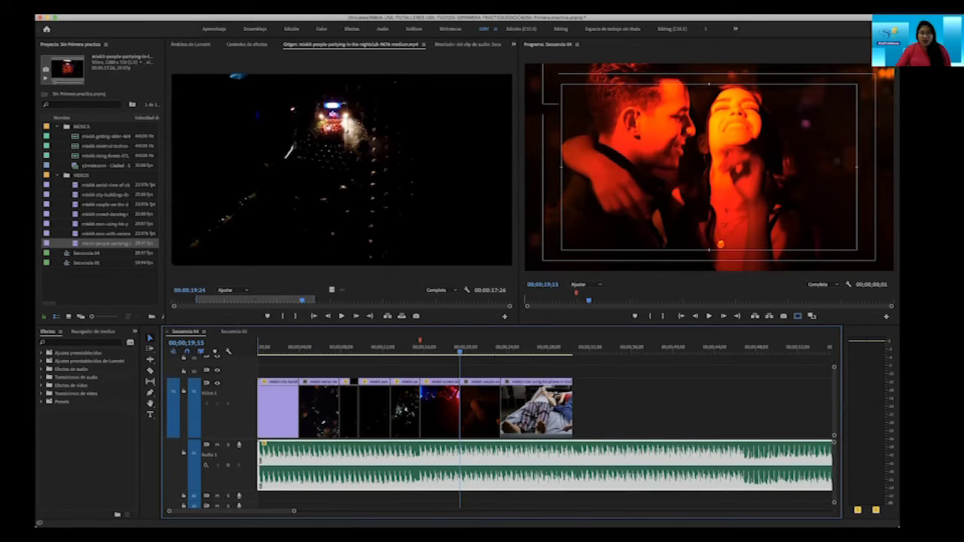
{"action": "key", "text": "Home"}
{"action": "key", "text": "space"}
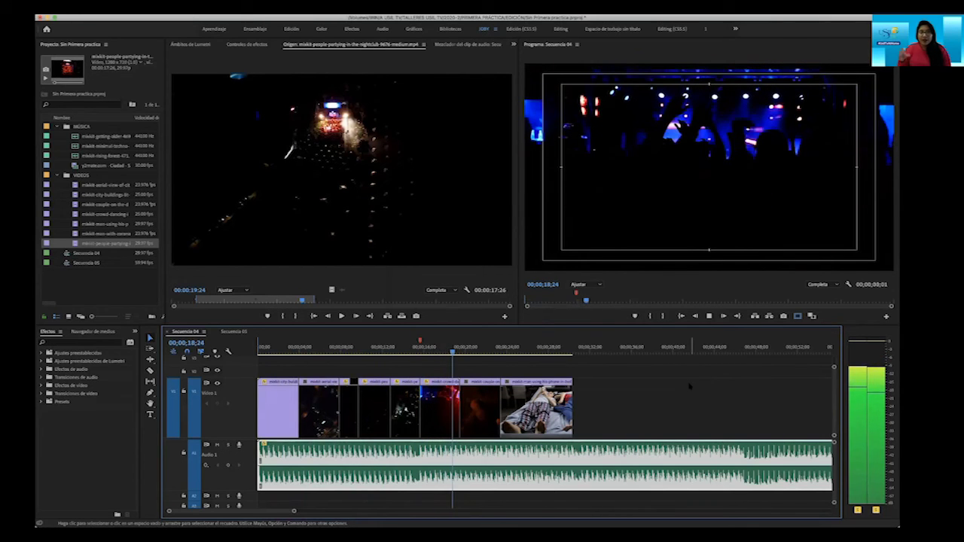
{"action": "key", "text": "space"}
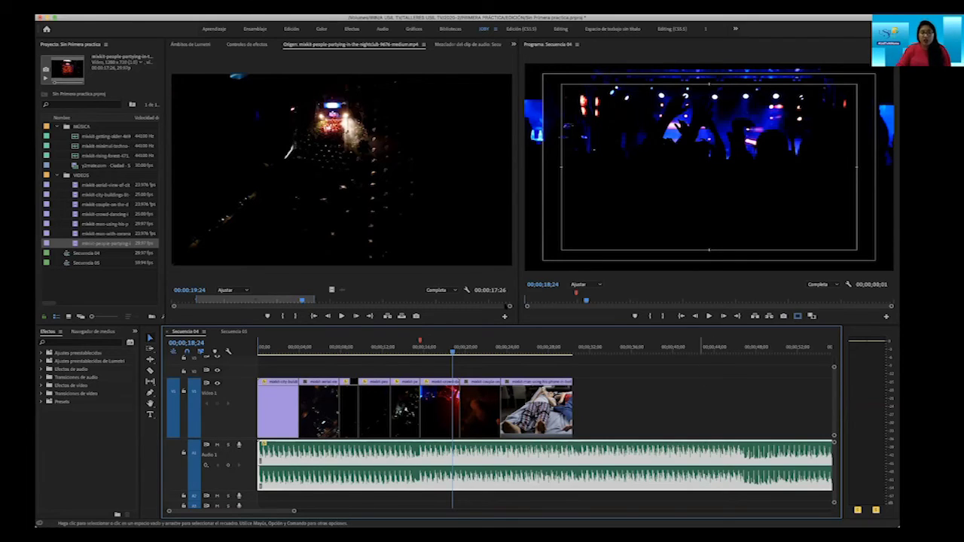
Play the sequence again from the start to 00;00;07;01 to check the music levels.
{"action": "left_click", "coordinate": [259, 347]}
{"action": "key", "text": "space"}
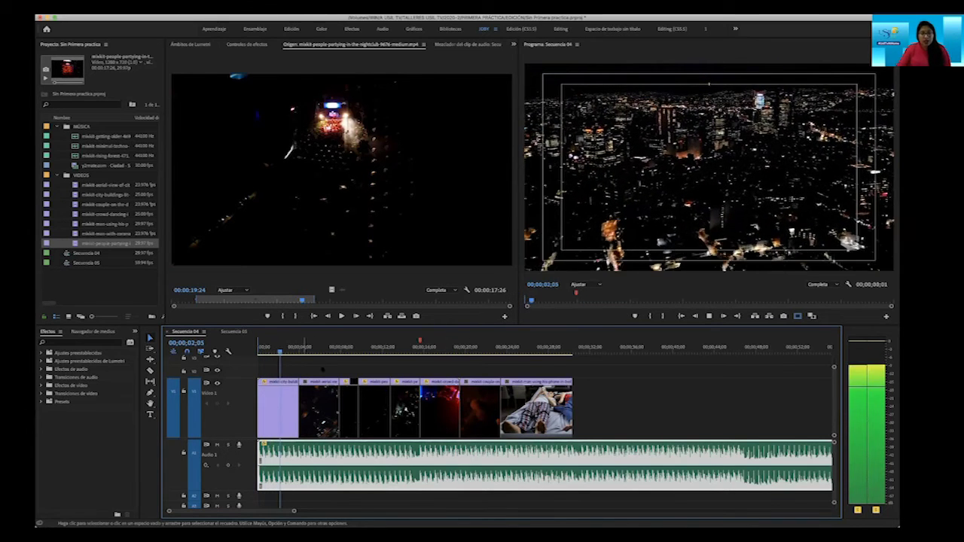
{"action": "left_click_drag", "start_coordinate": [292, 512], "coordinate": [273, 511]}
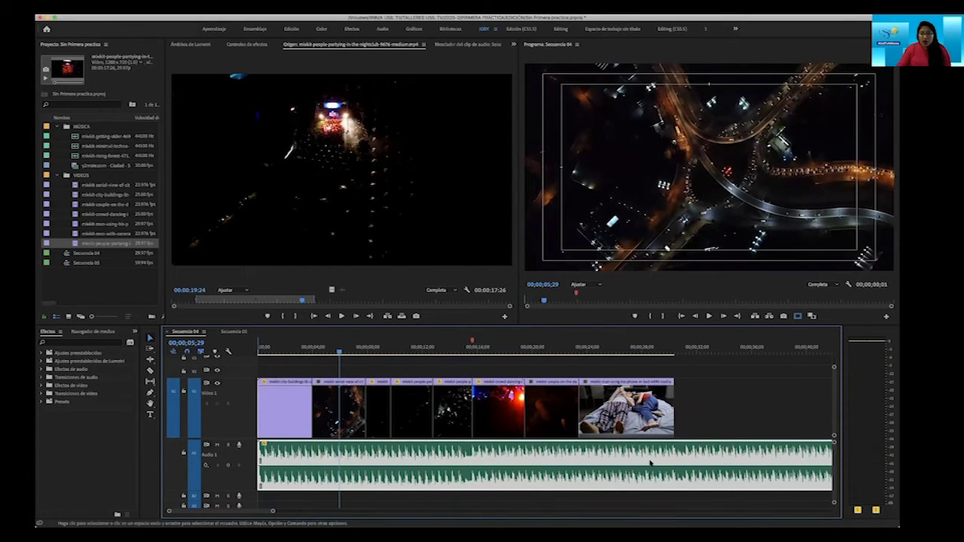
{"action": "key", "text": "space"}
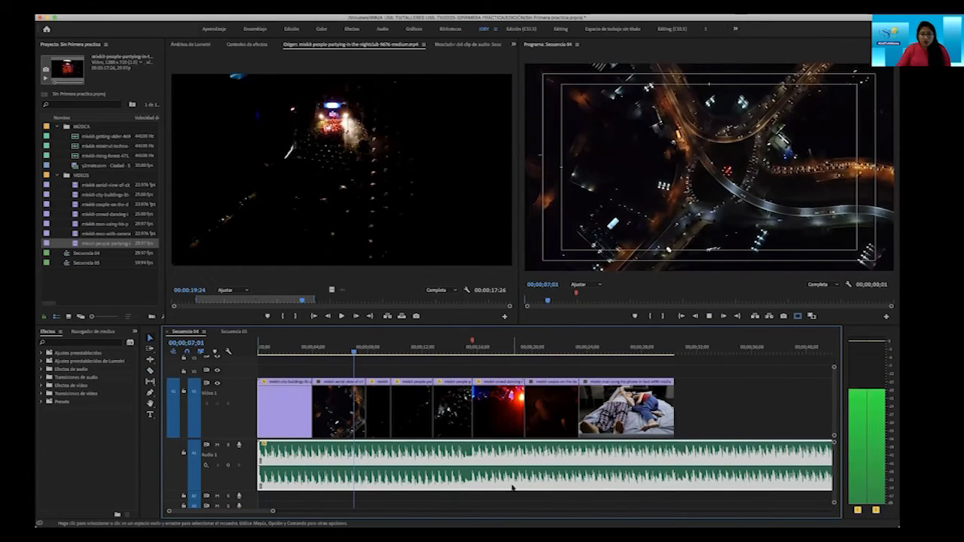
Cut the music clip where the last video clip begins and delete the part after the cut.
{"action": "left_click", "coordinate": [578, 446]}
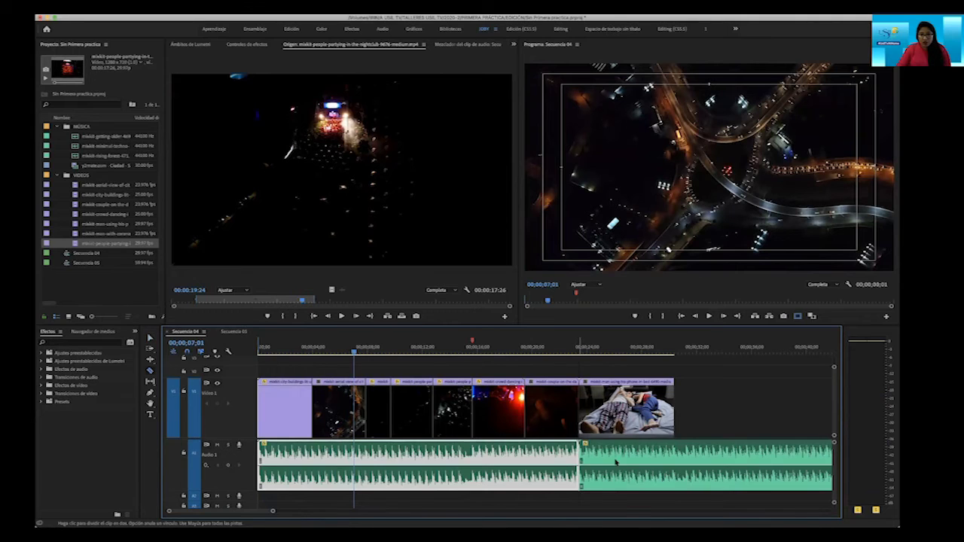
{"action": "key", "text": "v"}
{"action": "left_click", "coordinate": [622, 462]}
{"action": "key", "text": "Delete"}
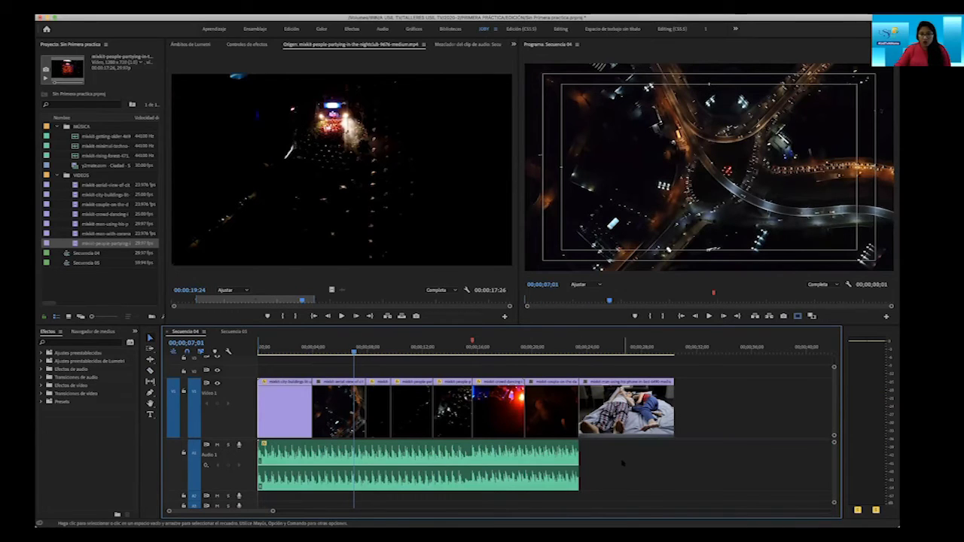
Extend the end of the music clip to the end of the last video clip and play the sequence to 00;00;12;07.
{"action": "key", "text": "space"}
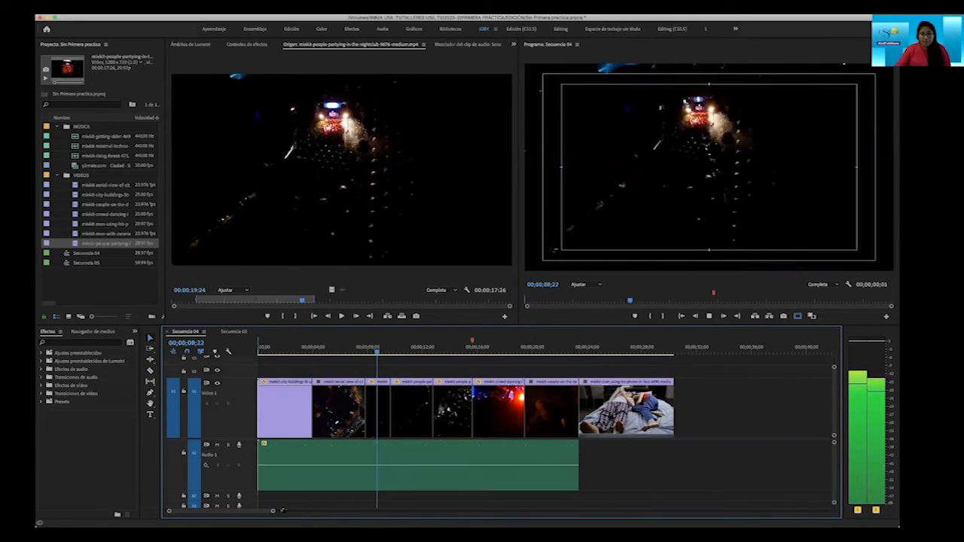
{"action": "key", "text": "space"}
{"action": "left_click_drag", "start_coordinate": [580, 463], "coordinate": [673, 450]}
{"action": "key", "text": "space"}
{"action": "left_click_drag", "start_coordinate": [272, 512], "coordinate": [295, 511]}
{"action": "key", "text": "space"}
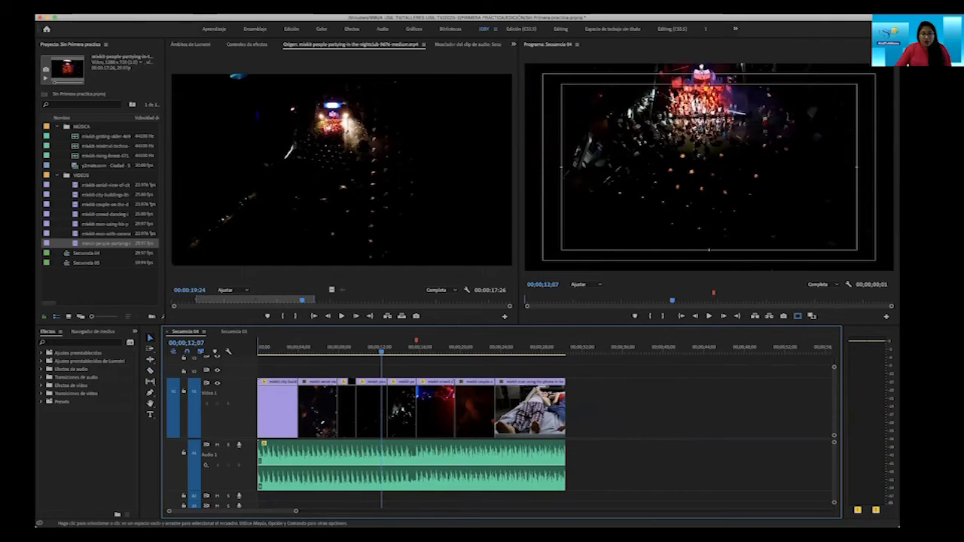
Select the music clip and play the opening seconds from 00;00;00;00 to check its audio levels.
{"action": "key", "text": "Home"}
{"action": "left_click_drag", "start_coordinate": [295, 511], "coordinate": [273, 512]}
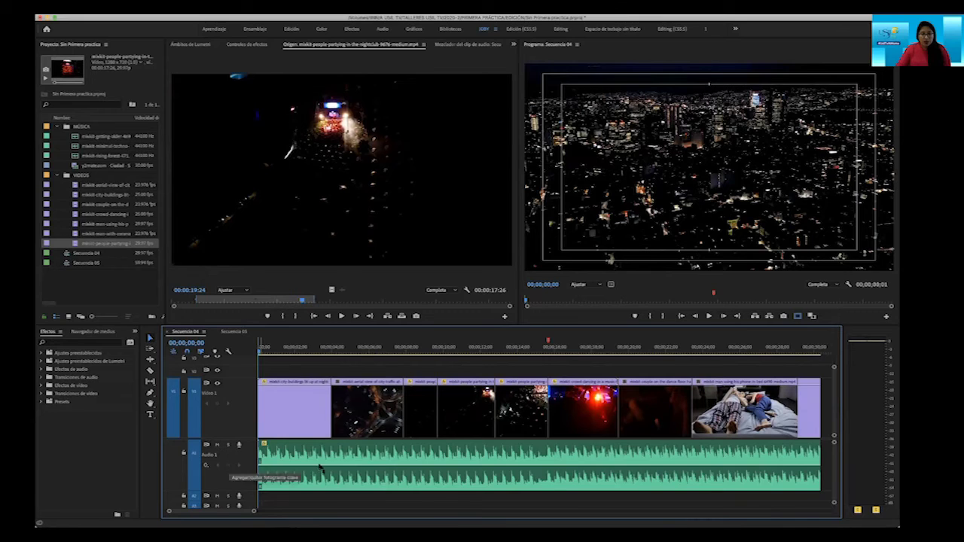
{"action": "left_click", "coordinate": [264, 468]}
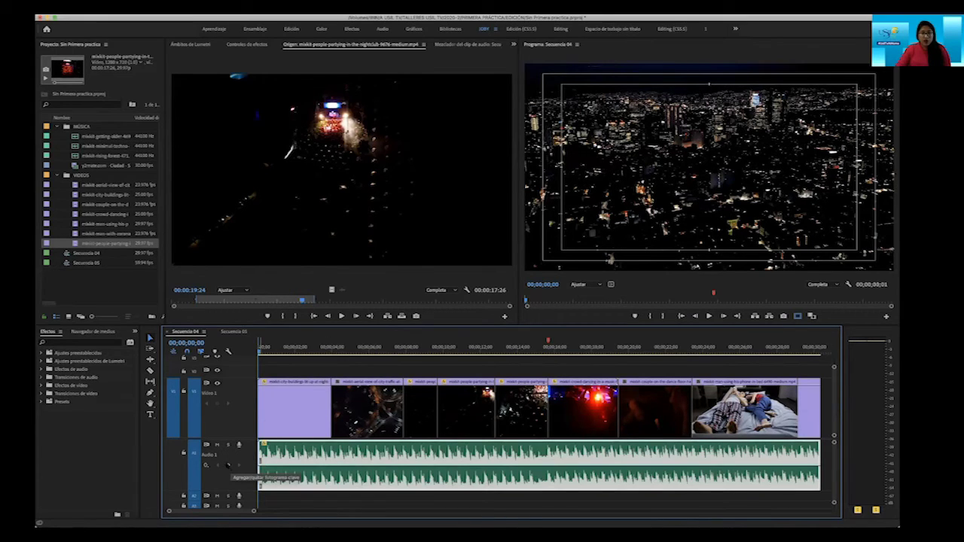
{"action": "key", "text": "space"}
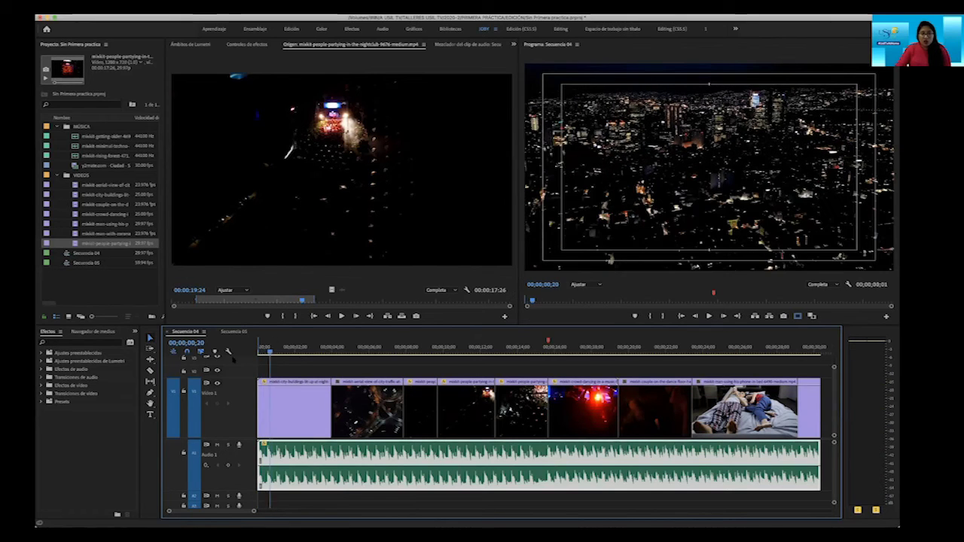
{"action": "key", "text": "space"}
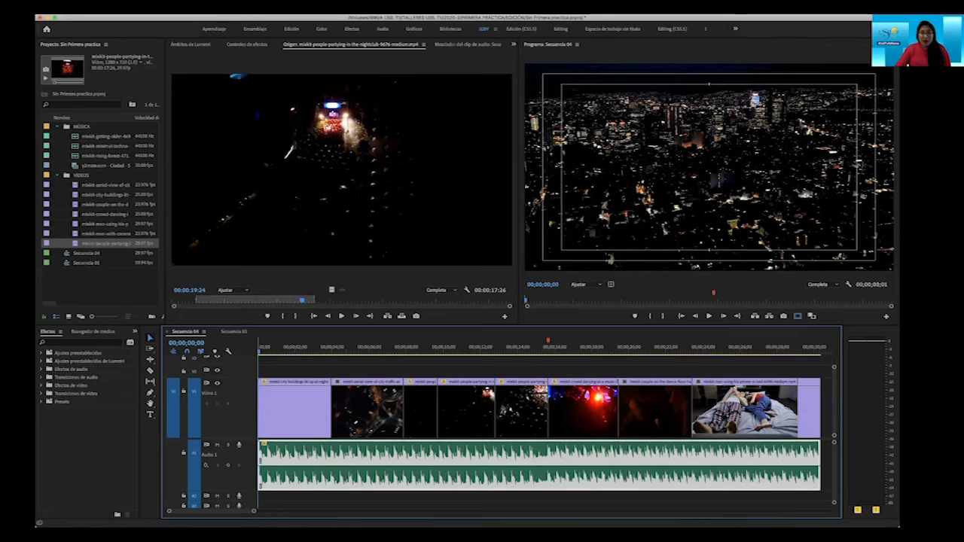
{"action": "key", "text": "space"}
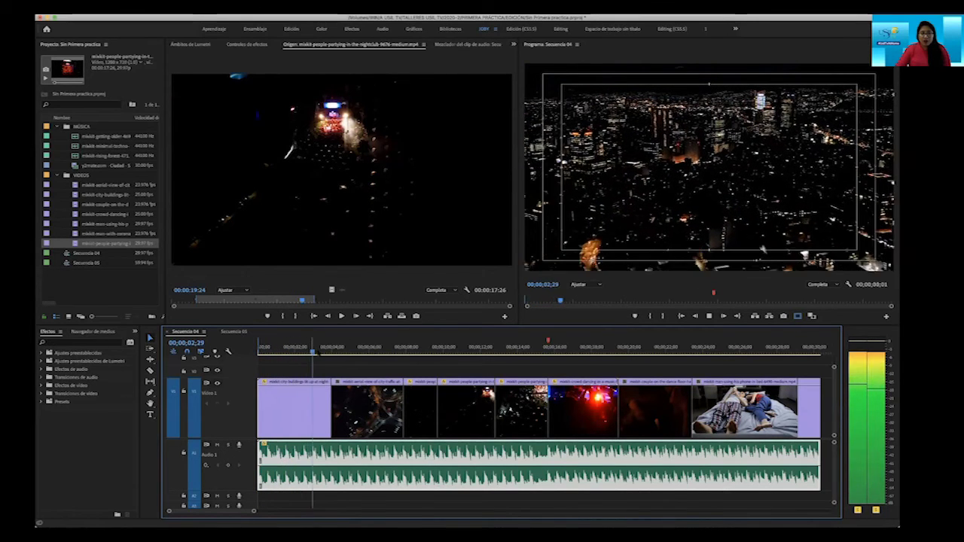
{"action": "key", "text": "space"}
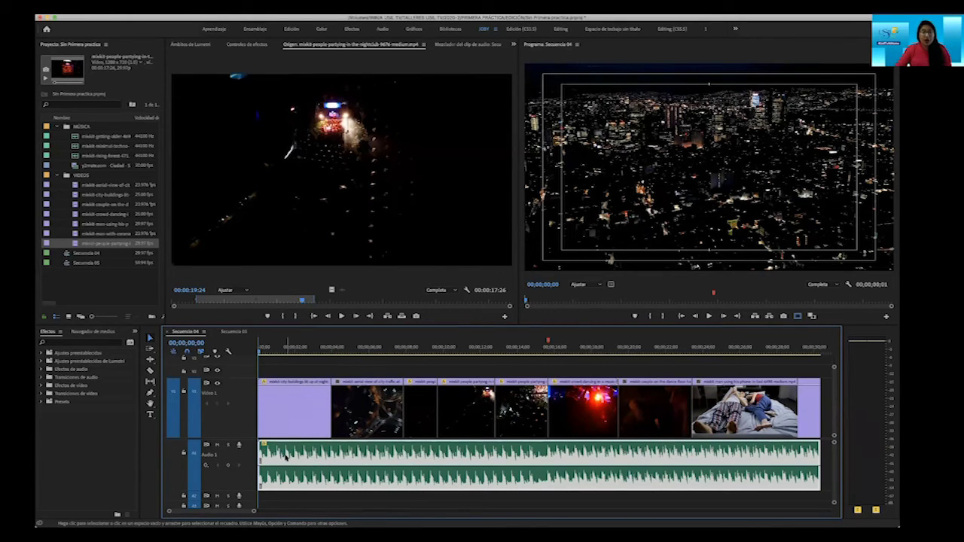
Place the playhead at 00;00;03;29, where the aerial city traffic clip begins, and add a volume keyframe to the music clip.
{"action": "key", "text": "space"}
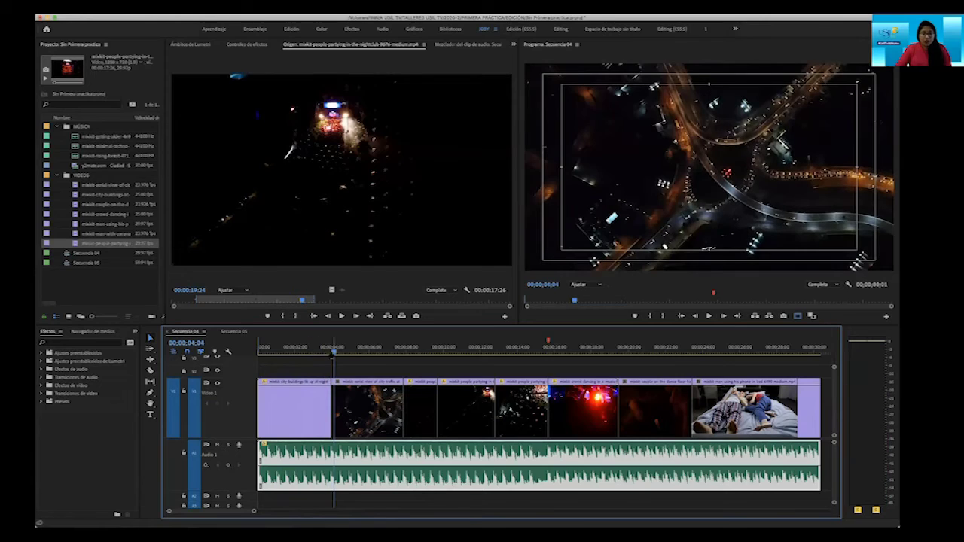
{"action": "key", "text": "space"}
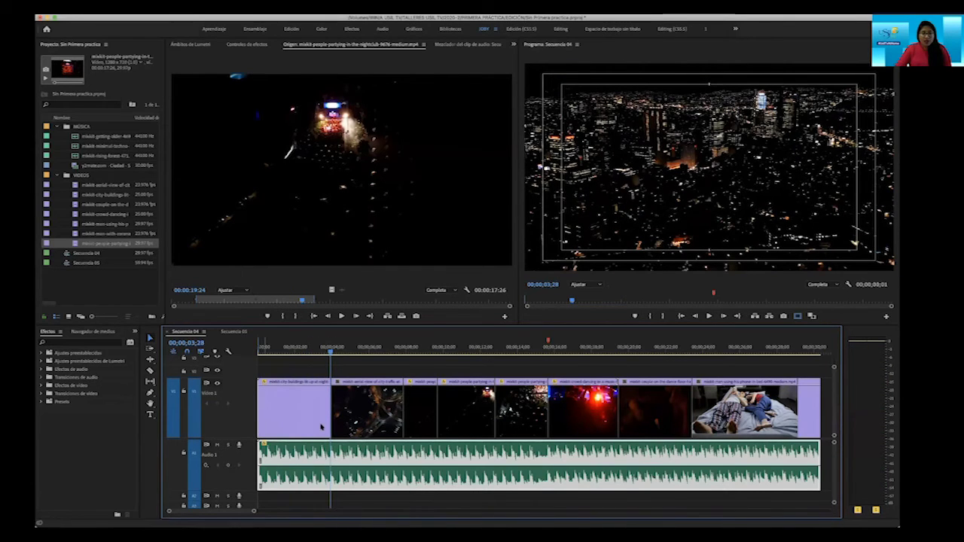
{"action": "left_click_drag", "start_coordinate": [253, 511], "coordinate": [808, 513]}
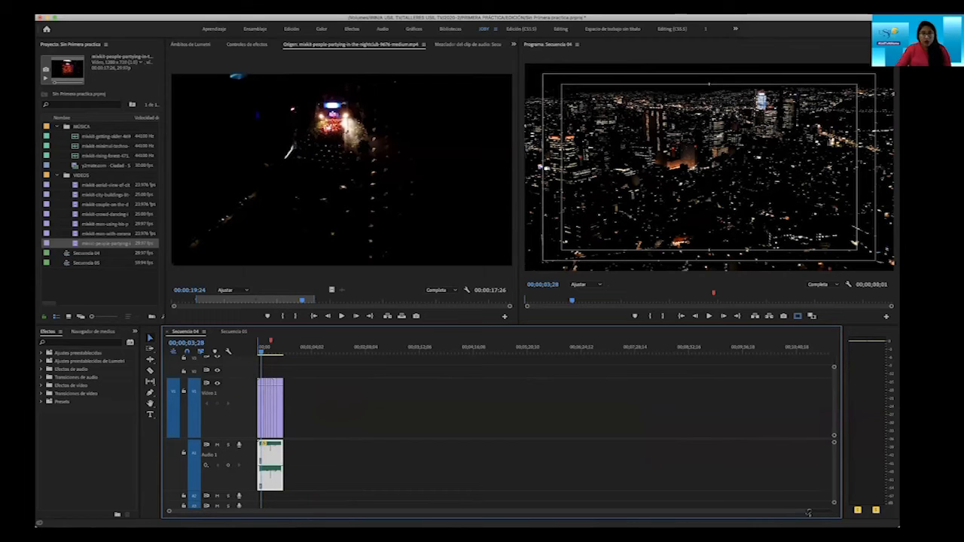
{"action": "left_click_drag", "start_coordinate": [781, 511], "coordinate": [490, 512]}
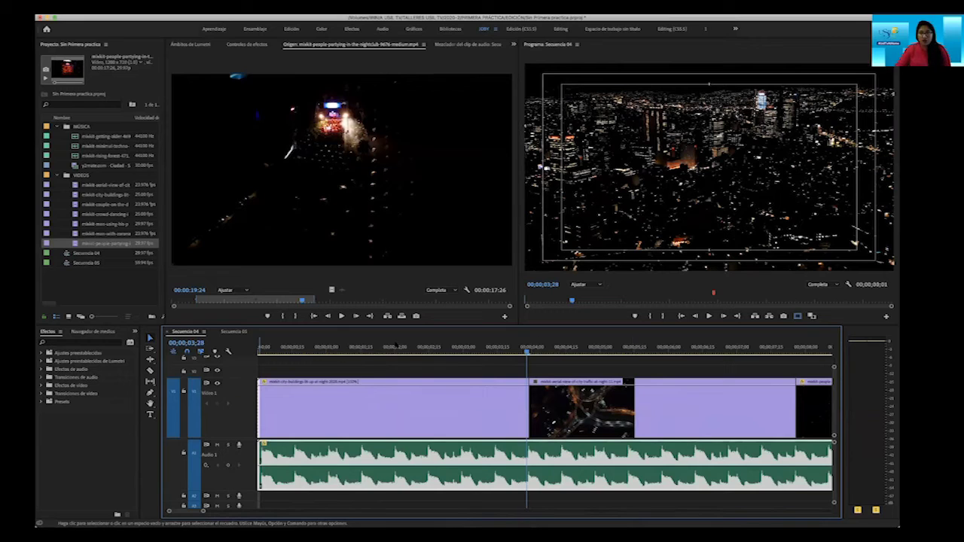
{"action": "left_click", "coordinate": [528, 351]}
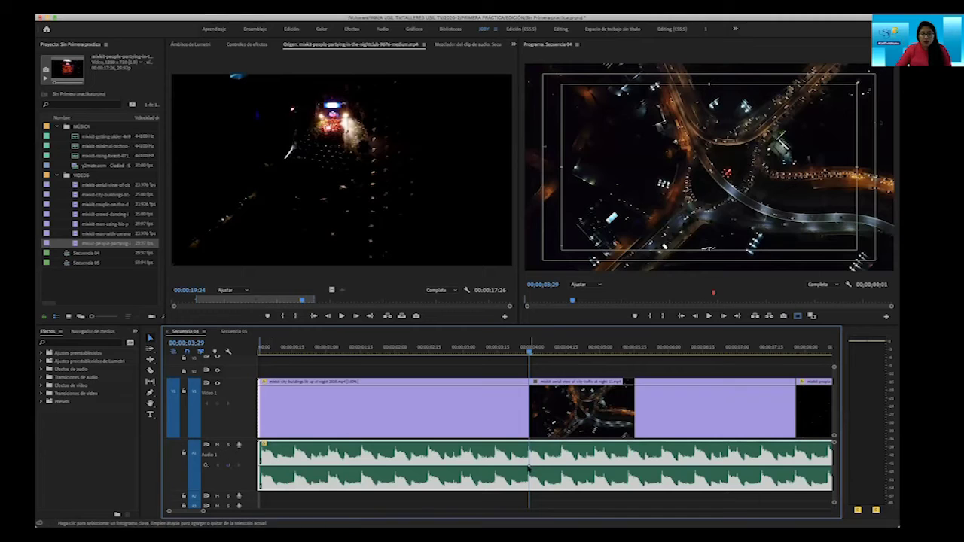
Move the playhead back to 00;00;03;18, then return it frame by frame to the keyframe at 00;00;03;29.
{"action": "left_click_drag", "start_coordinate": [529, 350], "coordinate": [503, 351]}
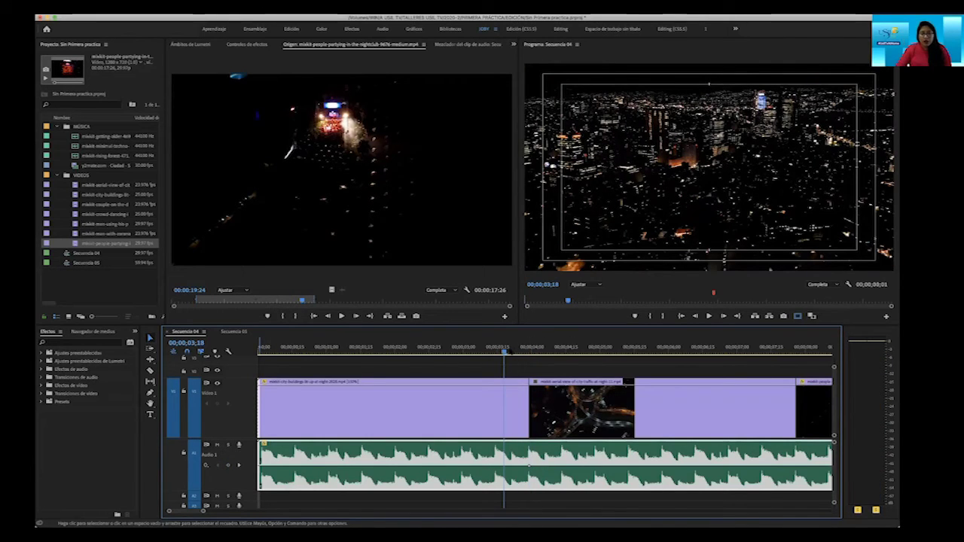
{"action": "left_click_drag", "start_coordinate": [202, 512], "coordinate": [208, 512]}
{"action": "scroll", "coordinate": [209, 512], "scroll_direction": "down", "scroll_amount": 1}
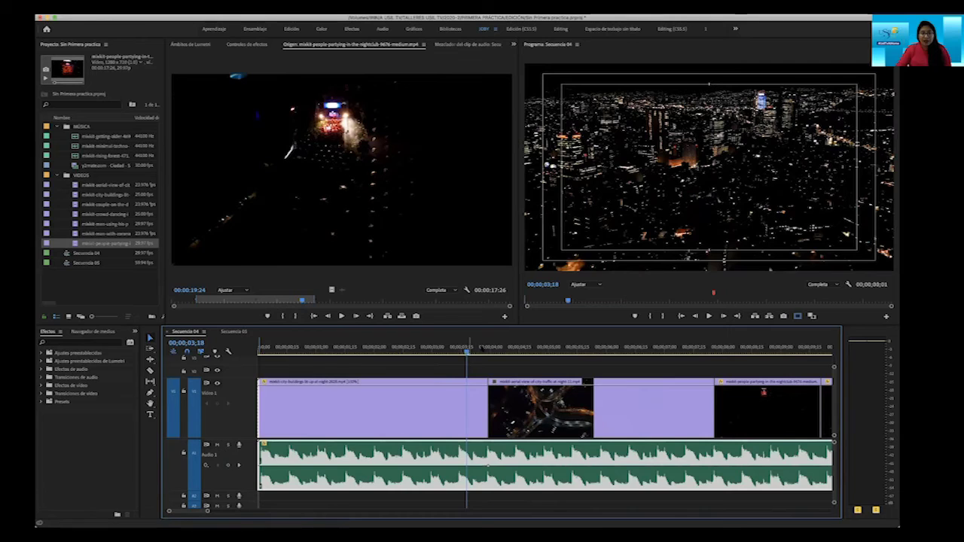
{"action": "key", "text": "space"}
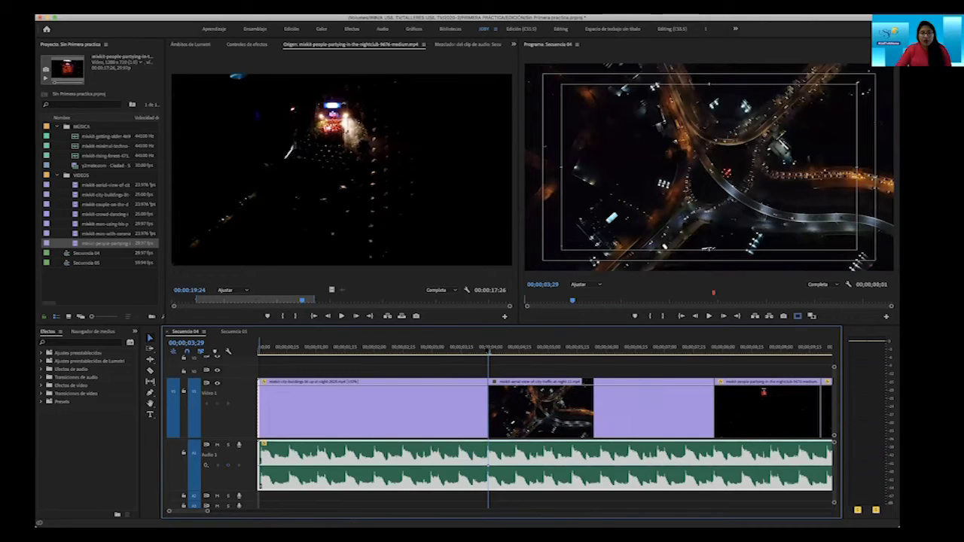
{"action": "key", "text": "Left"}
{"action": "key", "text": "Left"}
{"action": "key", "text": "Right"}
{"action": "key", "text": "Right"}
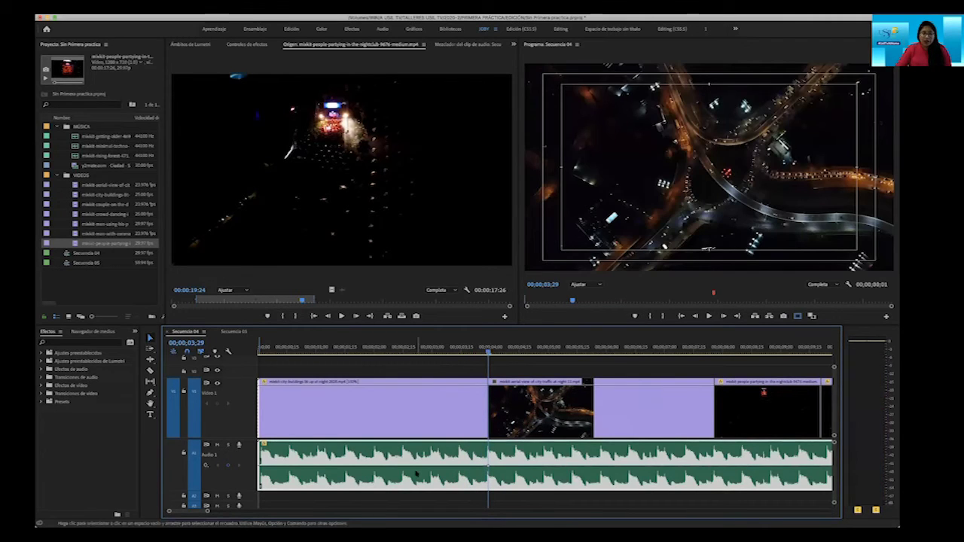
Try raising the music clip's whole volume line with its single keyframe, then restore the line to its original level.
{"action": "left_click_drag", "start_coordinate": [417, 467], "coordinate": [418, 456]}
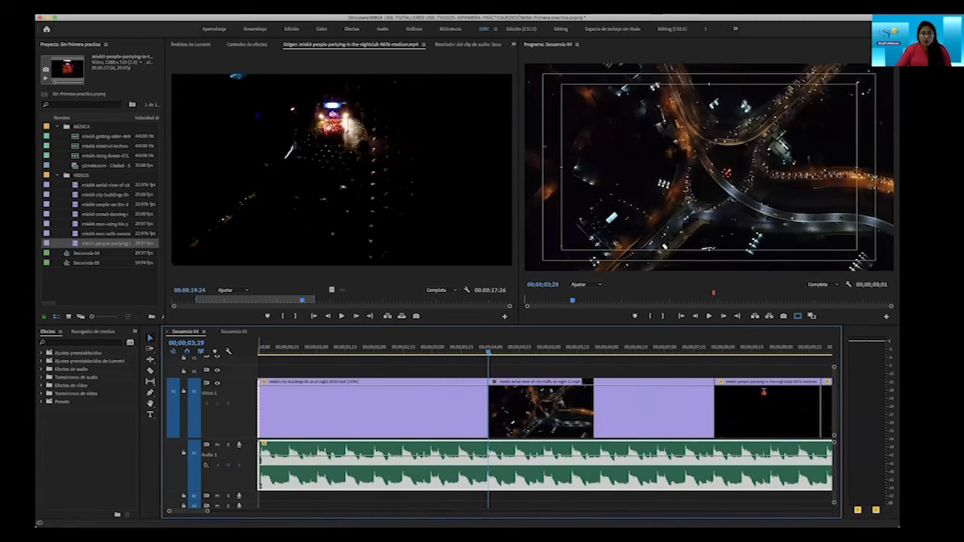
{"action": "left_click_drag", "start_coordinate": [208, 512], "coordinate": [308, 512]}
{"action": "key", "text": "equal"}
{"action": "key", "text": "equal"}
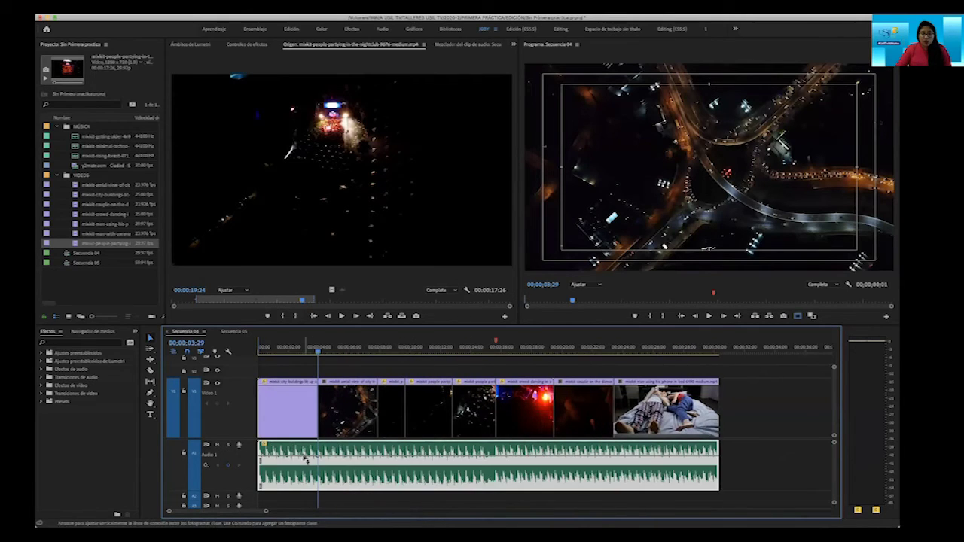
{"action": "left_click_drag", "start_coordinate": [315, 454], "coordinate": [306, 461]}
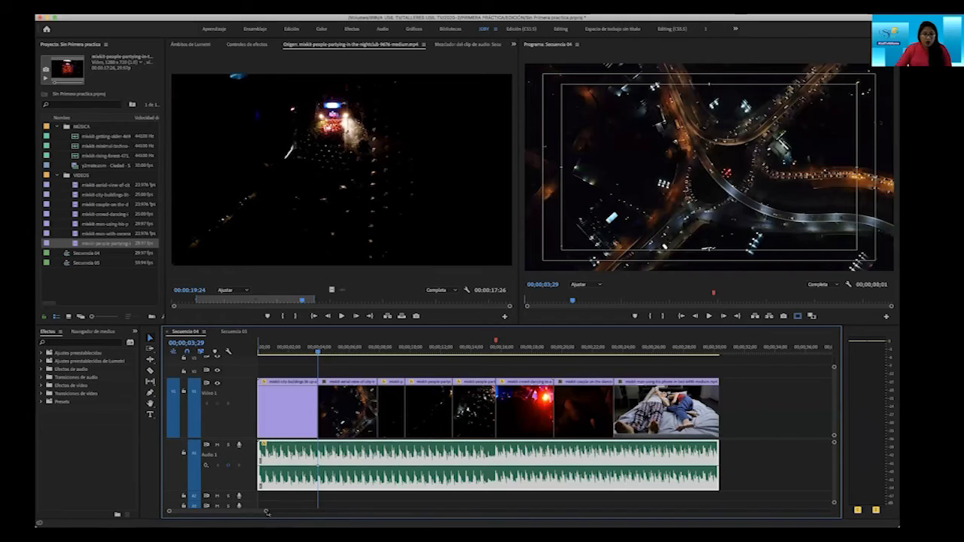
{"action": "left_click_drag", "start_coordinate": [265, 511], "coordinate": [216, 511]}
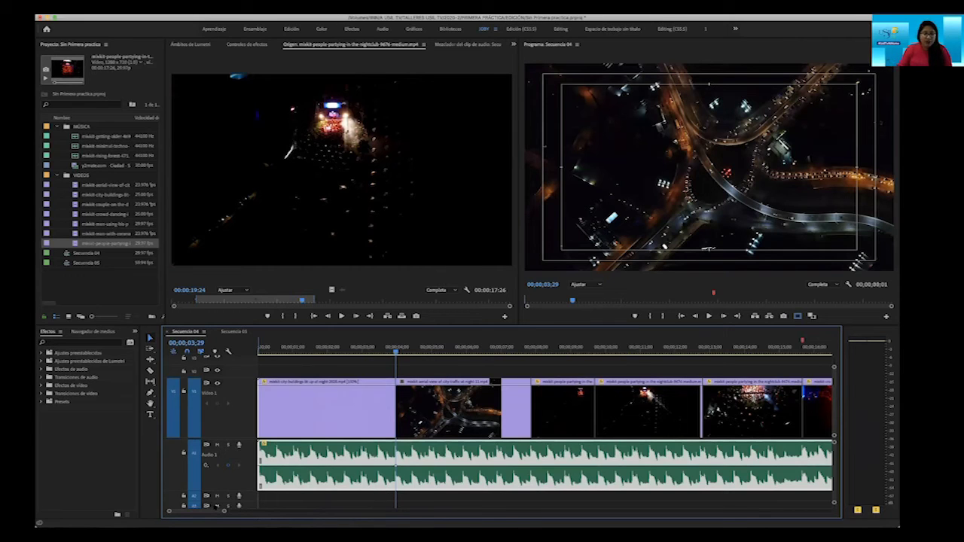
Move the playhead back from 00;00;03;29 to 00;00;03;15 and add a second volume keyframe to the music clip.
{"action": "left_click_drag", "start_coordinate": [396, 352], "coordinate": [391, 352]}
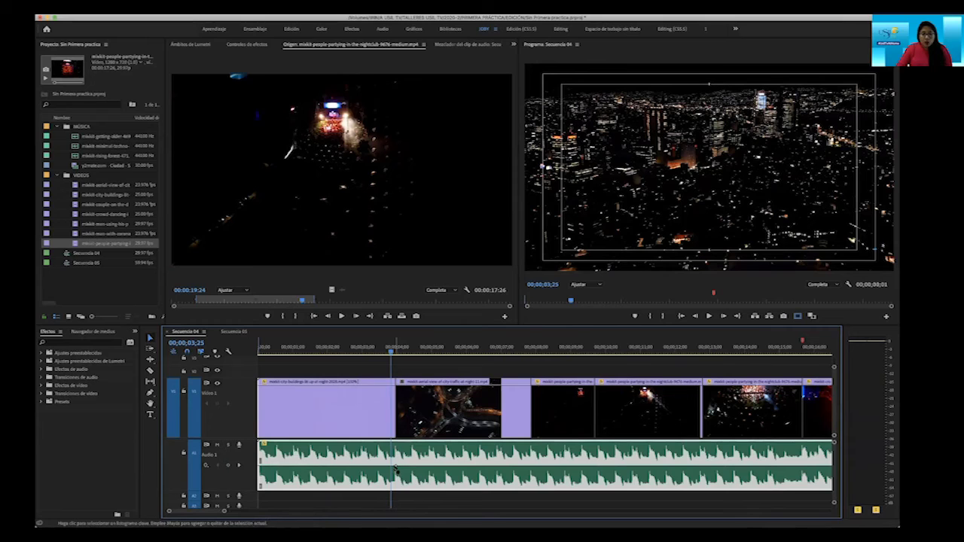
{"action": "left_click_drag", "start_coordinate": [391, 352], "coordinate": [396, 353]}
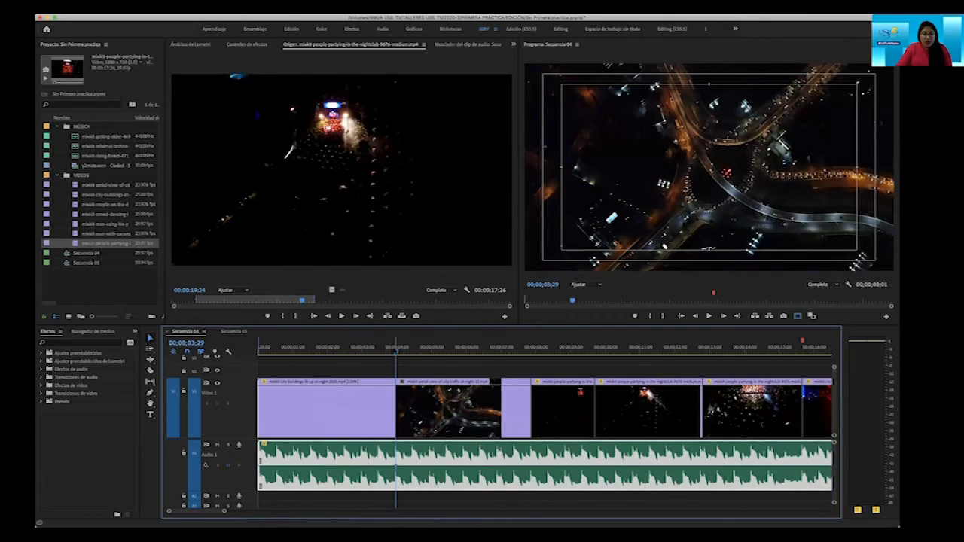
{"action": "left_click_drag", "start_coordinate": [396, 352], "coordinate": [396, 351]}
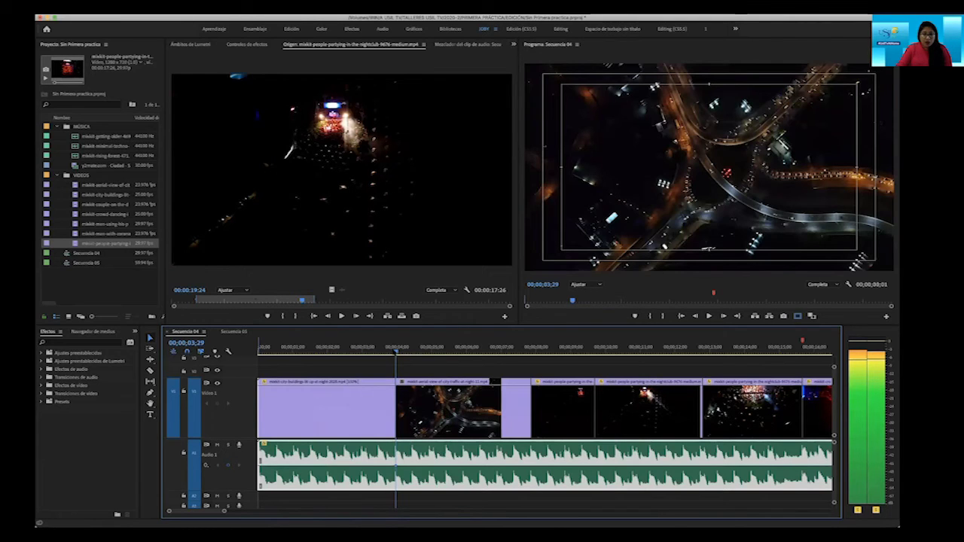
{"action": "key", "text": "Left"}
{"action": "key", "text": "Left"}
{"action": "key", "text": "Left"}
{"action": "key", "text": "Left"}
{"action": "key", "text": "Left"}
{"action": "key", "text": "Left"}
{"action": "key", "text": "Left"}
{"action": "key", "text": "Left"}
{"action": "key", "text": "Left"}
{"action": "key", "text": "Left"}
{"action": "key", "text": "Left"}
{"action": "key", "text": "Left"}
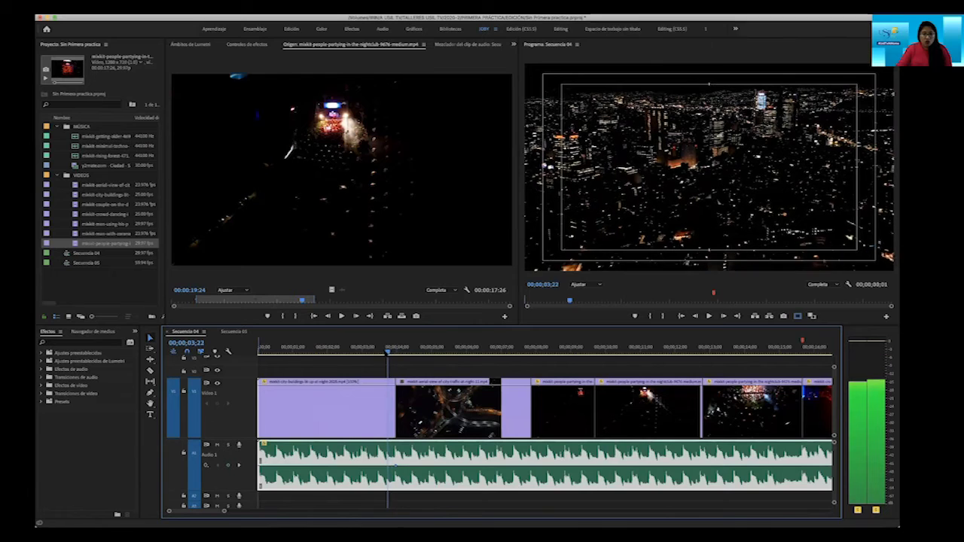
{"action": "key", "text": "Left"}
{"action": "key", "text": "Left"}
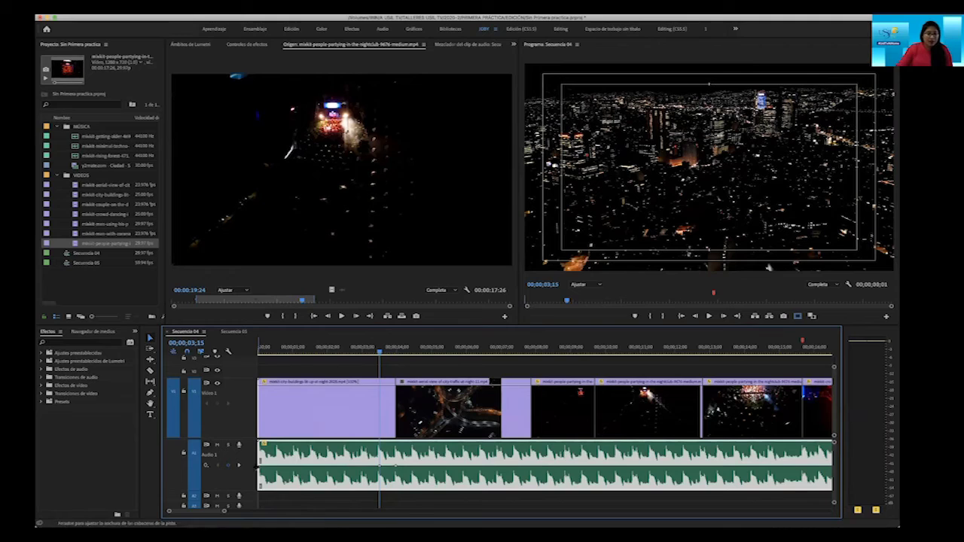
Lower the music clip's volume line before the keyframe at 00;00;03;15 and play the rise up to 00;00;03;29.
{"action": "mouse_move", "coordinate": [380, 459]}
{"action": "left_mouse_down"}
{"action": "mouse_move", "coordinate": [353, 475]}
{"action": "mouse_move", "coordinate": [378, 454]}
{"action": "left_mouse_up"}
{"action": "left_click_drag", "start_coordinate": [384, 470], "coordinate": [397, 468]}
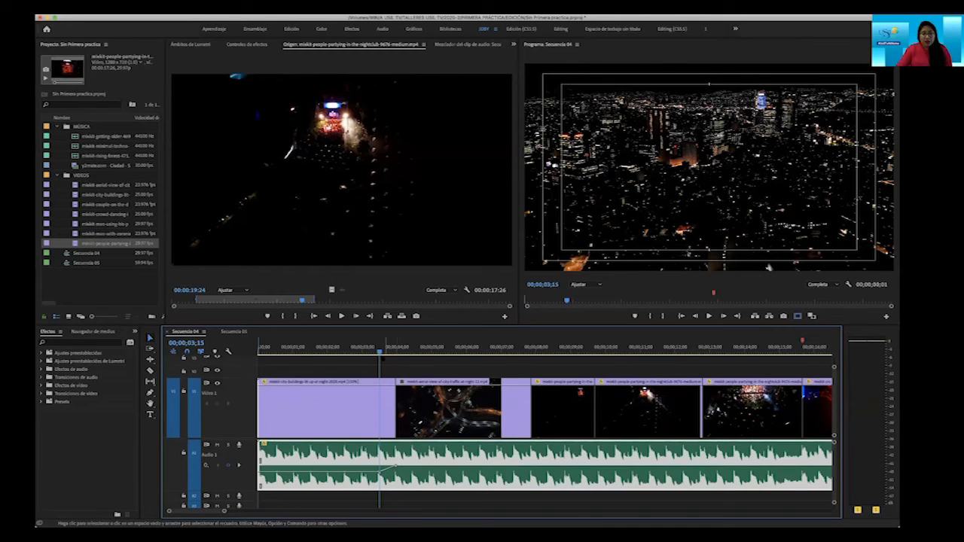
{"action": "left_click", "coordinate": [384, 365]}
{"action": "key", "text": "space"}
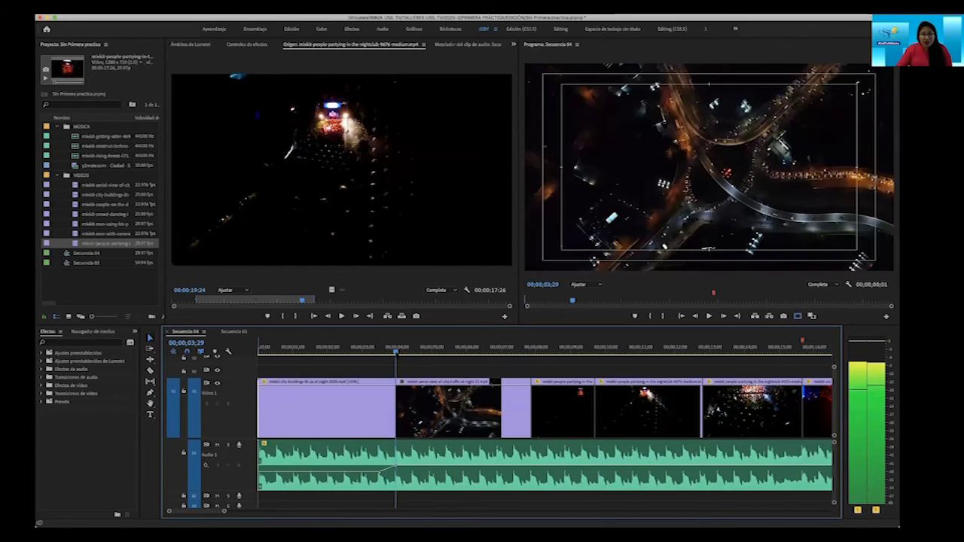
{"action": "key", "text": "space"}
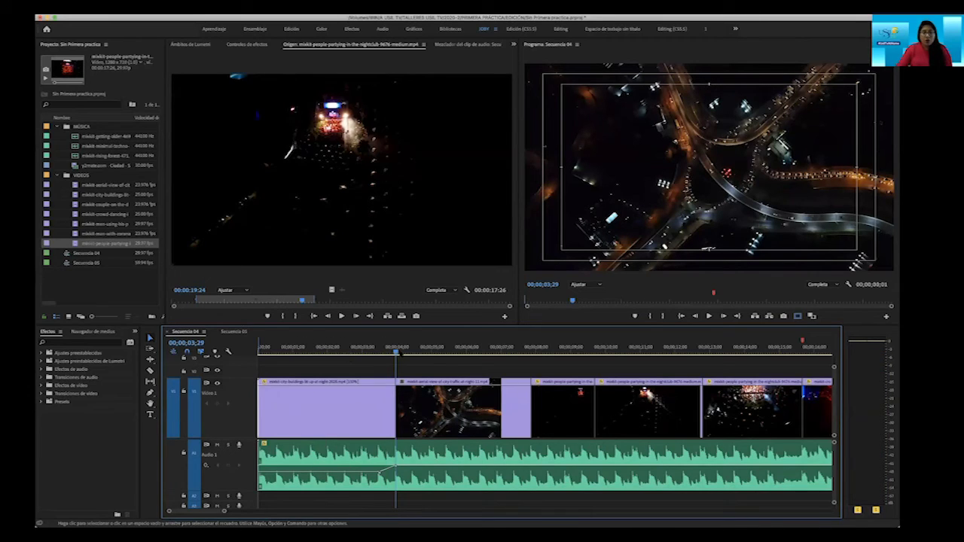
{"action": "key", "text": "space"}
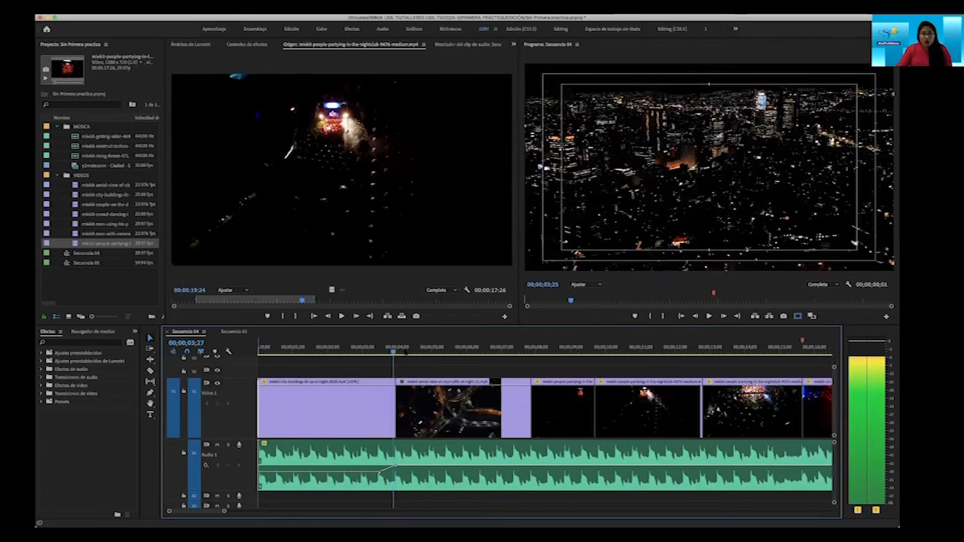
{"action": "left_click", "coordinate": [392, 357]}
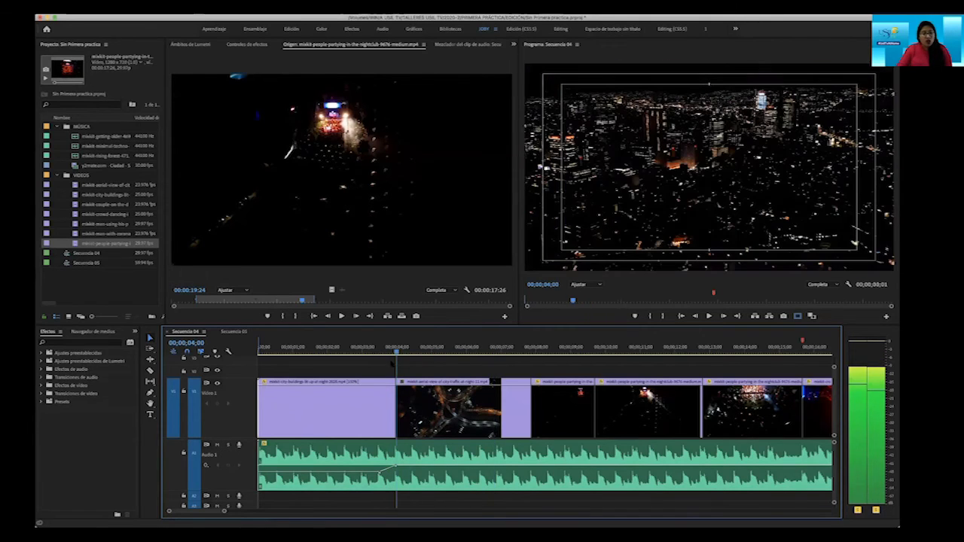
{"action": "key", "text": "Right"}
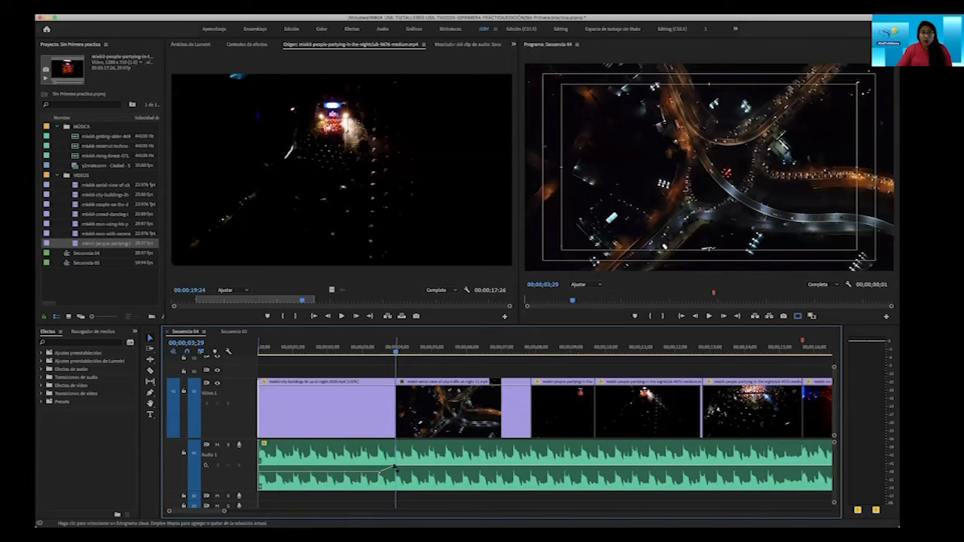
Return the playhead to 00;00;03;15 and raise the keyframe there back to the original volume level.
{"action": "left_click", "coordinate": [380, 348]}
{"action": "left_click", "coordinate": [380, 473]}
{"action": "mouse_move", "coordinate": [380, 471]}
{"action": "left_mouse_down"}
{"action": "mouse_move", "coordinate": [379, 451]}
{"action": "mouse_move", "coordinate": [379, 465]}
{"action": "left_mouse_up"}
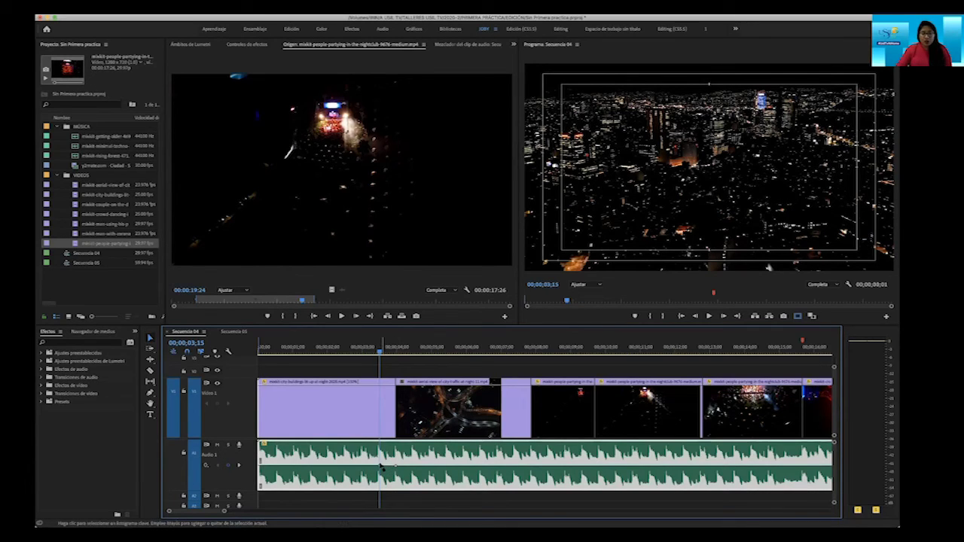
Create a gradual fade-in by moving the 00;00;03;15 volume keyframe to the music clip's start and lowering its level.
{"action": "mouse_move", "coordinate": [376, 467]}
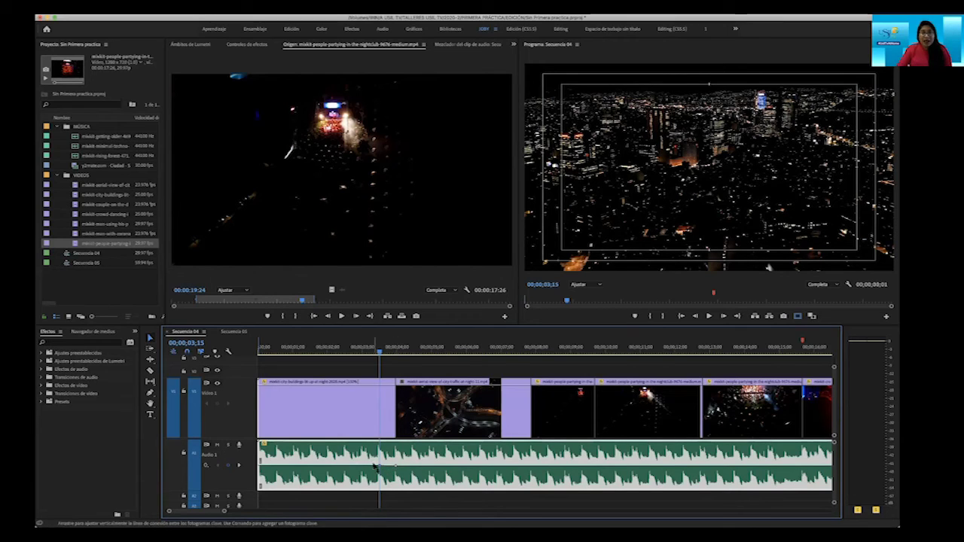
{"action": "left_click_drag", "start_coordinate": [379, 466], "coordinate": [311, 484]}
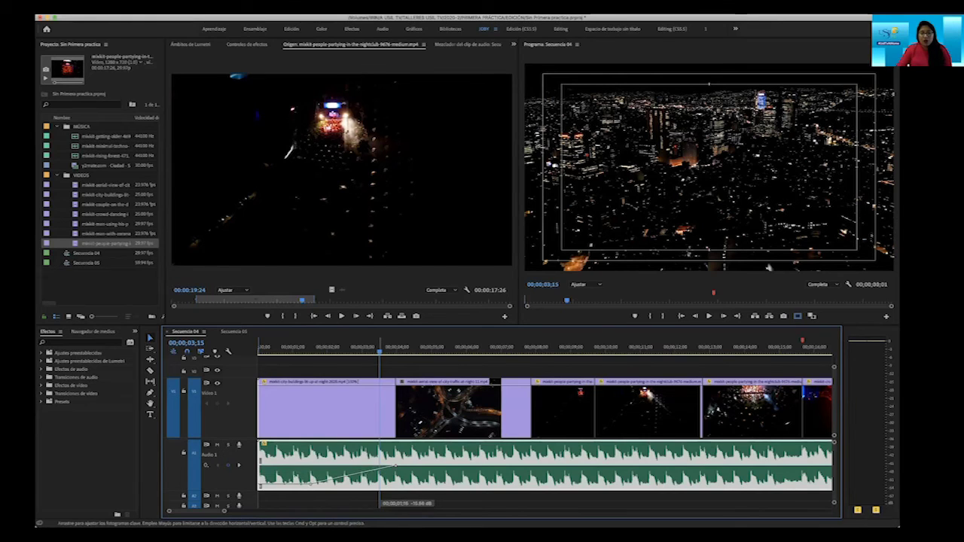
{"action": "left_click_drag", "start_coordinate": [380, 485], "coordinate": [380, 489]}
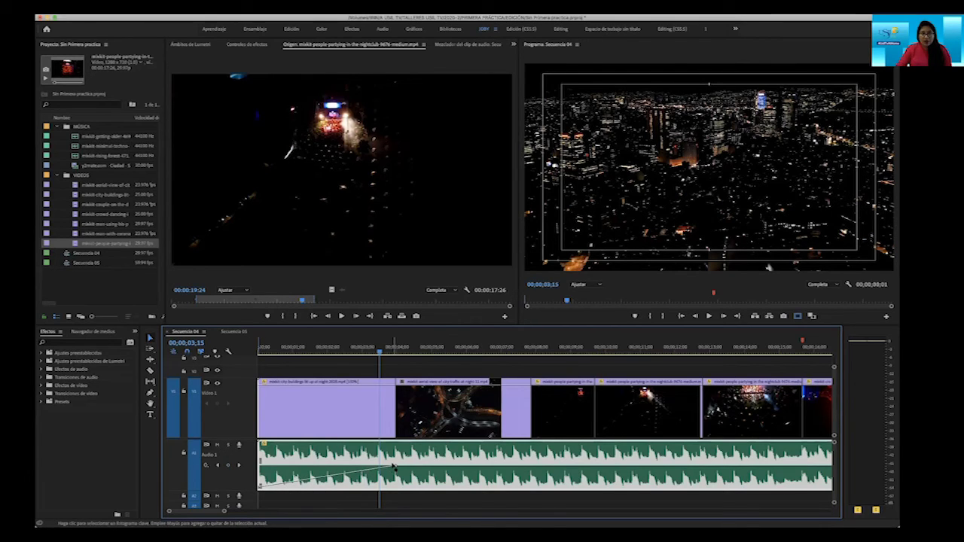
Play the opening seconds from 00;00;00;00 to listen to the music clip's fade-in.
{"action": "key", "text": "Home"}
{"action": "key", "text": "space"}
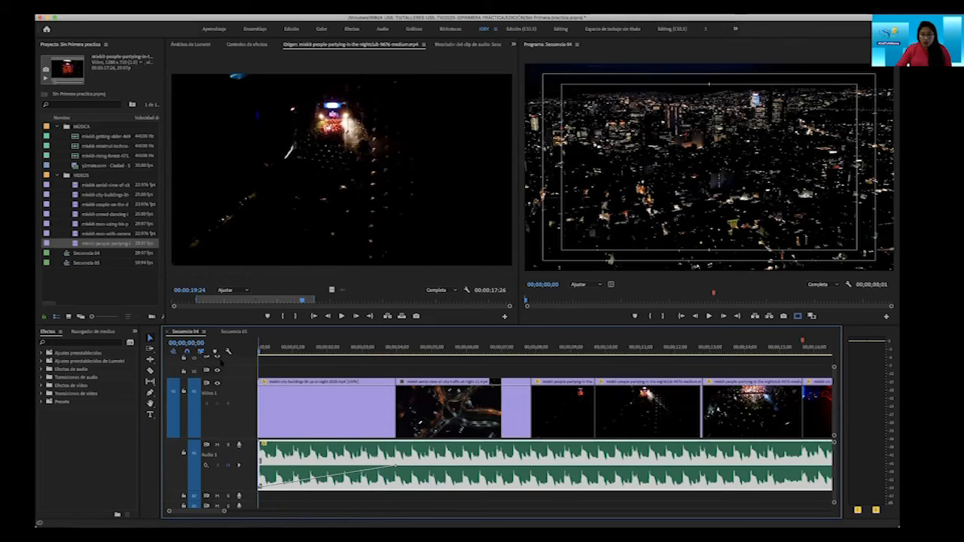
{"action": "key", "text": "space"}
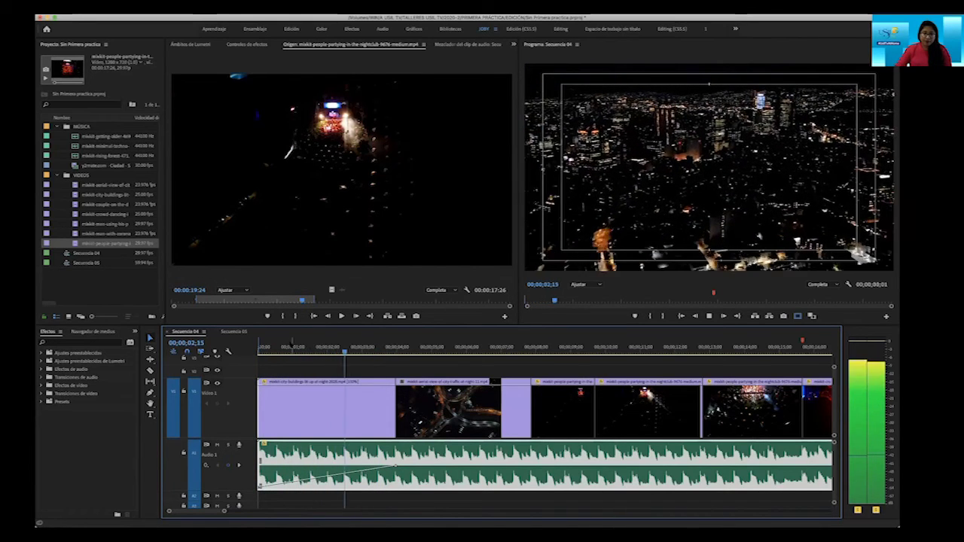
{"action": "key", "text": "space"}
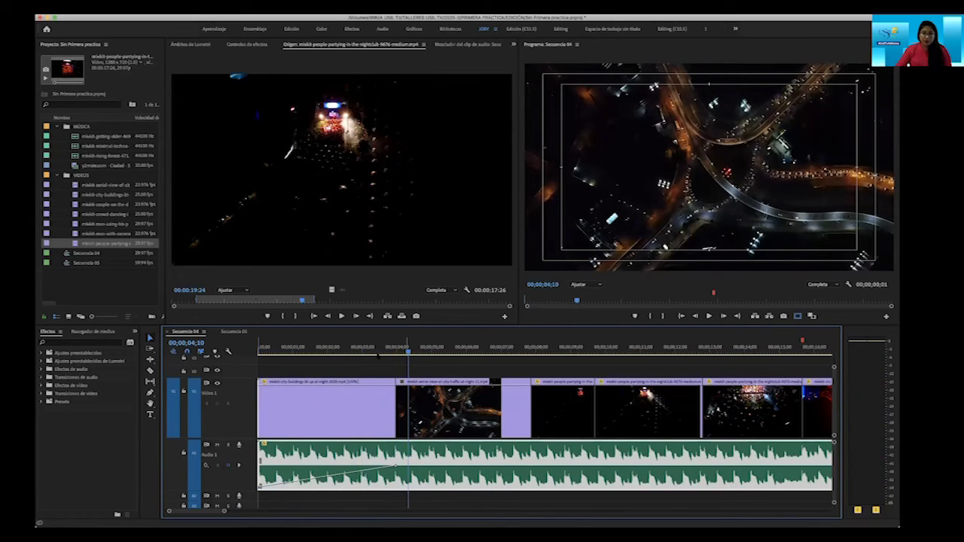
{"action": "left_click_drag", "start_coordinate": [347, 348], "coordinate": [237, 369]}
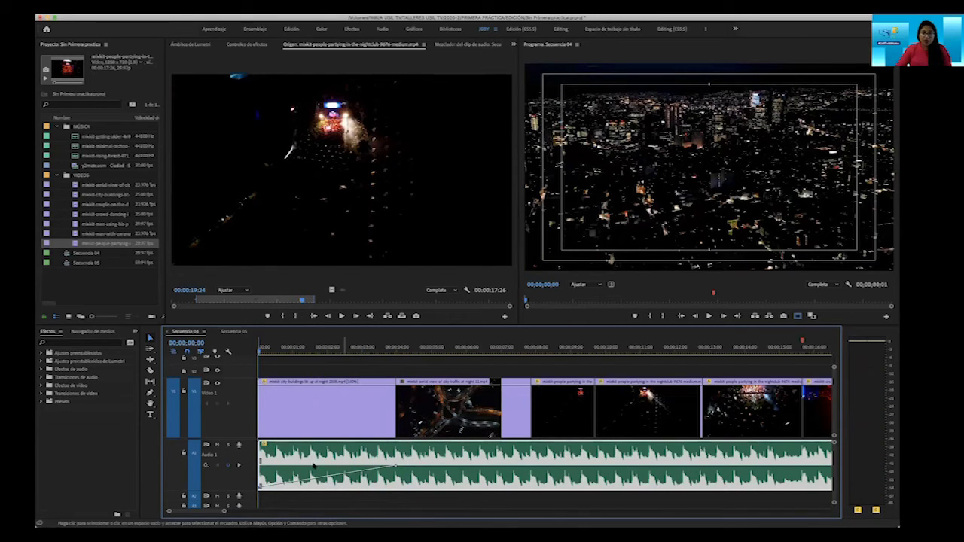
{"action": "key", "text": "space"}
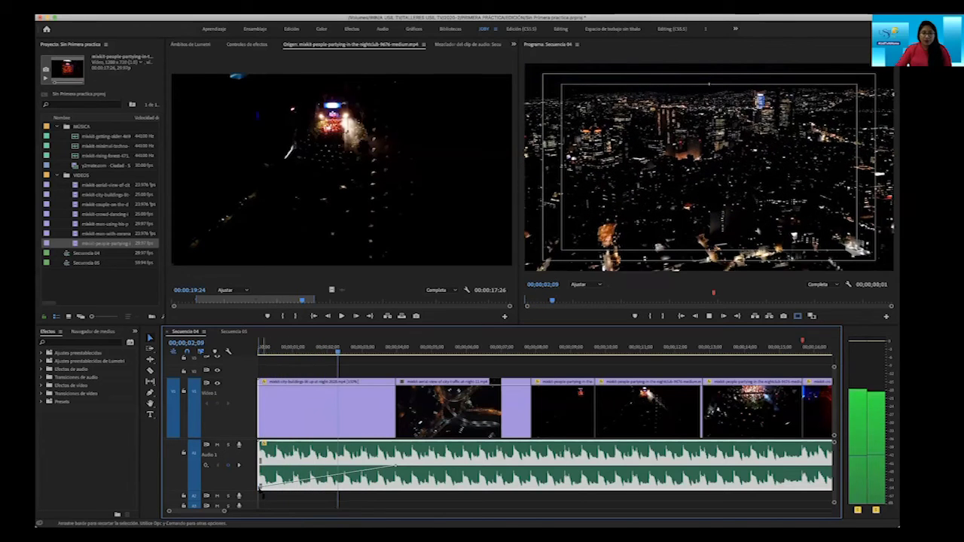
Readjust the level of the volume keyframe at 00;00;00;00 and replay the opening past the end of the fade-in.
{"action": "key", "text": "space"}
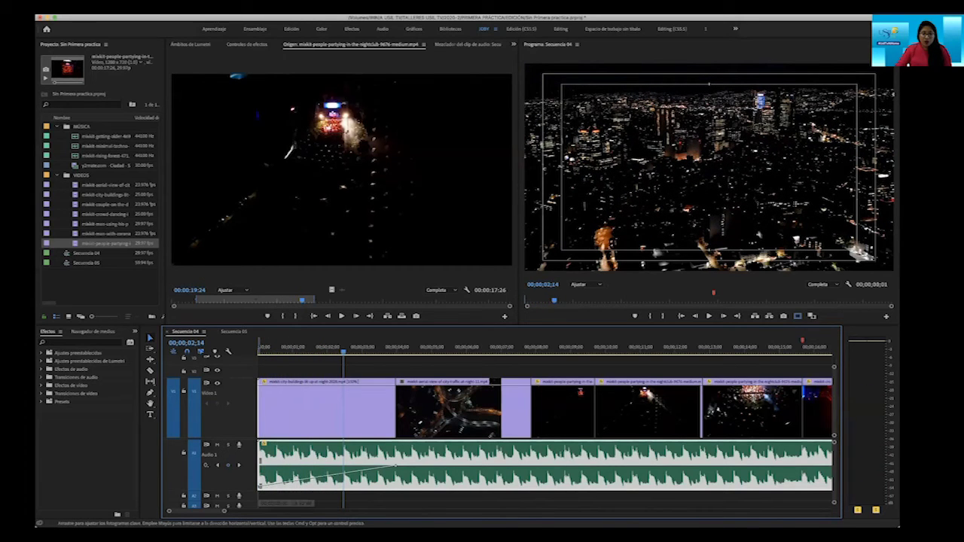
{"action": "key", "text": "Home"}
{"action": "key", "text": "space"}
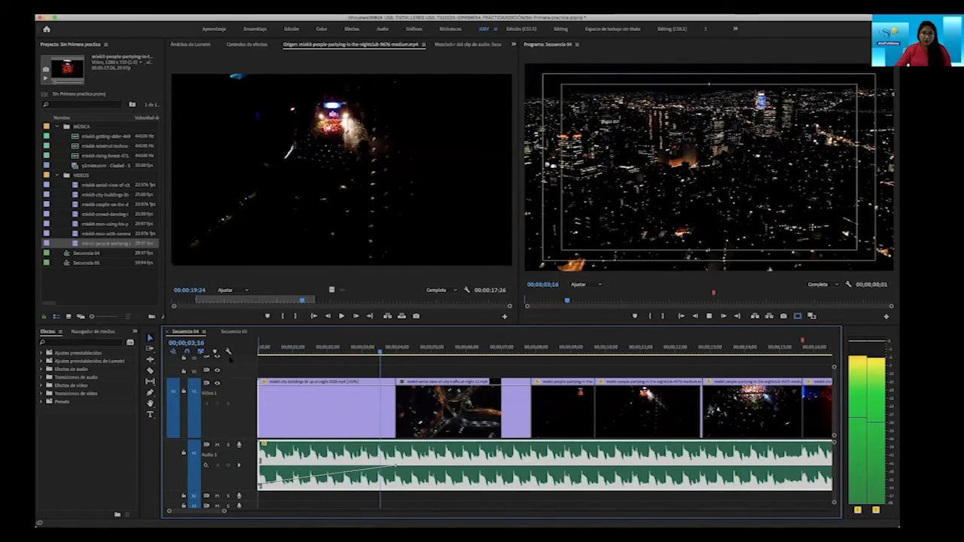
{"action": "key", "text": "space"}
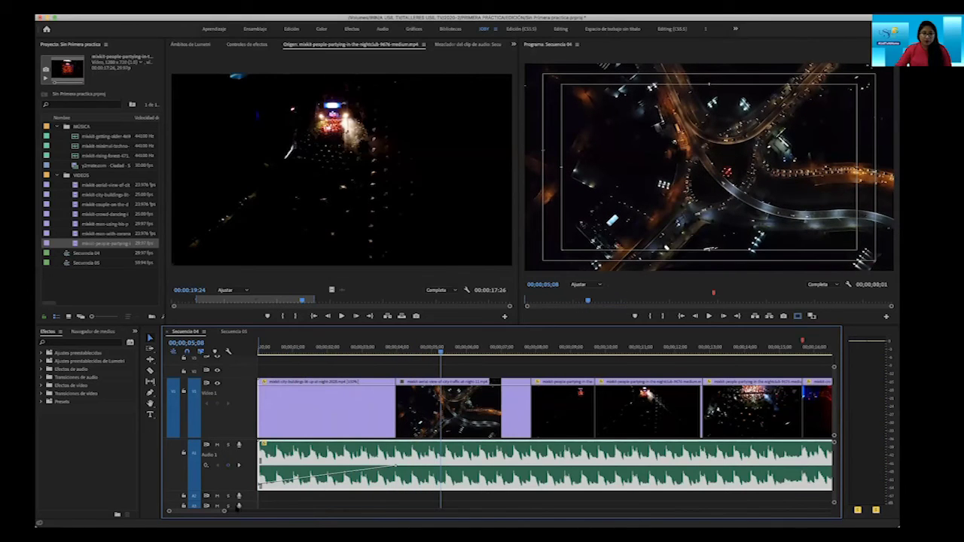
Place the playhead at 00;00;23;13, where the clip of the couple in bed begins, and add a volume keyframe to the music clip.
{"action": "left_click_drag", "start_coordinate": [224, 511], "coordinate": [278, 511]}
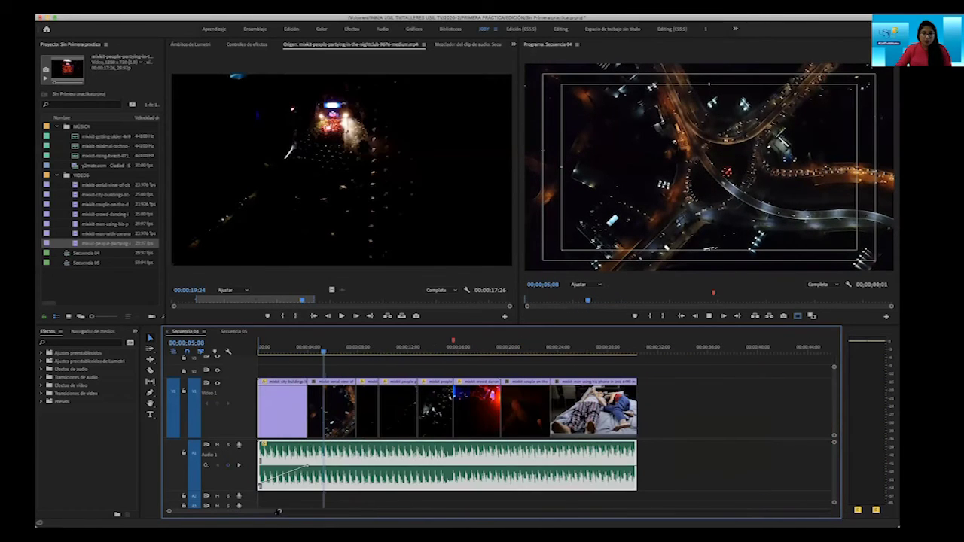
{"action": "key", "text": "space"}
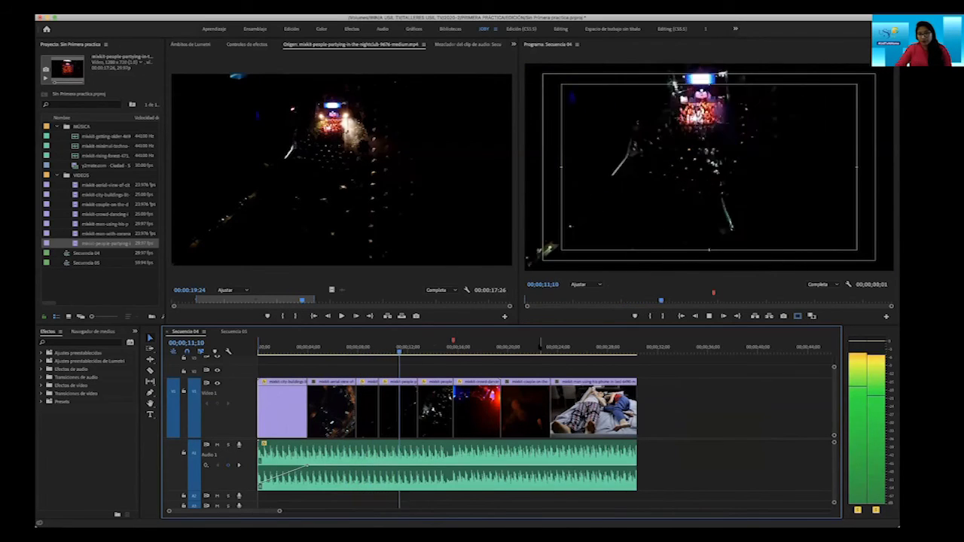
{"action": "left_click", "coordinate": [542, 350]}
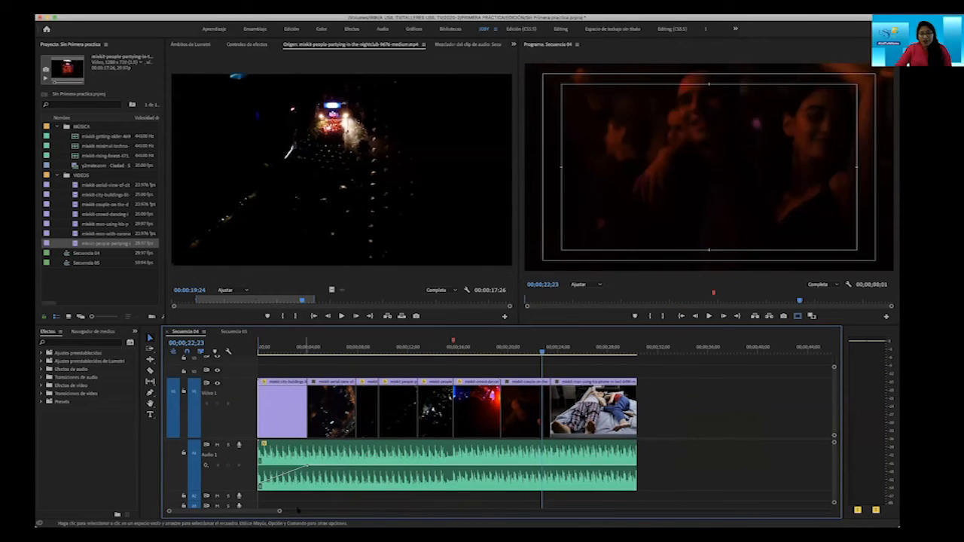
{"action": "left_click_drag", "start_coordinate": [279, 511], "coordinate": [236, 512]}
{"action": "key", "text": "space"}
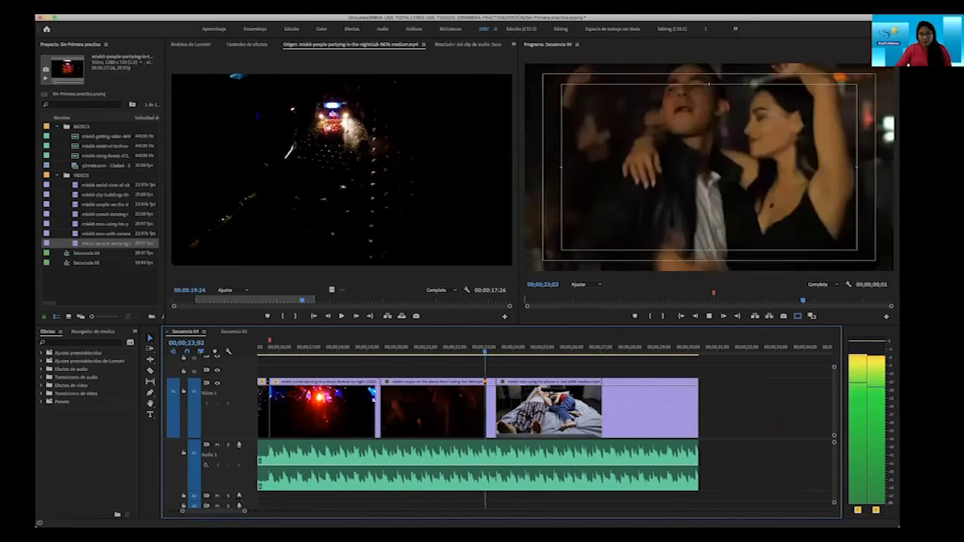
{"action": "key", "text": "space"}
{"action": "left_click_drag", "start_coordinate": [509, 349], "coordinate": [495, 349]}
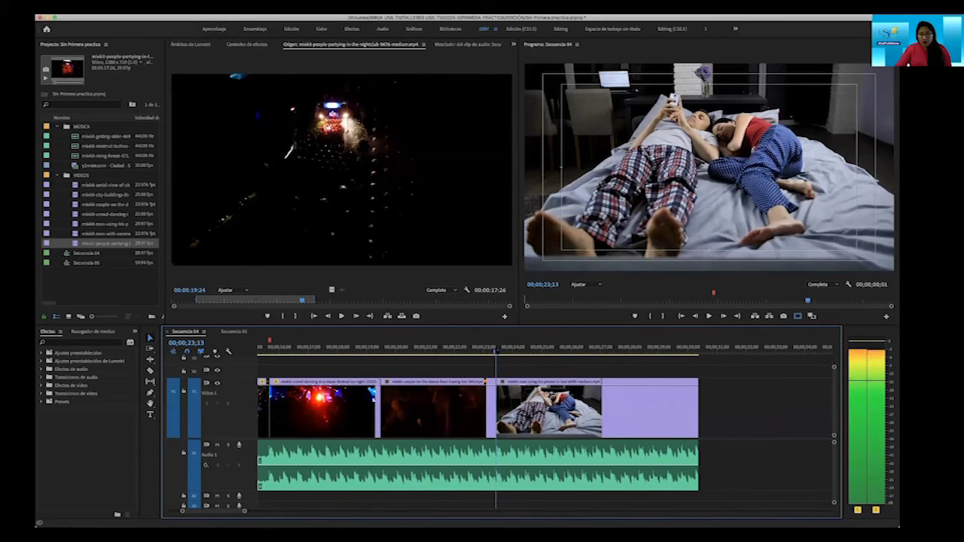
{"action": "left_click", "coordinate": [504, 448]}
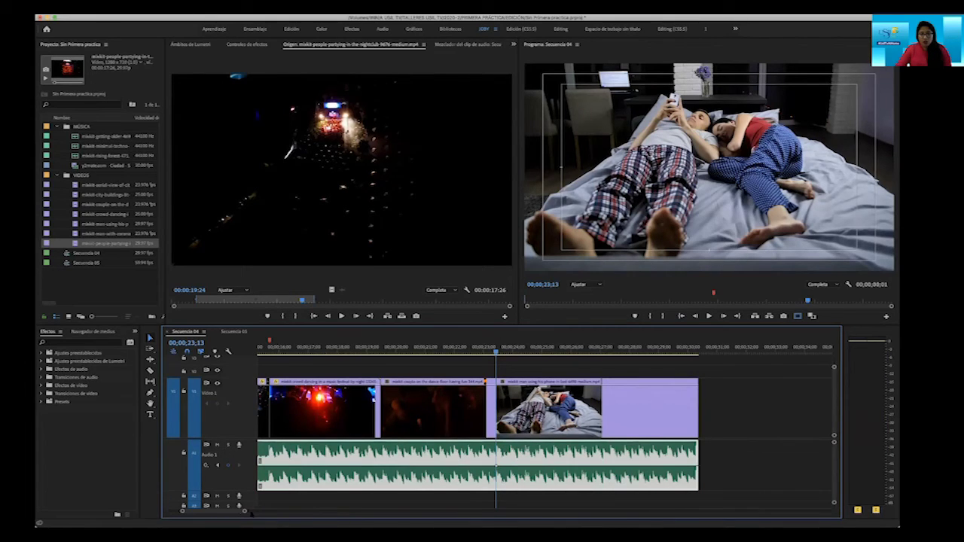
Add another volume keyframe to the music clip a few frames further on, at 00;00;23;19.
{"action": "left_click_drag", "start_coordinate": [243, 511], "coordinate": [231, 512]}
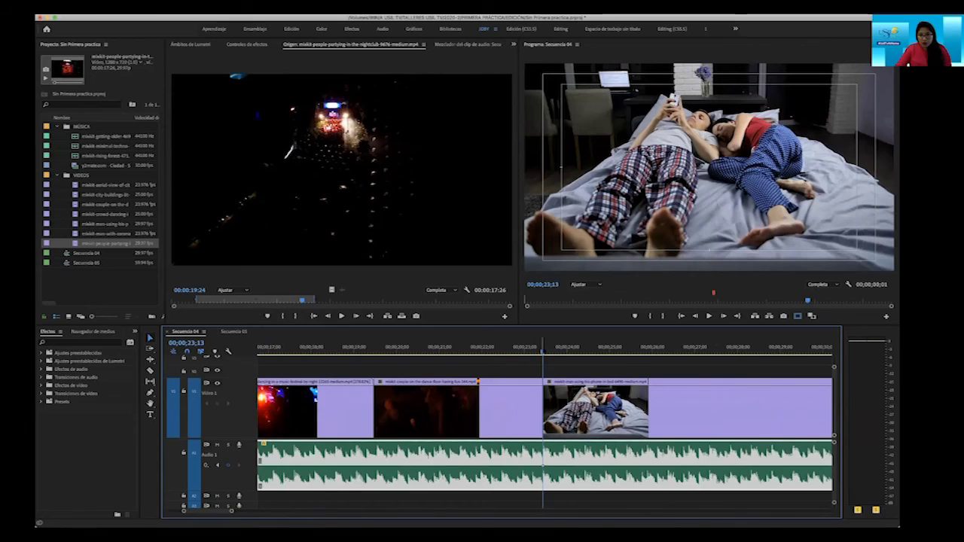
{"action": "left_click_drag", "start_coordinate": [543, 351], "coordinate": [548, 350]}
{"action": "key", "text": "space"}
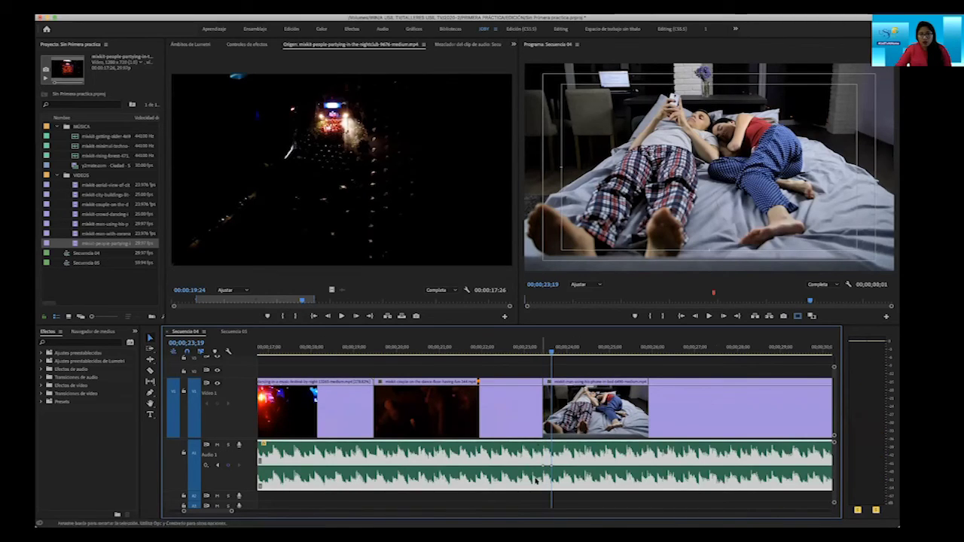
Try a fade-out to -∞ dB at the music clip's end, and return that keyframe to just after 00;00;23;13 at a lower level.
{"action": "left_click_drag", "start_coordinate": [232, 512], "coordinate": [254, 511]}
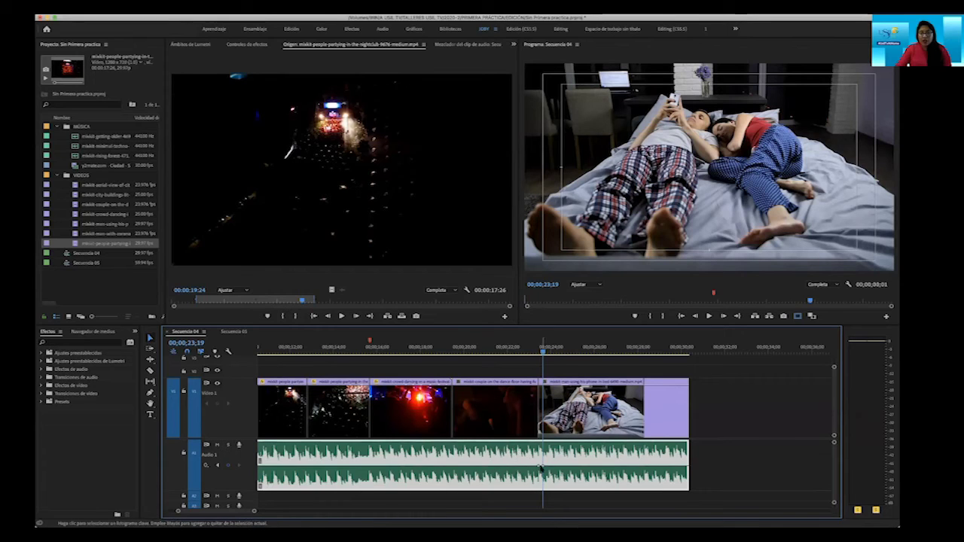
{"action": "left_click_drag", "start_coordinate": [542, 468], "coordinate": [687, 488]}
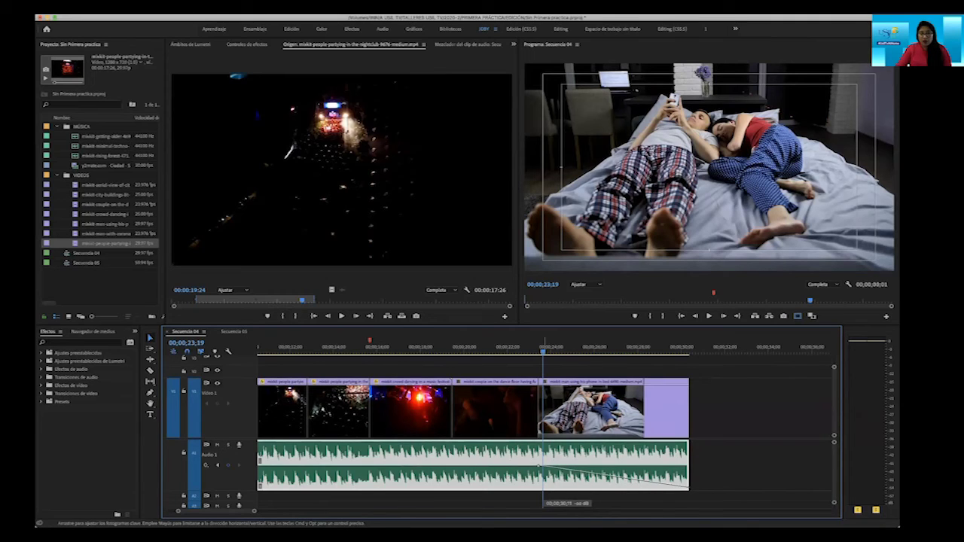
{"action": "left_click_drag", "start_coordinate": [576, 487], "coordinate": [539, 467]}
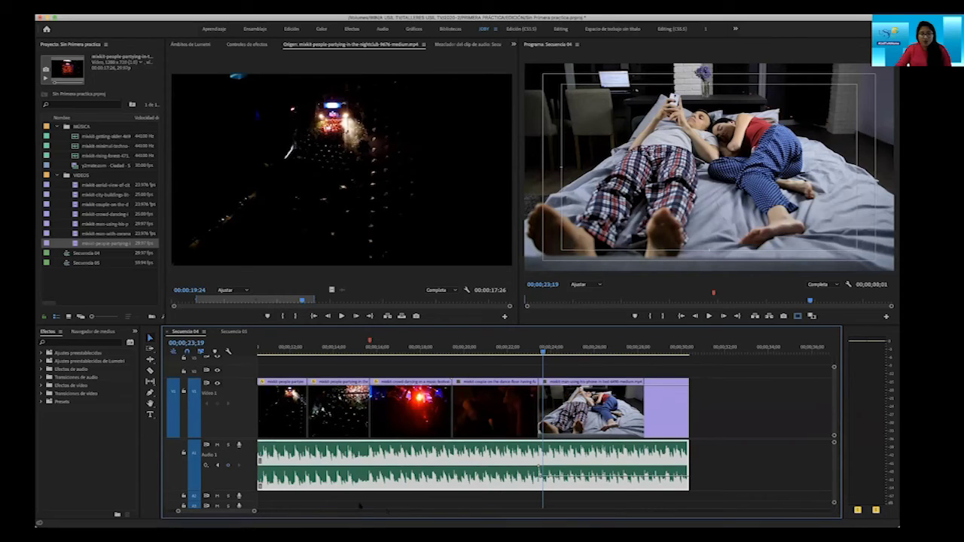
{"action": "left_click_drag", "start_coordinate": [253, 511], "coordinate": [232, 511]}
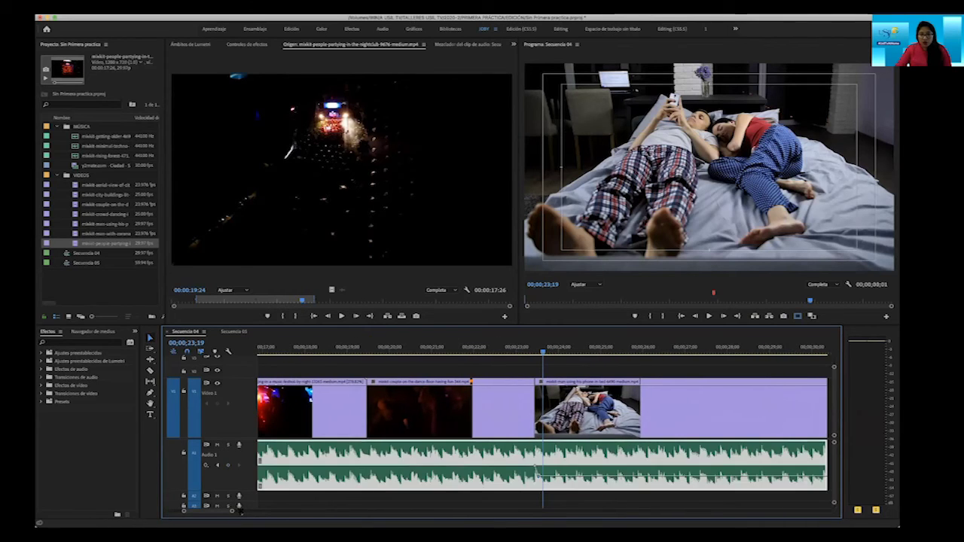
Lower the music clip's volume keyframe just after 00;00;23;13 further and replay the drop from 00;00;20;20.
{"action": "left_click_drag", "start_coordinate": [541, 478], "coordinate": [538, 487]}
{"action": "left_click", "coordinate": [417, 348]}
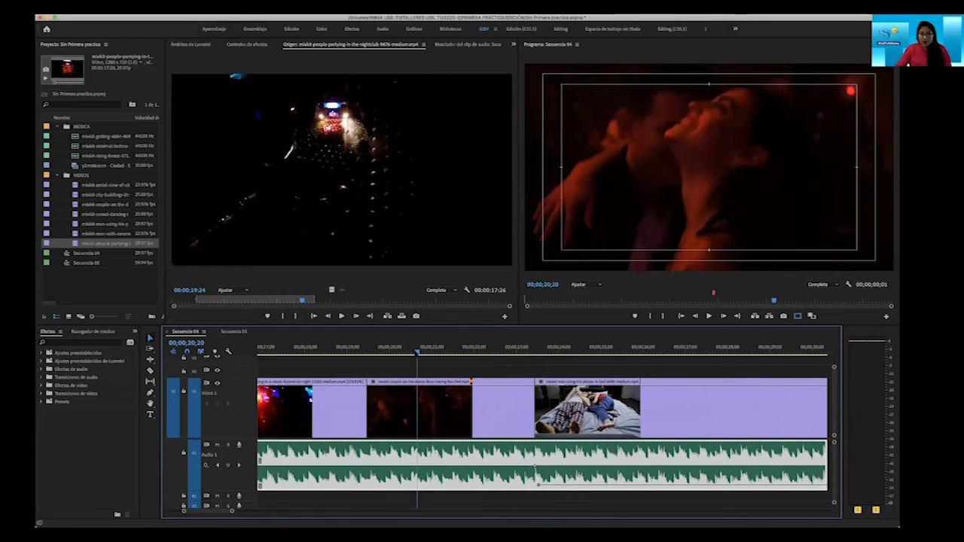
{"action": "key", "text": "space"}
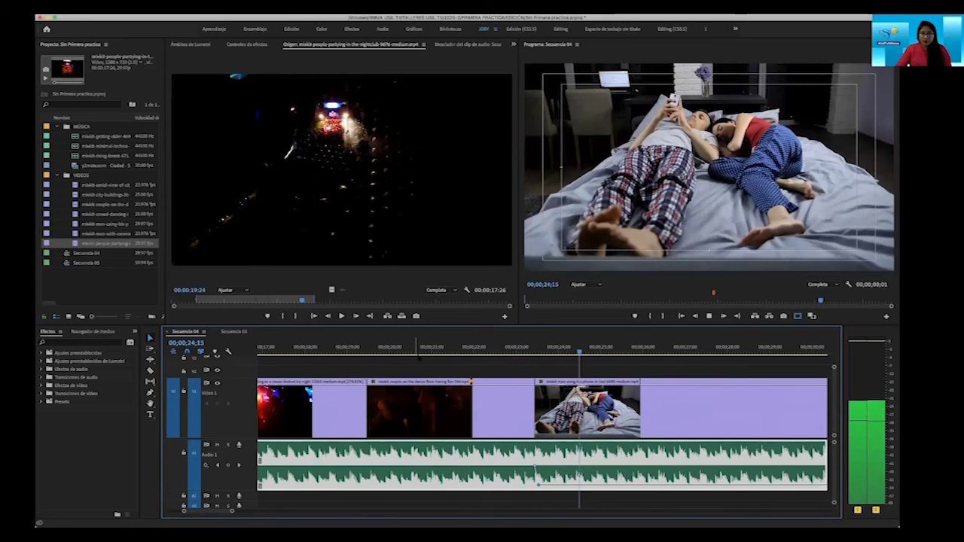
{"action": "left_click", "coordinate": [411, 350]}
{"action": "left_click", "coordinate": [365, 349]}
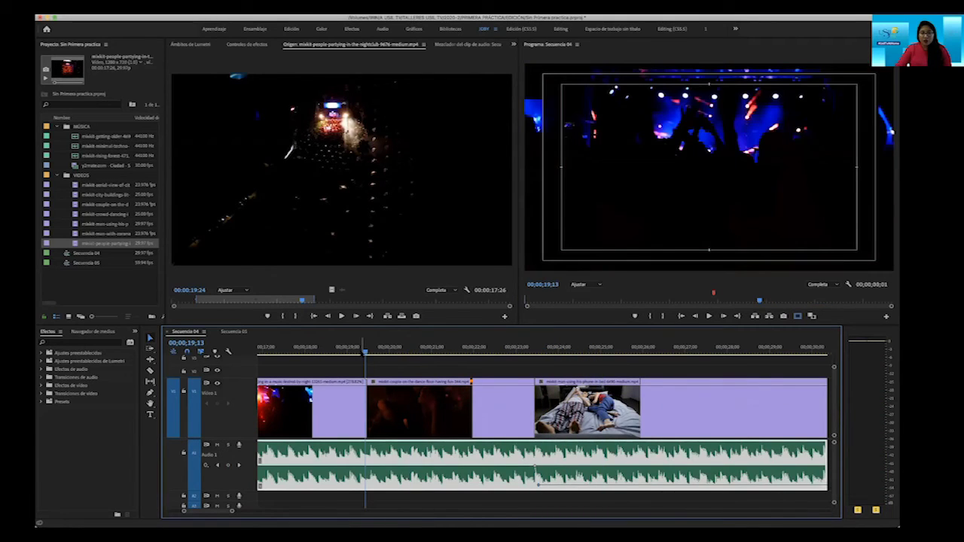
Listen to the music's volume drop where the bed clip begins, starting from the nightclub crowd clip, and review the transition again.
{"action": "left_click_drag", "start_coordinate": [232, 511], "coordinate": [271, 511]}
{"action": "left_click", "coordinate": [490, 351]}
{"action": "key", "text": "space"}
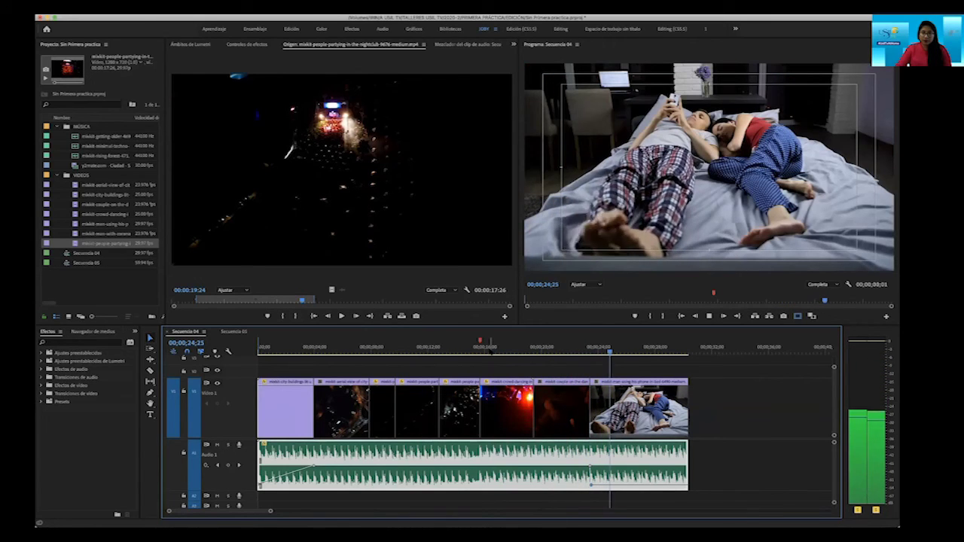
{"action": "key", "text": "space"}
{"action": "left_click", "coordinate": [606, 354]}
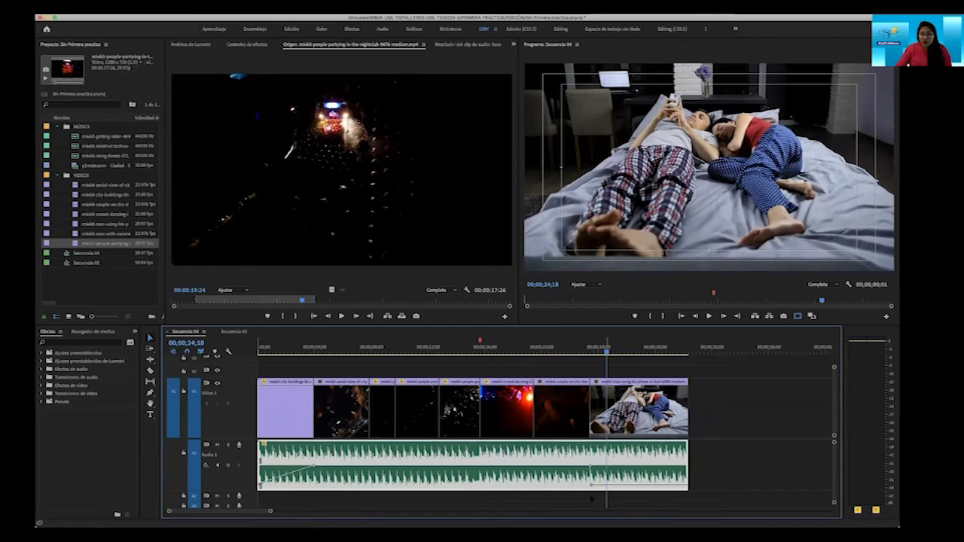
{"action": "left_click_drag", "start_coordinate": [606, 349], "coordinate": [581, 349]}
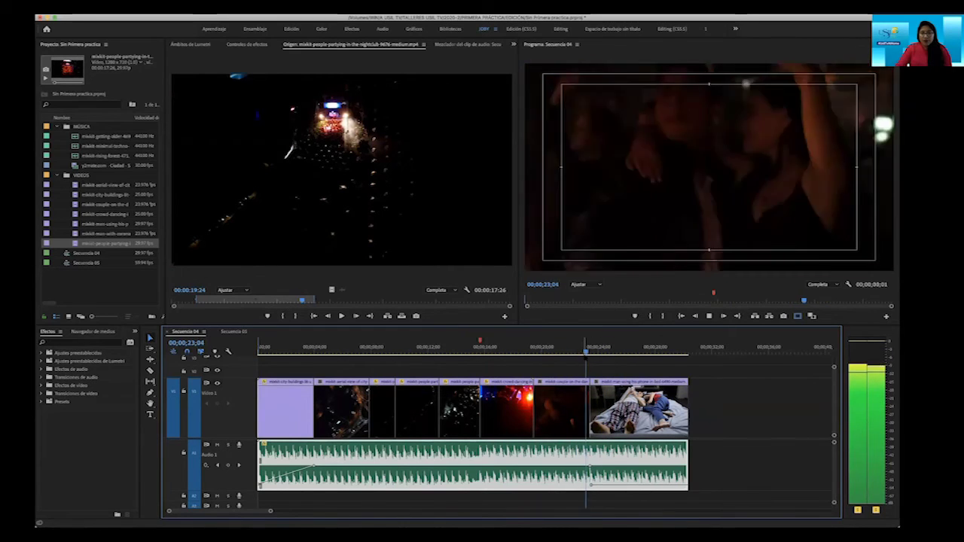
{"action": "left_click", "coordinate": [583, 351]}
{"action": "left_click_drag", "start_coordinate": [584, 351], "coordinate": [575, 351]}
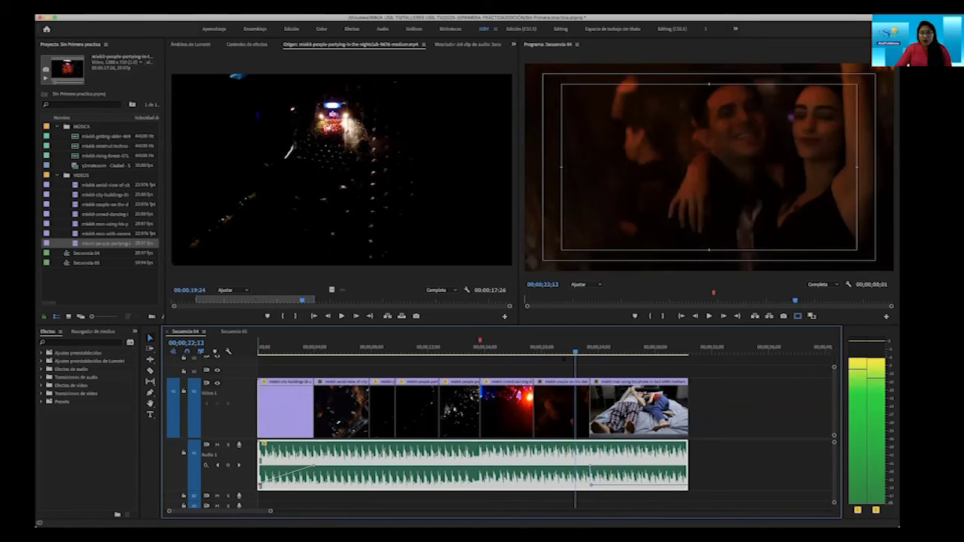
Move the upper keyframe of the volume drop slightly earlier, just before the bed clip begins, and replay from 00;00;20;12.
{"action": "left_click_drag", "start_coordinate": [270, 512], "coordinate": [221, 513]}
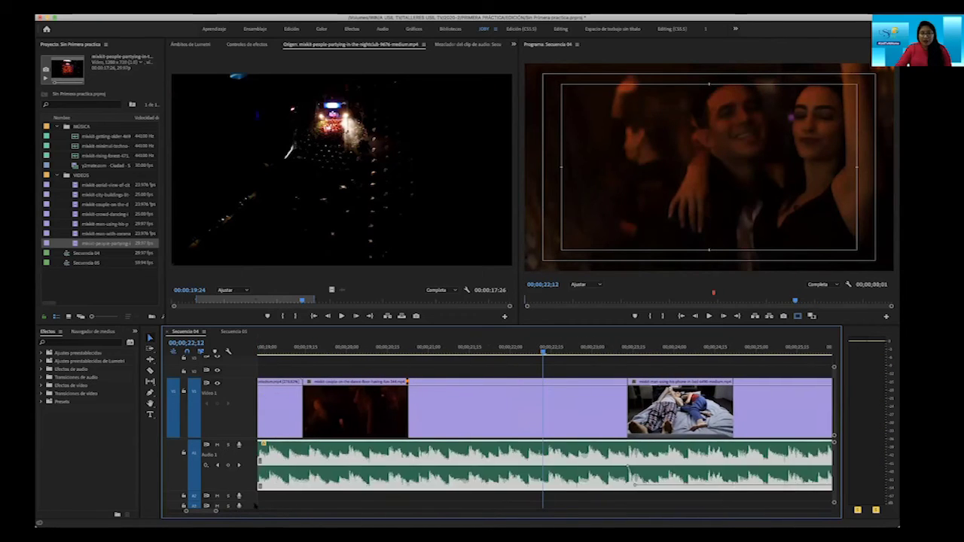
{"action": "left_click", "coordinate": [627, 468]}
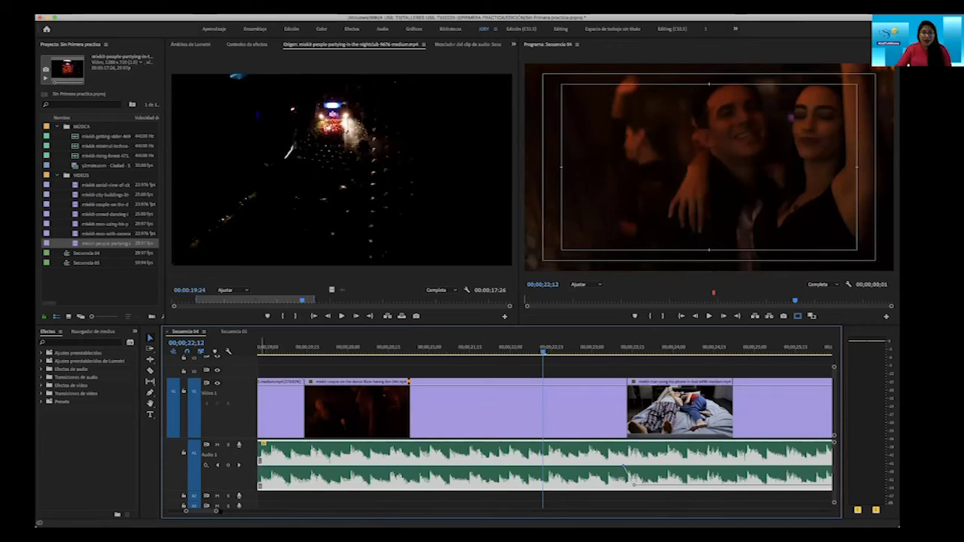
{"action": "left_click_drag", "start_coordinate": [216, 511], "coordinate": [256, 511]}
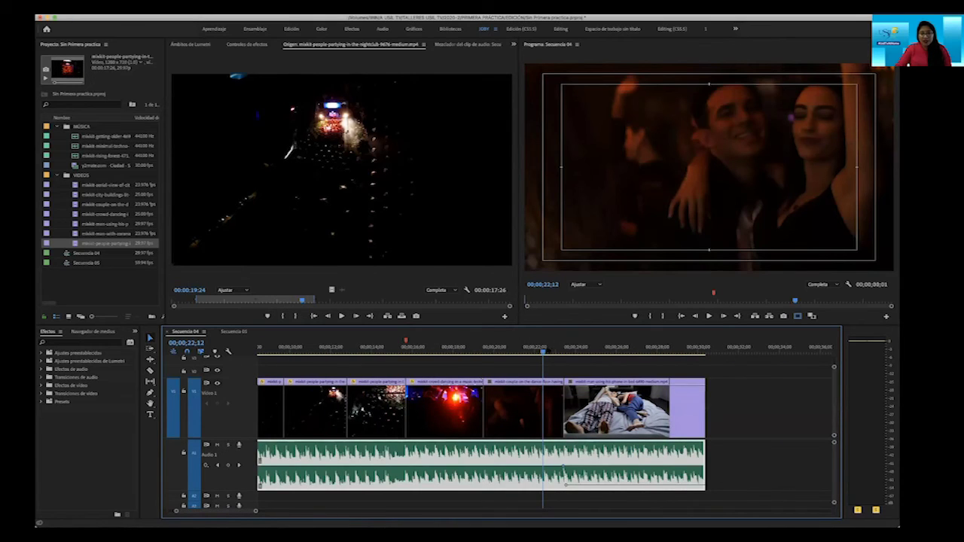
{"action": "left_click_drag", "start_coordinate": [542, 352], "coordinate": [502, 359]}
{"action": "left_click", "coordinate": [501, 351]}
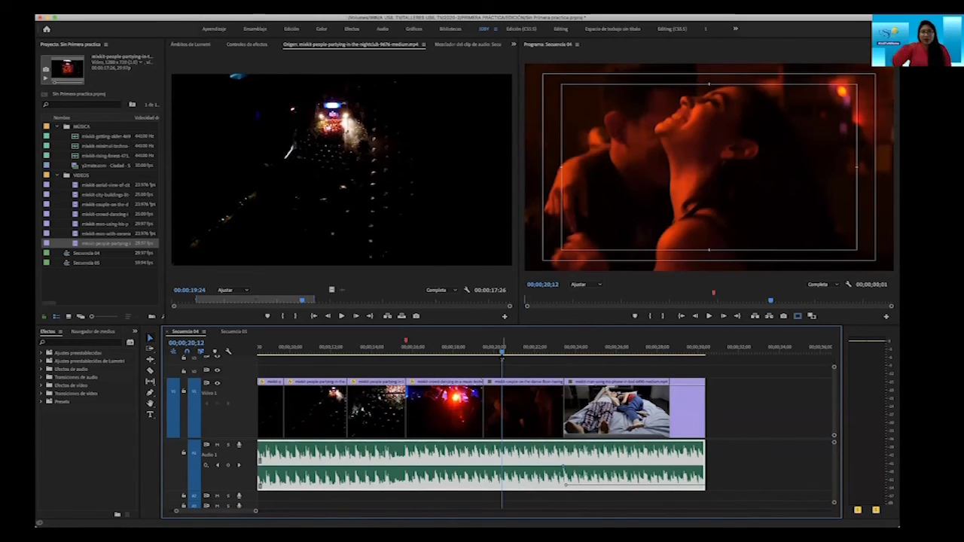
{"action": "key", "text": "space"}
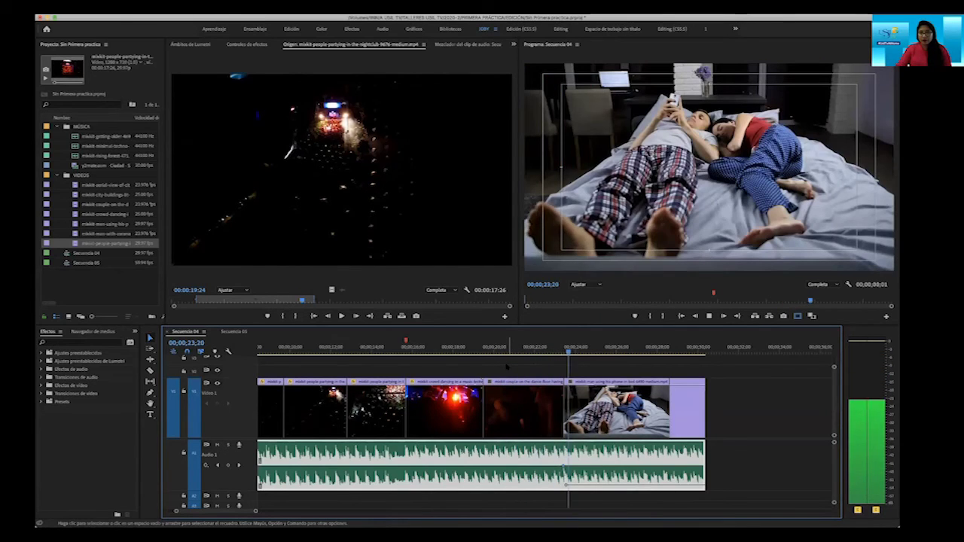
{"action": "key", "text": "space"}
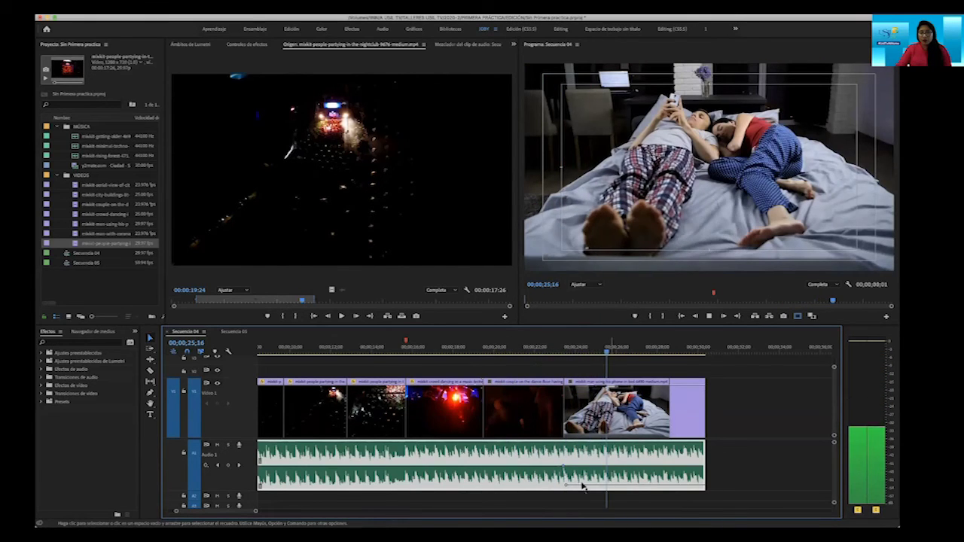
Add a volume keyframe to the music clip at 00;00;24;09, lower it slightly, and replay the drop.
{"action": "left_click_drag", "start_coordinate": [606, 352], "coordinate": [557, 357]}
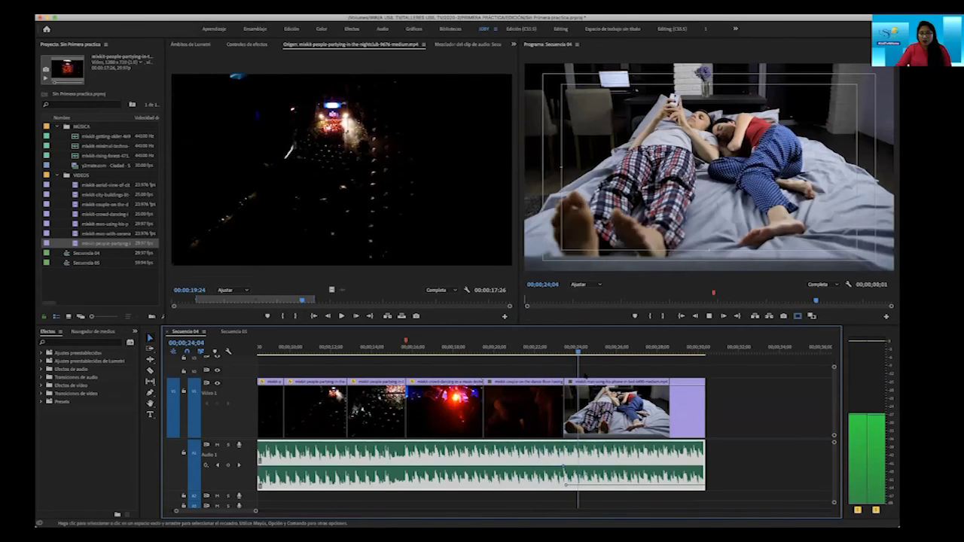
{"action": "key", "text": "space"}
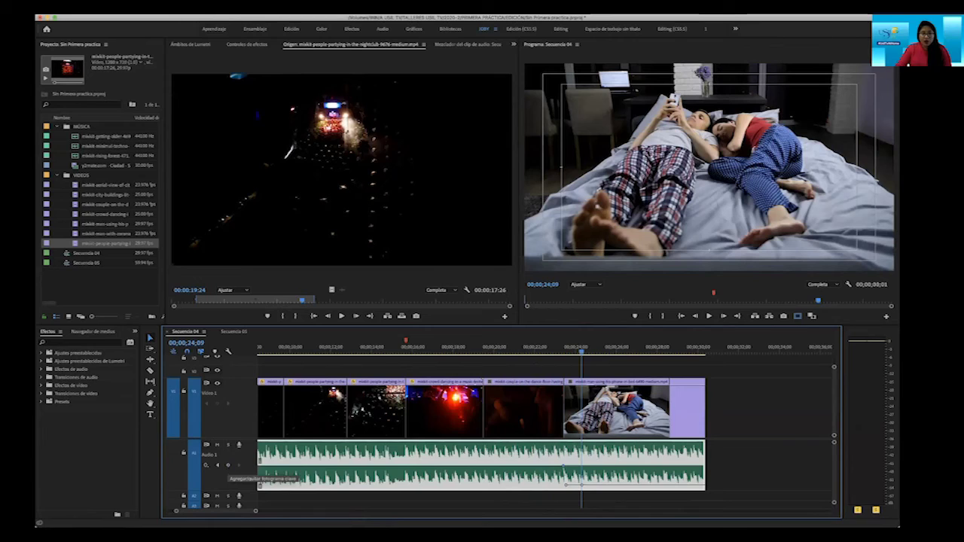
{"action": "left_click_drag", "start_coordinate": [581, 485], "coordinate": [582, 487]}
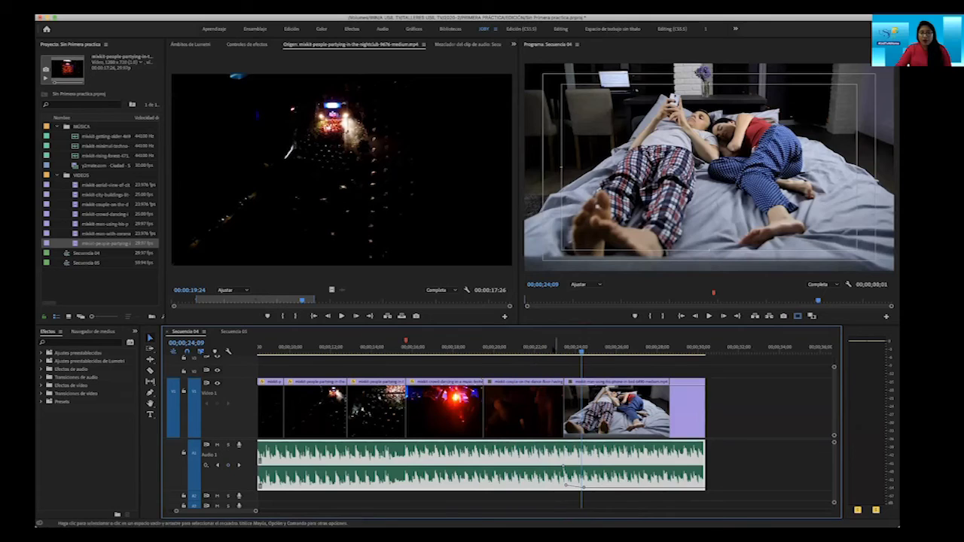
{"action": "left_click", "coordinate": [543, 348]}
{"action": "key", "text": "space"}
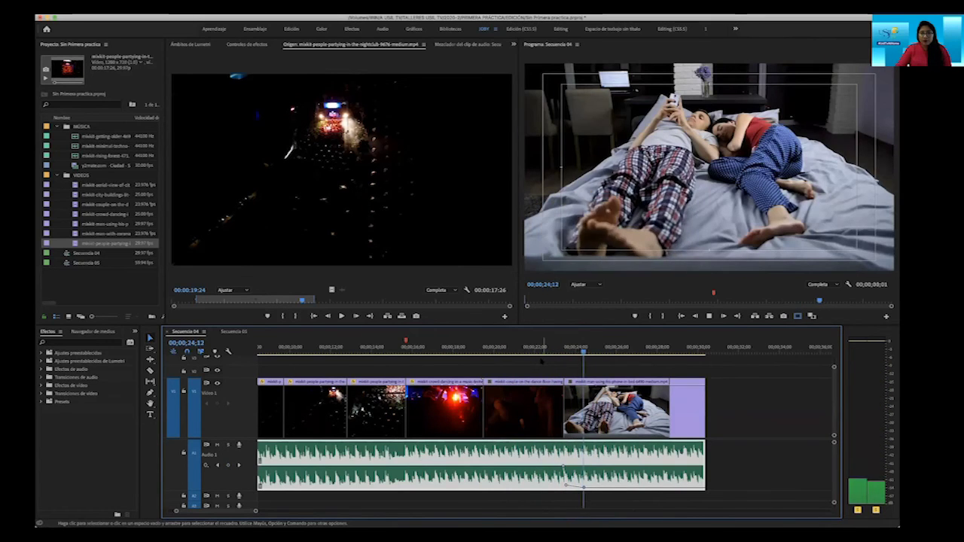
{"action": "key", "text": "space"}
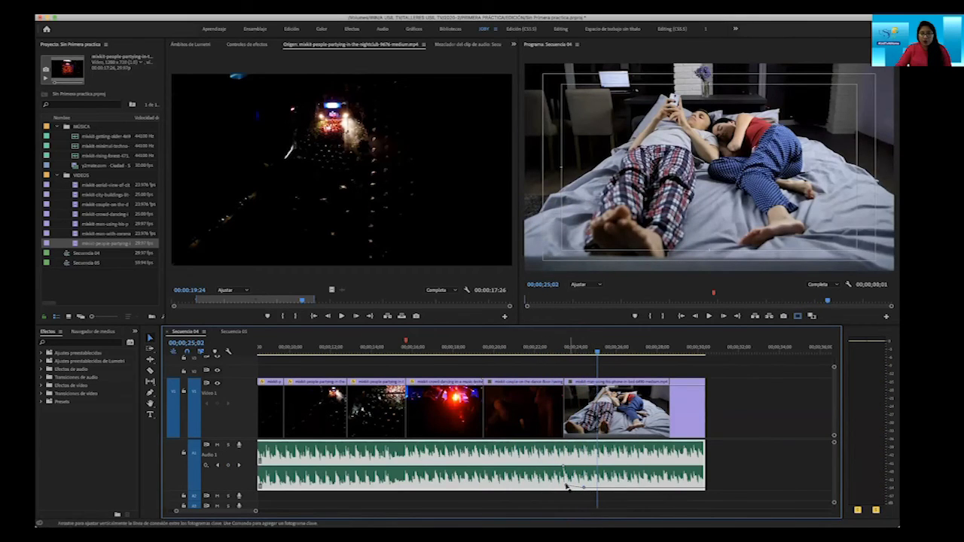
Raise the drop's lower keyframe slightly, move the last keyframe to the music clip's end at -∞ dB, and play the fade-out.
{"action": "mouse_move", "coordinate": [565, 486]}
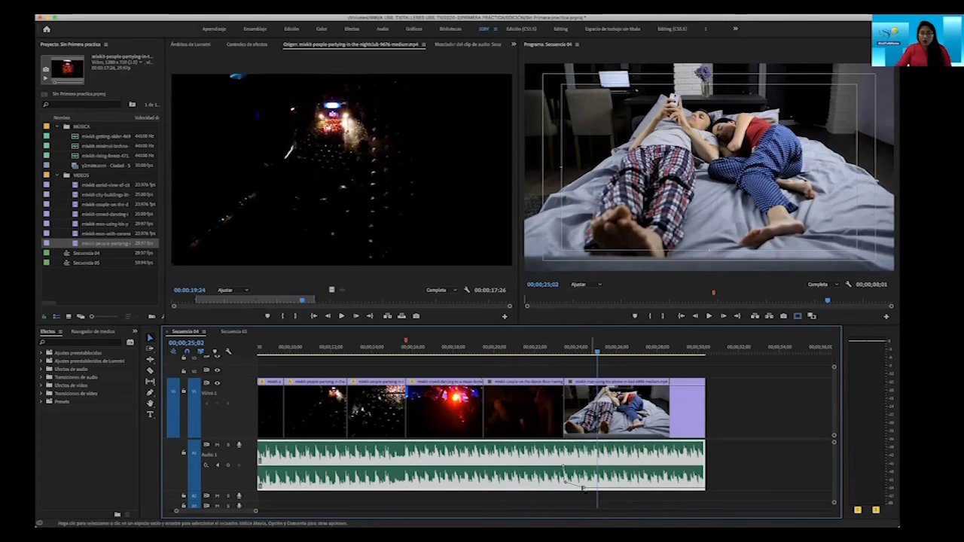
{"action": "left_click_drag", "start_coordinate": [583, 487], "coordinate": [623, 486]}
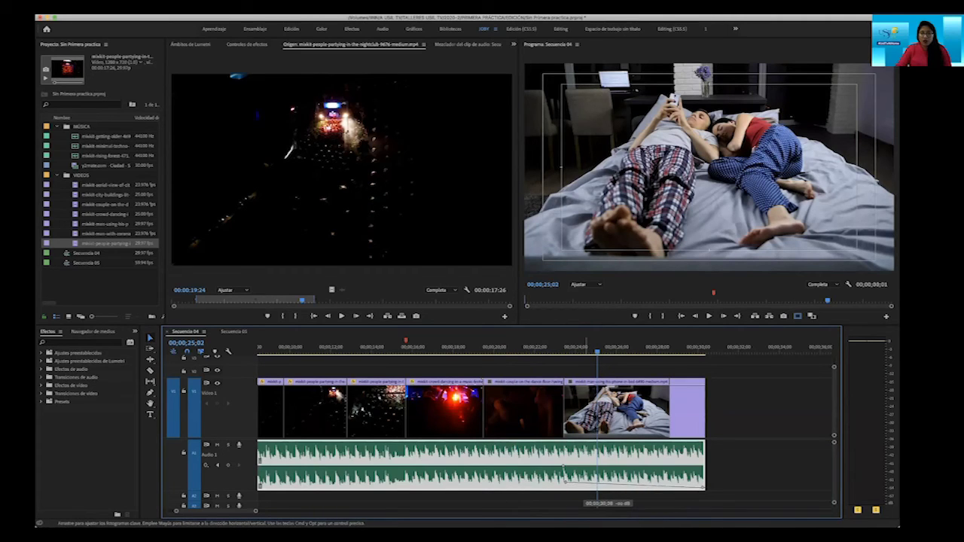
{"action": "left_click", "coordinate": [556, 350]}
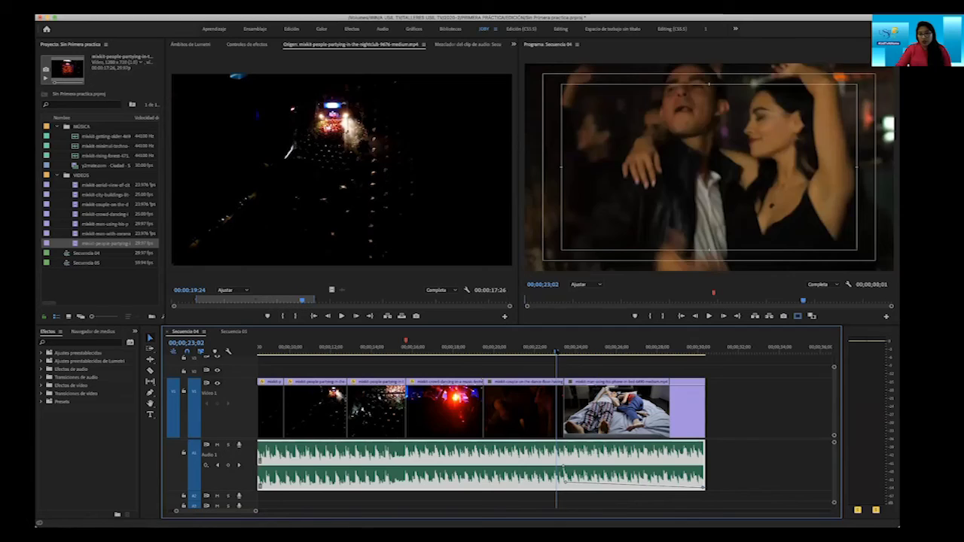
{"action": "key", "text": "space"}
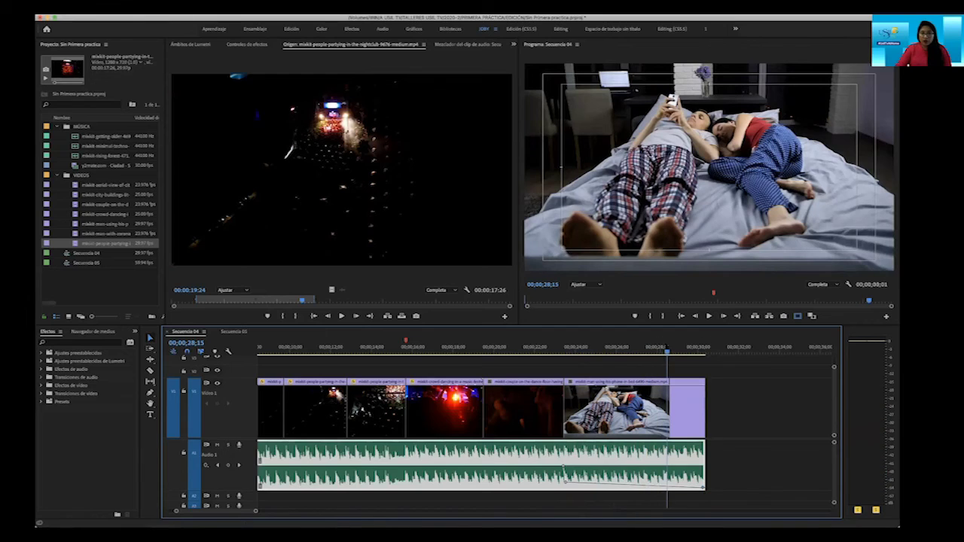
Replay the drop, fine-tune the level of its lower keyframe, and listen to the fade-out again.
{"action": "left_click_drag", "start_coordinate": [562, 351], "coordinate": [544, 350]}
{"action": "key", "text": "space"}
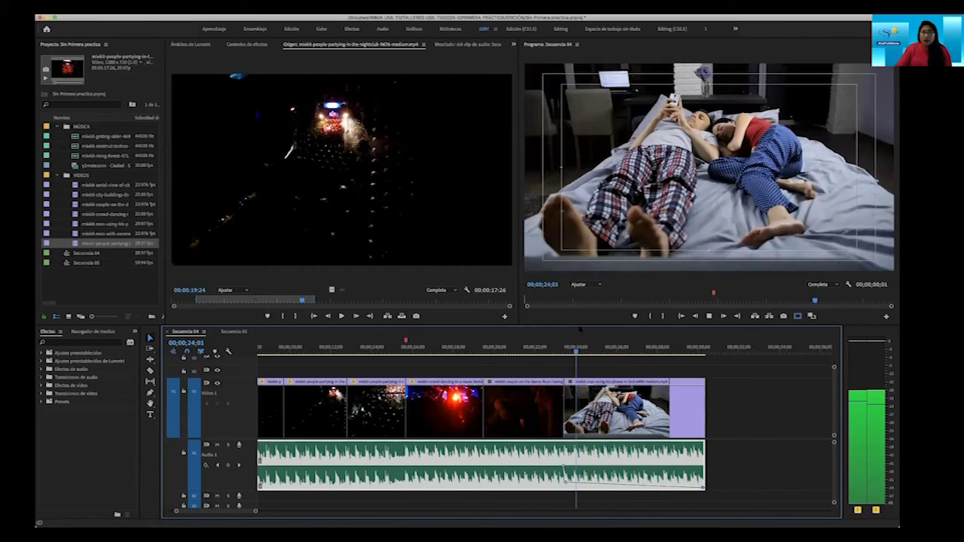
{"action": "key", "text": "space"}
{"action": "left_click_drag", "start_coordinate": [565, 483], "coordinate": [565, 482]}
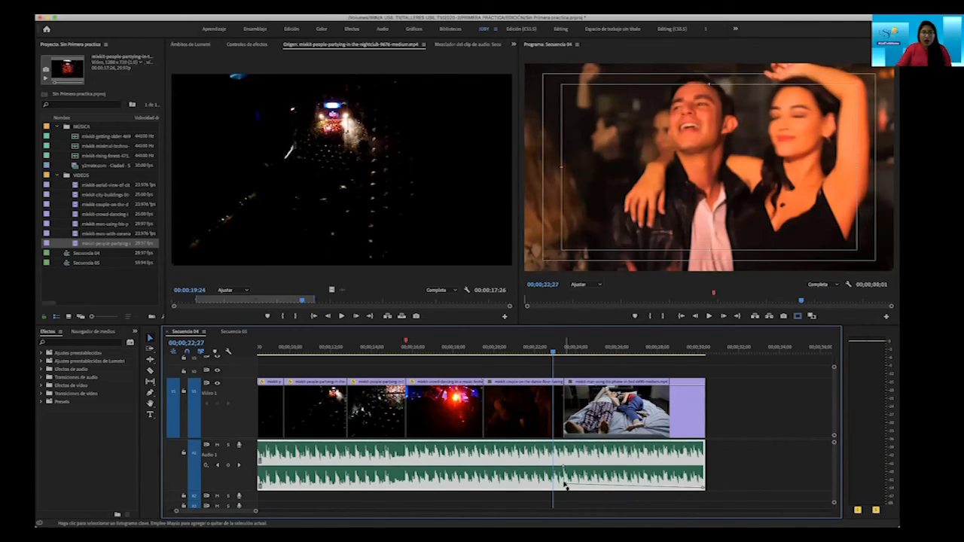
{"action": "key", "text": "space"}
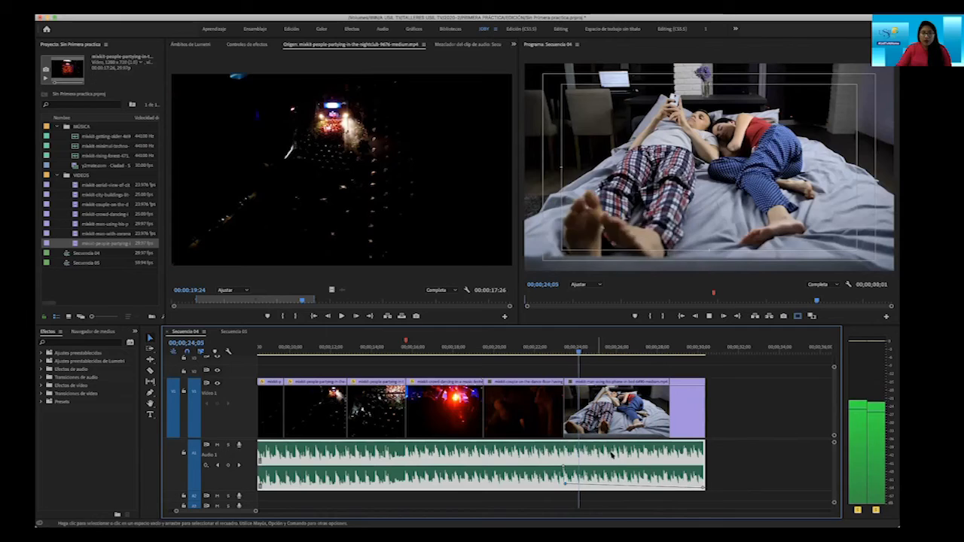
{"action": "key", "text": "space"}
{"action": "left_click", "coordinate": [556, 347]}
{"action": "key", "text": "space"}
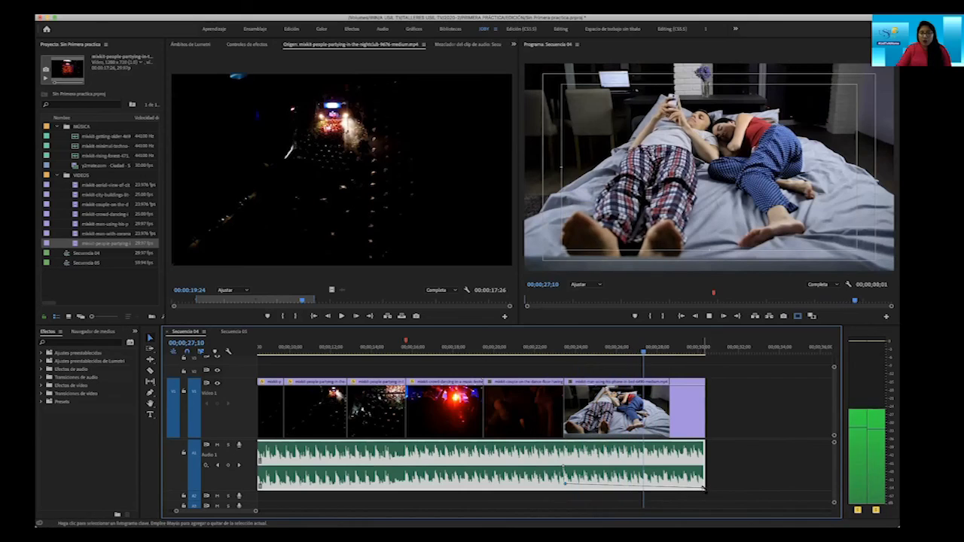
Play the sequence's opening with the fade-in and make more room for the audio tracks in the timeline.
{"action": "key", "text": "backslash"}
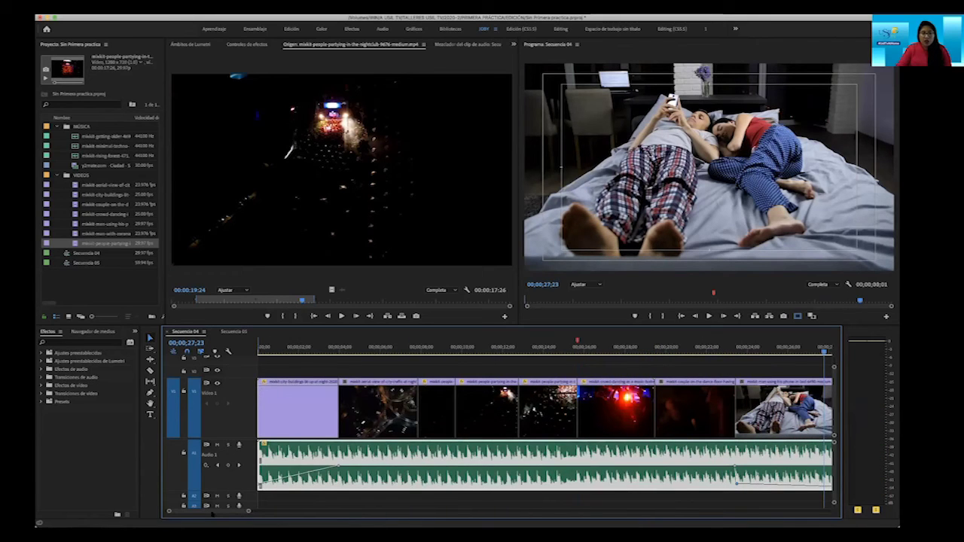
{"action": "key", "text": "space"}
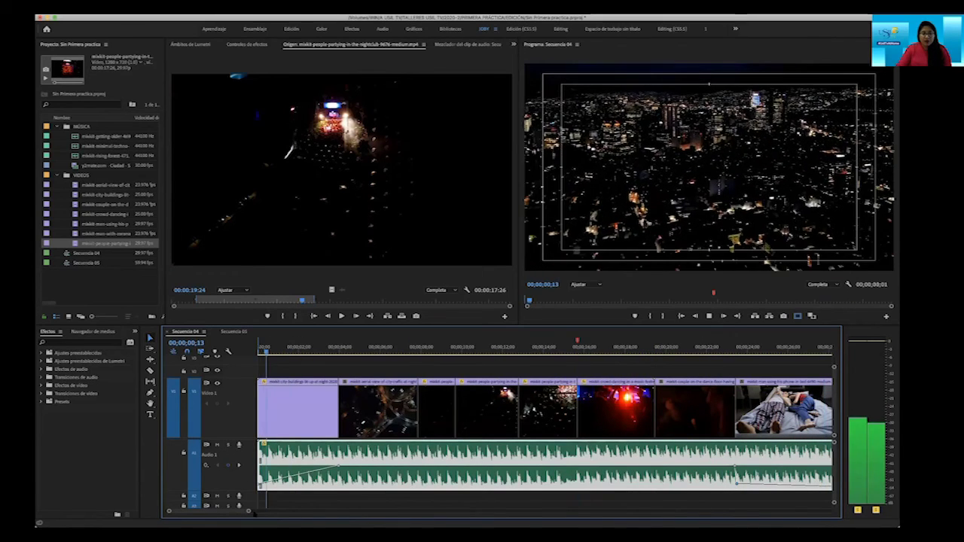
{"action": "left_click_drag", "start_coordinate": [247, 512], "coordinate": [240, 512]}
{"action": "key", "text": "space"}
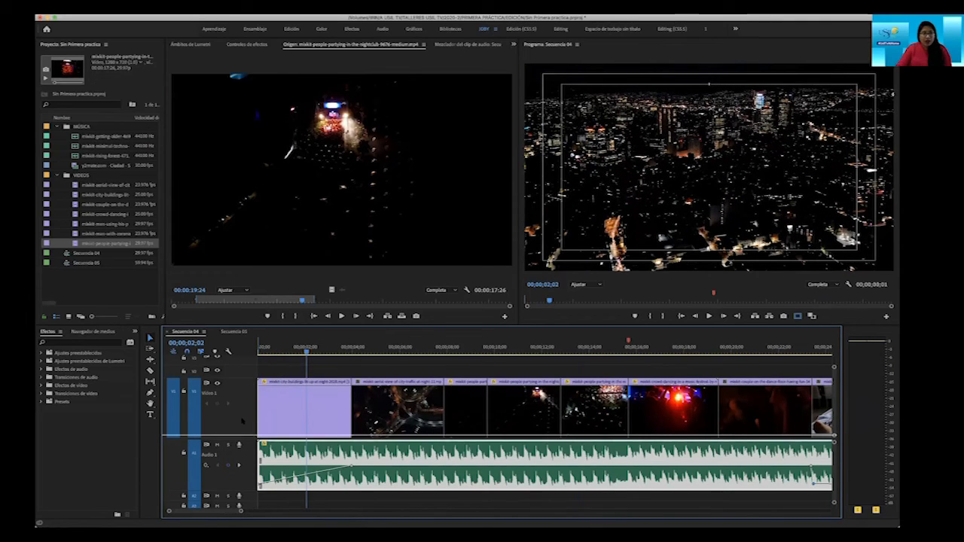
{"action": "left_click_drag", "start_coordinate": [243, 438], "coordinate": [243, 434]}
Save the project and preview the "y2mate.com - Ciudad - Sonido ambiental" clip at several points in the source monitor.
{"action": "double_click", "coordinate": [98, 165]}
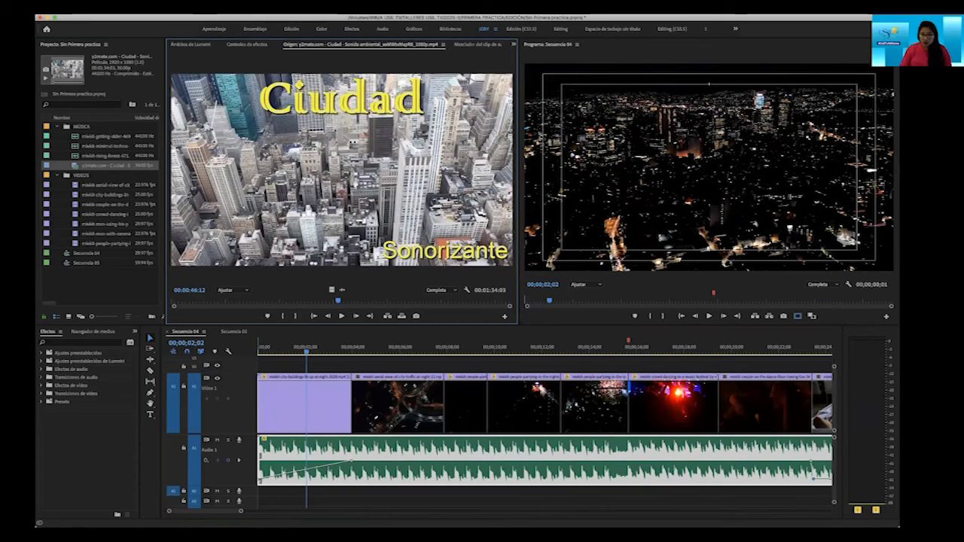
{"action": "key", "text": "ctrl+s"}
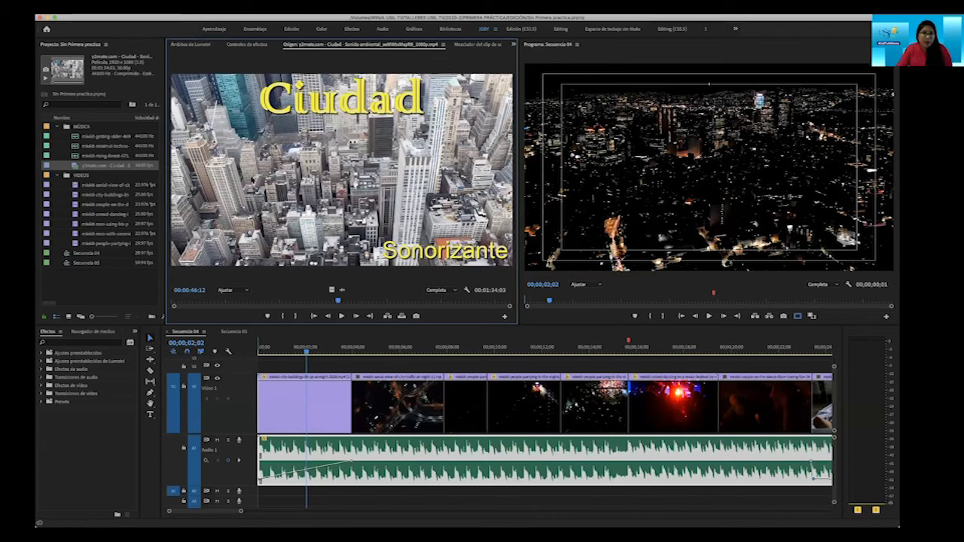
{"action": "key", "text": "space"}
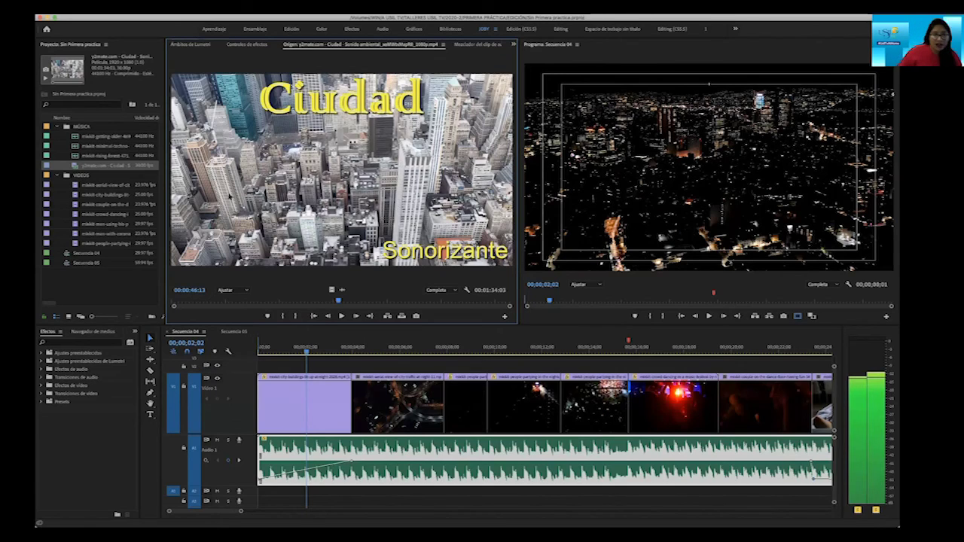
{"action": "left_click", "coordinate": [220, 303]}
{"action": "left_click", "coordinate": [316, 303]}
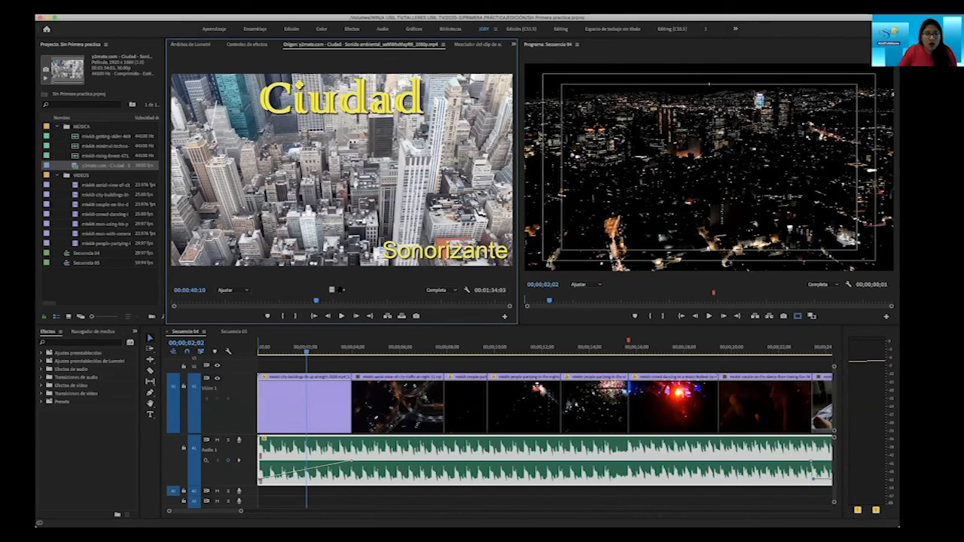
Display the audio waveform of the Ciudad ambient sound clip and play it from the beginning.
{"action": "left_click", "coordinate": [340, 290]}
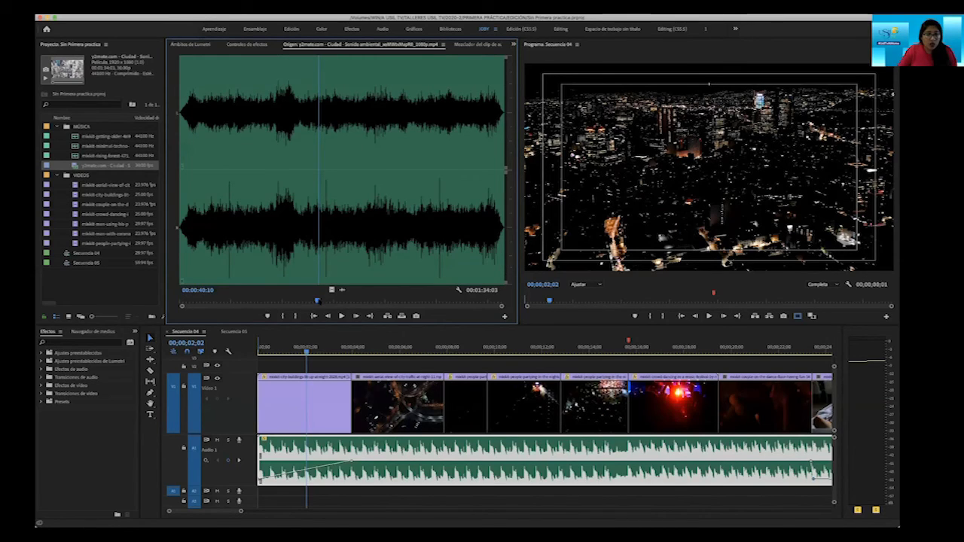
{"action": "key", "text": "Home"}
{"action": "key", "text": "space"}
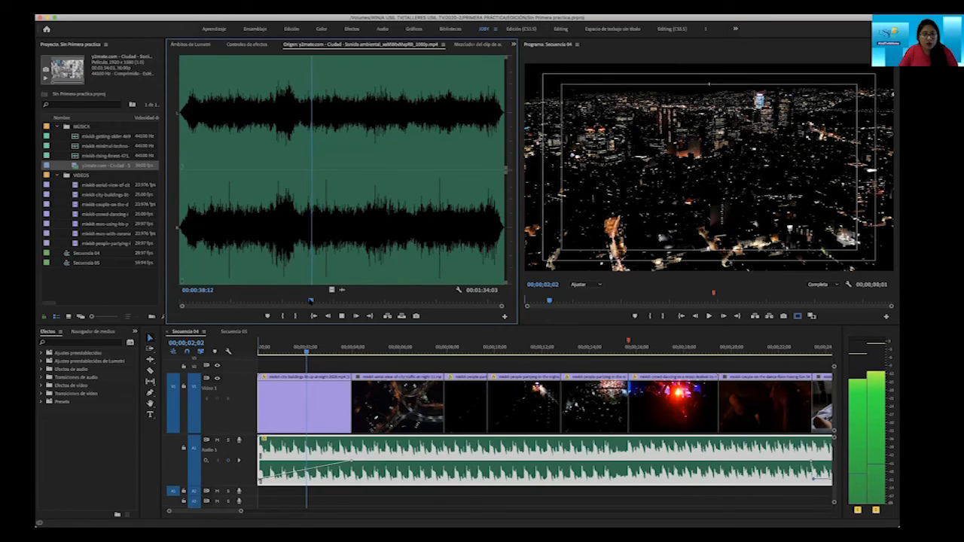
Listen through the Ciudad ambient sound clip and mark its In point at about 00:01:06 and Out point at 00:01:15:05.
{"action": "key", "text": "space"}
{"action": "key", "text": "space"}
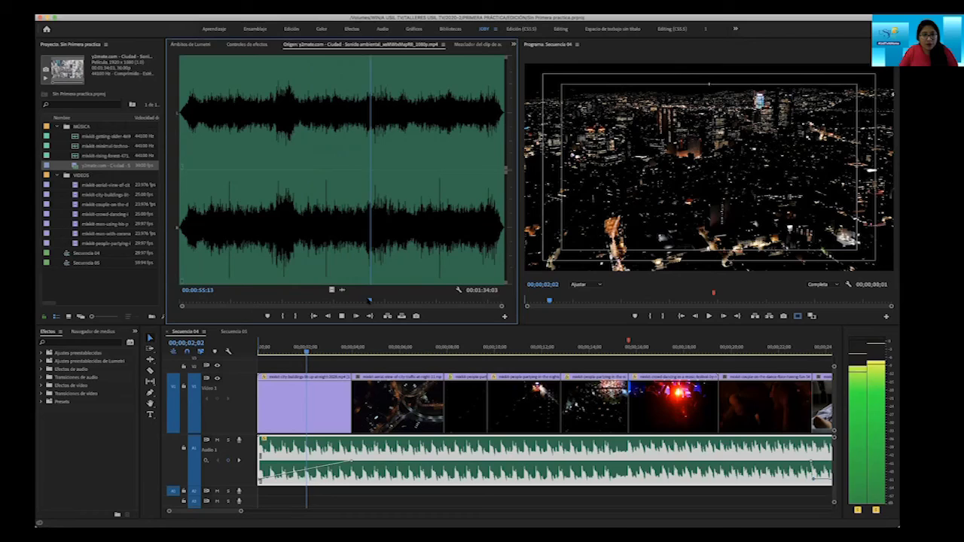
{"action": "left_click_drag", "start_coordinate": [369, 301], "coordinate": [360, 300]}
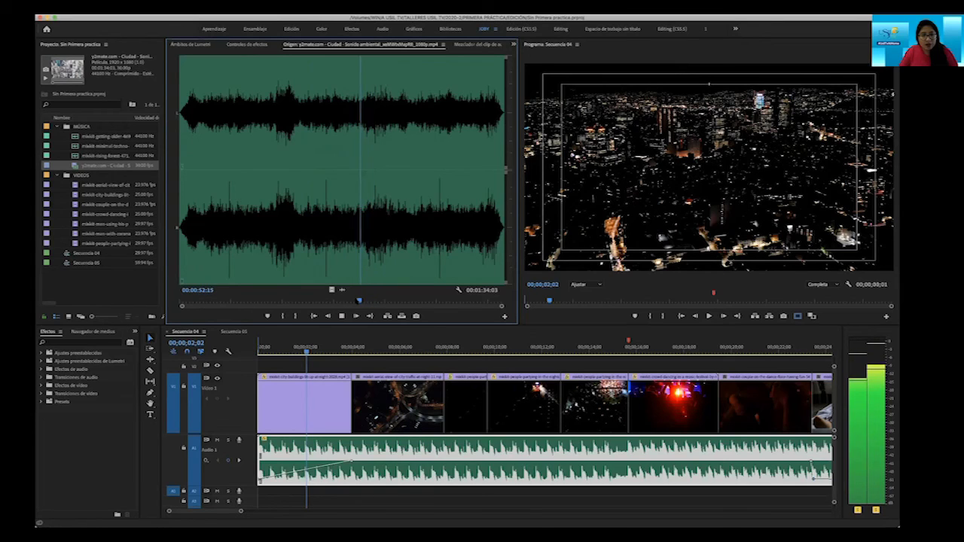
{"action": "key", "text": "i"}
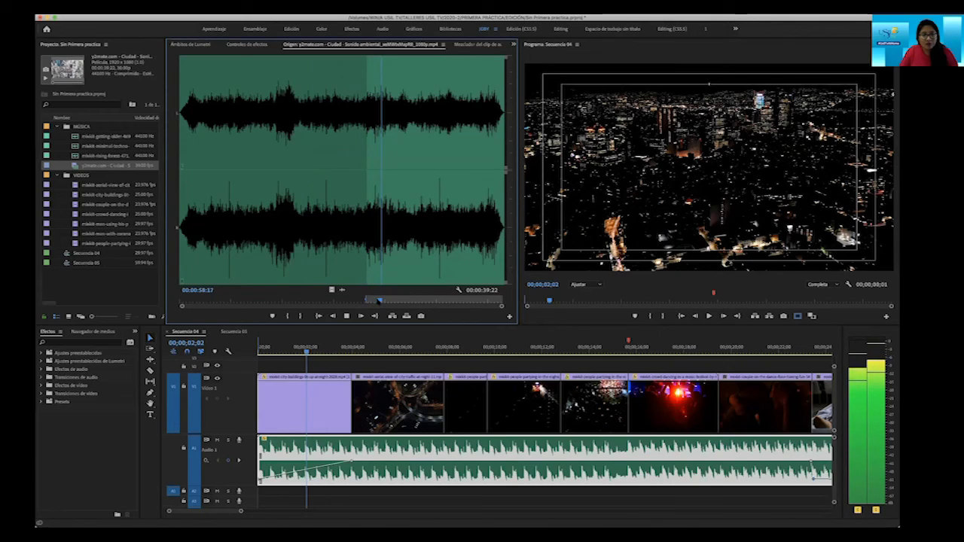
{"action": "mouse_move", "coordinate": [382, 300]}
{"action": "left_mouse_down"}
{"action": "mouse_move", "coordinate": [409, 301]}
{"action": "mouse_move", "coordinate": [397, 301]}
{"action": "left_mouse_up"}
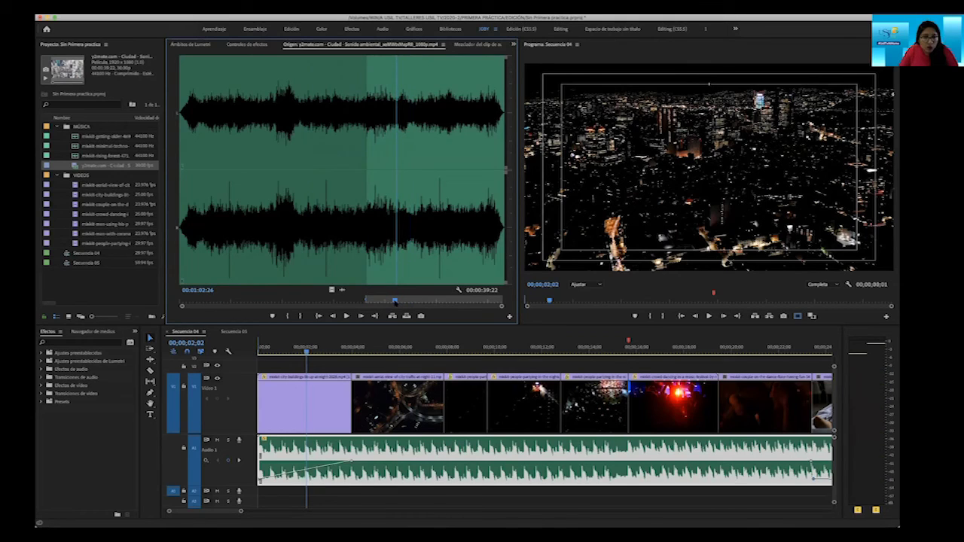
{"action": "key", "text": "l"}
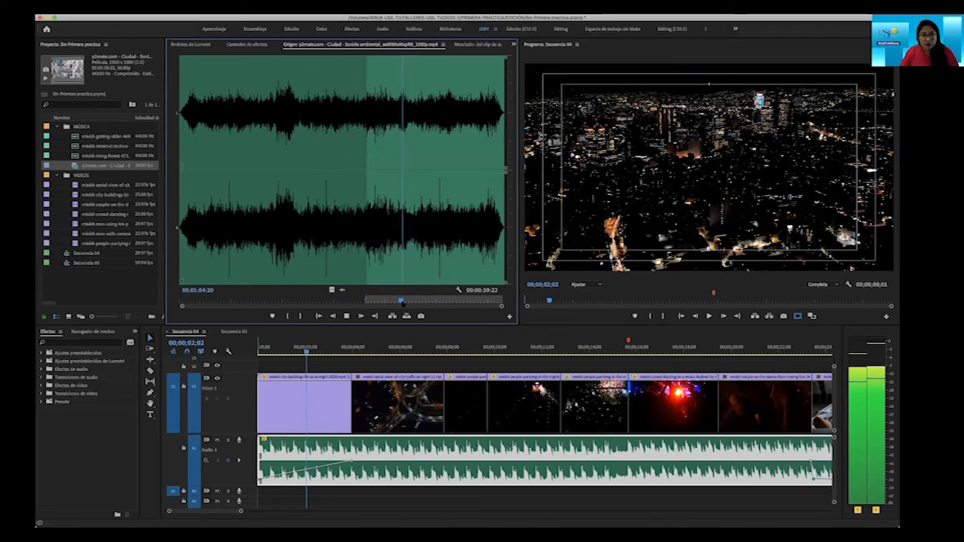
{"action": "key", "text": "i"}
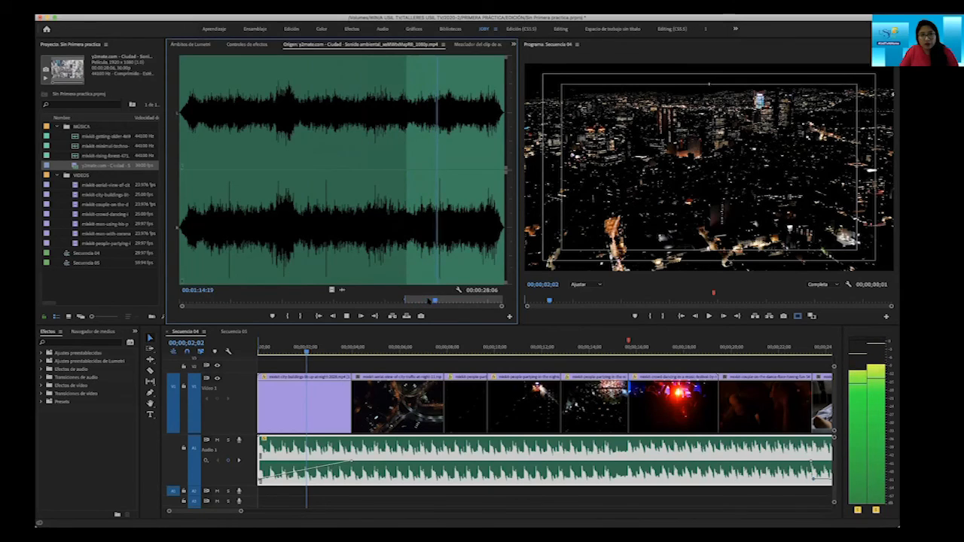
{"action": "key", "text": "space"}
{"action": "key", "text": "o"}
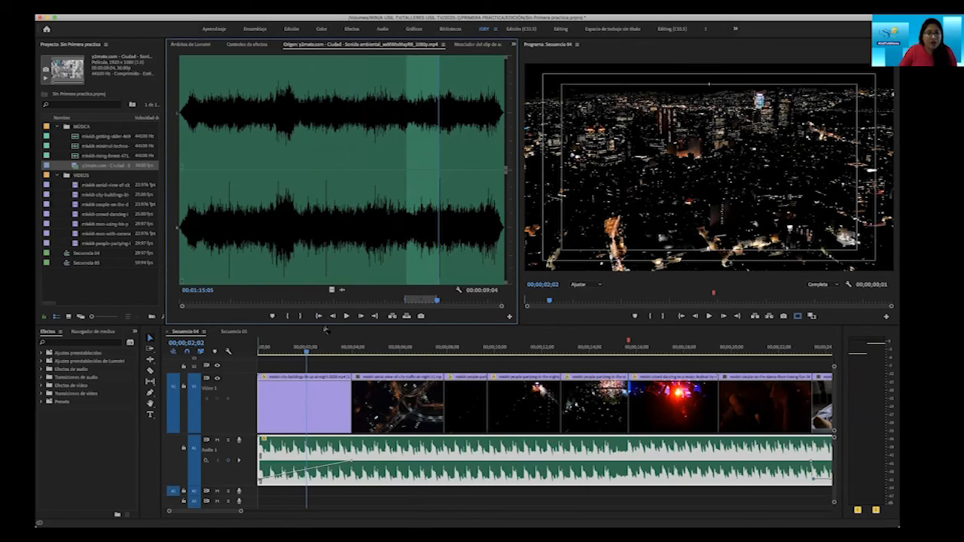
Enlarge the timeline area and place only the audio of the marked section on track Audio 2 at the sequence start.
{"action": "left_click_drag", "start_coordinate": [324, 325], "coordinate": [365, 308]}
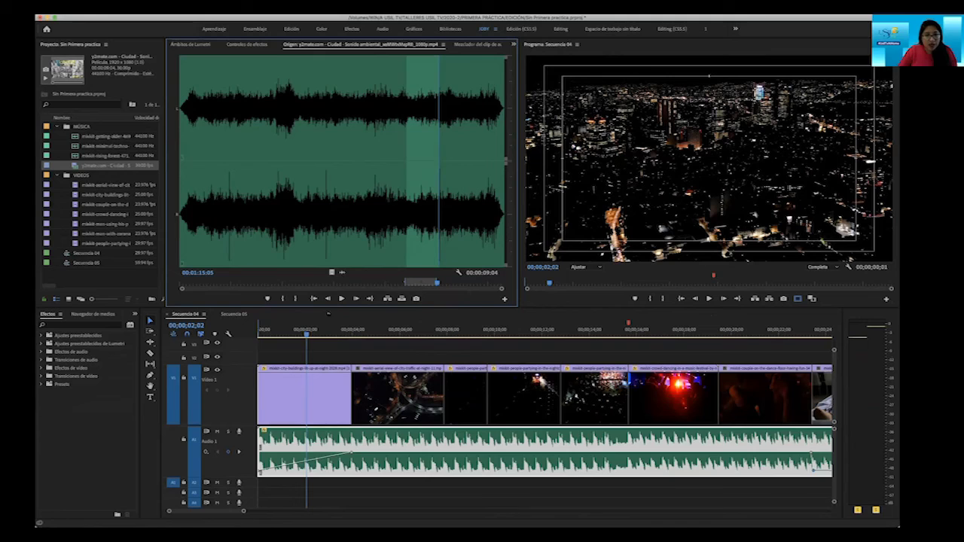
{"action": "left_click_drag", "start_coordinate": [317, 273], "coordinate": [243, 500]}
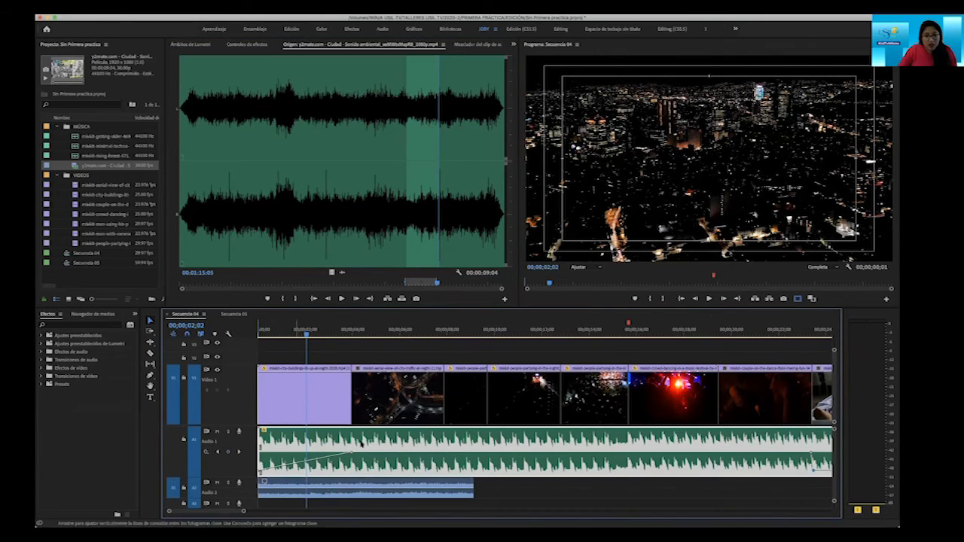
{"action": "left_click", "coordinate": [326, 492]}
Play the opening of the sequence to hear the ambient sound together with the music.
{"action": "key", "text": "Home"}
{"action": "key", "text": "space"}
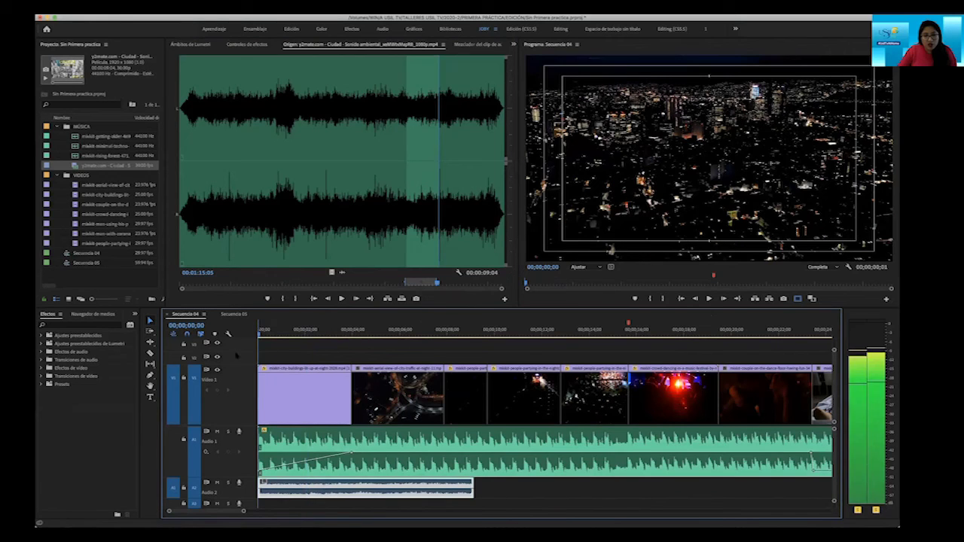
{"action": "mouse_move", "coordinate": [243, 510]}
{"action": "left_mouse_down"}
{"action": "mouse_move", "coordinate": [226, 510]}
{"action": "mouse_move", "coordinate": [248, 501]}
{"action": "left_mouse_up"}
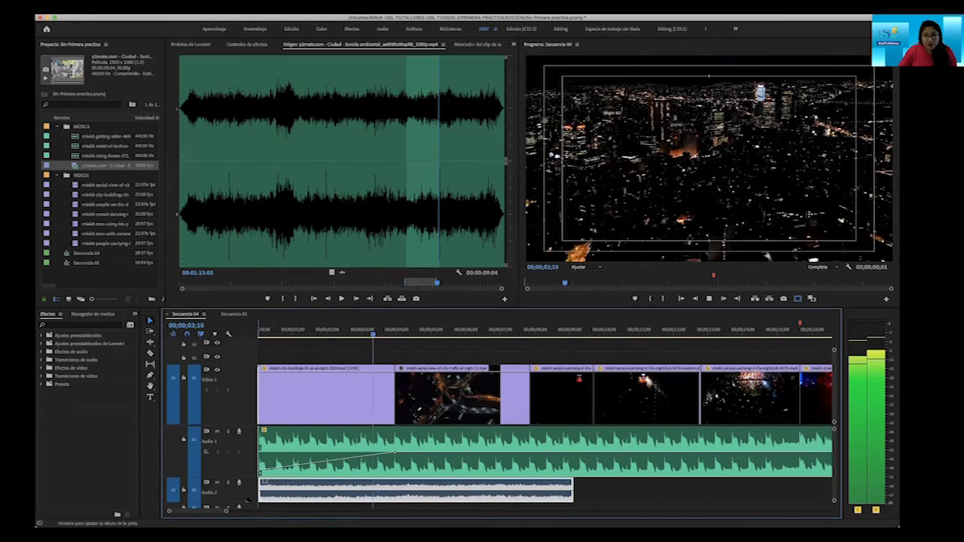
{"action": "key", "text": "space"}
{"action": "key", "text": "space"}
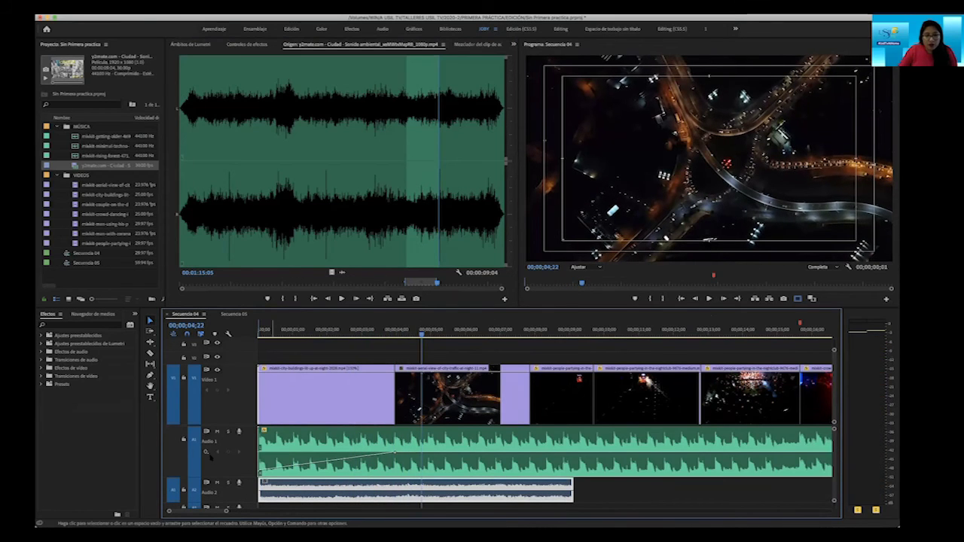
{"action": "key", "text": "Home"}
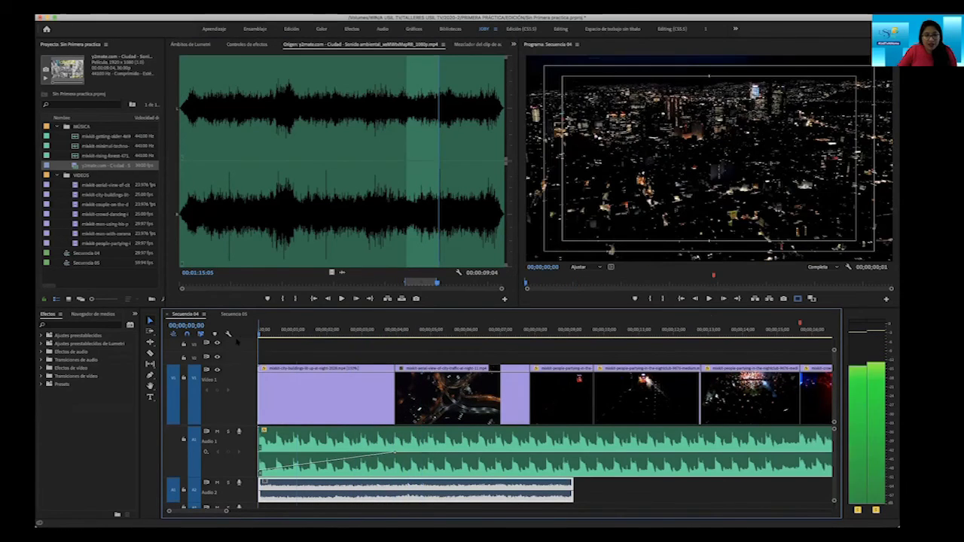
Mute the Audio 1 music track and play the ambient sound on its own from the beginning.
{"action": "left_click", "coordinate": [216, 431]}
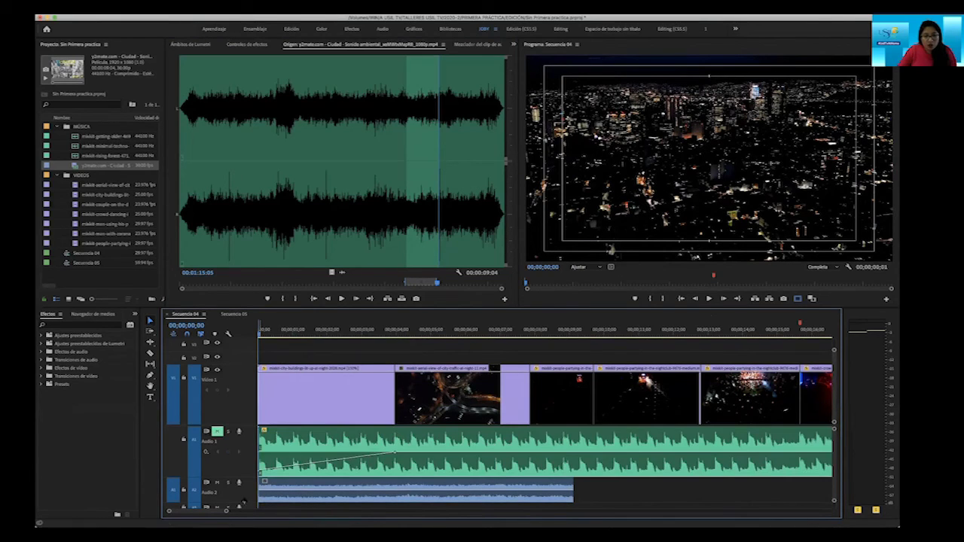
{"action": "left_click_drag", "start_coordinate": [250, 474], "coordinate": [253, 503]}
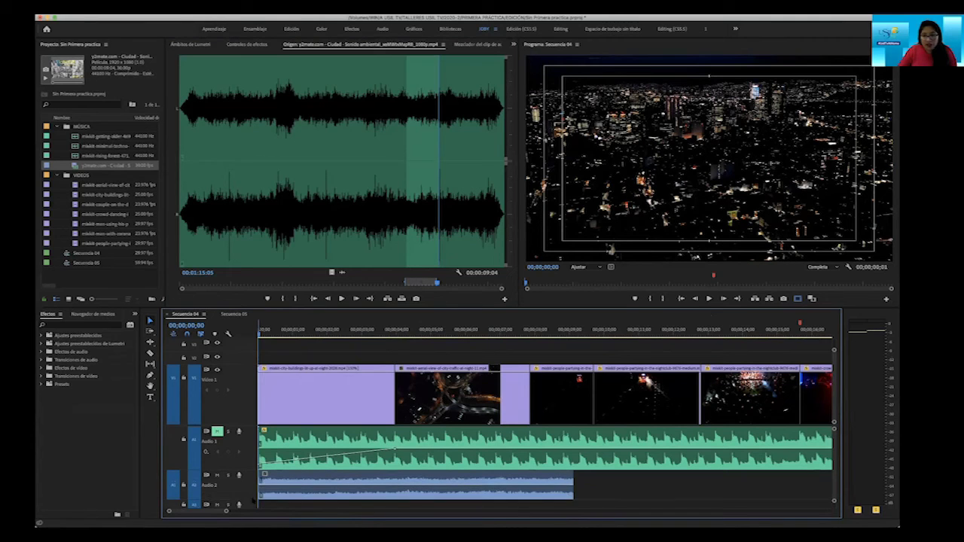
{"action": "key", "text": "space"}
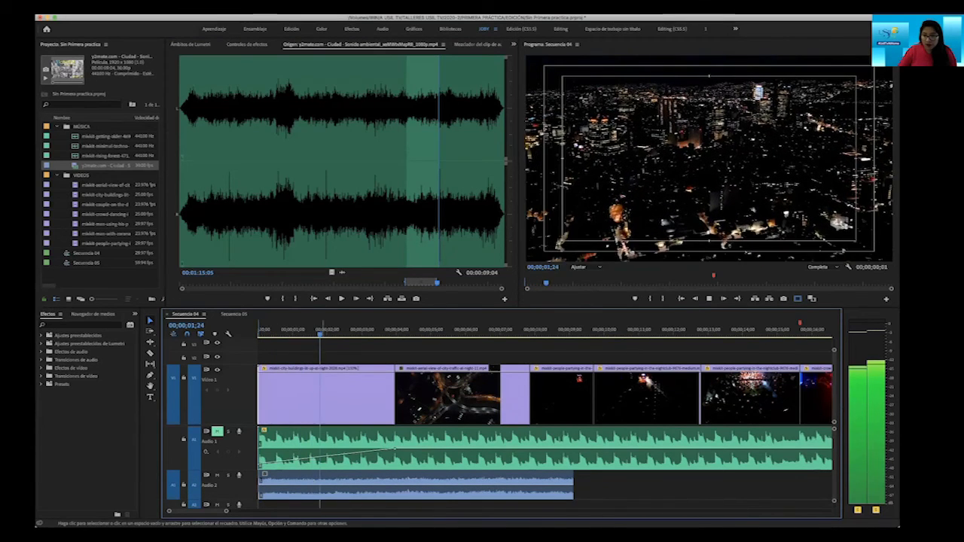
Raise the ambient clip's audio gain, unmute the Audio 1 track and replay the opening with both tracks.
{"action": "right_click", "coordinate": [470, 477]}
{"action": "left_click", "coordinate": [497, 458]}
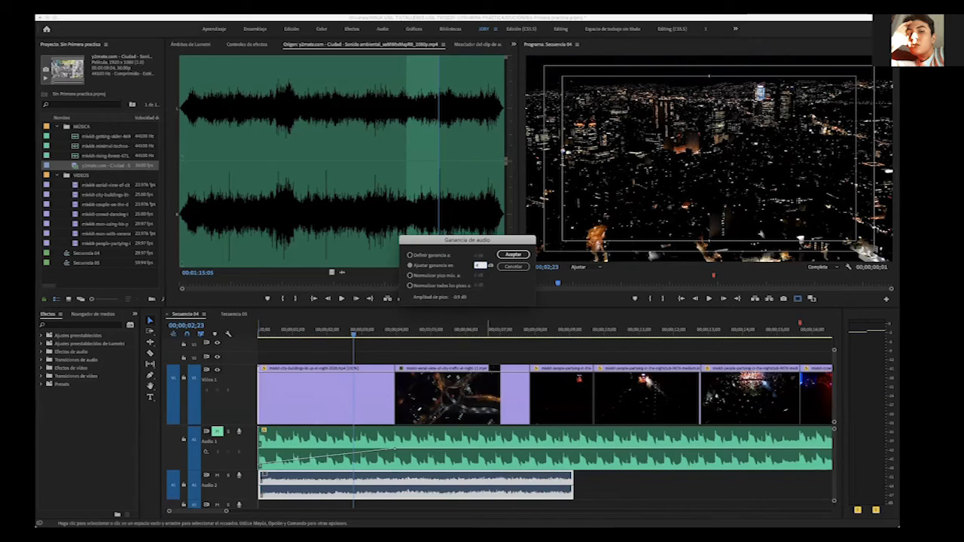
{"action": "key", "text": "Return"}
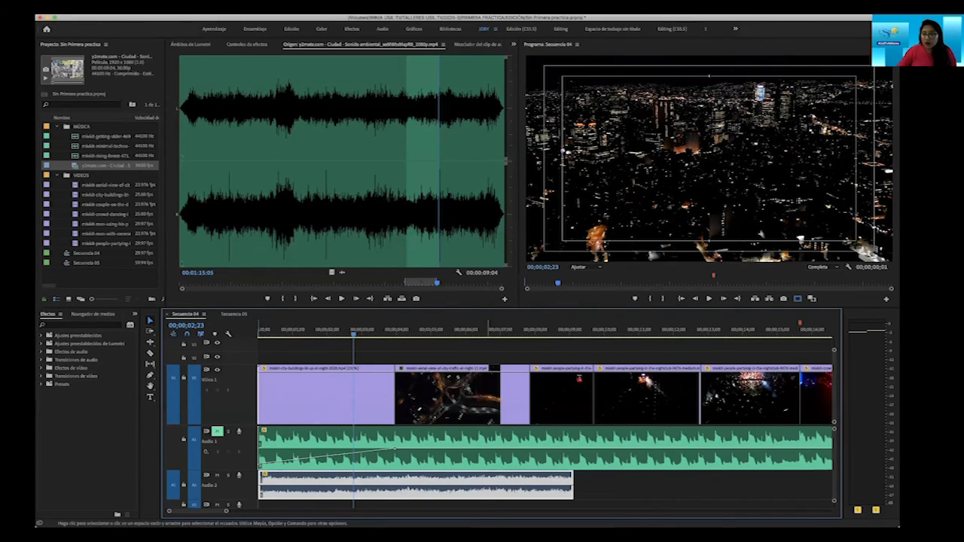
{"action": "key", "text": "space"}
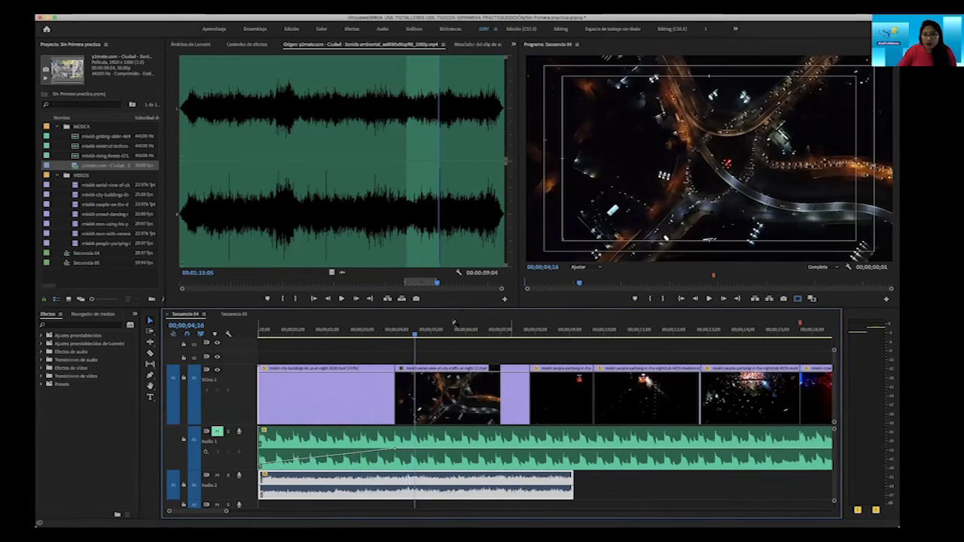
{"action": "key", "text": "Home"}
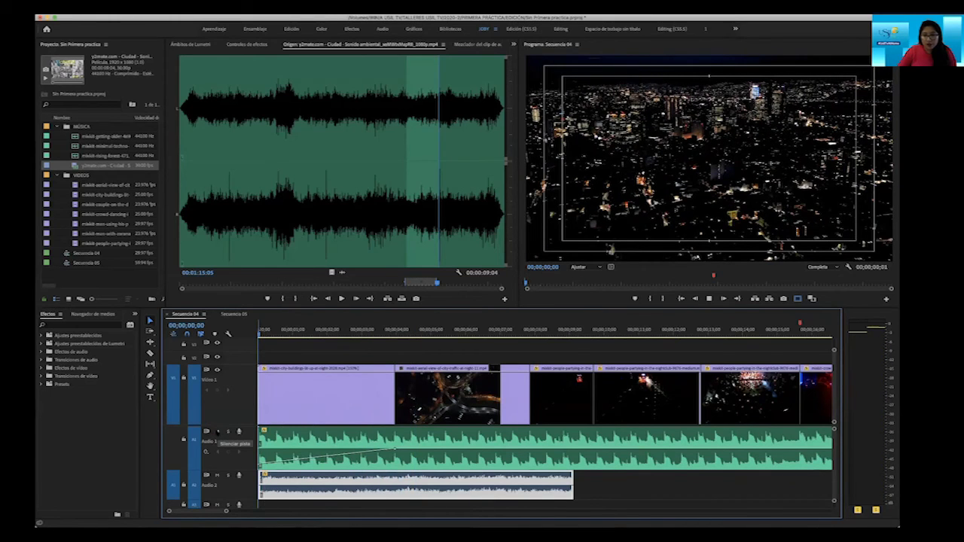
{"action": "key", "text": "space"}
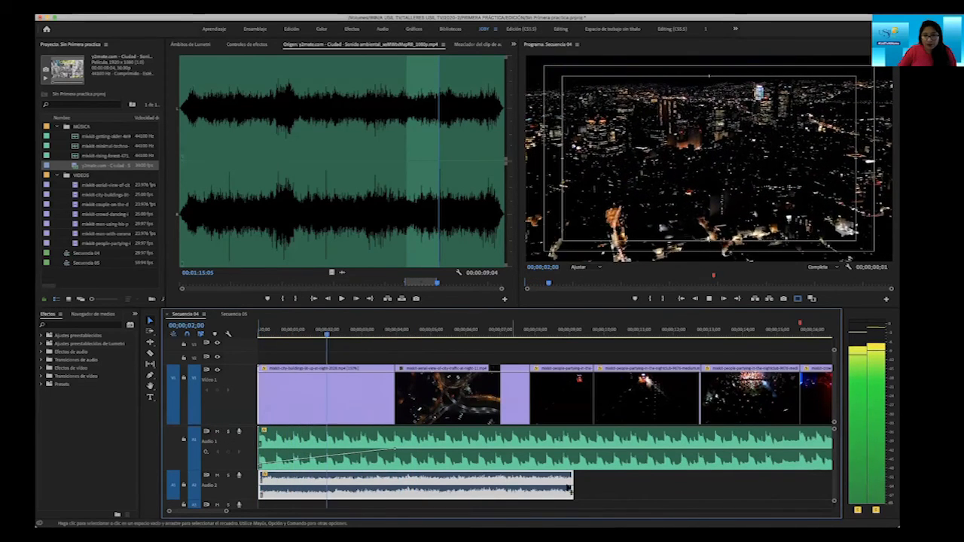
Trim the ambient clip so it ends with the first video clip at about 4 seconds, and replay the opening.
{"action": "left_click_drag", "start_coordinate": [568, 488], "coordinate": [387, 475]}
{"action": "key", "text": "Home"}
{"action": "key", "text": "space"}
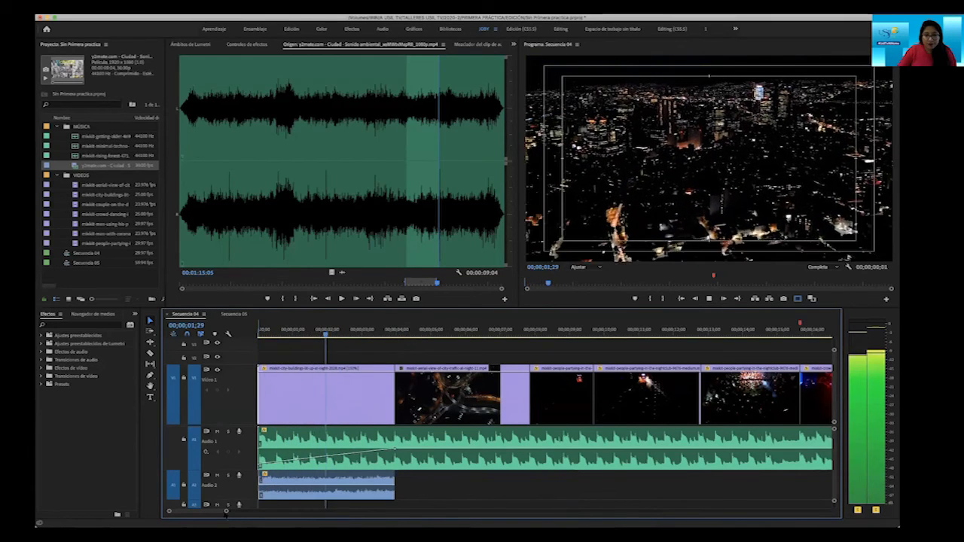
{"action": "left_click_drag", "start_coordinate": [225, 511], "coordinate": [221, 512]}
{"action": "key", "text": "="}
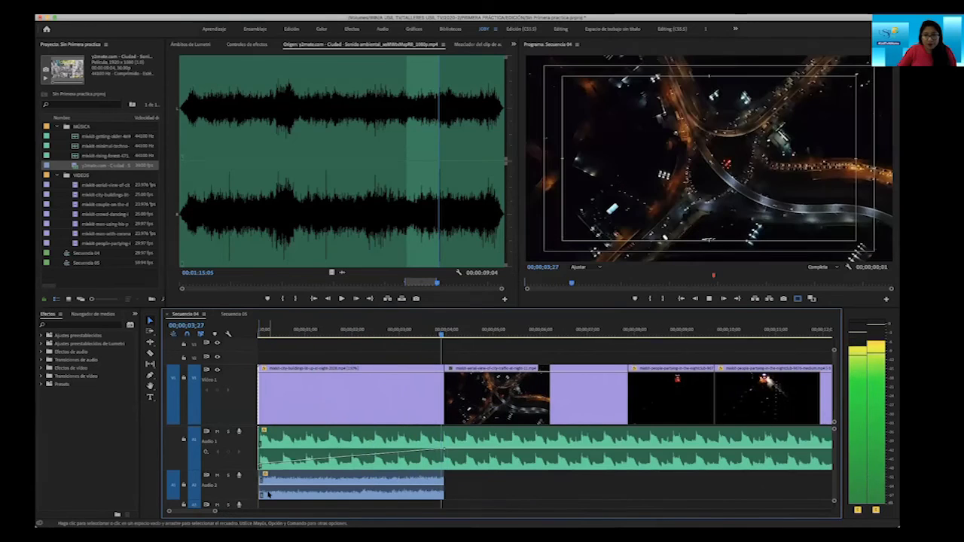
{"action": "key", "text": "space"}
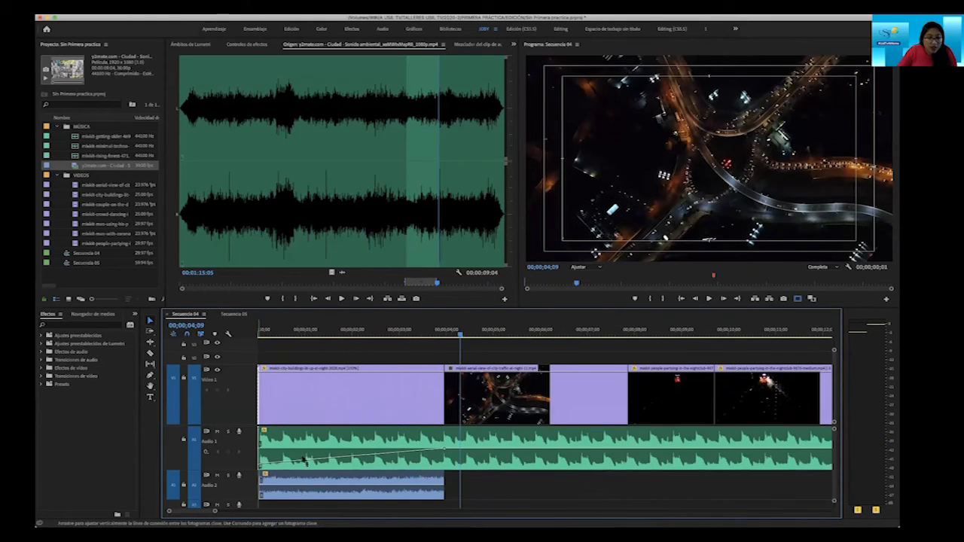
{"action": "left_click_drag", "start_coordinate": [311, 329], "coordinate": [265, 332]}
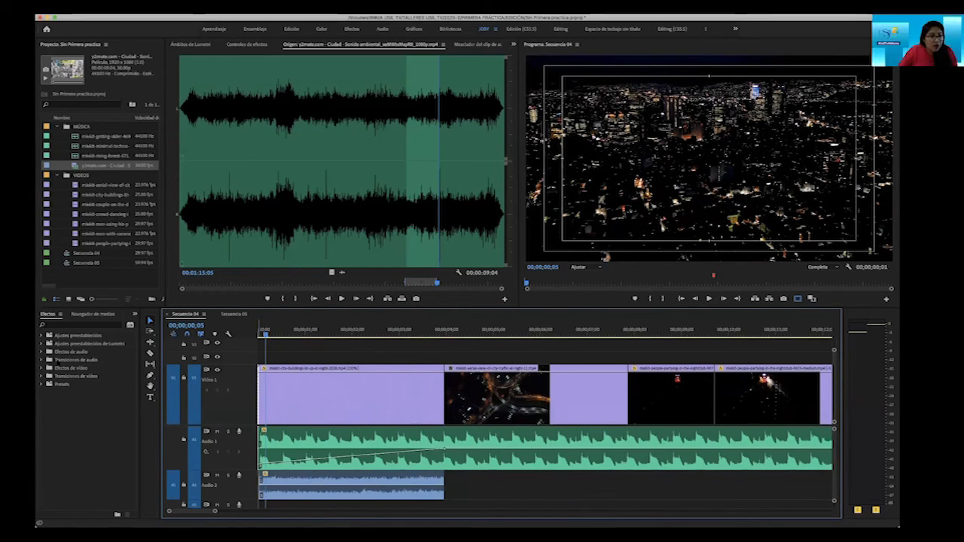
Open the Fundido cruzado audio transitions and examine the Fundido exponencial, Ganancia constante and Potencia constante options.
{"action": "left_click", "coordinate": [76, 359]}
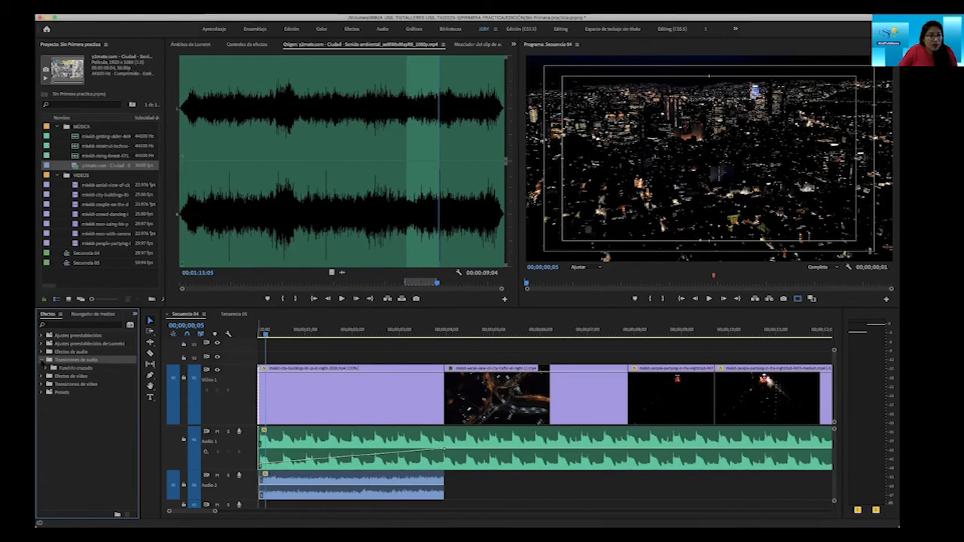
{"action": "left_click", "coordinate": [47, 367]}
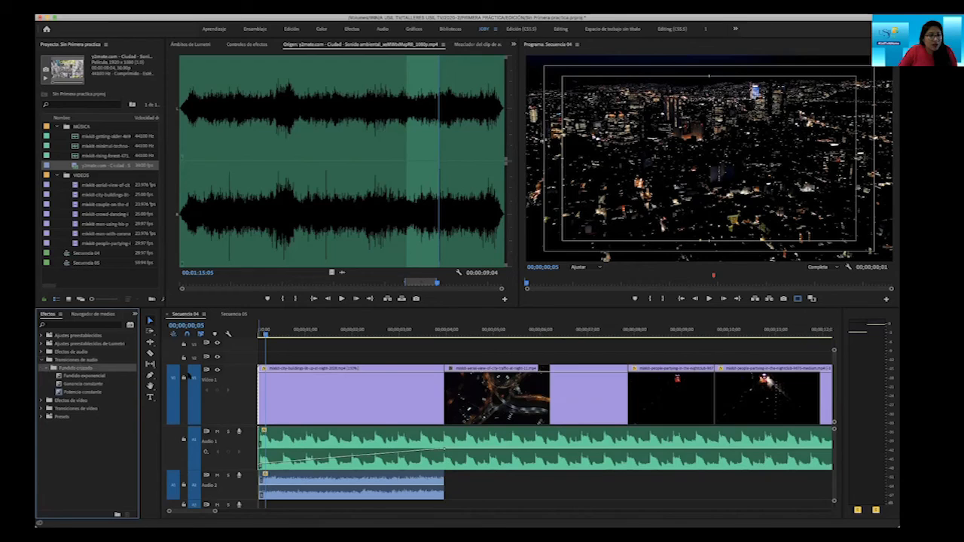
{"action": "left_click", "coordinate": [75, 393]}
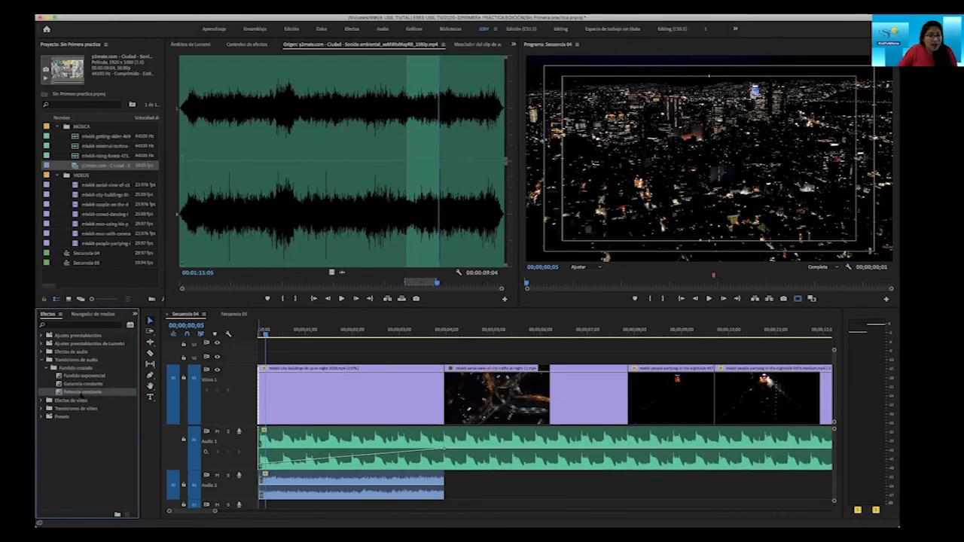
{"action": "left_click", "coordinate": [81, 379]}
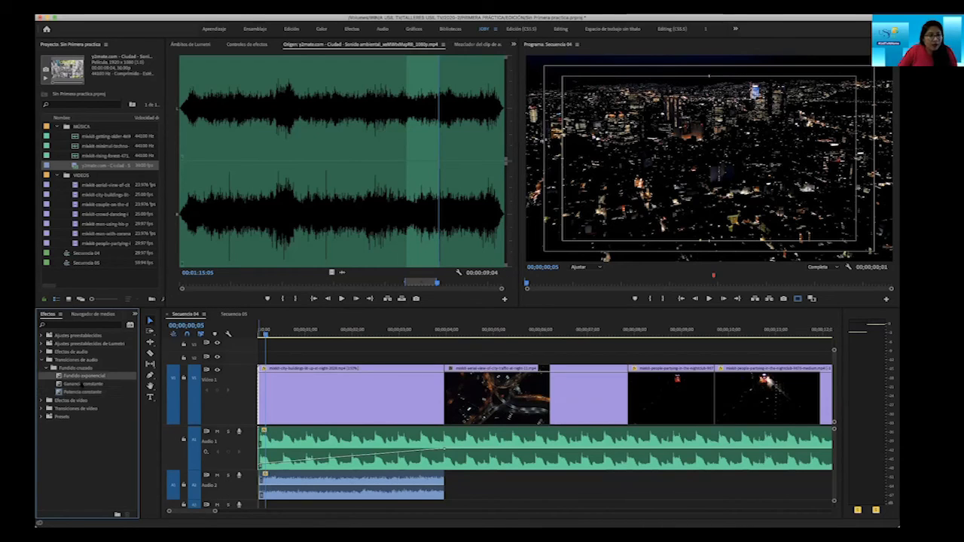
{"action": "left_click", "coordinate": [81, 384]}
{"action": "left_click", "coordinate": [82, 391]}
{"action": "left_click", "coordinate": [82, 376]}
{"action": "left_click", "coordinate": [82, 384]}
{"action": "left_click", "coordinate": [82, 391]}
{"action": "left_click", "coordinate": [81, 376]}
{"action": "left_click", "coordinate": [81, 392]}
Apply the Potencia constante transition to both the beginning and the end of the ambient clip on Audio 2.
{"action": "left_click_drag", "start_coordinate": [78, 395], "coordinate": [267, 481]}
{"action": "left_click", "coordinate": [325, 479]}
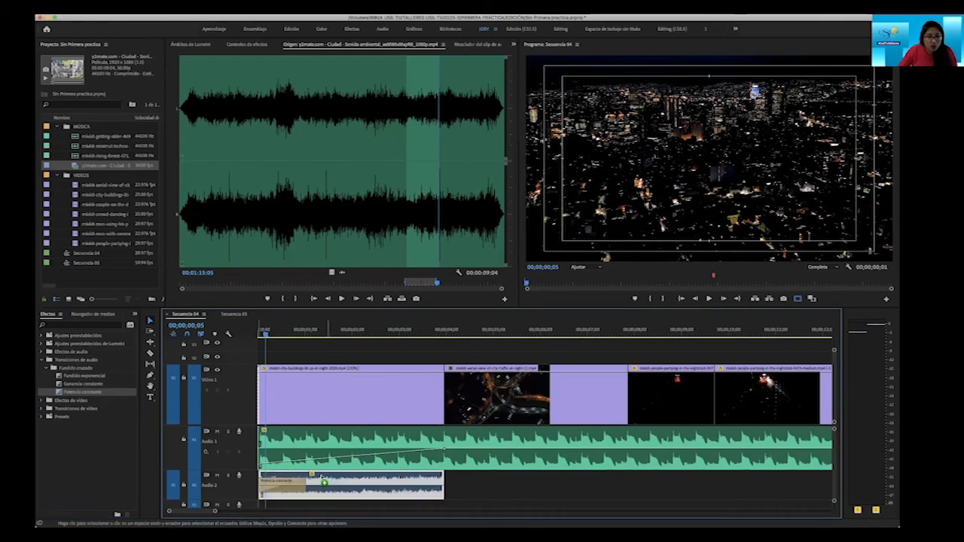
{"action": "left_click_drag", "start_coordinate": [81, 392], "coordinate": [443, 483]}
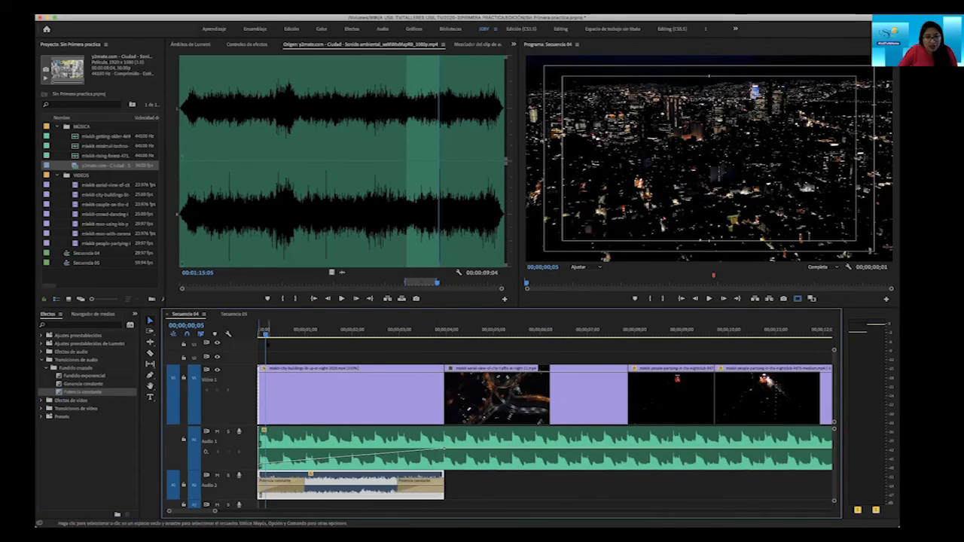
Replay the sequence from the beginning to check the ambient sound's fades against the music's fade-in.
{"action": "left_click_drag", "start_coordinate": [266, 332], "coordinate": [240, 334]}
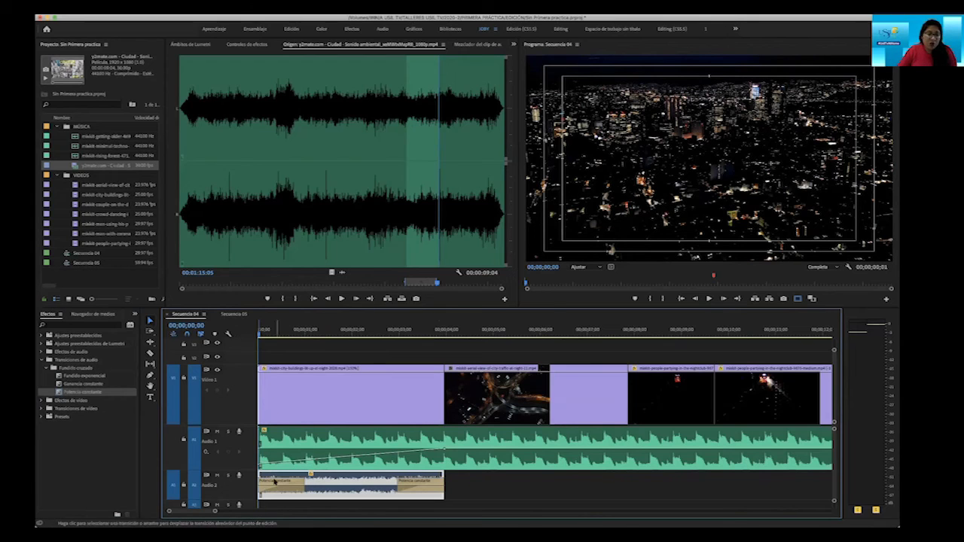
{"action": "key", "text": "space"}
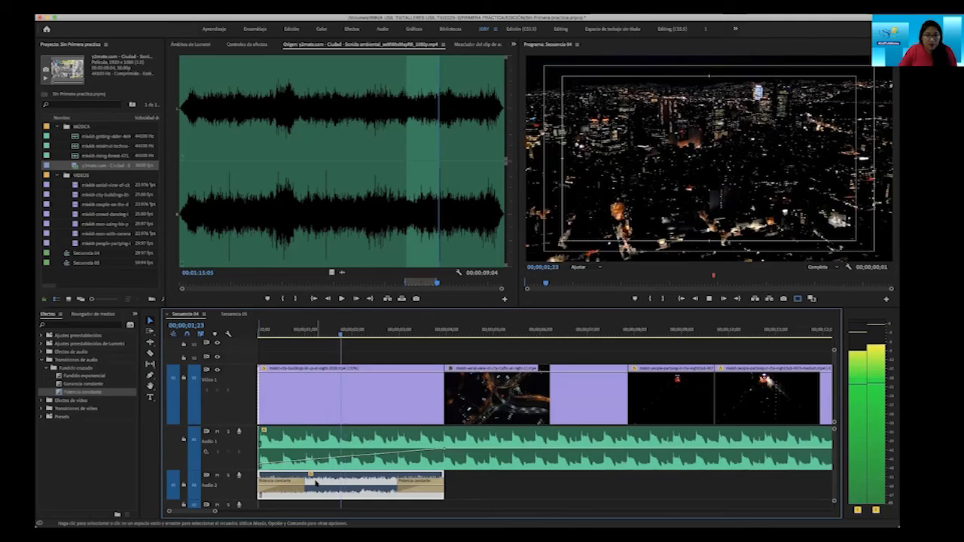
{"action": "key", "text": "space"}
{"action": "left_click", "coordinate": [261, 479]}
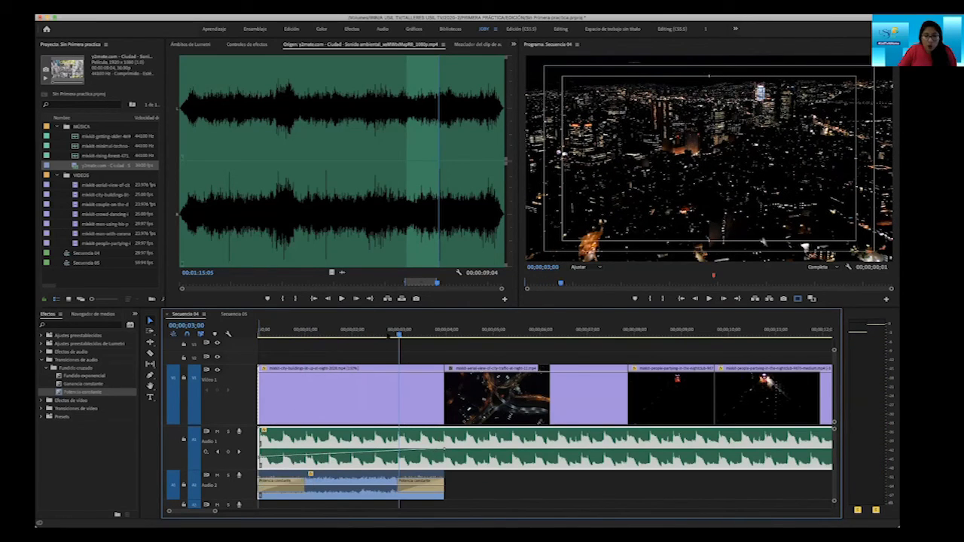
{"action": "key", "text": "Home"}
{"action": "key", "text": "space"}
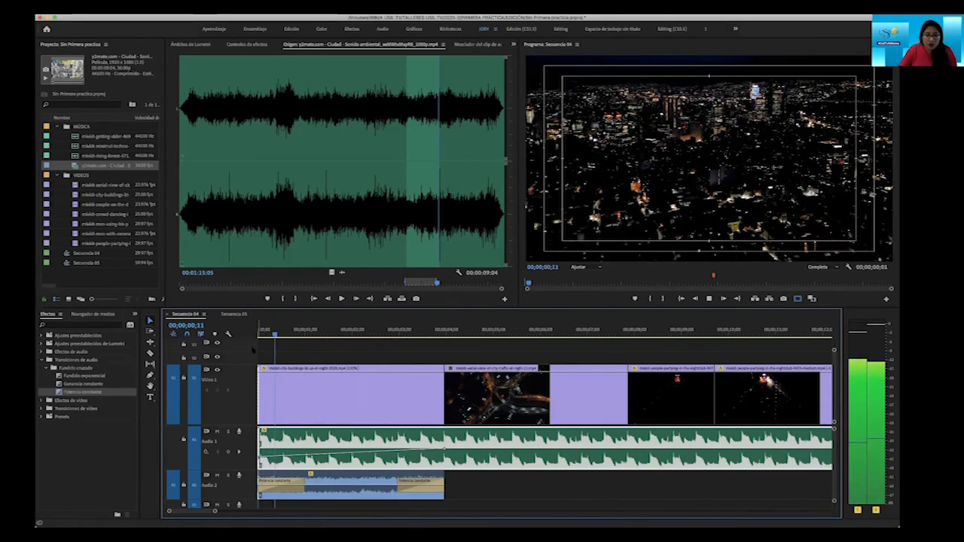
Play and scrub the first two seconds repeatedly to examine how the ambient sound and the music start together.
{"action": "key", "text": "space"}
{"action": "left_click_drag", "start_coordinate": [352, 335], "coordinate": [258, 343]}
{"action": "key", "text": "space"}
{"action": "key", "text": "Home"}
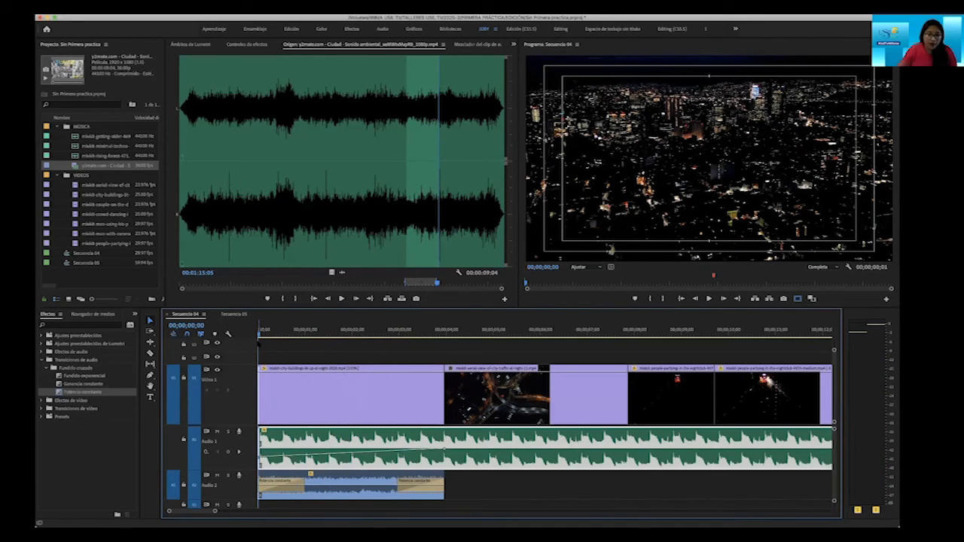
{"action": "key", "text": "space"}
{"action": "key", "text": "space"}
{"action": "left_click_drag", "start_coordinate": [343, 330], "coordinate": [281, 325]}
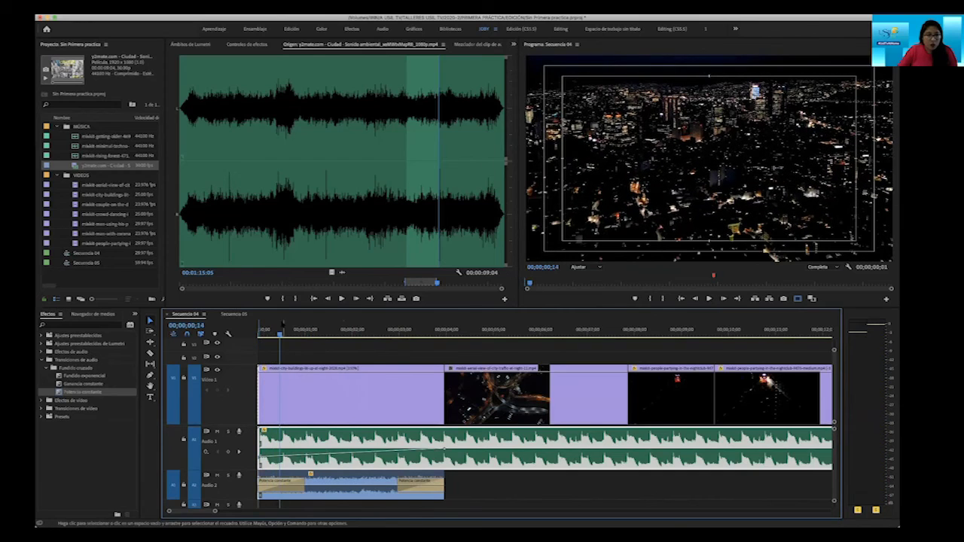
{"action": "key", "text": "space"}
{"action": "key", "text": "Home"}
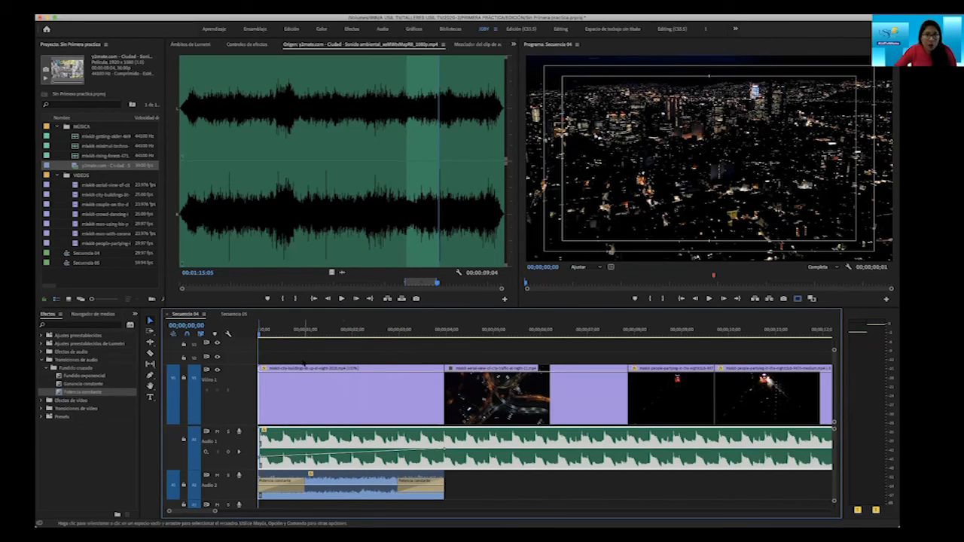
{"action": "key", "text": "space"}
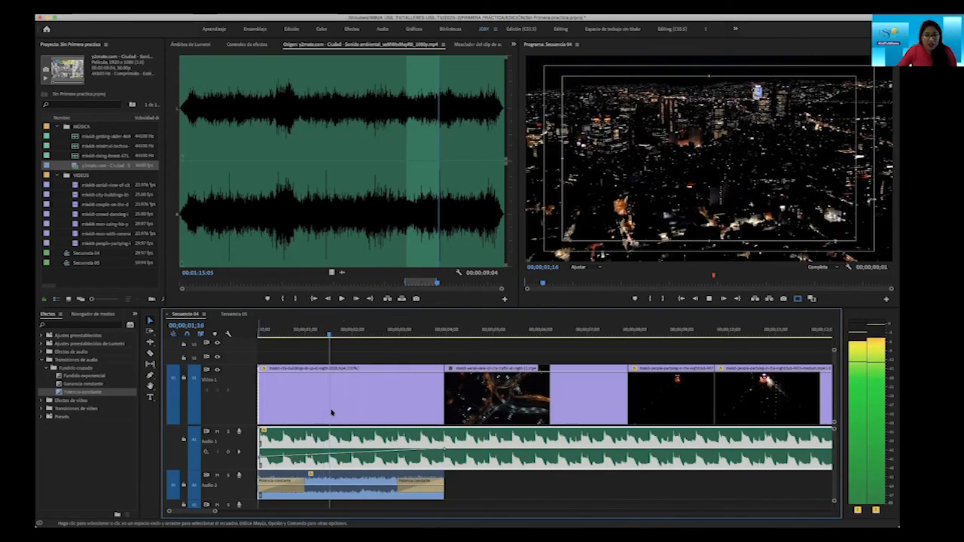
Enlarge Audio 2 and add two volume keyframes to the ambient clip, from 00;00;01;28 down to -∞ dB at about 00;00;03;10.
{"action": "left_click_drag", "start_coordinate": [350, 330], "coordinate": [349, 334]}
{"action": "left_click", "coordinate": [346, 332]}
{"action": "left_click", "coordinate": [365, 488]}
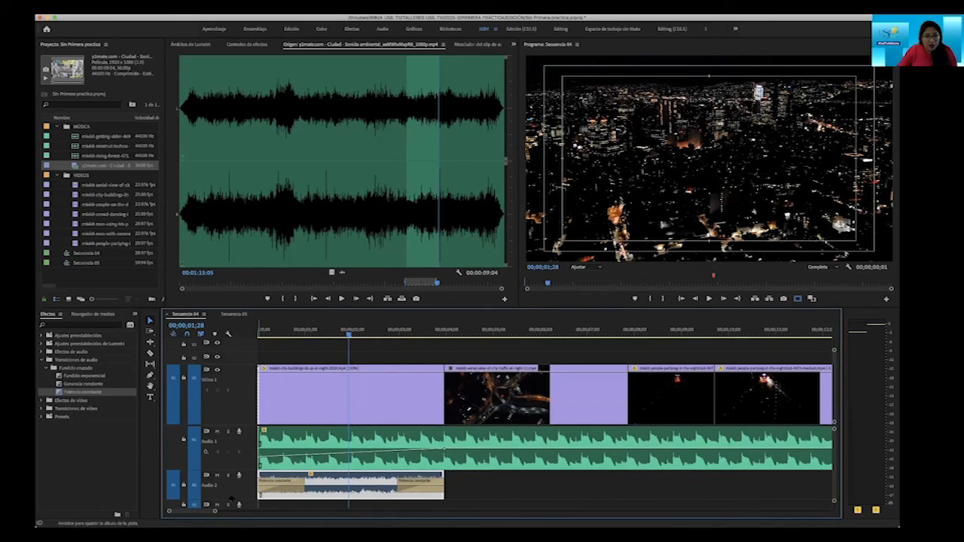
{"action": "left_click_drag", "start_coordinate": [238, 469], "coordinate": [238, 503]}
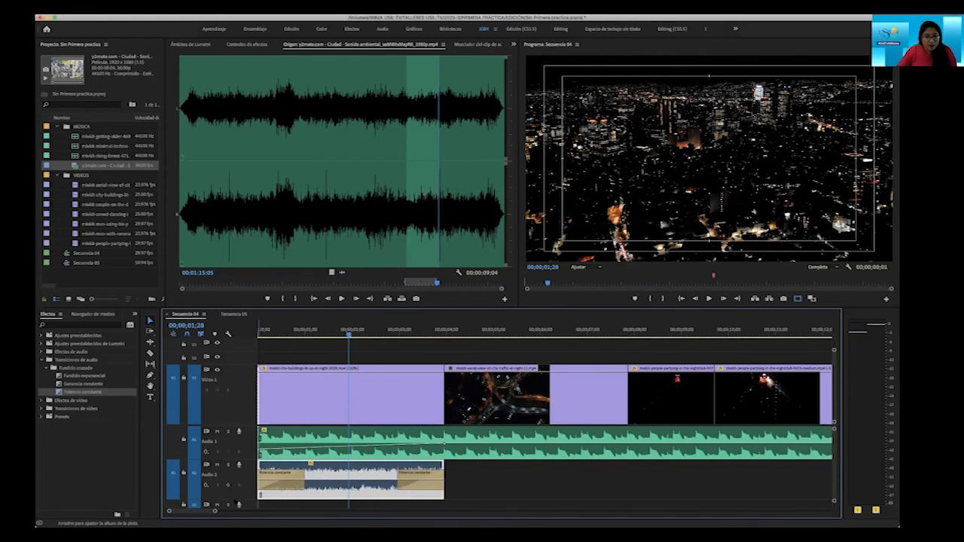
{"action": "key", "text": "space"}
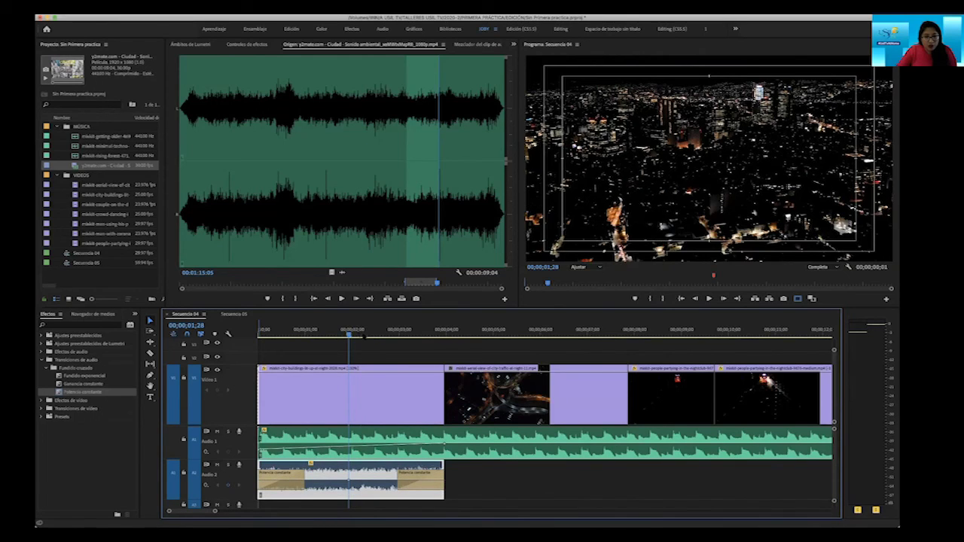
{"action": "key", "text": "space"}
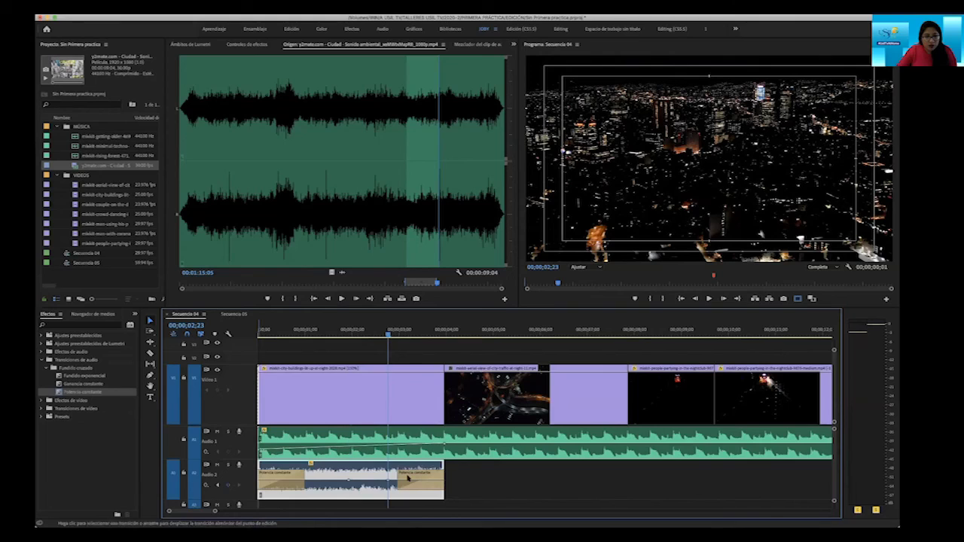
{"action": "left_click_drag", "start_coordinate": [389, 480], "coordinate": [396, 489]}
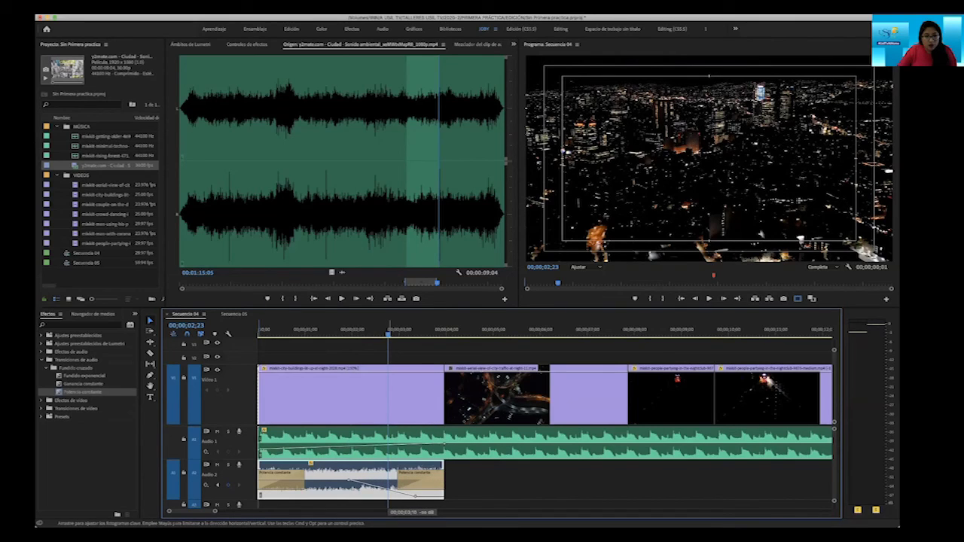
Replay the opening, raise the ambient clip's closing volume keyframe slightly, and move its first keyframe to 00;00;02;04 at 0 dB.
{"action": "key", "text": "Home"}
{"action": "key", "text": "space"}
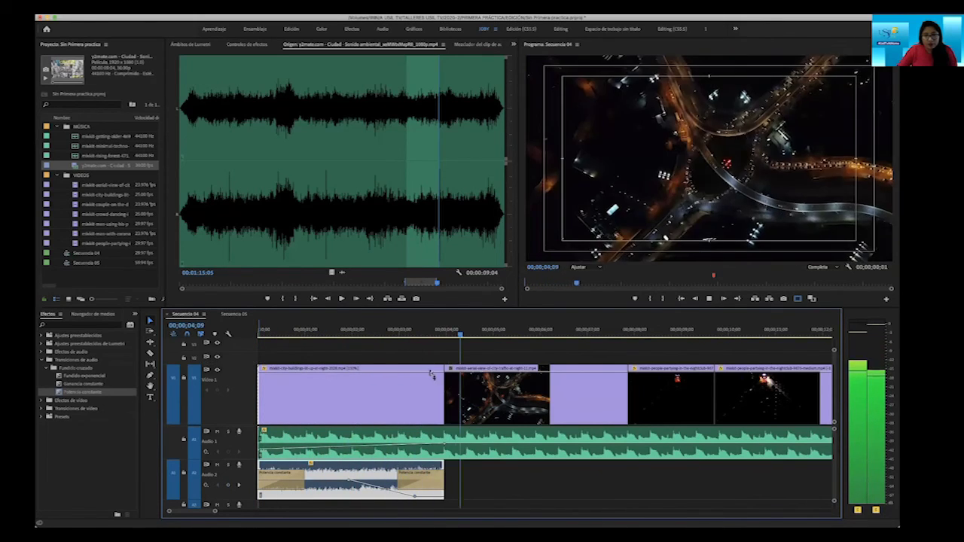
{"action": "left_click_drag", "start_coordinate": [444, 332], "coordinate": [379, 354]}
{"action": "left_click_drag", "start_coordinate": [413, 498], "coordinate": [414, 493]}
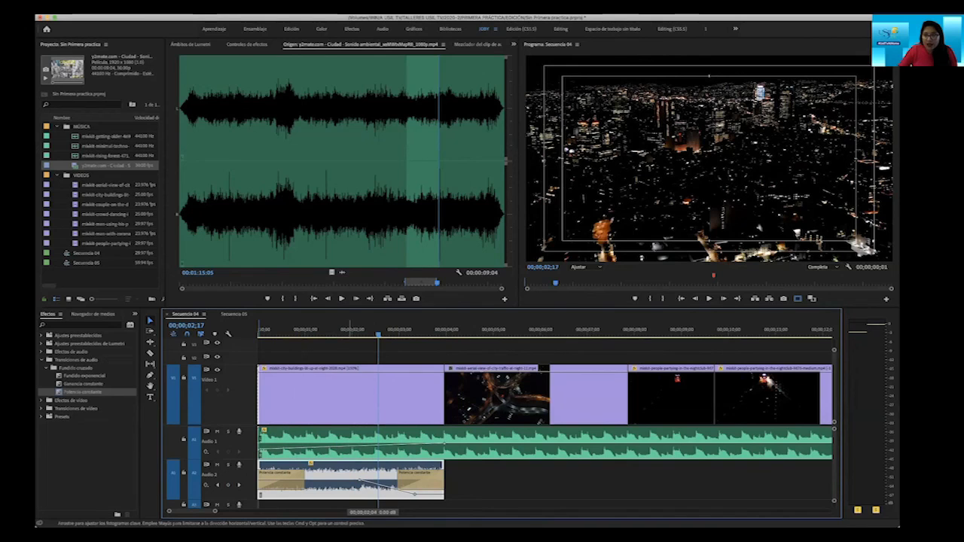
Replay the opening from the start to check the ambient clip's adjusted volume drop.
{"action": "left_click_drag", "start_coordinate": [378, 334], "coordinate": [238, 348]}
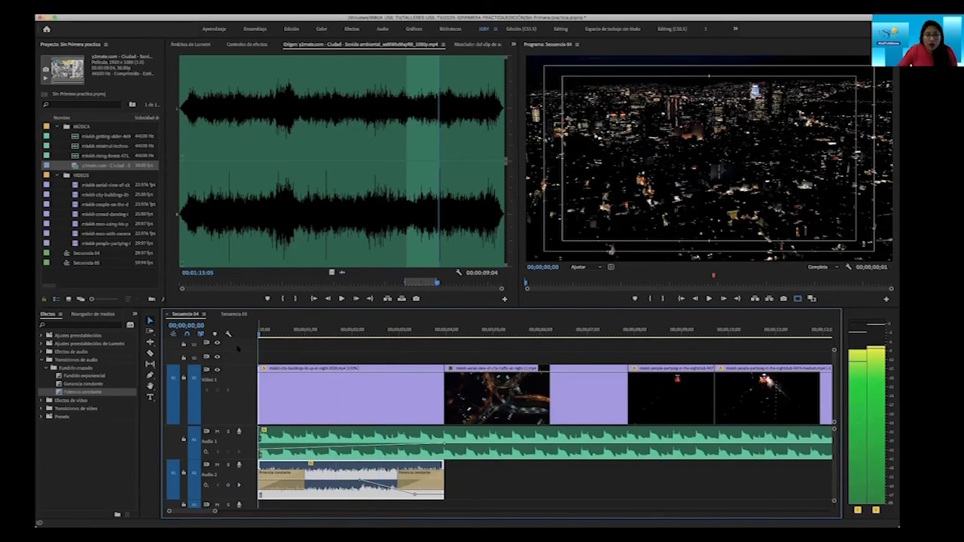
{"action": "key", "text": "space"}
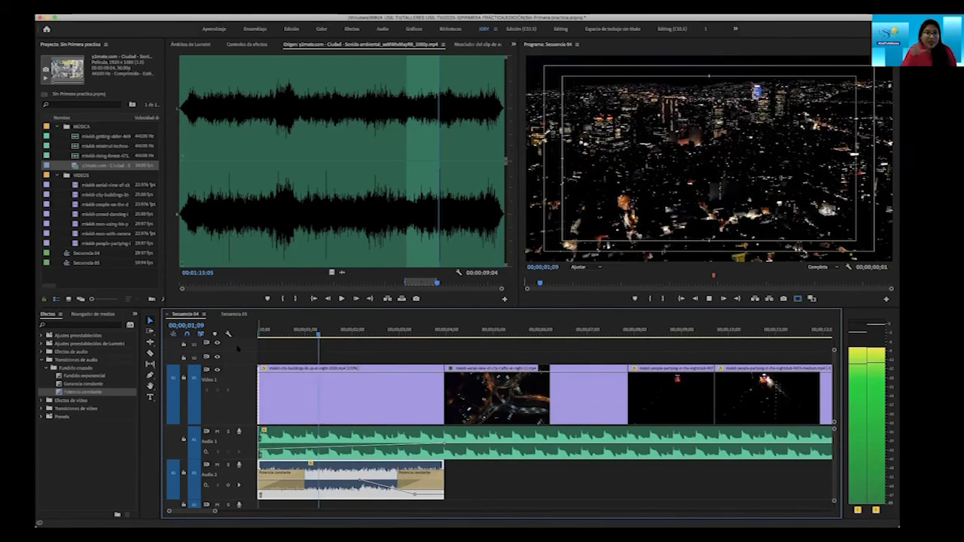
{"action": "key", "text": "space"}
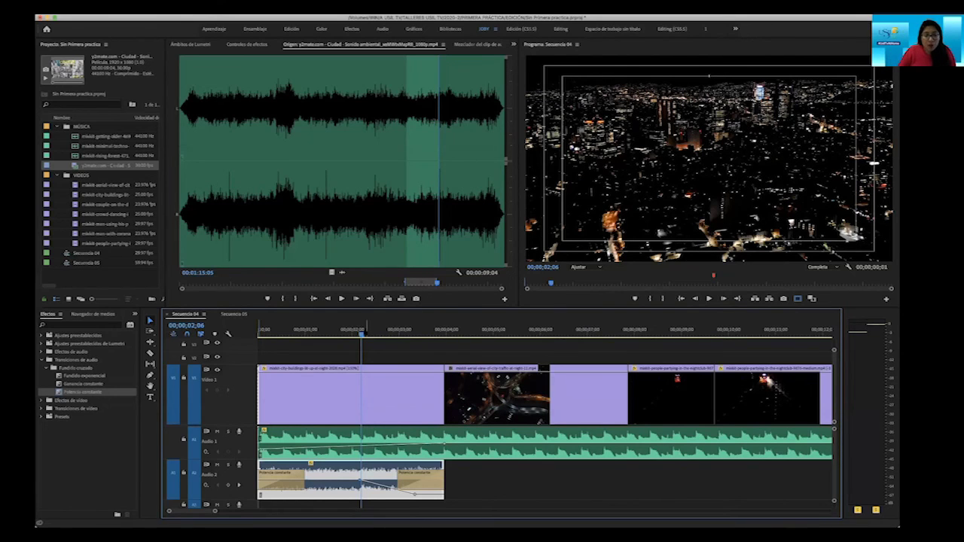
{"action": "key", "text": "Home"}
{"action": "key", "text": "space"}
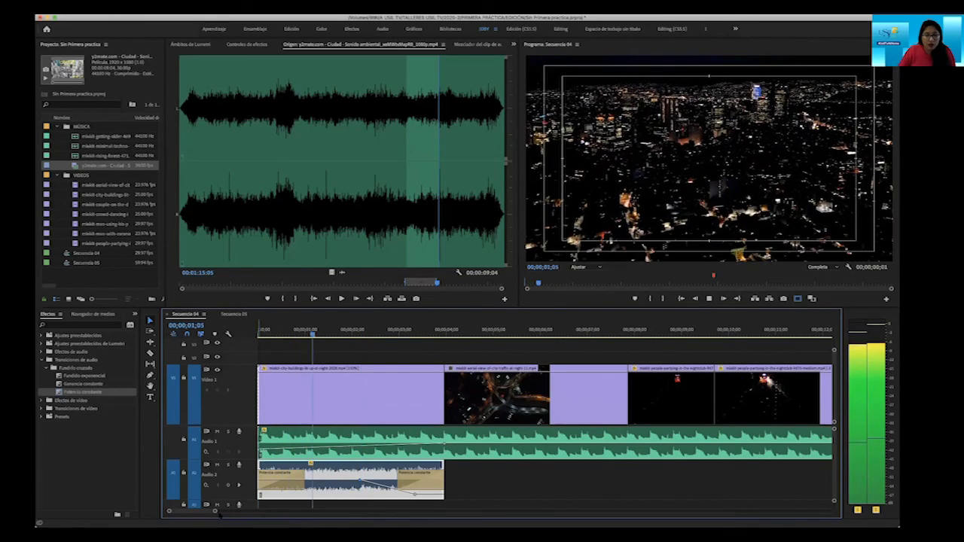
Show the whole sequence in the timeline and replay the opening to check the combined music and ambient levels on the audio meters.
{"action": "key", "text": "backslash"}
{"action": "key", "text": "minus"}
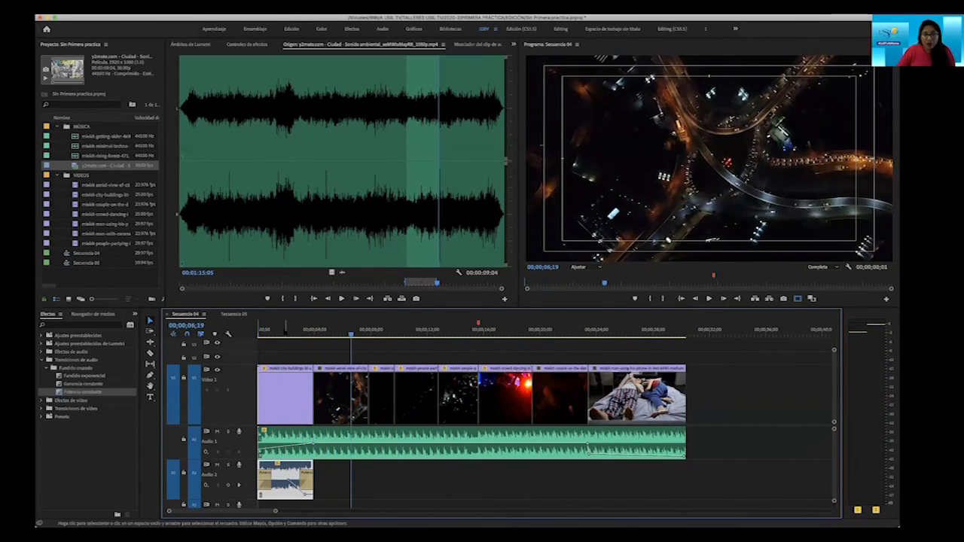
{"action": "key", "text": "Home"}
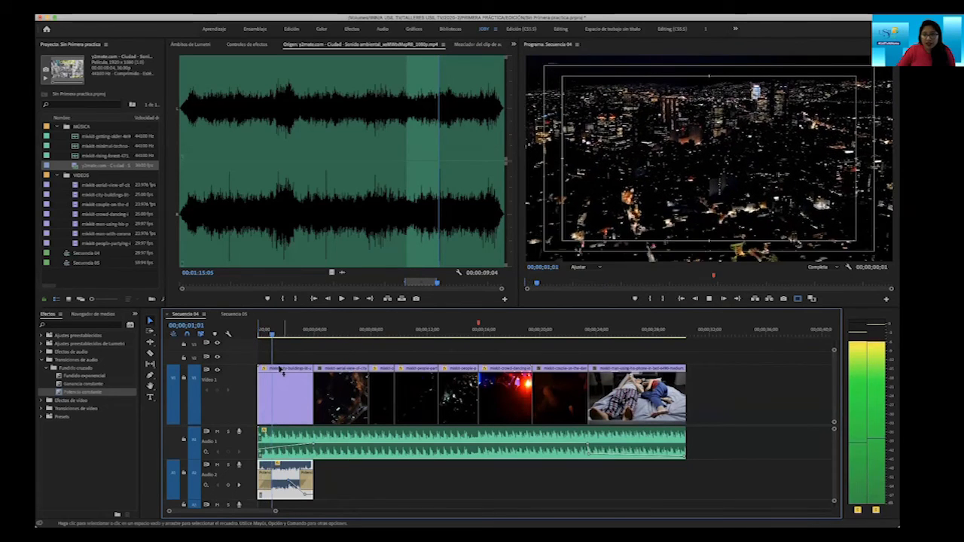
{"action": "key", "text": "space"}
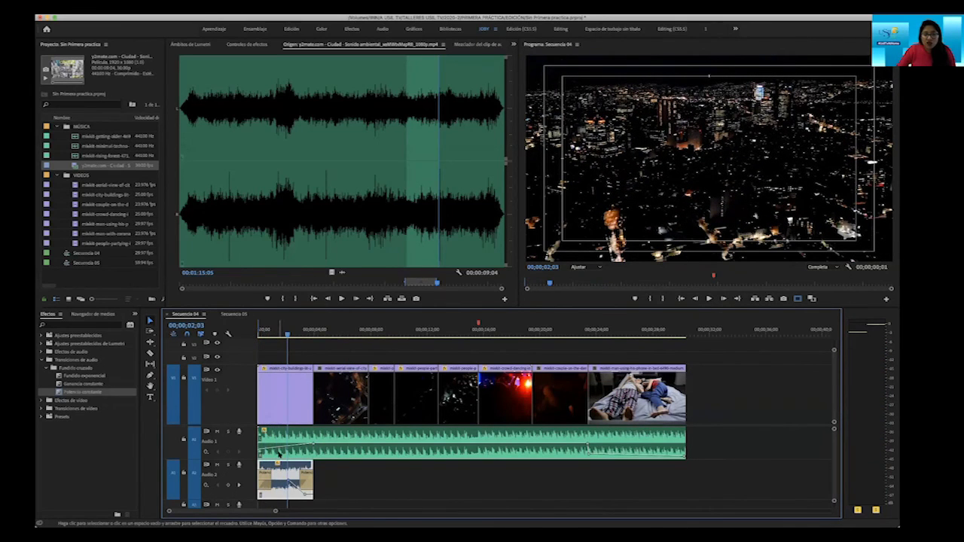
{"action": "key", "text": "space"}
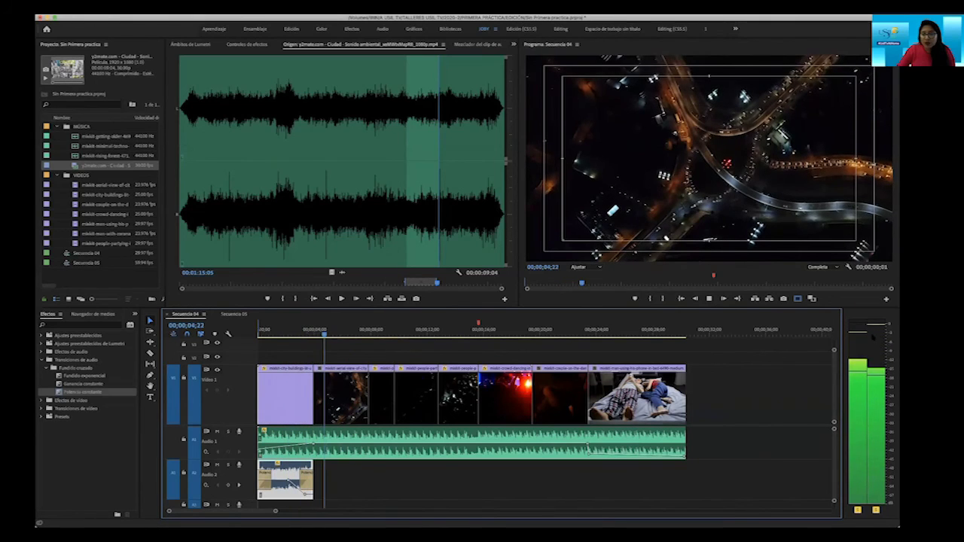
{"action": "key", "text": "space"}
{"action": "key", "text": "Home"}
{"action": "key", "text": "space"}
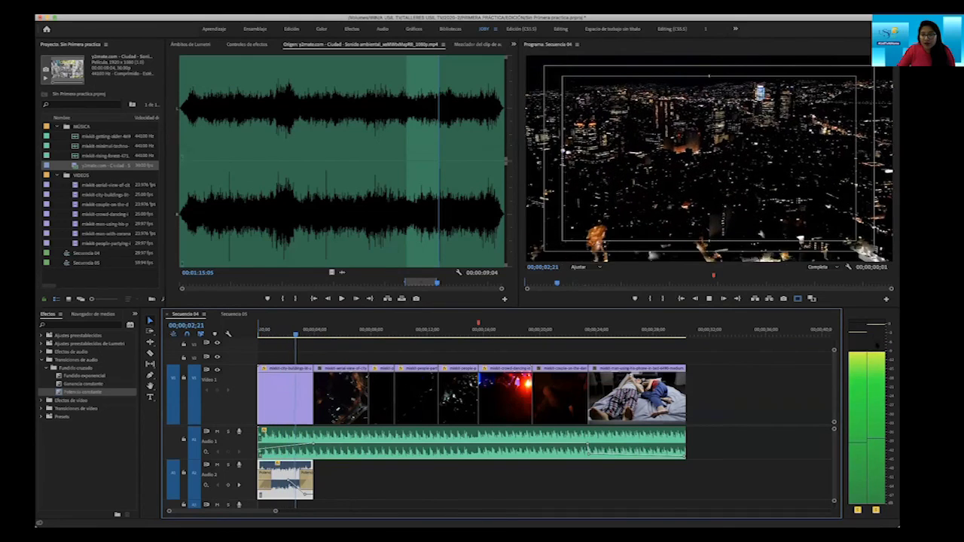
{"action": "key", "text": "Home"}
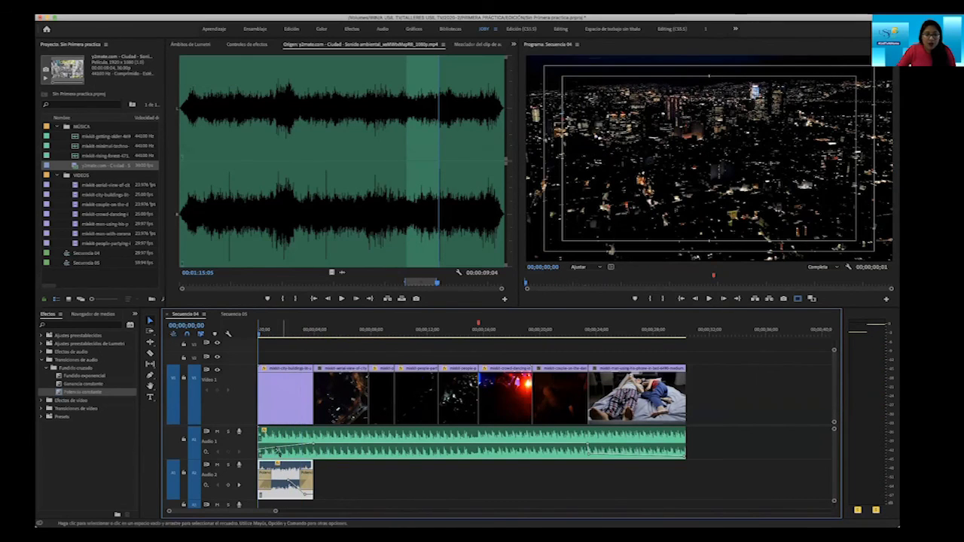
Compare the opening volume curves of the music and ambient clips, replay the start of the sequence, and save the project.
{"action": "left_click", "coordinate": [258, 450]}
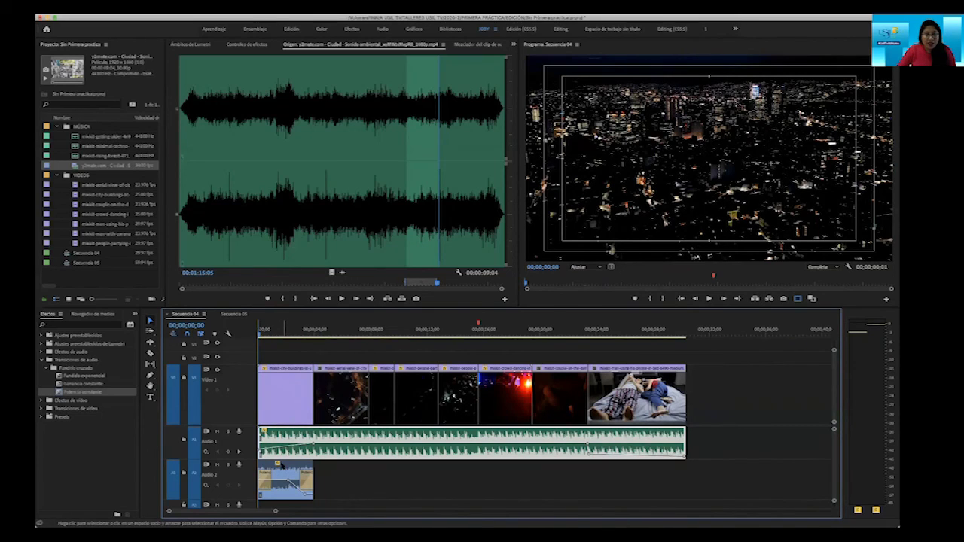
{"action": "left_click", "coordinate": [274, 476]}
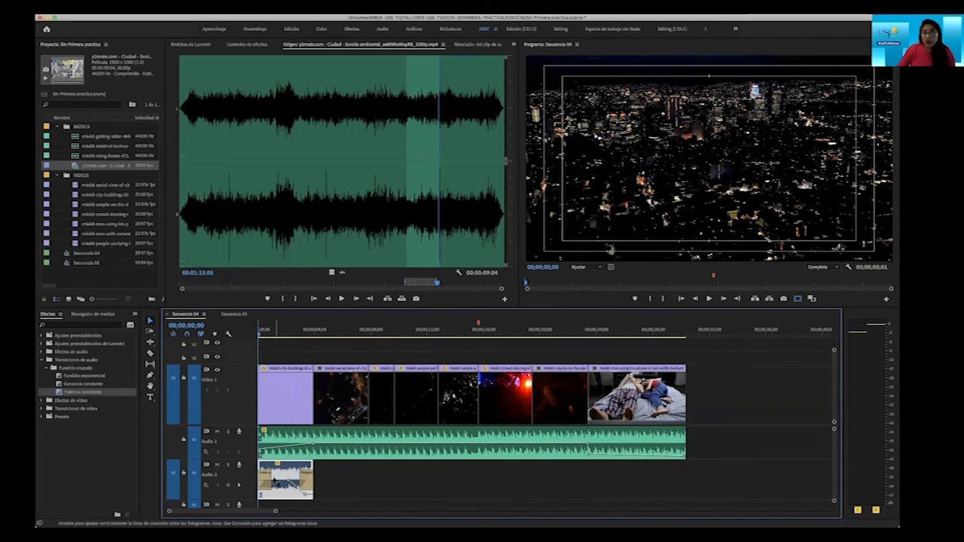
{"action": "mouse_move", "coordinate": [275, 483]}
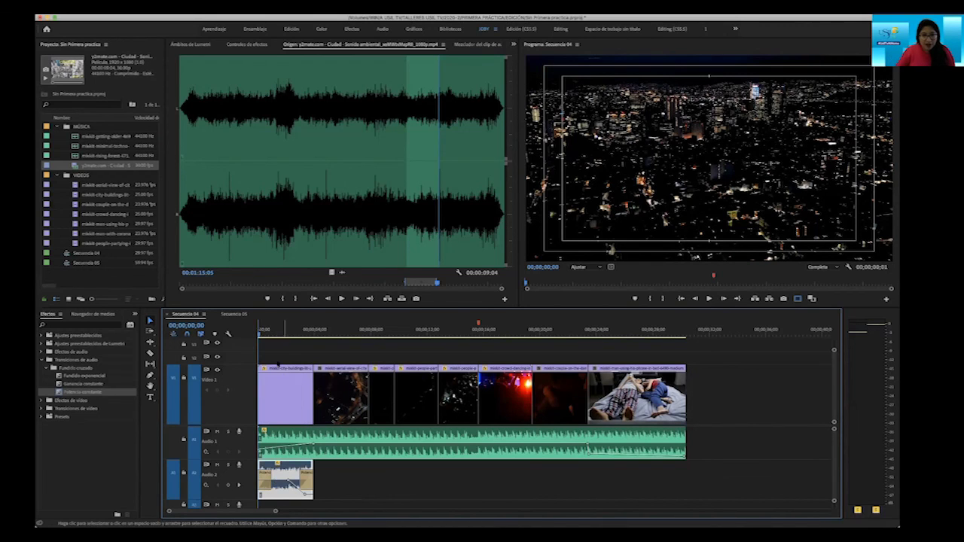
{"action": "key", "text": "space"}
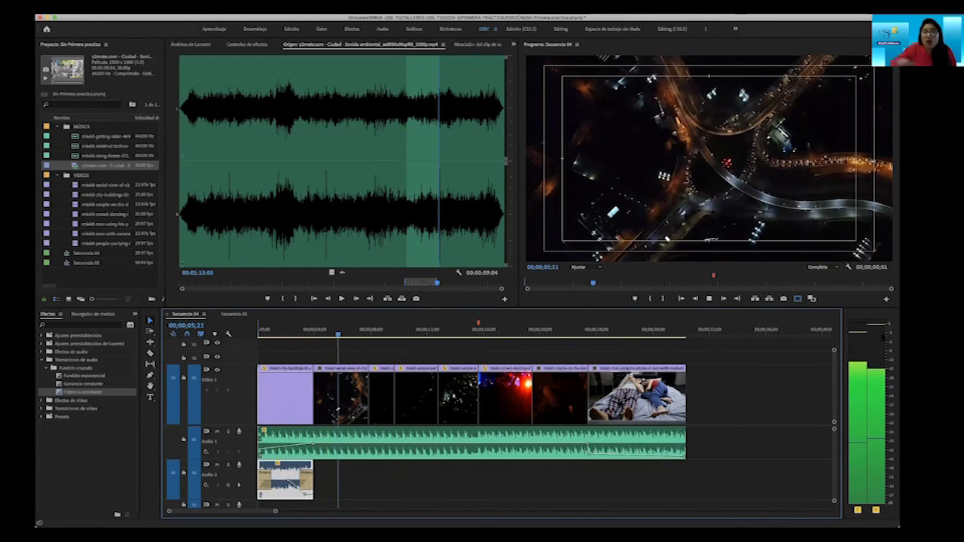
{"action": "key", "text": "space"}
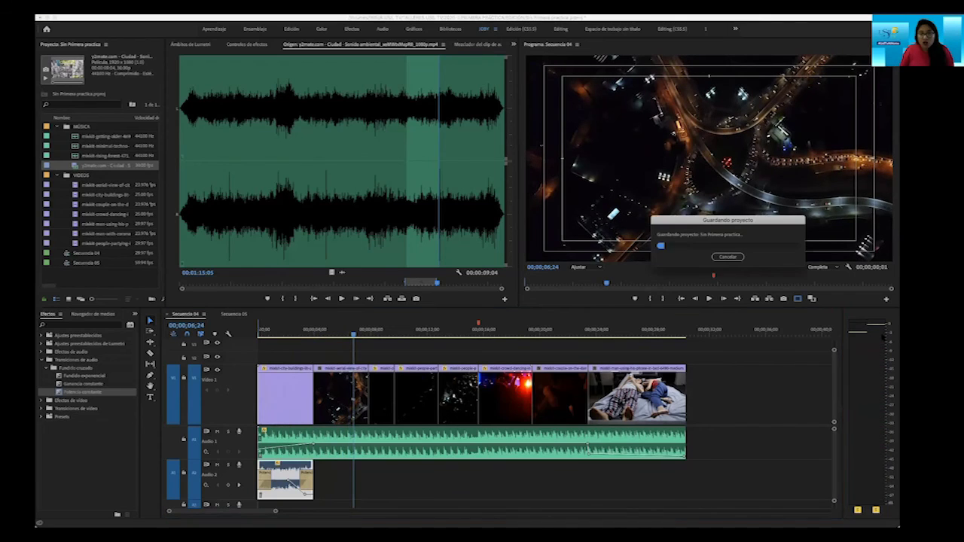
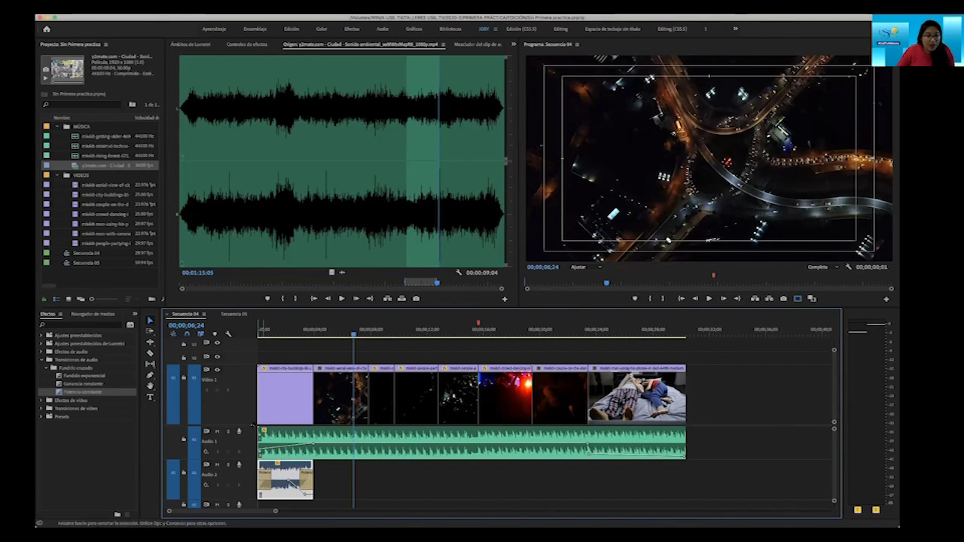
Adjust the heights of Audio 1 and Audio 2, and zoom the timeline in on the opening with the playhead at 00;00;00;10.
{"action": "scroll", "coordinate": [243, 447], "scroll_direction": "down", "scroll_amount": 1}
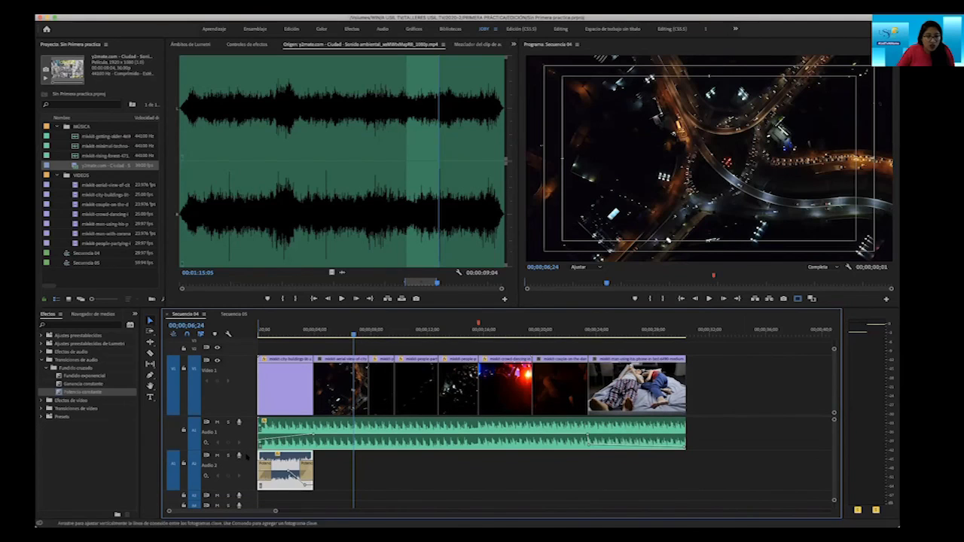
{"action": "left_click_drag", "start_coordinate": [243, 446], "coordinate": [245, 452]}
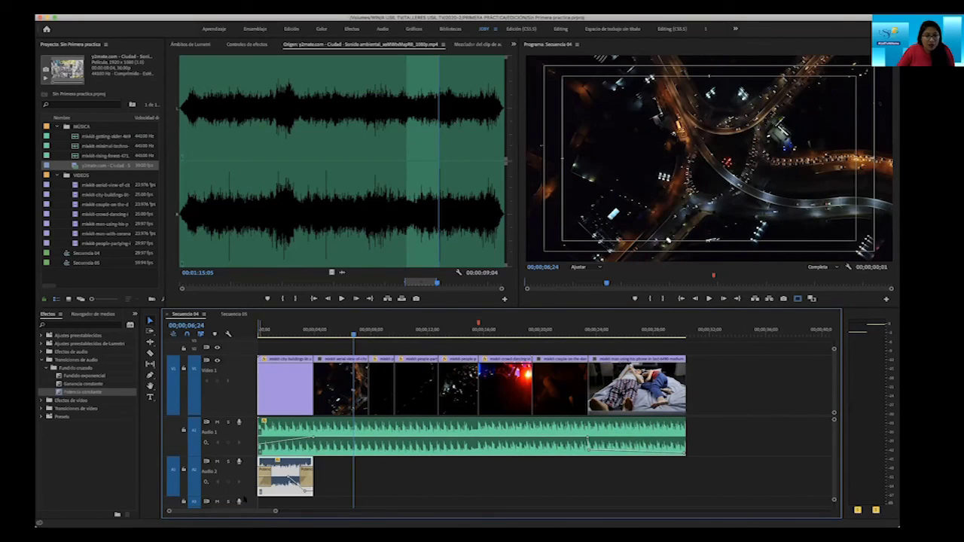
{"action": "left_click_drag", "start_coordinate": [244, 498], "coordinate": [246, 478]}
{"action": "left_click", "coordinate": [262, 331]}
{"action": "left_click_drag", "start_coordinate": [276, 511], "coordinate": [211, 511]}
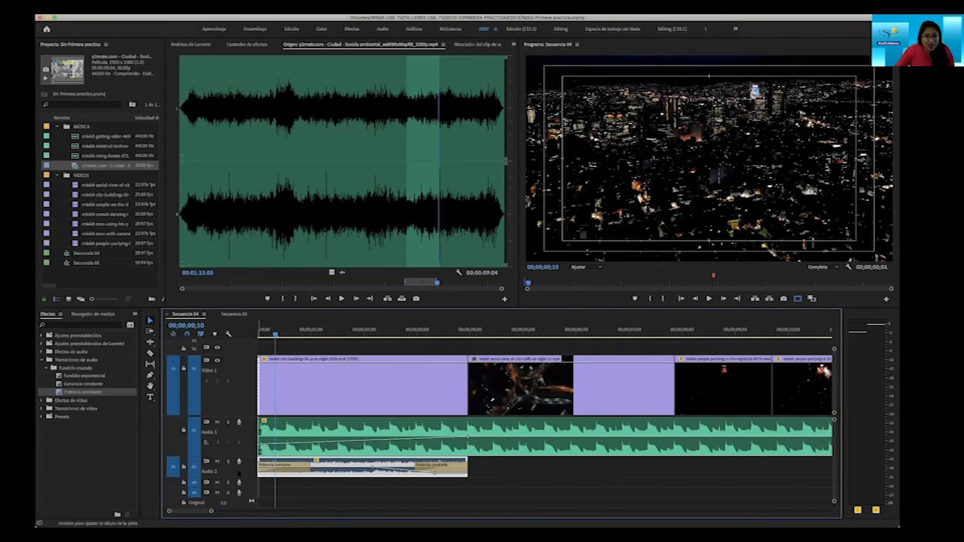
Reduce the height of Video 1, enlarge Audio 1 and Audio 2, and place the playhead at 00;00;01;08.
{"action": "left_click_drag", "start_coordinate": [243, 478], "coordinate": [243, 494]}
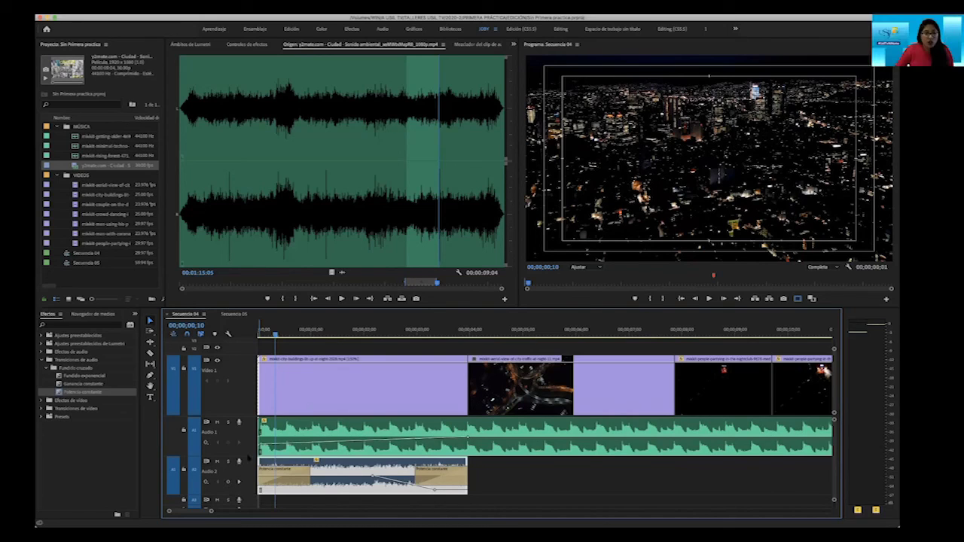
{"action": "left_click_drag", "start_coordinate": [247, 456], "coordinate": [247, 444]}
{"action": "left_click_drag", "start_coordinate": [245, 479], "coordinate": [244, 468]}
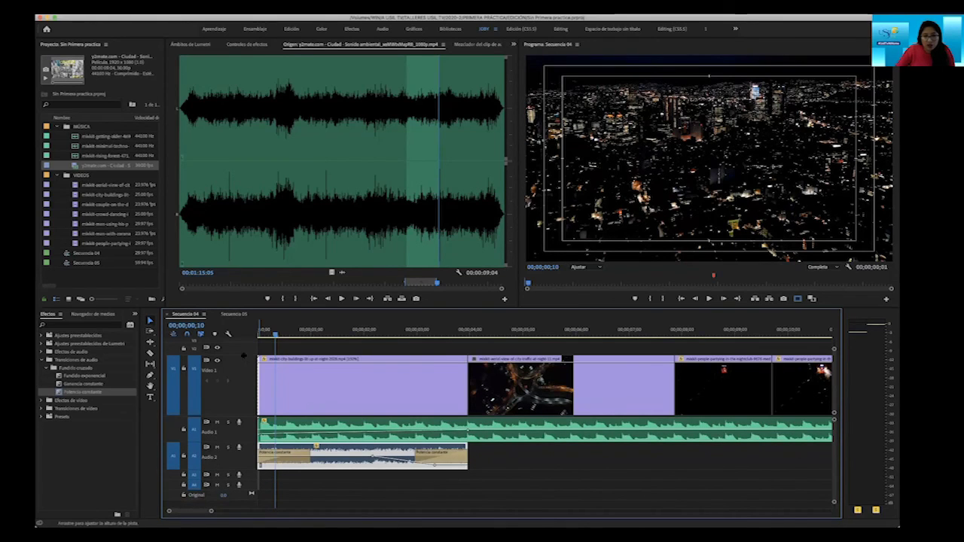
{"action": "left_click_drag", "start_coordinate": [243, 355], "coordinate": [243, 389]}
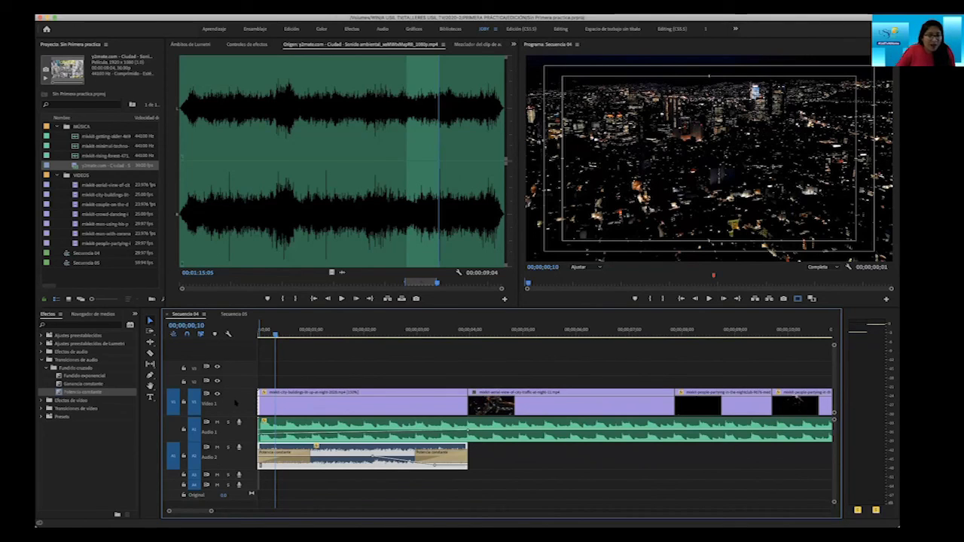
{"action": "left_click_drag", "start_coordinate": [241, 379], "coordinate": [242, 361]}
{"action": "left_click_drag", "start_coordinate": [247, 452], "coordinate": [245, 494]}
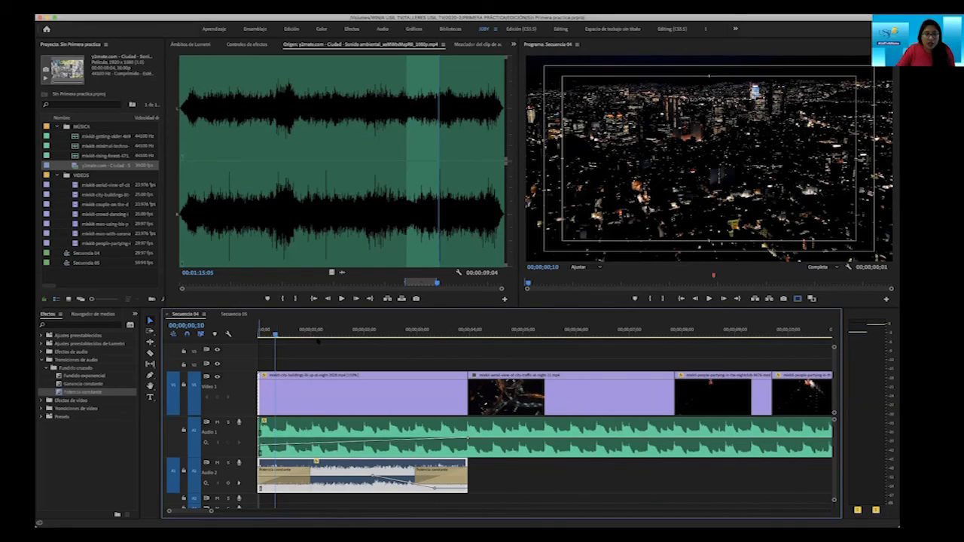
{"action": "left_click", "coordinate": [324, 334]}
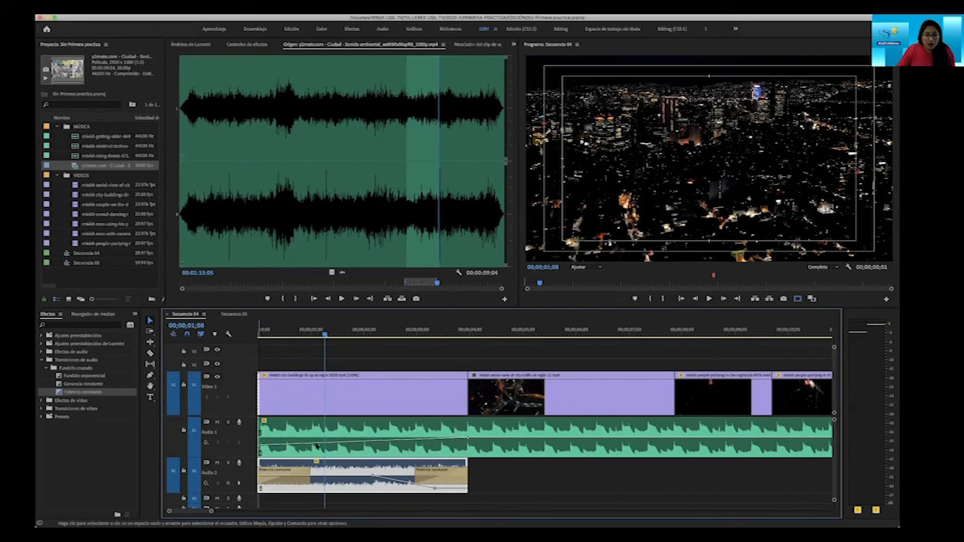
Select the music clip, slightly reduce the height of Audio 1, and show the whole sequence in the timeline.
{"action": "left_click", "coordinate": [283, 435]}
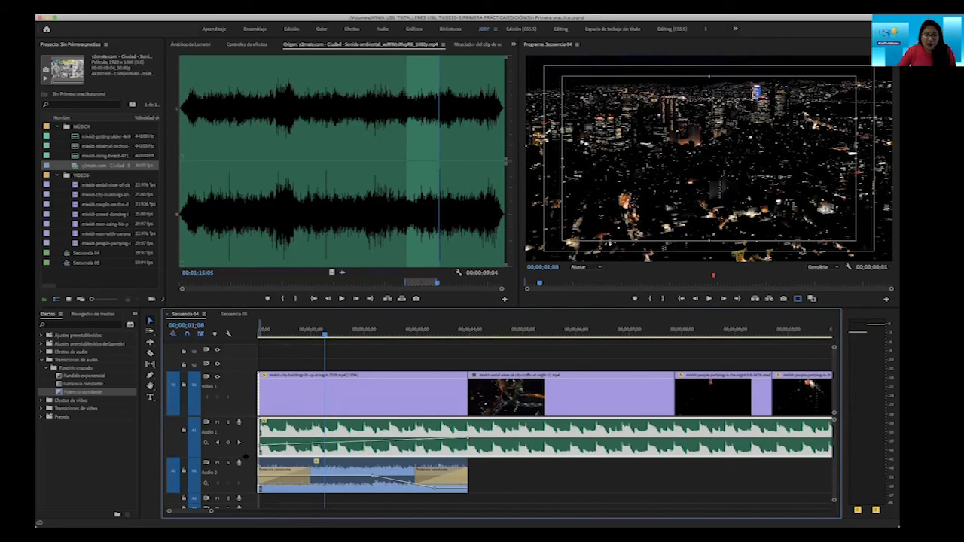
{"action": "mouse_move", "coordinate": [243, 455]}
{"action": "left_mouse_down"}
{"action": "mouse_move", "coordinate": [245, 472]}
{"action": "mouse_move", "coordinate": [245, 452]}
{"action": "left_mouse_up"}
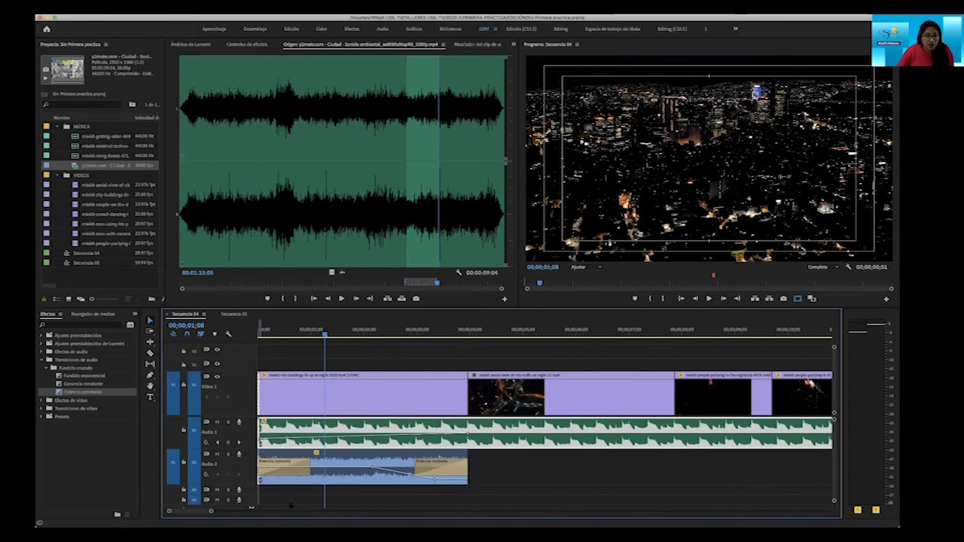
{"action": "left_click_drag", "start_coordinate": [212, 511], "coordinate": [265, 512]}
Play the sequence in short stretches from 00;00;01;08 into the couple dancing clip, checking the overall level on the audio meters.
{"action": "key", "text": "space"}
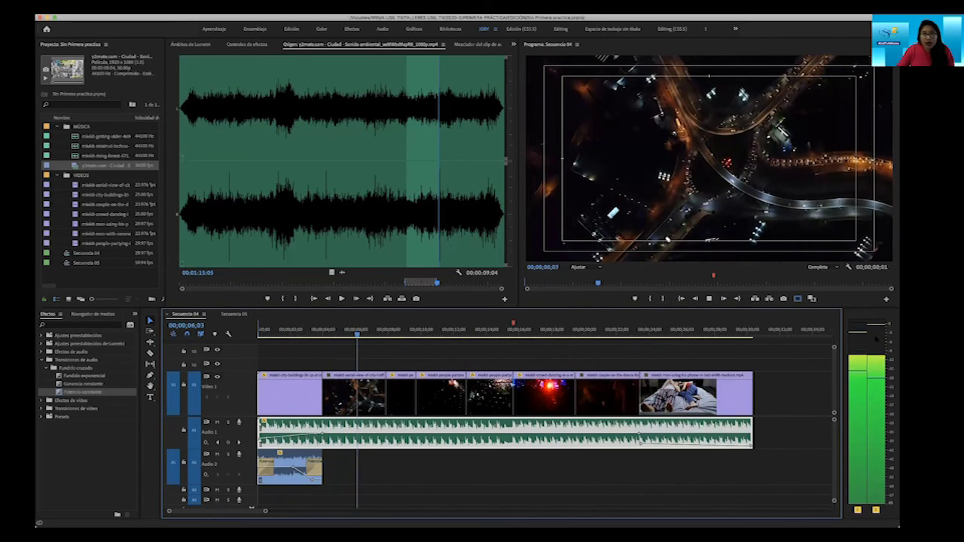
{"action": "key", "text": "space"}
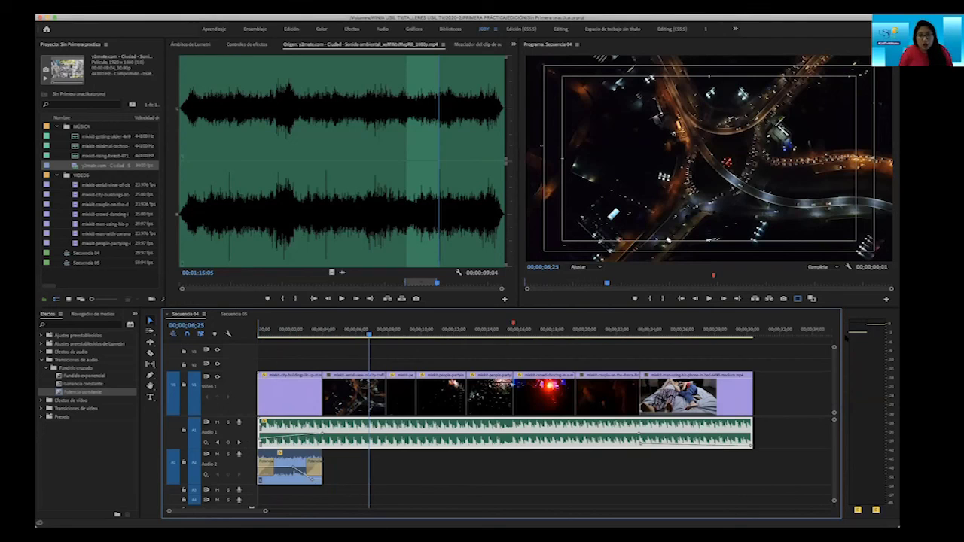
{"action": "key", "text": "space"}
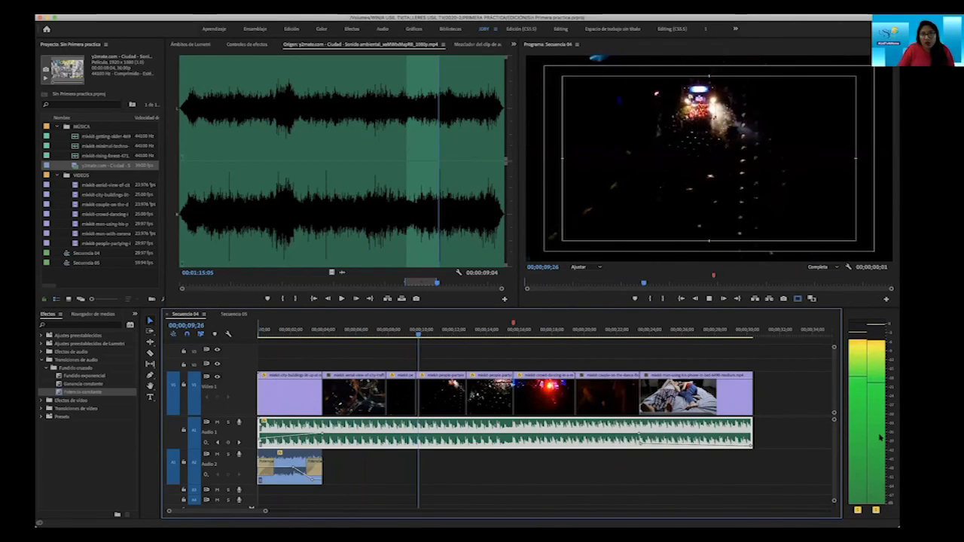
{"action": "key", "text": "space"}
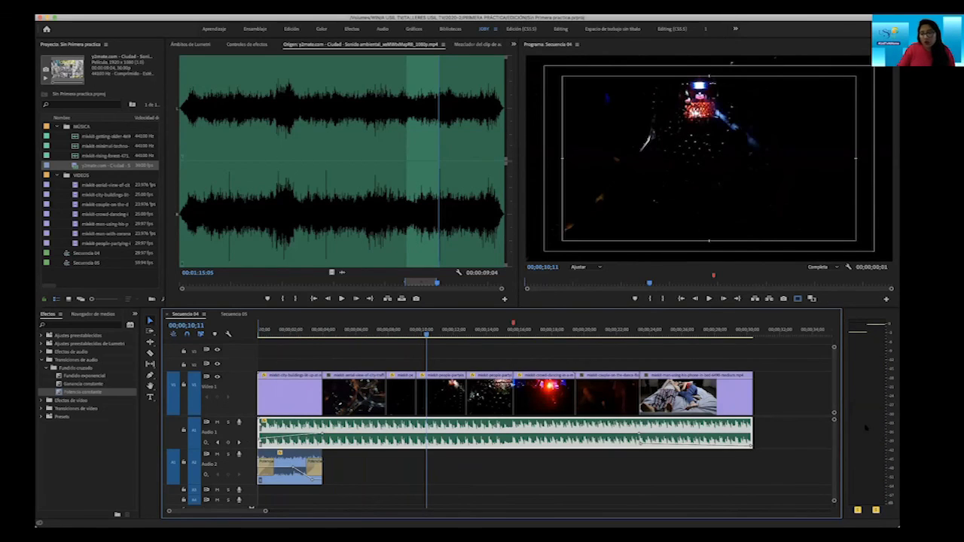
{"action": "key", "text": "space"}
{"action": "key", "text": "space"}
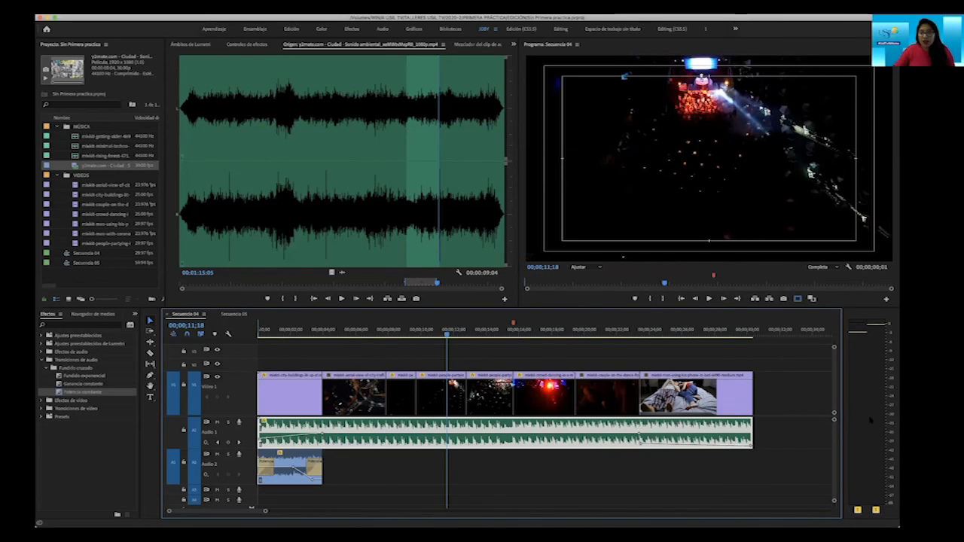
{"action": "key", "text": "space"}
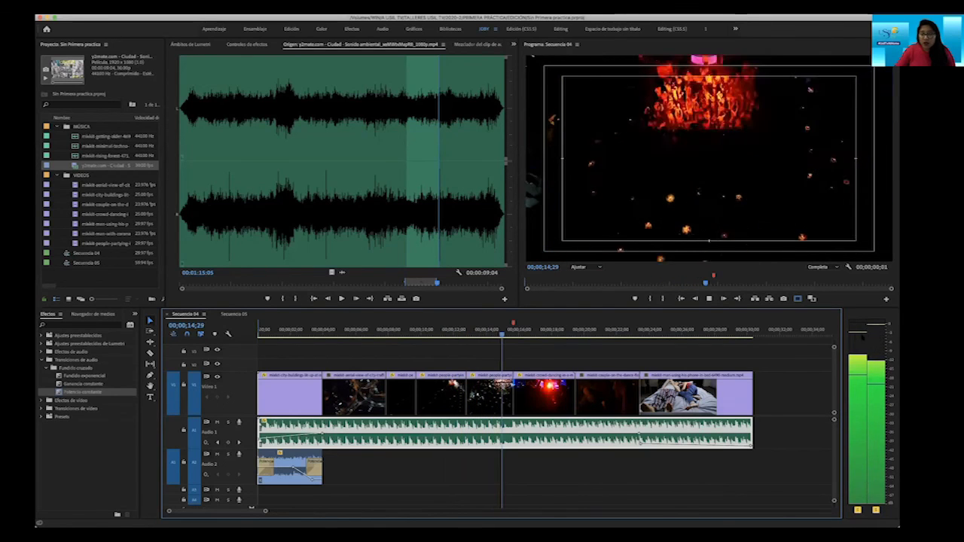
{"action": "key", "text": "space"}
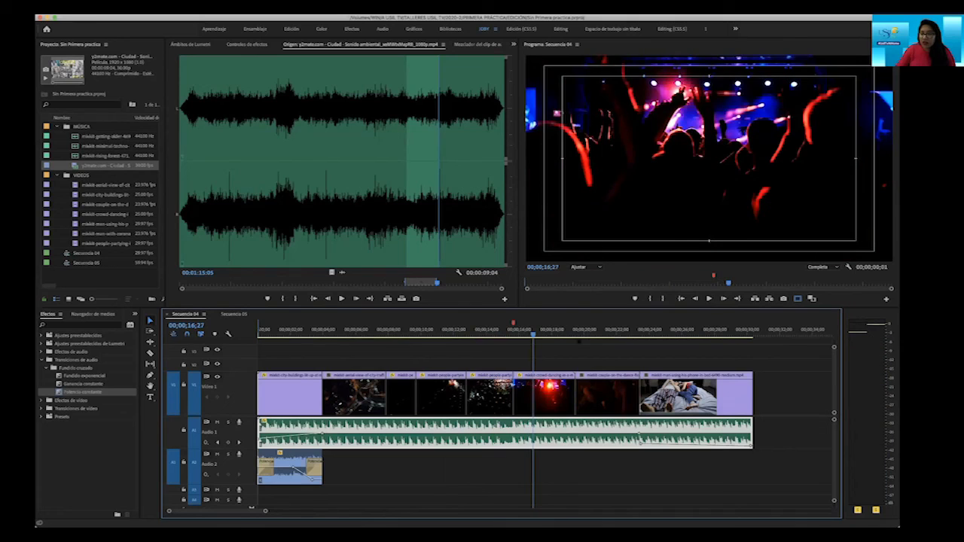
{"action": "left_click", "coordinate": [475, 332]}
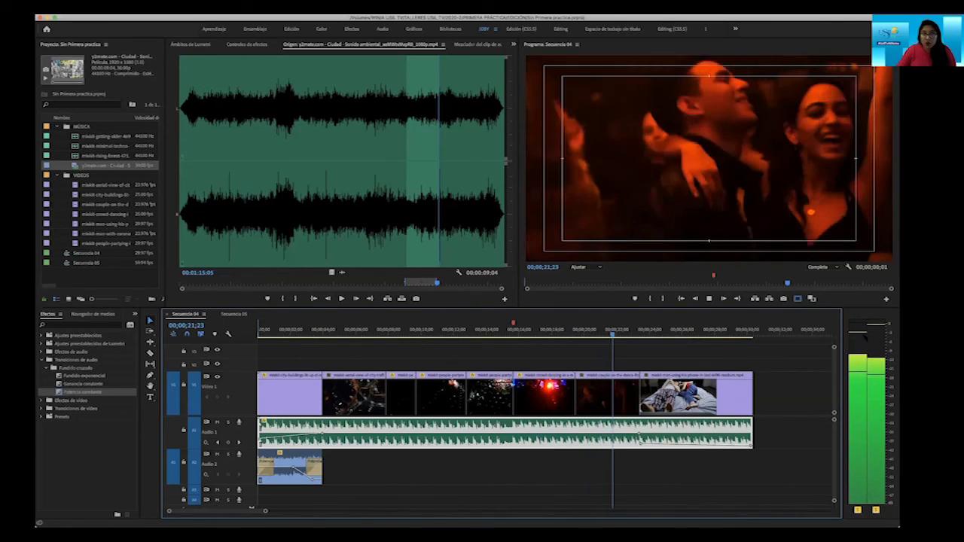
{"action": "key", "text": "space"}
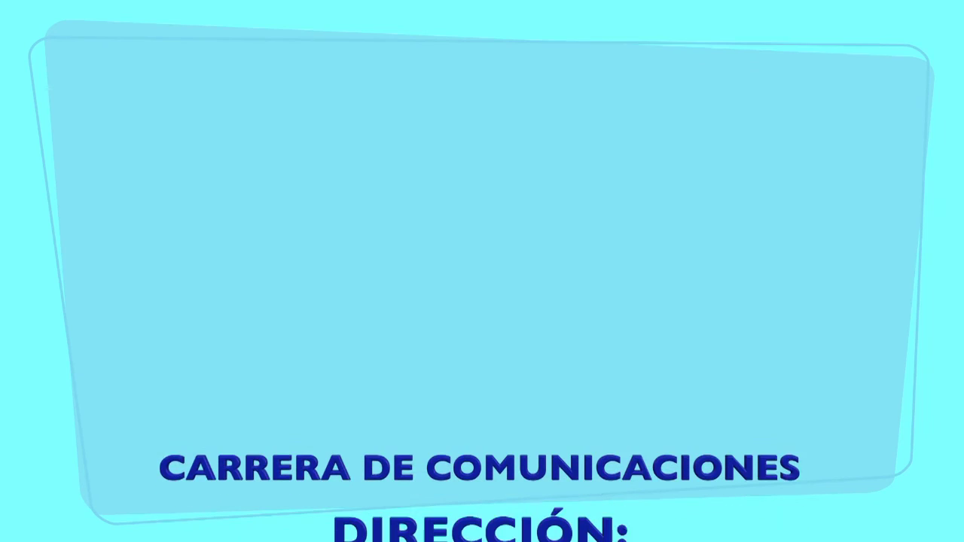